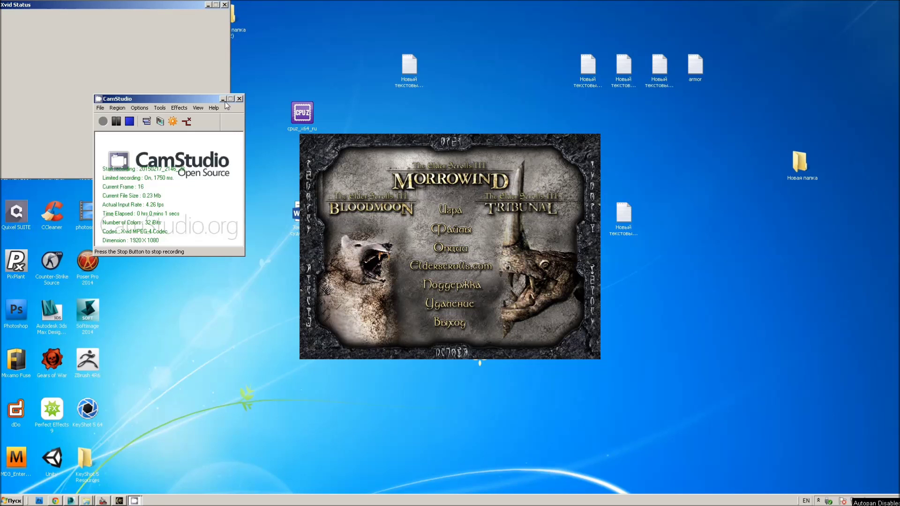
Minimize CamStudio and Xvid Status, then refresh the desktop with Обновить.
{"action": "left_click", "coordinate": [222, 99]}
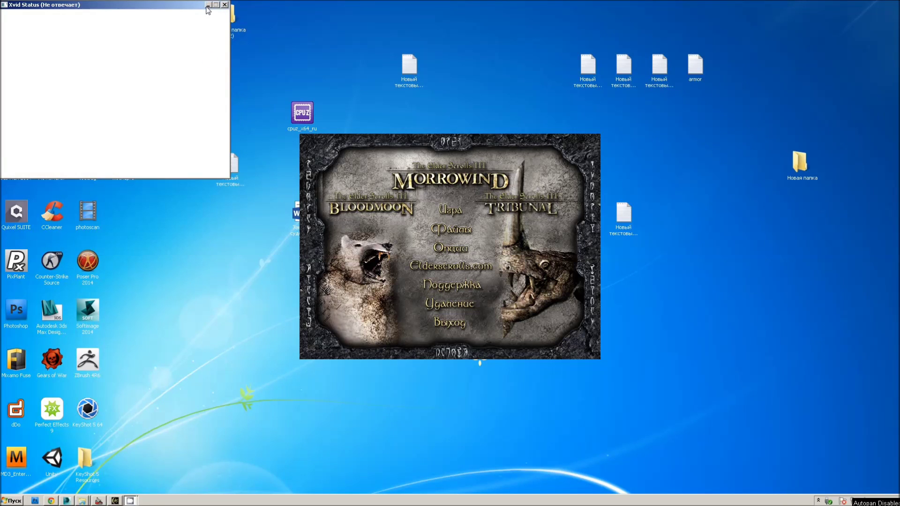
{"action": "left_click", "coordinate": [208, 6]}
{"action": "right_click", "coordinate": [328, 29]}
{"action": "left_click", "coordinate": [215, 159]}
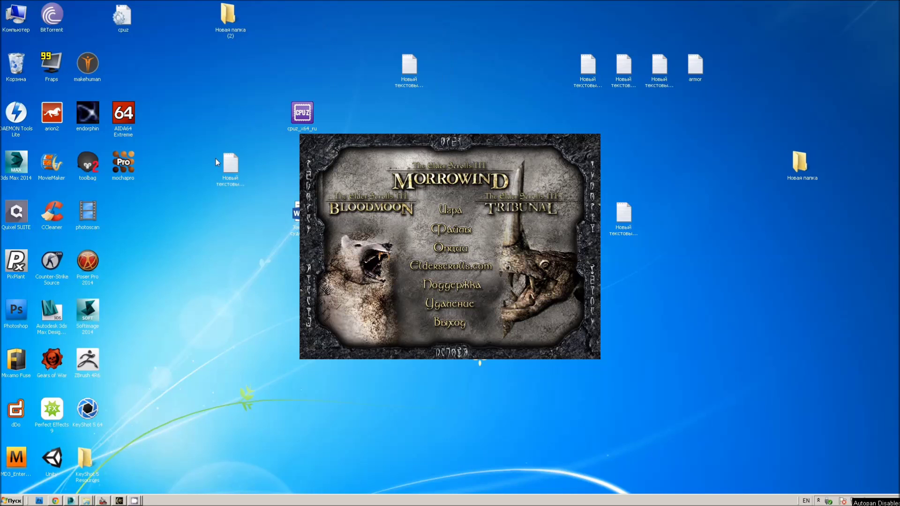
{"action": "right_click", "coordinate": [193, 266]}
{"action": "left_click", "coordinate": [211, 298]}
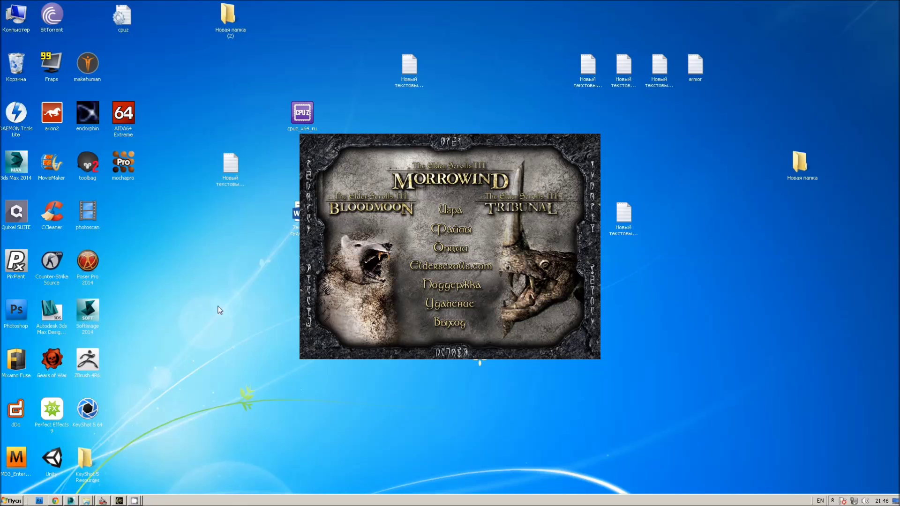
{"action": "right_click", "coordinate": [191, 258]}
{"action": "left_click", "coordinate": [220, 289]}
Quit the Morrowind launcher and start Morrowind from its game folder.
{"action": "right_click", "coordinate": [241, 255]}
{"action": "left_click", "coordinate": [258, 359]}
{"action": "left_click", "coordinate": [457, 209]}
{"action": "left_click", "coordinate": [465, 325]}
{"action": "mouse_move", "coordinate": [86, 501]}
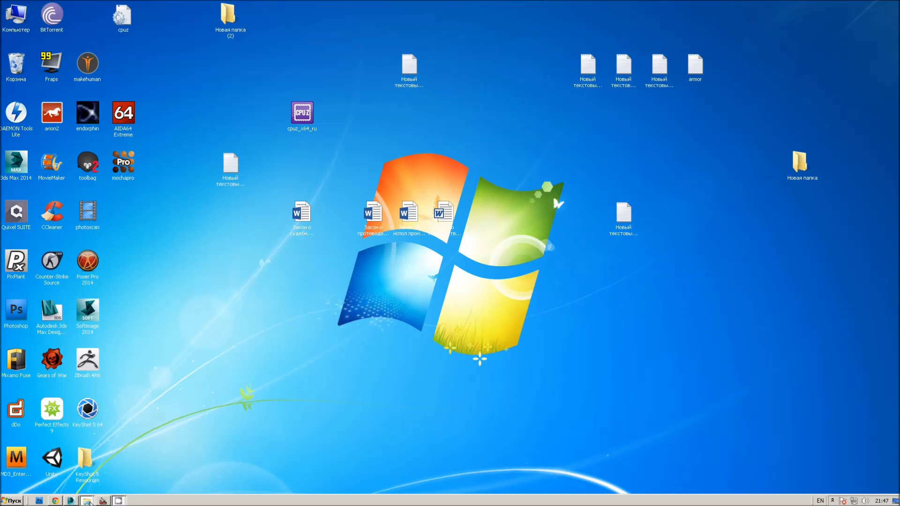
{"action": "left_click", "coordinate": [87, 485]}
{"action": "left_click", "coordinate": [419, 289]}
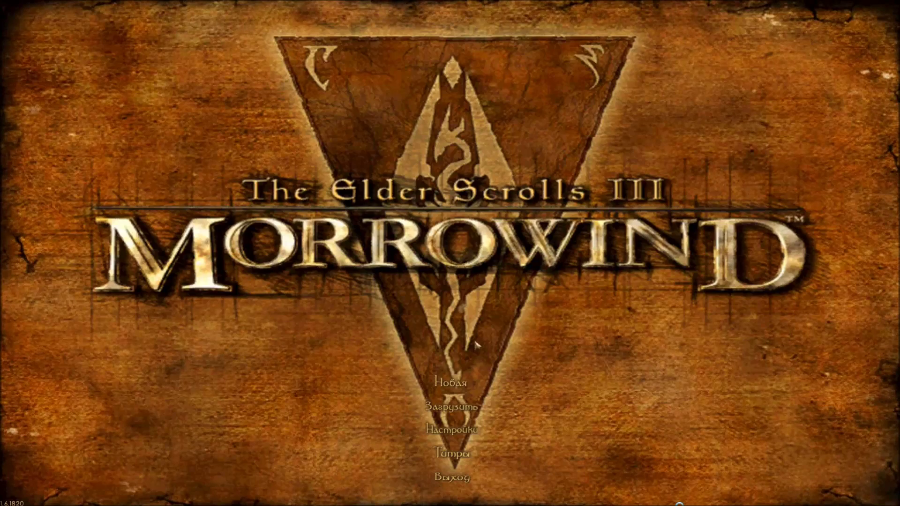
Load the Quicksave game, accepting the changed master files and plugins warning with Да.
{"action": "left_click", "coordinate": [451, 407]}
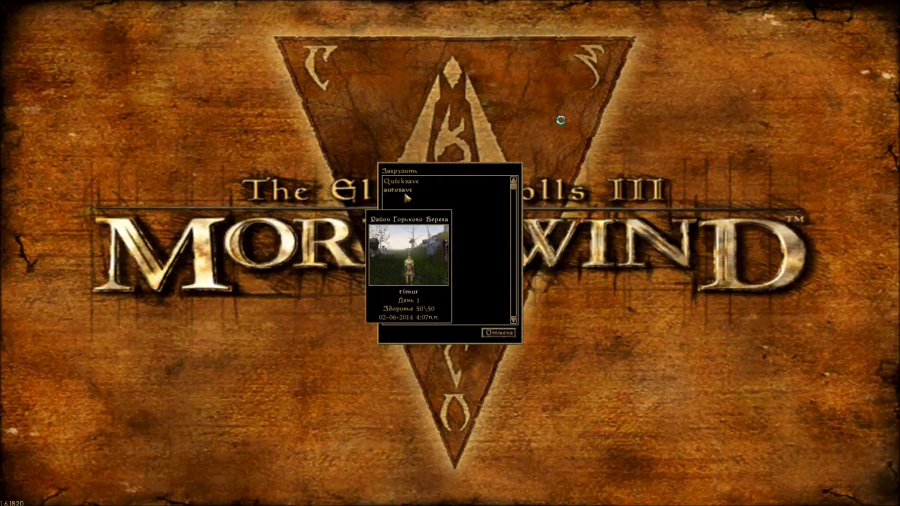
{"action": "mouse_move", "coordinate": [400, 190]}
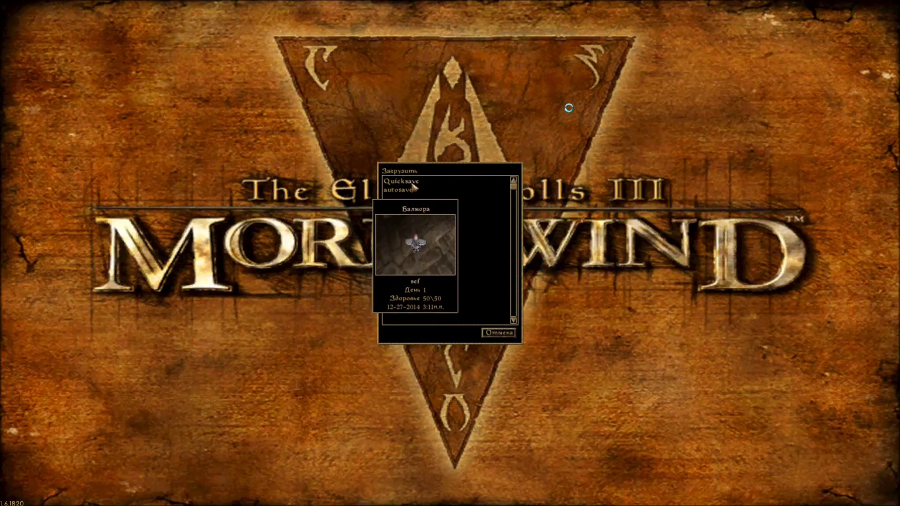
{"action": "left_click", "coordinate": [413, 185]}
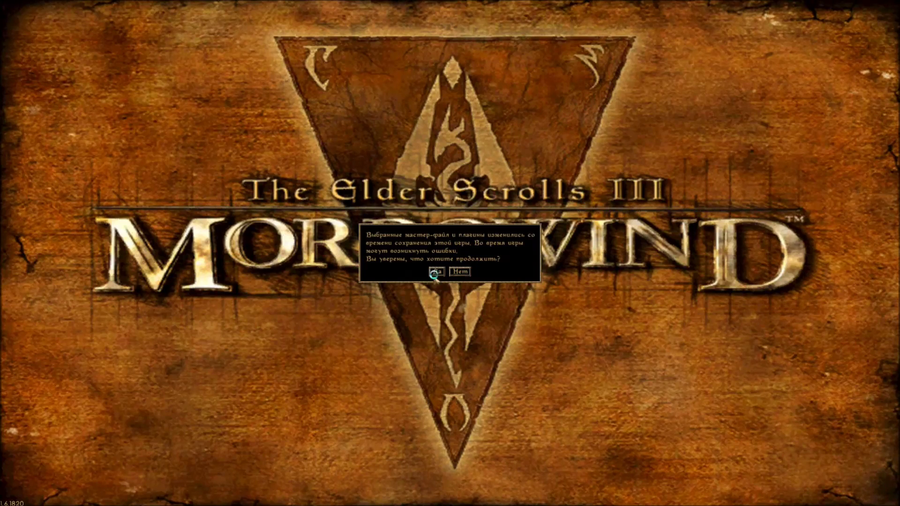
{"action": "left_click", "coordinate": [460, 272]}
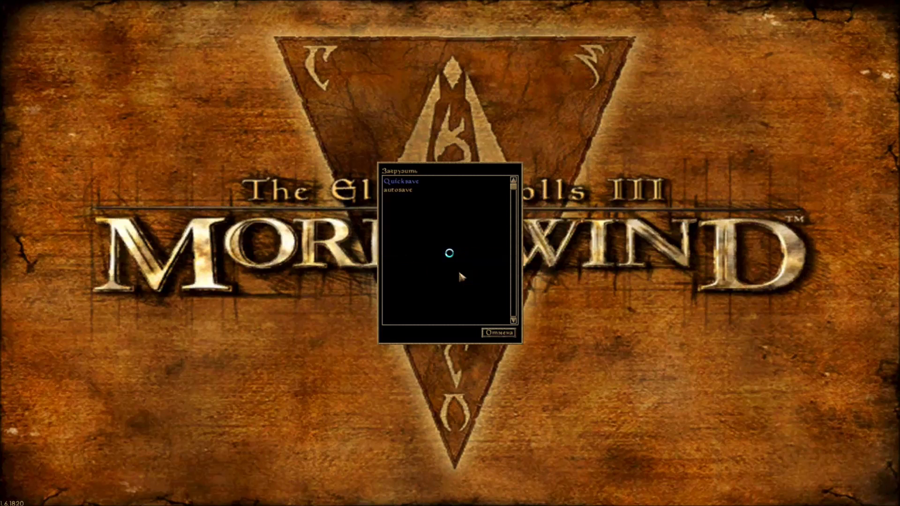
{"action": "left_click", "coordinate": [420, 183]}
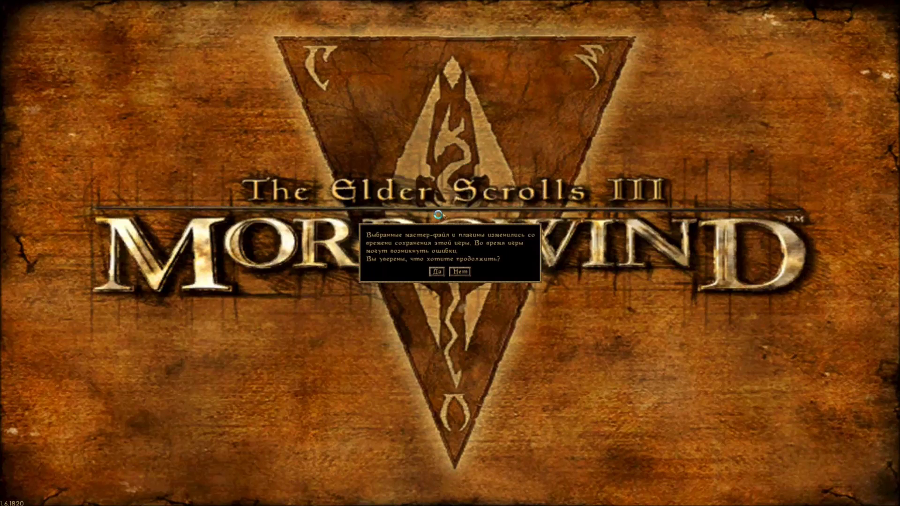
{"action": "left_click", "coordinate": [437, 272]}
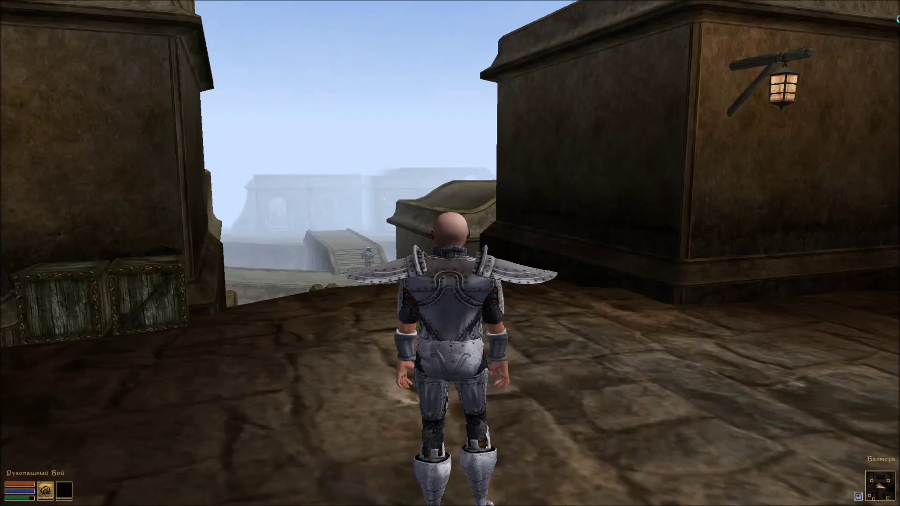
Run down Balmora's street toward the crates and check the character's stats and inventory.
{"action": "key", "text": "w"}
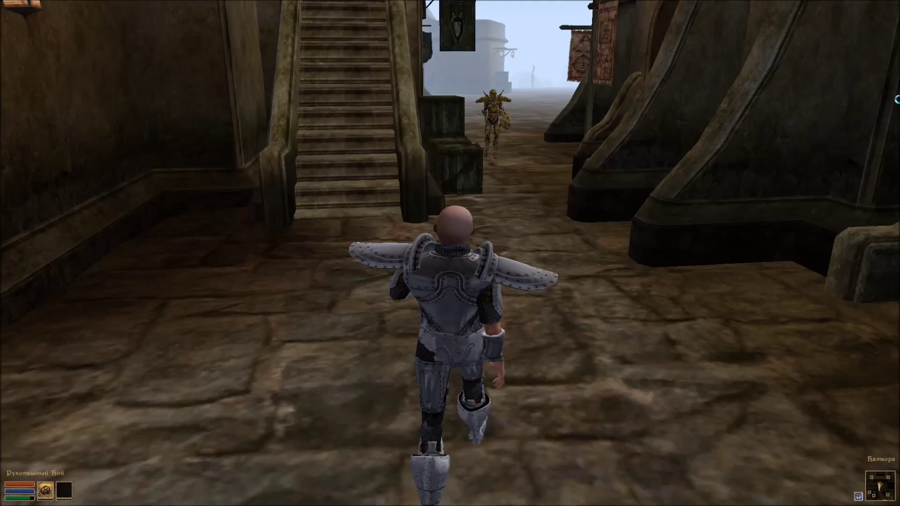
{"action": "key", "text": "w"}
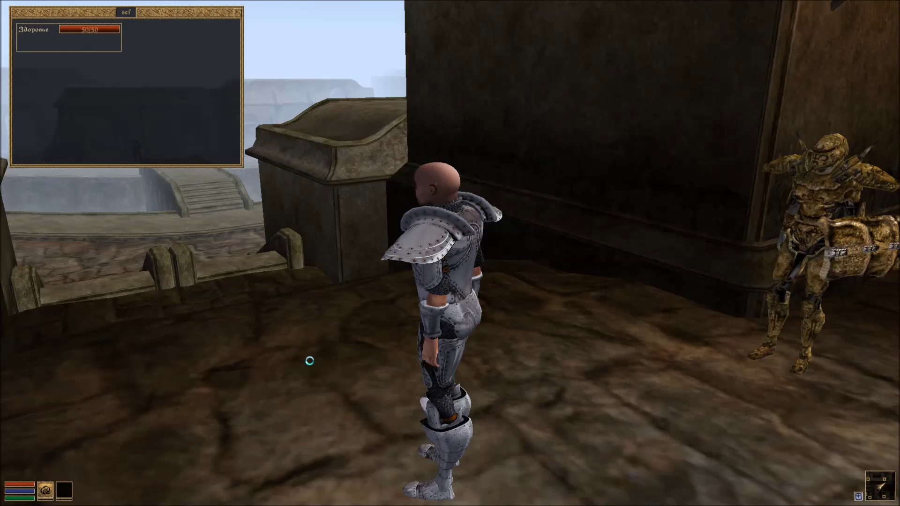
{"action": "right_click", "coordinate": [310, 361]}
{"action": "right_click", "coordinate": [164, 409]}
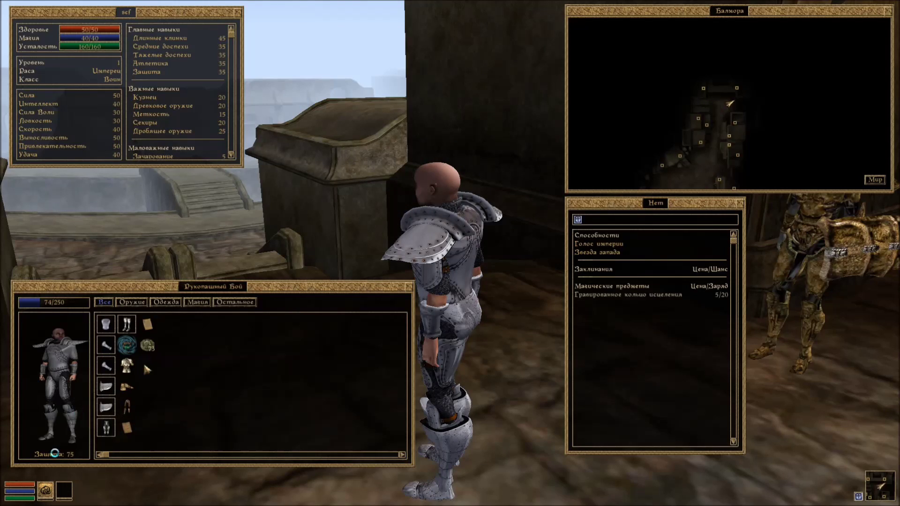
{"action": "right_click", "coordinate": [144, 365]}
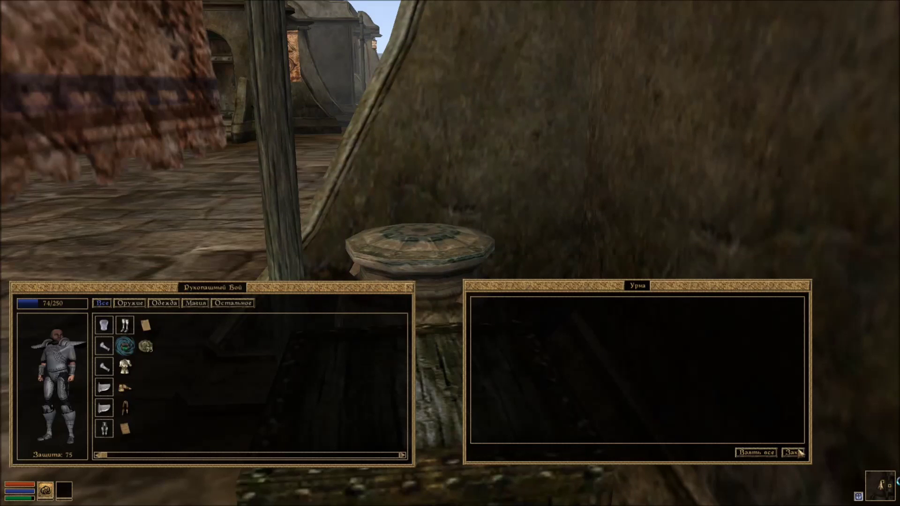
Close the urn window, run down the stairs, and reopen the stats, map and inventory.
{"action": "left_click", "coordinate": [797, 453]}
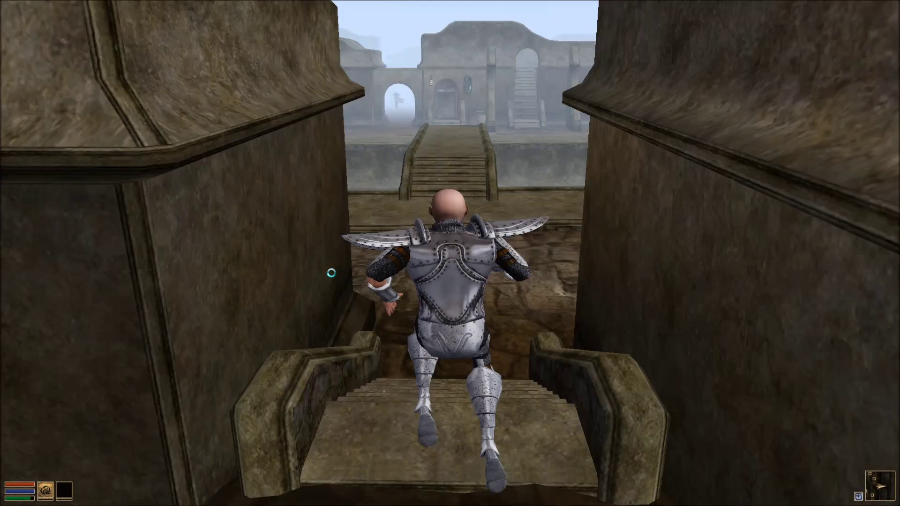
{"action": "right_click", "coordinate": [205, 364]}
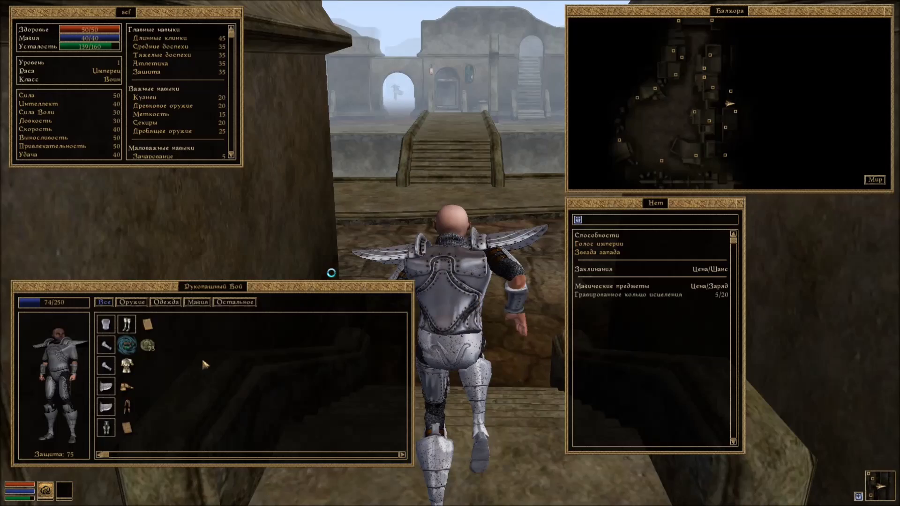
Run through Balmora to the arched bridge, then reopen the stats and inventory windows.
{"action": "right_click", "coordinate": [203, 361]}
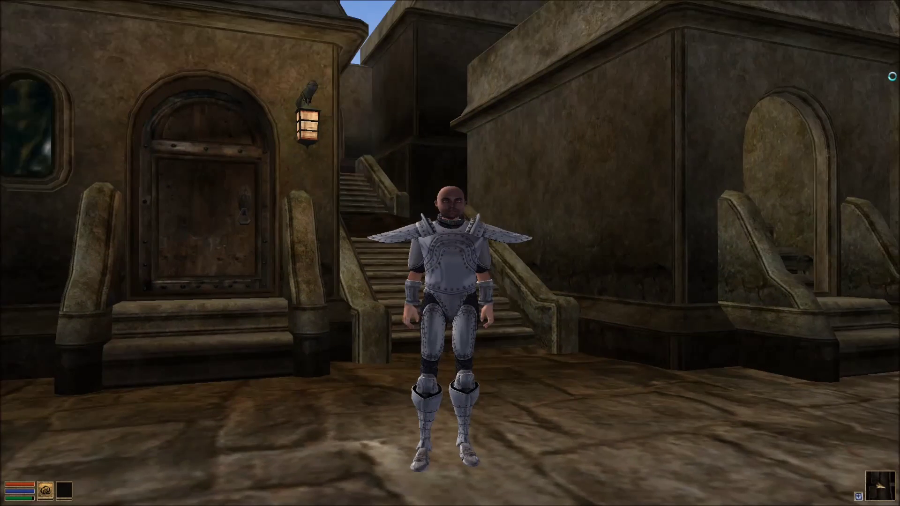
{"action": "key", "text": "w"}
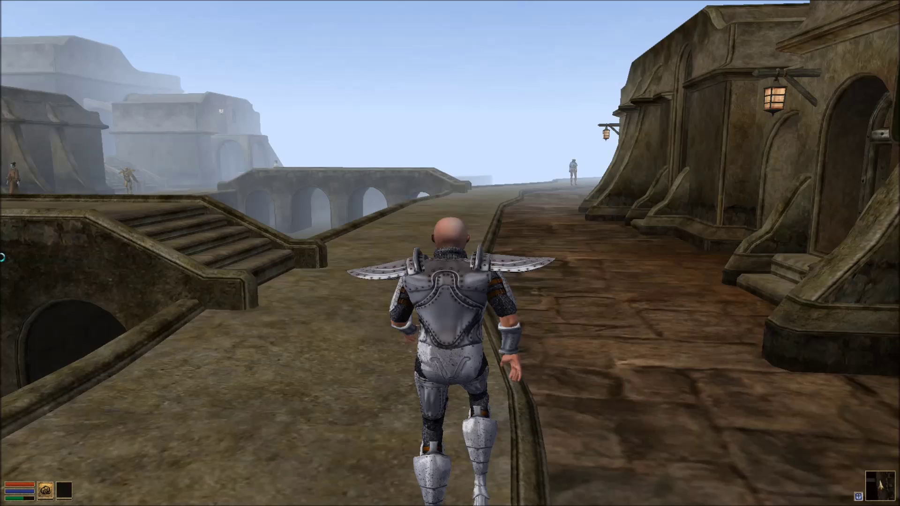
{"action": "right_click", "coordinate": [2, 257]}
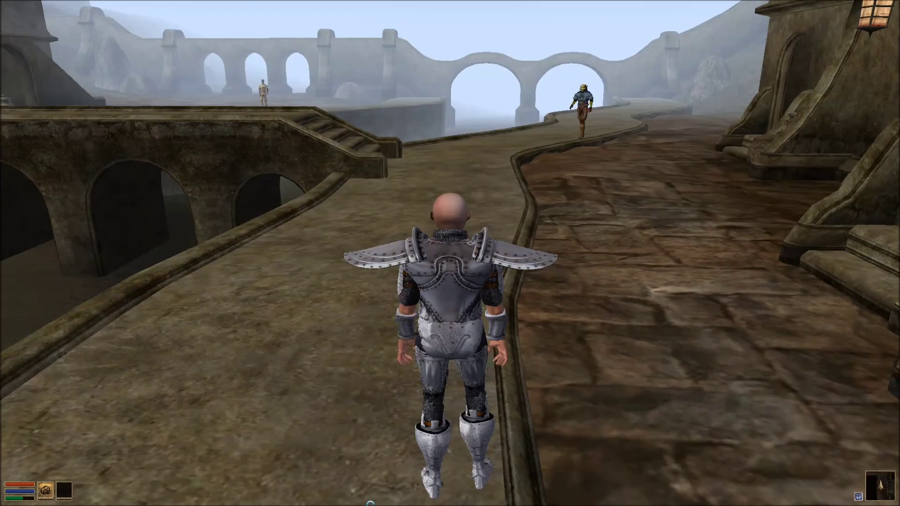
{"action": "right_click", "coordinate": [261, 437]}
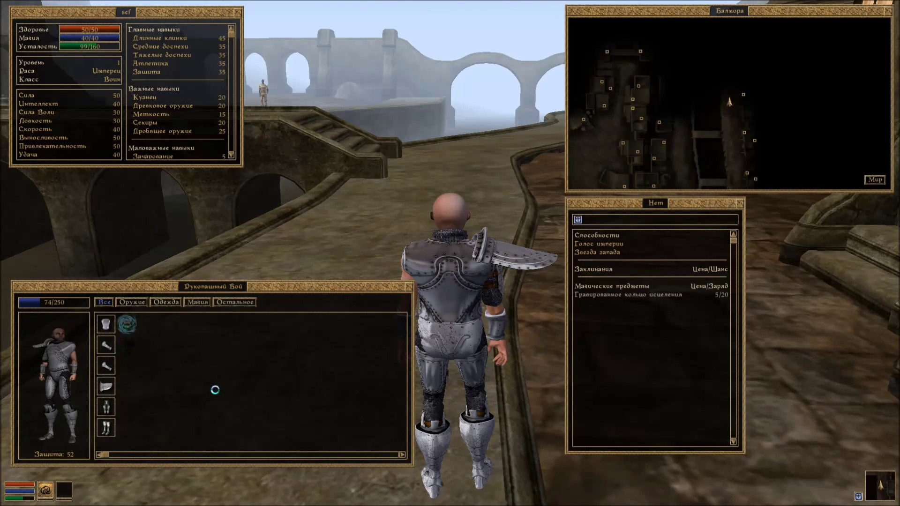
Inspect the steel studded cuirass in the inventory, then close the menus.
{"action": "right_click", "coordinate": [346, 379]}
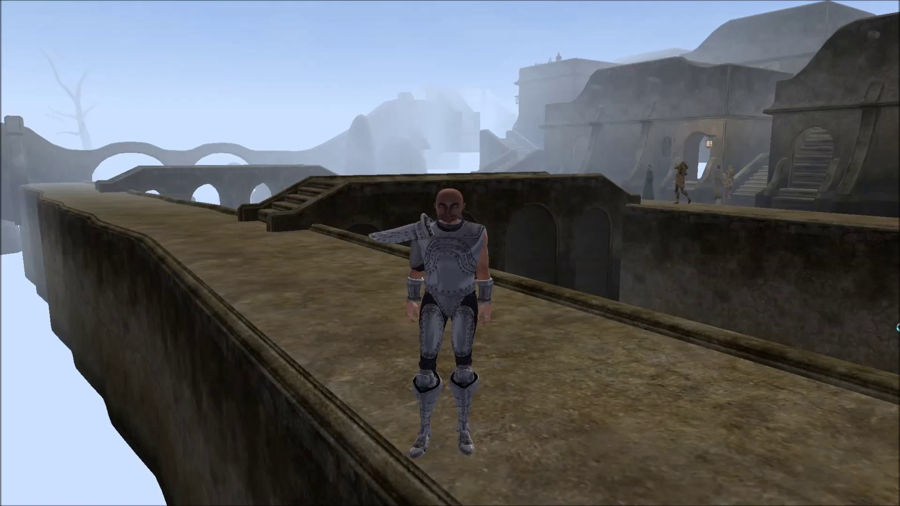
{"action": "right_click", "coordinate": [253, 399]}
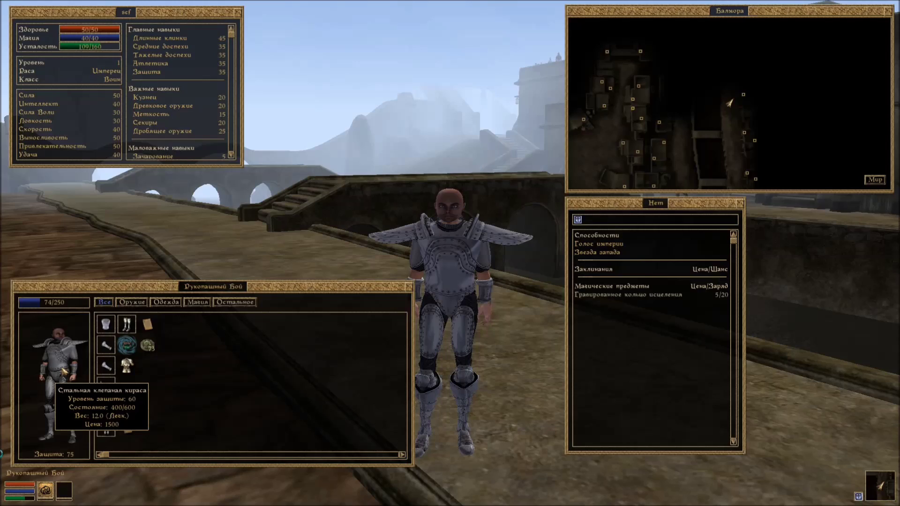
{"action": "right_click", "coordinate": [99, 355]}
Run over the bridge along the canal and choose Выход from the Esc menu.
{"action": "key", "text": "w"}
{"action": "key", "text": "w"}
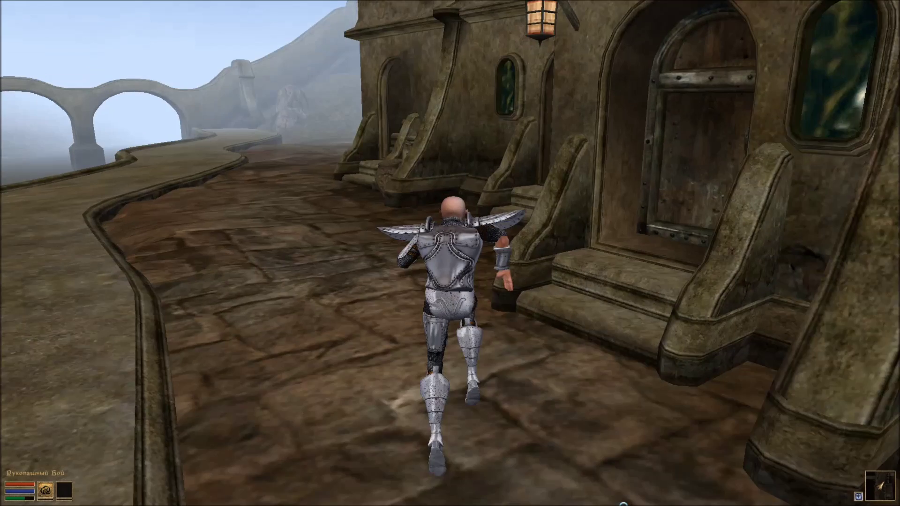
{"action": "key", "text": "w"}
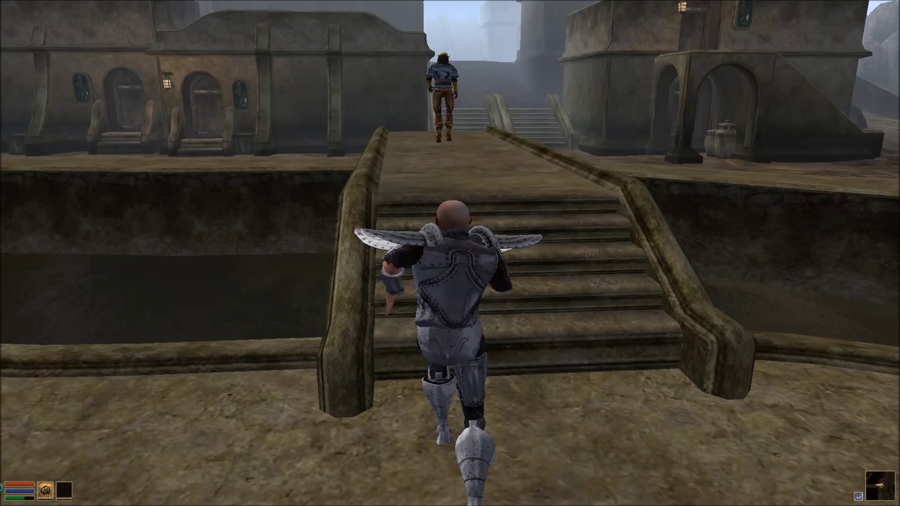
{"action": "key", "text": "w"}
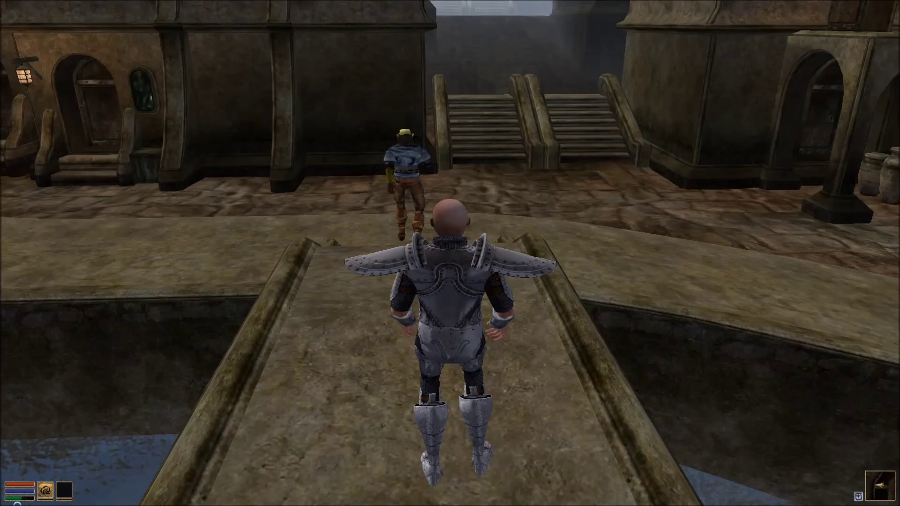
{"action": "key", "text": "w"}
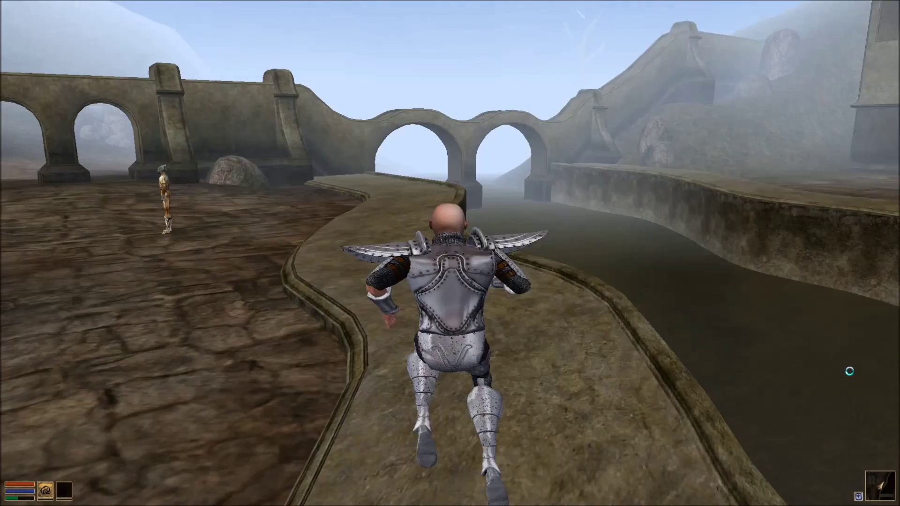
{"action": "key", "text": "w"}
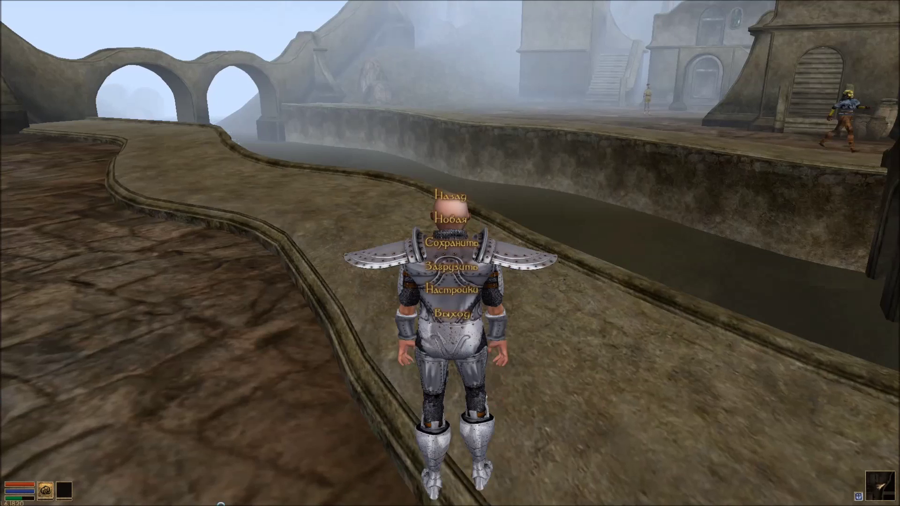
{"action": "key", "text": "Escape"}
{"action": "left_click", "coordinate": [477, 313]}
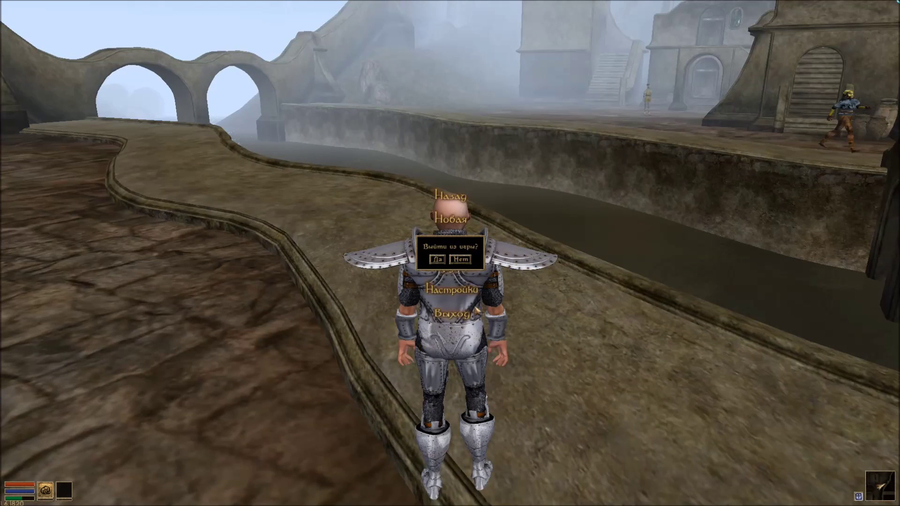
Confirm quitting Morrowind and return to the Construction Set's render view of cell -3,-13.
{"action": "left_click", "coordinate": [437, 258]}
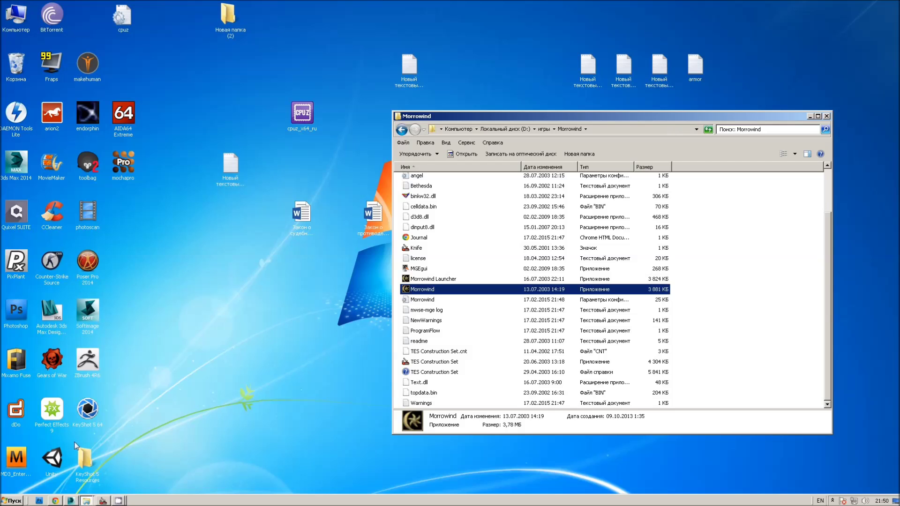
{"action": "left_click", "coordinate": [103, 501]}
{"action": "left_click", "coordinate": [617, 144]}
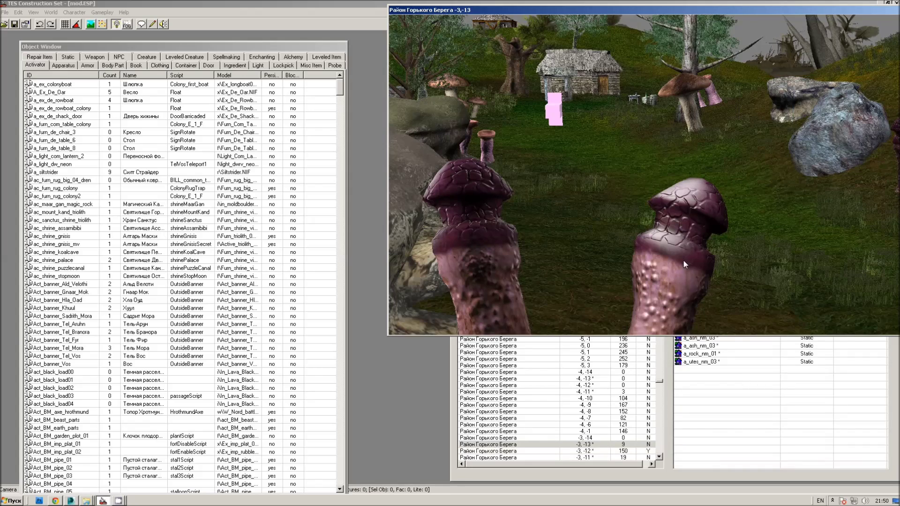
Orbit and zoom the render view close around the rock and mushrooms.
{"action": "scroll", "coordinate": [669, 283], "scroll_direction": "down", "scroll_amount": 3}
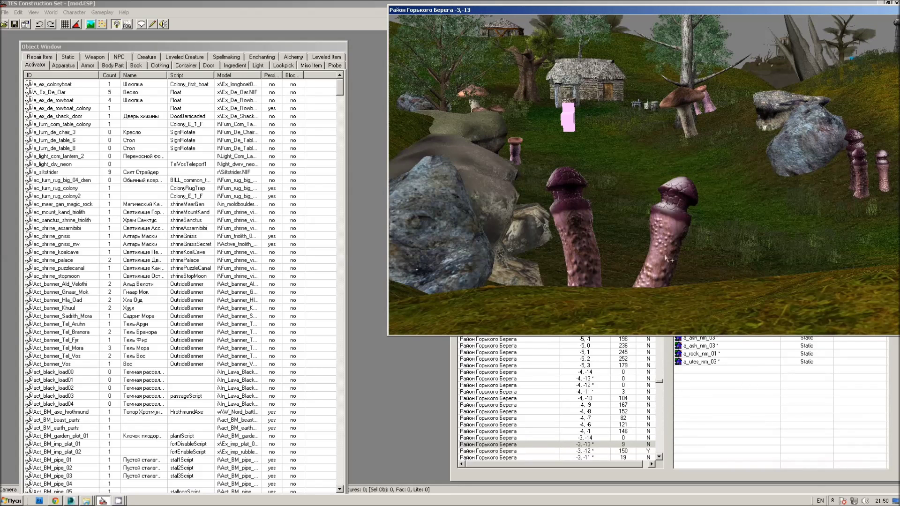
{"action": "scroll", "coordinate": [663, 248], "scroll_direction": "down", "scroll_amount": 2}
{"action": "scroll", "coordinate": [694, 272], "scroll_direction": "down", "scroll_amount": 2}
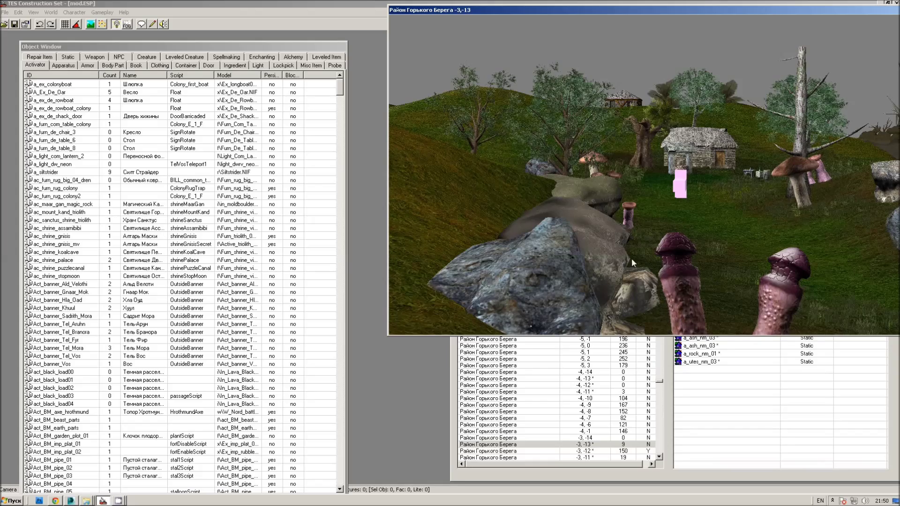
{"action": "middle_click_drag", "start_coordinate": [631, 258], "coordinate": [559, 260]}
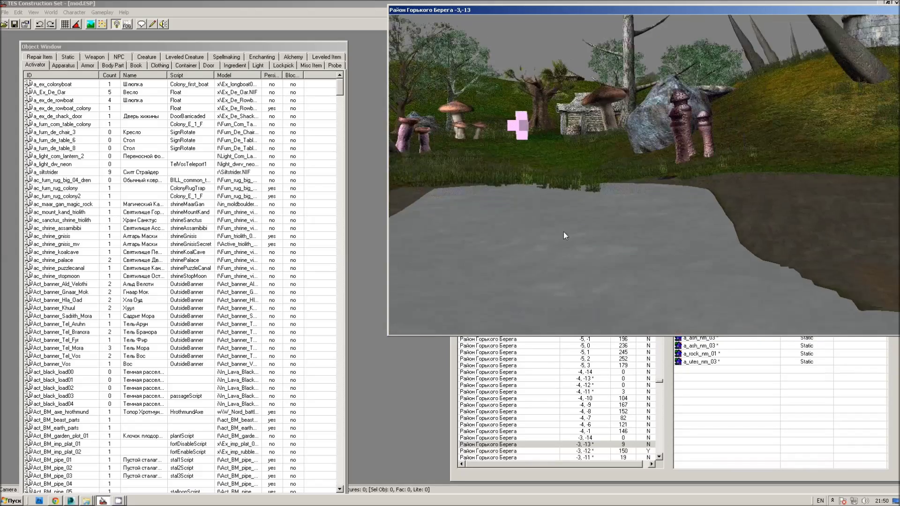
{"action": "scroll", "coordinate": [558, 260], "scroll_direction": "down", "scroll_amount": 2}
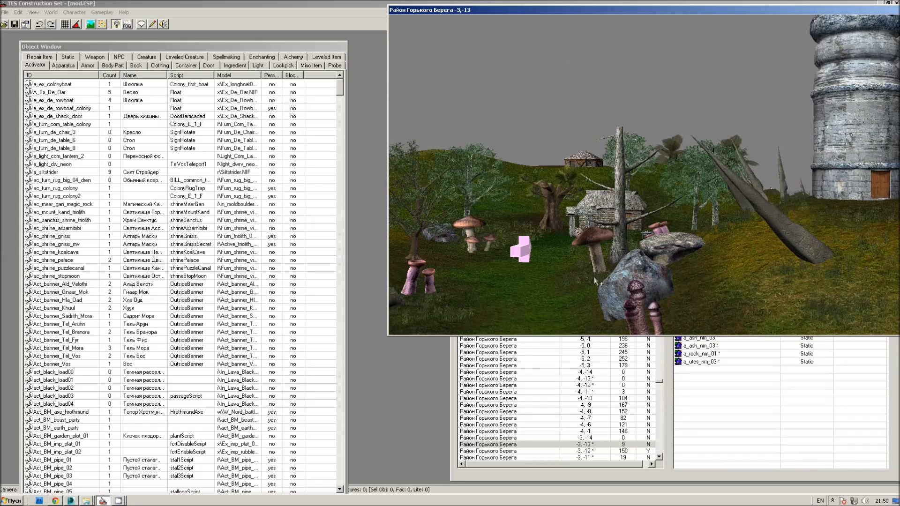
{"action": "middle_click_drag", "start_coordinate": [557, 277], "coordinate": [610, 281]}
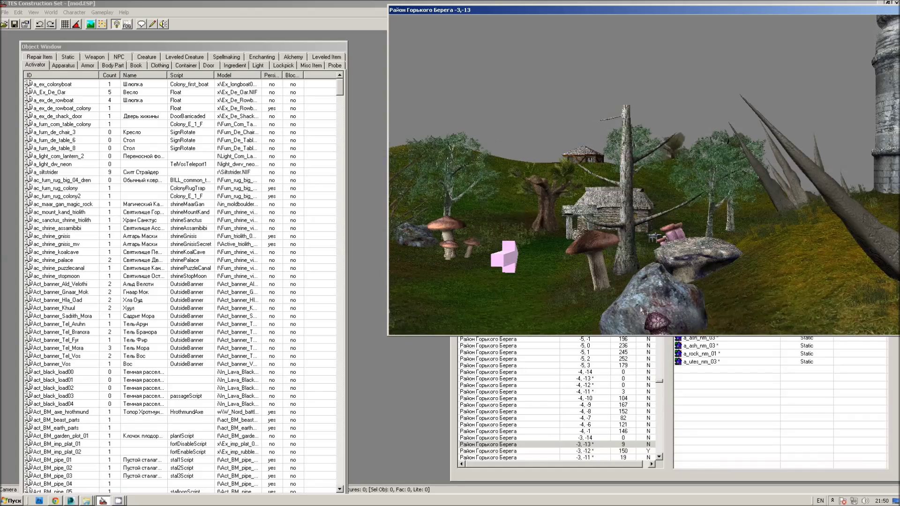
{"action": "left_click", "coordinate": [657, 293]}
{"action": "middle_click_drag", "start_coordinate": [658, 296], "coordinate": [676, 167]}
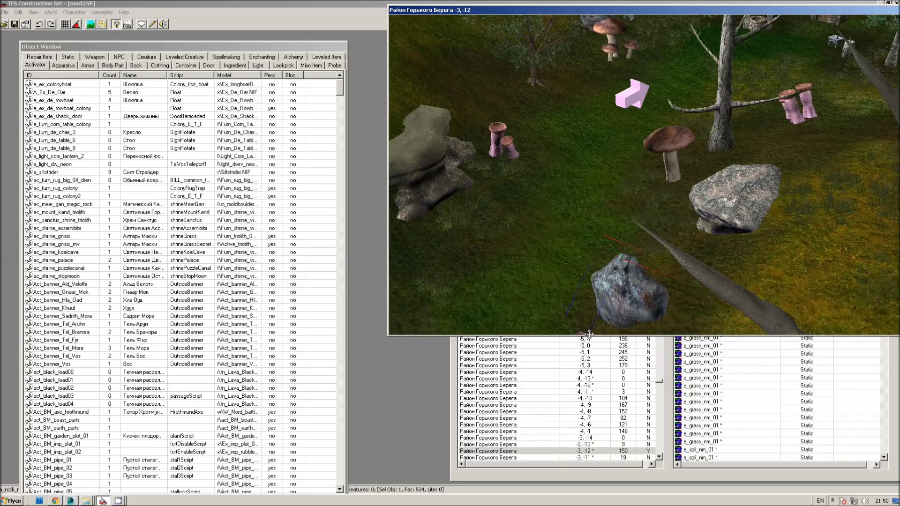
{"action": "scroll", "coordinate": [676, 168], "scroll_direction": "down", "scroll_amount": 1}
{"action": "scroll", "coordinate": [625, 237], "scroll_direction": "down", "scroll_amount": 2}
{"action": "scroll", "coordinate": [724, 139], "scroll_direction": "down", "scroll_amount": 1}
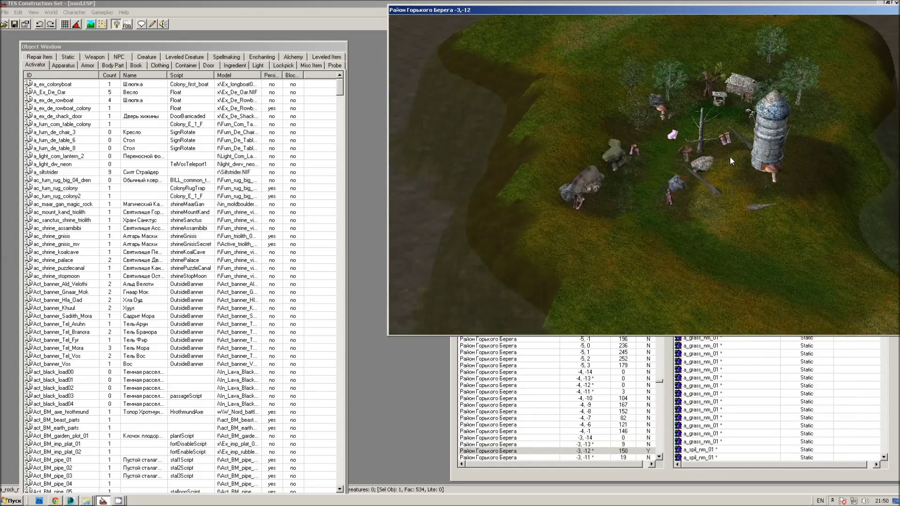
{"action": "scroll", "coordinate": [730, 156], "scroll_direction": "down", "scroll_amount": 1}
{"action": "mouse_move", "coordinate": [708, 185]}
{"action": "middle_mouse_down"}
{"action": "mouse_move", "coordinate": [657, 141]}
{"action": "mouse_move", "coordinate": [712, 115]}
{"action": "mouse_move", "coordinate": [639, 201]}
{"action": "mouse_move", "coordinate": [738, 251]}
{"action": "middle_mouse_up"}
{"action": "scroll", "coordinate": [656, 140], "scroll_direction": "up", "scroll_amount": 3}
{"action": "scroll", "coordinate": [679, 219], "scroll_direction": "down", "scroll_amount": 1}
{"action": "scroll", "coordinate": [587, 227], "scroll_direction": "down", "scroll_amount": 2}
{"action": "mouse_move", "coordinate": [588, 227]}
{"action": "middle_mouse_down", "text": "shift"}
{"action": "mouse_move", "coordinate": [685, 221]}
{"action": "mouse_move", "coordinate": [646, 218]}
{"action": "mouse_move", "coordinate": [640, 202]}
{"action": "mouse_move", "coordinate": [626, 201]}
{"action": "middle_mouse_up", "text": "shift"}
{"action": "scroll", "coordinate": [648, 209], "scroll_direction": "up", "scroll_amount": 2}
{"action": "scroll", "coordinate": [651, 206], "scroll_direction": "up", "scroll_amount": 2}
{"action": "scroll", "coordinate": [650, 206], "scroll_direction": "up", "scroll_amount": 2}
{"action": "scroll", "coordinate": [640, 203], "scroll_direction": "up", "scroll_amount": 2}
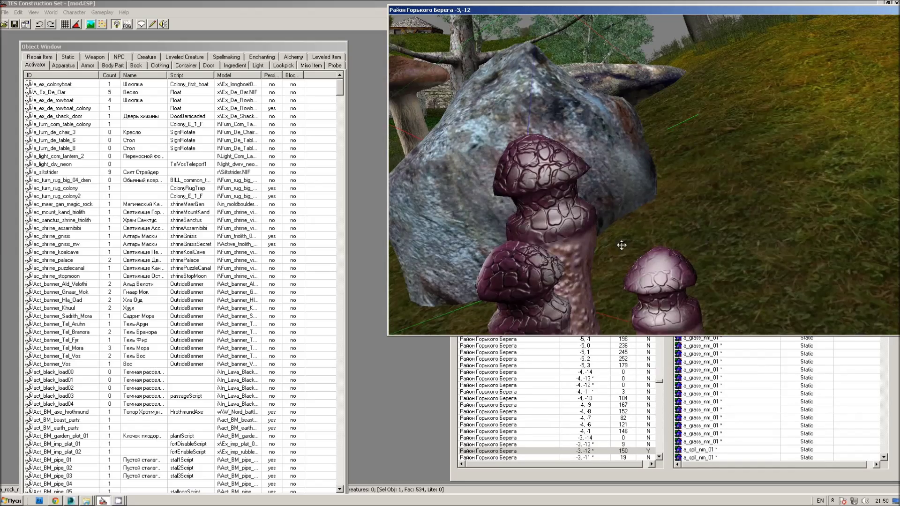
{"action": "mouse_move", "coordinate": [676, 291]}
{"action": "middle_mouse_down", "text": "shift"}
{"action": "mouse_move", "coordinate": [718, 274]}
{"action": "mouse_move", "coordinate": [635, 234]}
{"action": "mouse_move", "coordinate": [726, 238]}
{"action": "mouse_move", "coordinate": [694, 232]}
{"action": "mouse_move", "coordinate": [555, 281]}
{"action": "mouse_move", "coordinate": [550, 322]}
{"action": "mouse_move", "coordinate": [661, 219]}
{"action": "mouse_move", "coordinate": [581, 219]}
{"action": "mouse_move", "coordinate": [696, 207]}
{"action": "mouse_move", "coordinate": [671, 236]}
{"action": "middle_mouse_up", "text": "shift"}
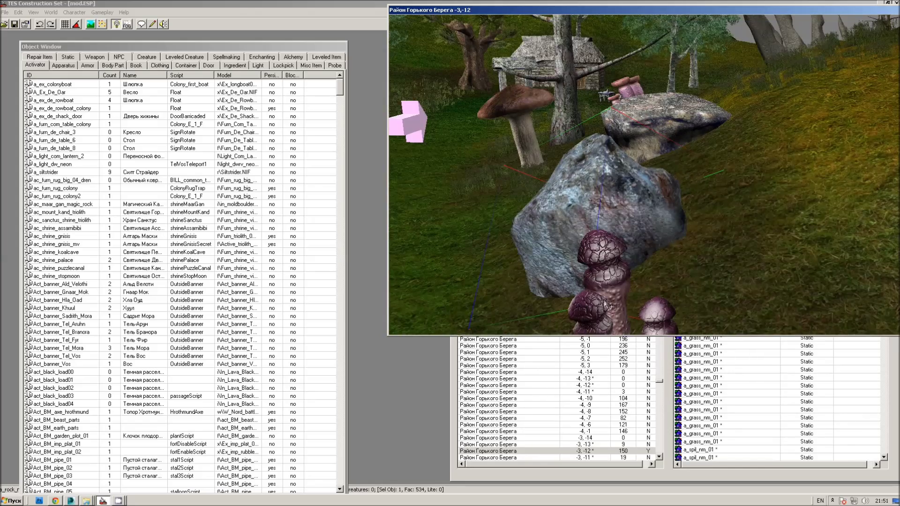
Survey the huts and grass, pull back to the mushrooms, then minimize the Construction Set.
{"action": "middle_click_drag", "start_coordinate": [521, 211], "coordinate": [671, 211], "text": "shift"}
{"action": "scroll", "coordinate": [671, 224], "scroll_direction": "down", "scroll_amount": 3}
{"action": "scroll", "coordinate": [597, 201], "scroll_direction": "down", "scroll_amount": 3}
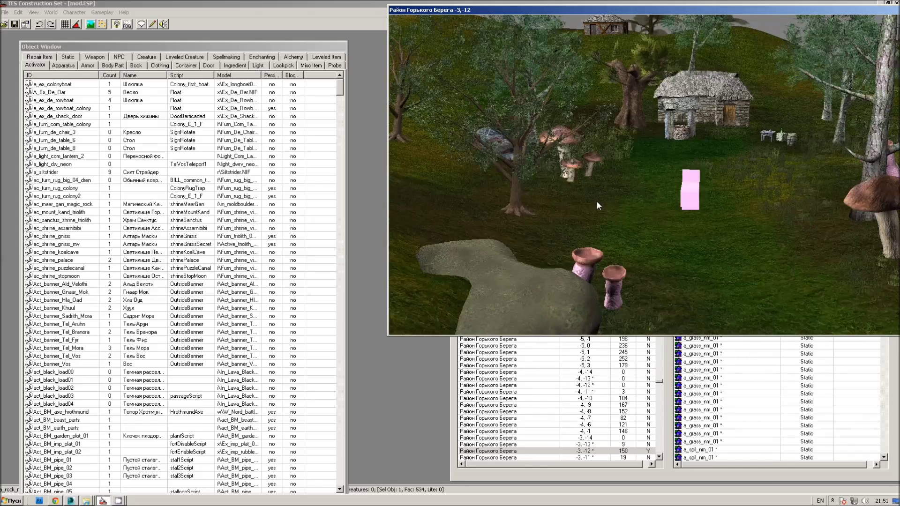
{"action": "scroll", "coordinate": [596, 243], "scroll_direction": "down", "scroll_amount": 2}
{"action": "scroll", "coordinate": [596, 242], "scroll_direction": "up", "scroll_amount": 5}
{"action": "scroll", "coordinate": [577, 127], "scroll_direction": "down", "scroll_amount": 3}
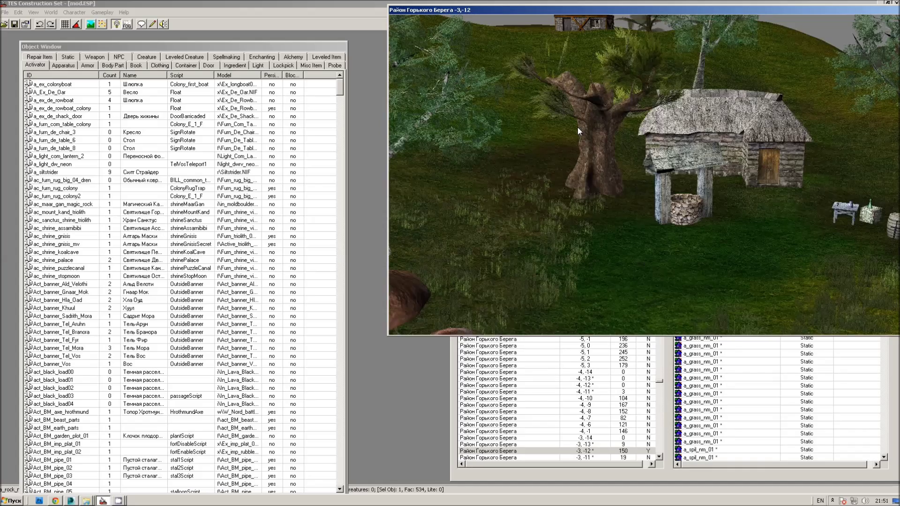
{"action": "mouse_move", "coordinate": [577, 127]}
{"action": "middle_mouse_down", "text": "shift"}
{"action": "mouse_move", "coordinate": [614, 201]}
{"action": "mouse_move", "coordinate": [480, 240]}
{"action": "mouse_move", "coordinate": [496, 115]}
{"action": "middle_mouse_up", "text": "shift"}
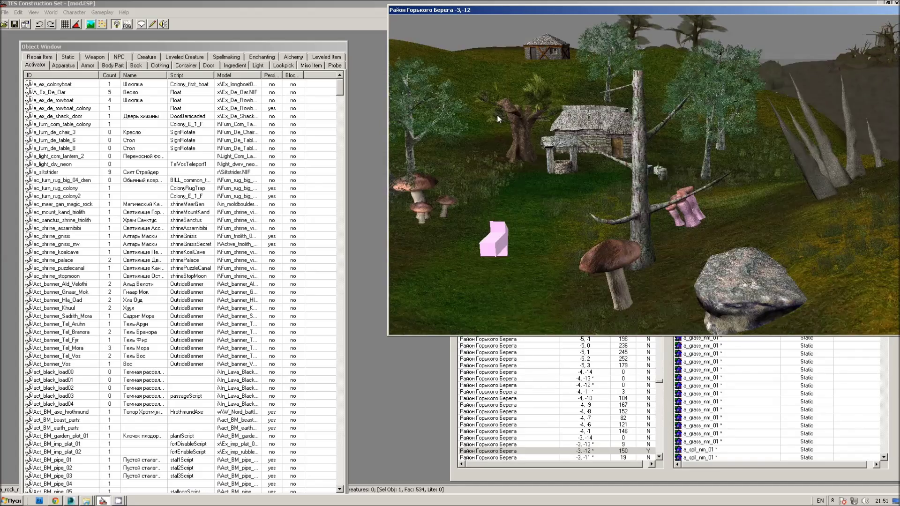
{"action": "scroll", "coordinate": [497, 114], "scroll_direction": "down", "scroll_amount": 3}
{"action": "scroll", "coordinate": [679, 145], "scroll_direction": "up", "scroll_amount": 4}
{"action": "mouse_move", "coordinate": [710, 150]}
{"action": "middle_mouse_down", "text": "shift"}
{"action": "mouse_move", "coordinate": [657, 140]}
{"action": "mouse_move", "coordinate": [655, 160]}
{"action": "mouse_move", "coordinate": [756, 126]}
{"action": "mouse_move", "coordinate": [819, 126]}
{"action": "middle_mouse_up", "text": "shift"}
{"action": "scroll", "coordinate": [656, 140], "scroll_direction": "down", "scroll_amount": 2}
{"action": "scroll", "coordinate": [819, 126], "scroll_direction": "down", "scroll_amount": 3}
{"action": "mouse_move", "coordinate": [768, 198]}
{"action": "middle_mouse_down", "text": "shift"}
{"action": "mouse_move", "coordinate": [767, 162]}
{"action": "mouse_move", "coordinate": [787, 179]}
{"action": "middle_mouse_up", "text": "shift"}
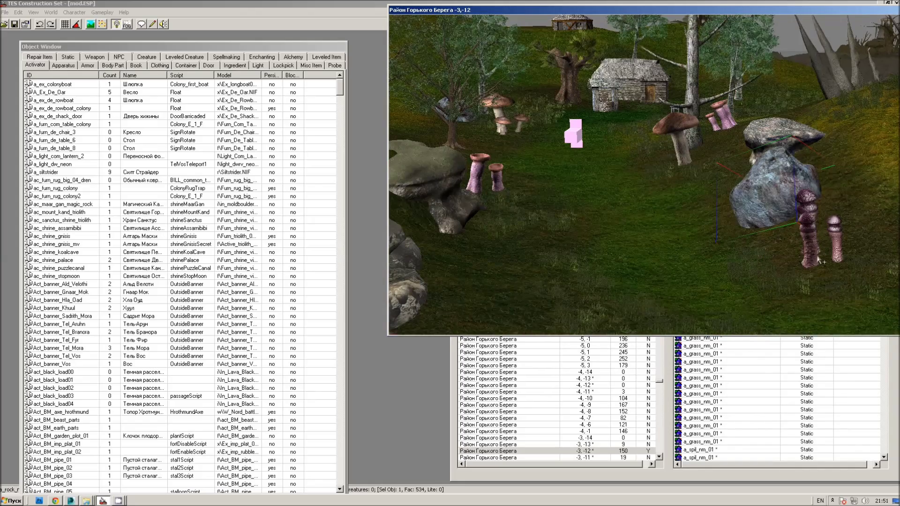
{"action": "left_click", "coordinate": [886, 3]}
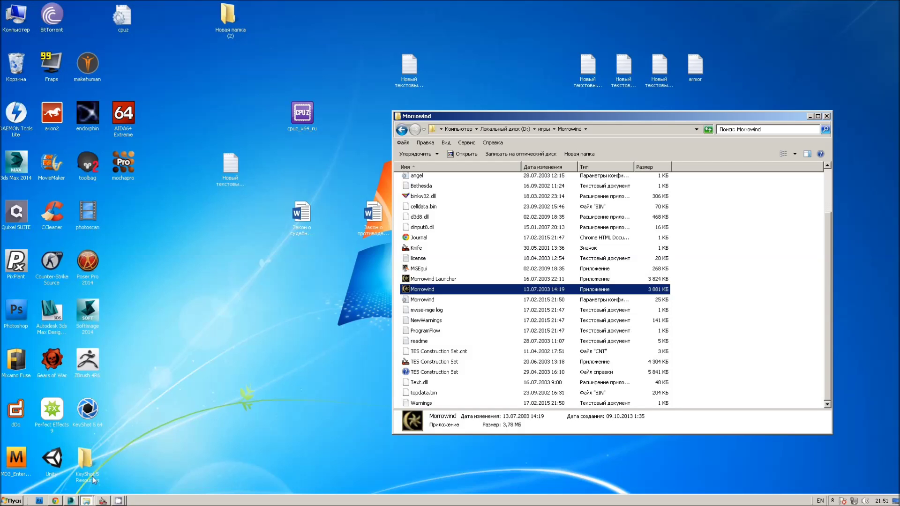
Switch to 3ds Max and start drawing a cylinder at the Top viewport's grid centre.
{"action": "left_click", "coordinate": [70, 500]}
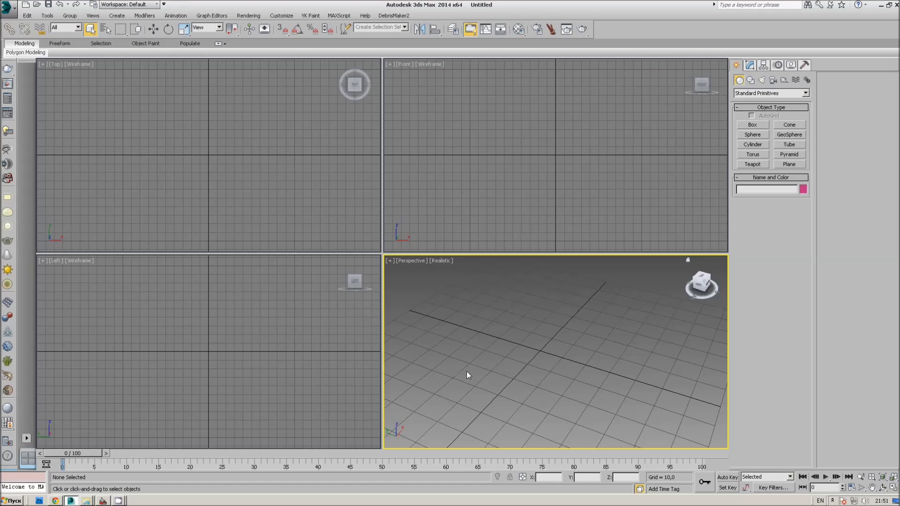
{"action": "scroll", "coordinate": [487, 361], "scroll_direction": "up", "scroll_amount": 2}
{"action": "scroll", "coordinate": [521, 363], "scroll_direction": "up", "scroll_amount": 2}
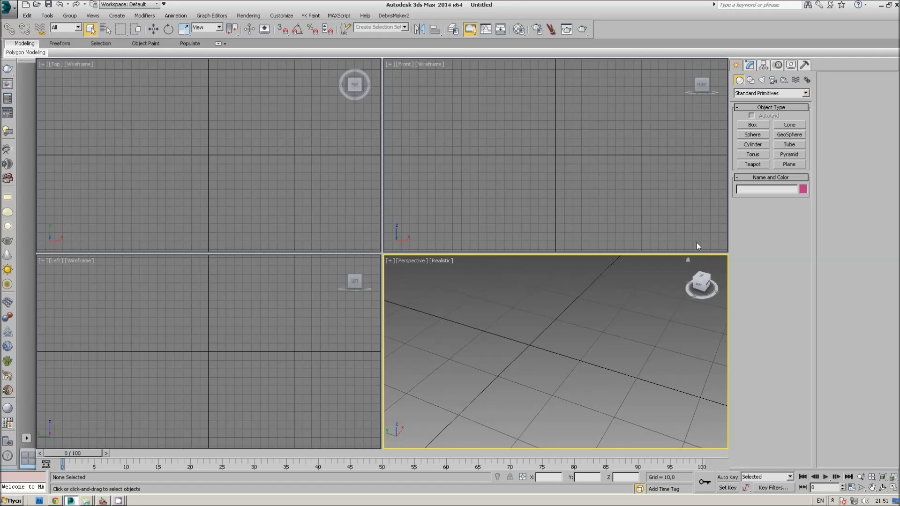
{"action": "left_click", "coordinate": [753, 144]}
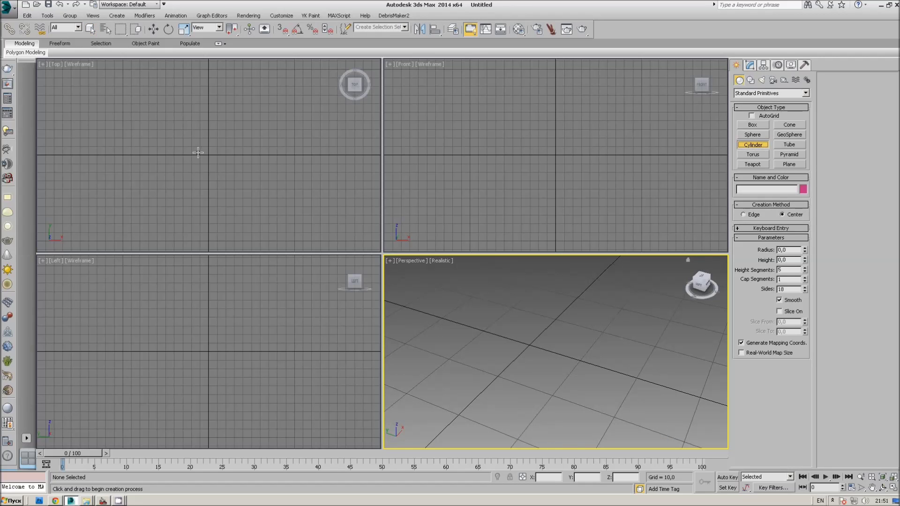
{"action": "left_click_drag", "start_coordinate": [209, 154], "coordinate": [210, 161]}
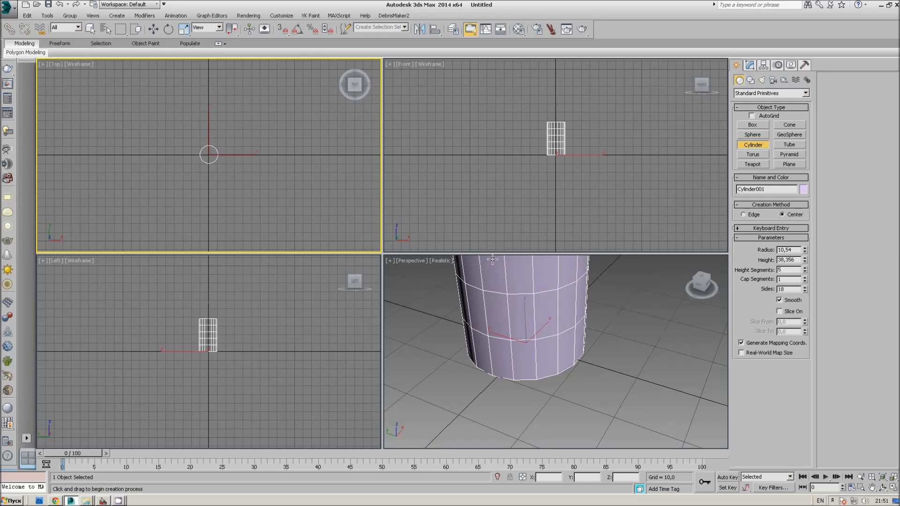
Set the cylinder's height and scale it taller along Z.
{"action": "left_click", "coordinate": [215, 130]}
{"action": "mouse_move", "coordinate": [549, 354]}
{"action": "middle_mouse_down"}
{"action": "mouse_move", "coordinate": [661, 357]}
{"action": "mouse_move", "coordinate": [603, 330]}
{"action": "middle_mouse_up"}
{"action": "right_click", "coordinate": [602, 330]}
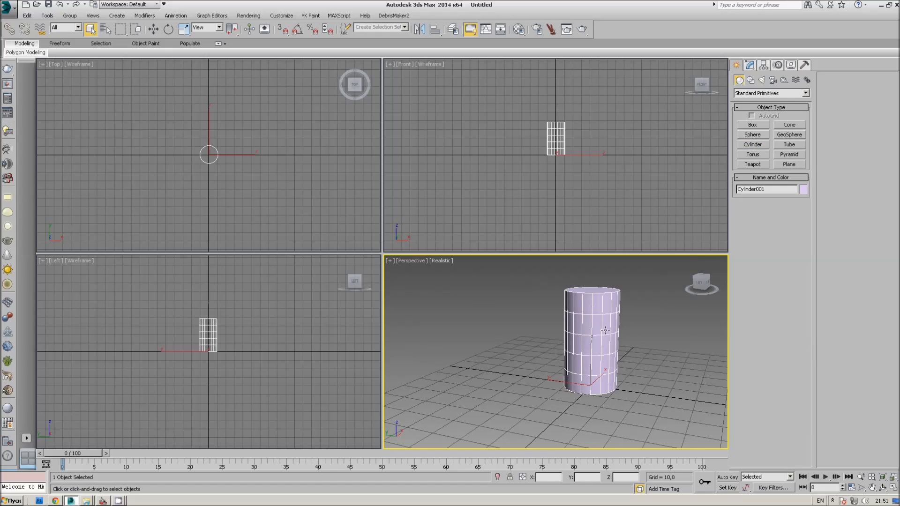
{"action": "left_click", "coordinate": [614, 359]}
{"action": "left_click_drag", "start_coordinate": [590, 352], "coordinate": [591, 333]}
{"action": "middle_click_drag", "start_coordinate": [592, 332], "coordinate": [572, 357]}
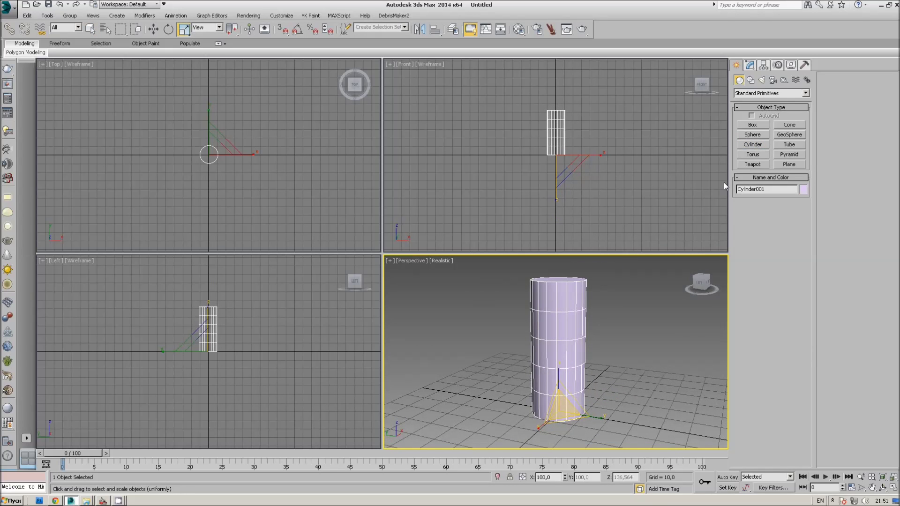
Give Cylinder001 8 height segments and 4 cap segments in the Modify panel.
{"action": "left_click", "coordinate": [749, 64]}
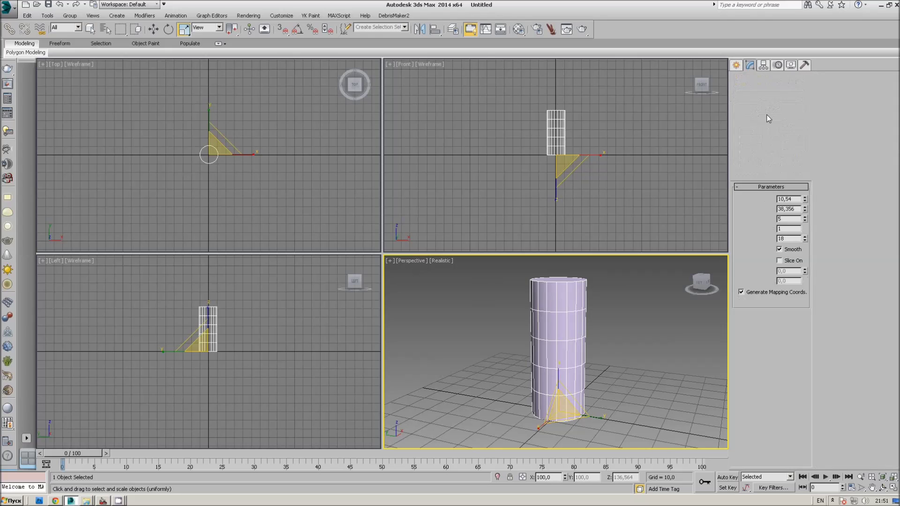
{"action": "left_click", "coordinate": [805, 218]}
{"action": "left_click", "coordinate": [805, 218]}
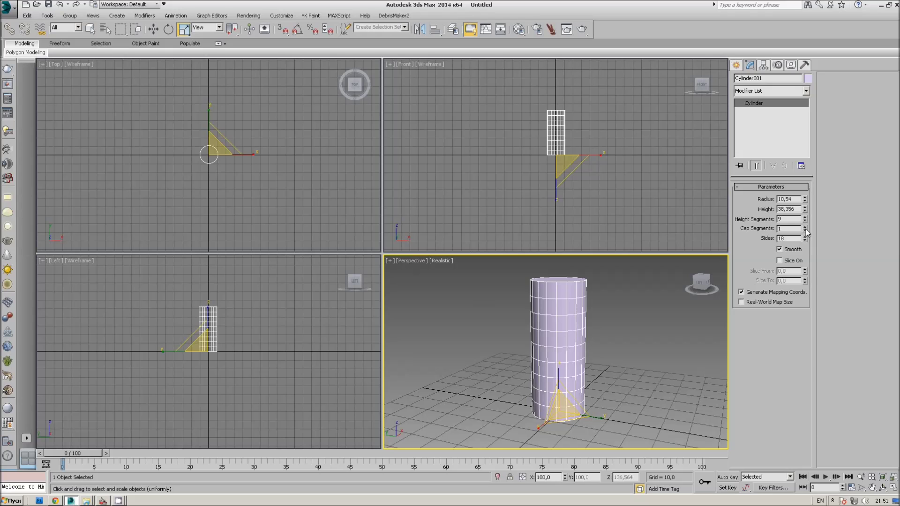
{"action": "left_click", "coordinate": [805, 227]}
{"action": "mouse_move", "coordinate": [702, 270]}
{"action": "left_mouse_down"}
{"action": "mouse_move", "coordinate": [707, 296]}
{"action": "mouse_move", "coordinate": [659, 339]}
{"action": "left_mouse_up"}
{"action": "left_click", "coordinate": [805, 227]}
{"action": "left_click", "coordinate": [806, 227]}
{"action": "left_click", "coordinate": [805, 227]}
{"action": "left_click", "coordinate": [804, 221]}
{"action": "right_click", "coordinate": [805, 230]}
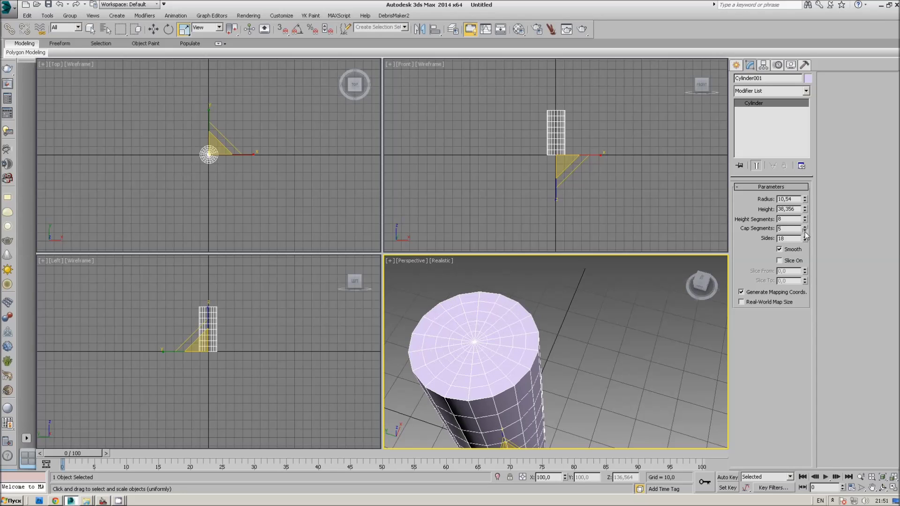
{"action": "left_click", "coordinate": [805, 227]}
{"action": "left_click", "coordinate": [806, 227]}
{"action": "mouse_move", "coordinate": [704, 303]}
{"action": "left_mouse_down"}
{"action": "mouse_move", "coordinate": [708, 440]}
{"action": "mouse_move", "coordinate": [706, 258]}
{"action": "mouse_move", "coordinate": [703, 281]}
{"action": "left_mouse_up"}
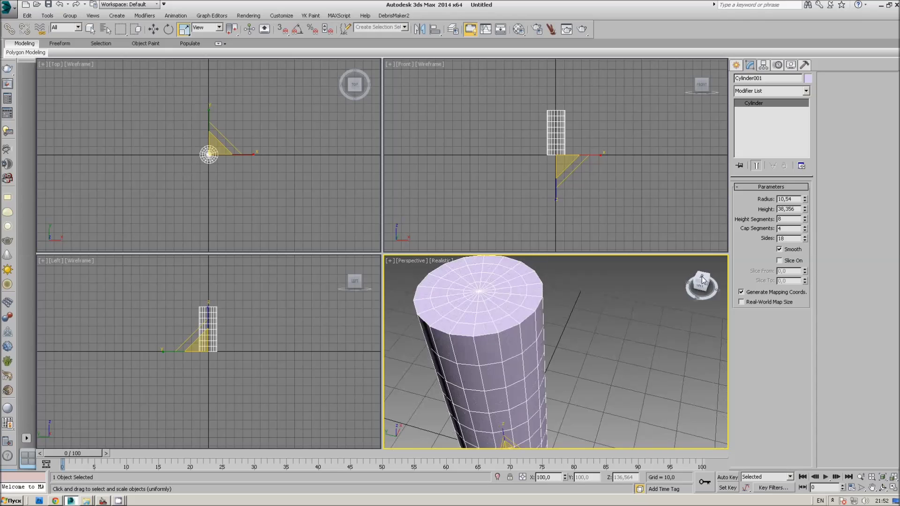
{"action": "scroll", "coordinate": [595, 328], "scroll_direction": "down", "scroll_amount": 2}
{"action": "scroll", "coordinate": [596, 327], "scroll_direction": "down", "scroll_amount": 3}
{"action": "middle_click_drag", "start_coordinate": [596, 331], "coordinate": [579, 349]}
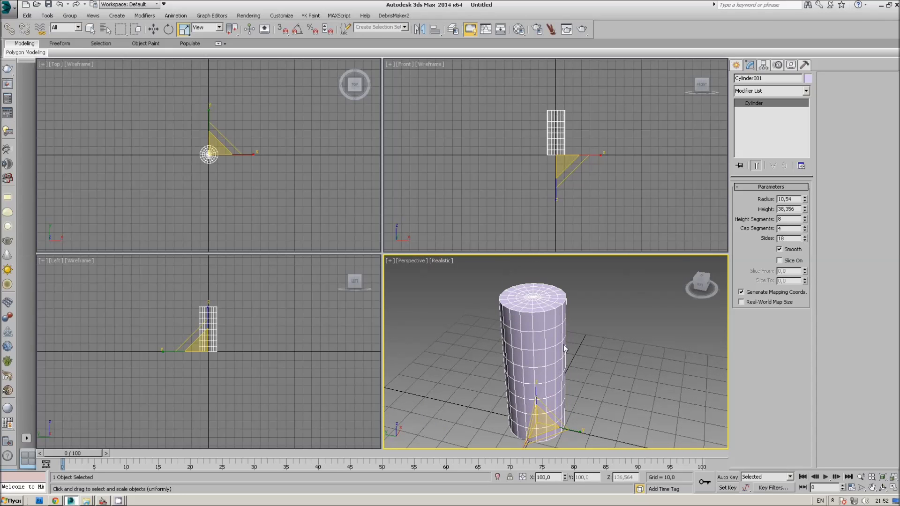
{"action": "right_click", "coordinate": [546, 339]}
{"action": "mouse_move", "coordinate": [564, 426]}
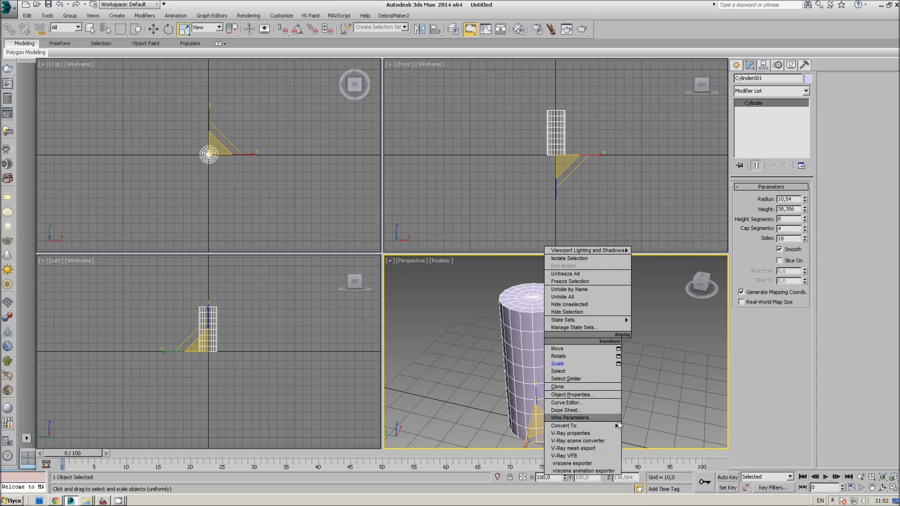
Lower the cylinder's height and cap segment counts so the top becomes a plain cap.
{"action": "left_click", "coordinate": [639, 428]}
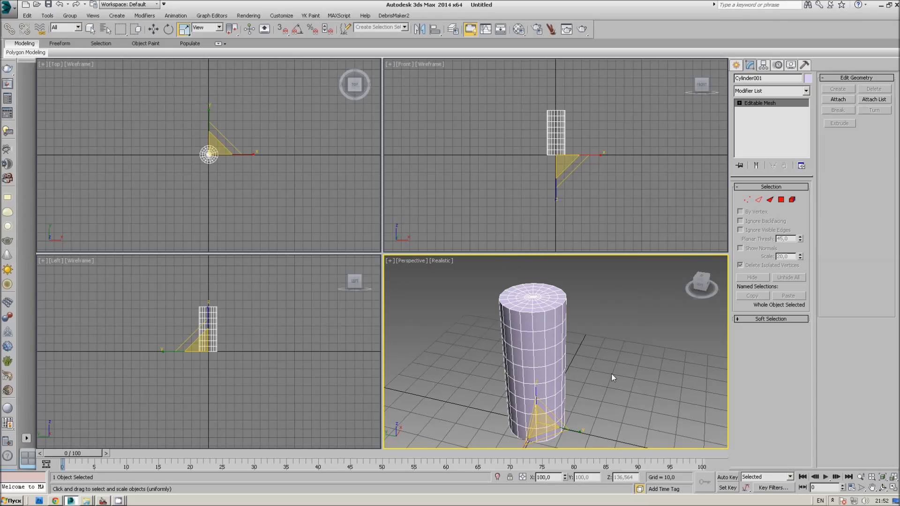
{"action": "left_click", "coordinate": [60, 5]}
{"action": "left_click_drag", "start_coordinate": [702, 284], "coordinate": [702, 297]}
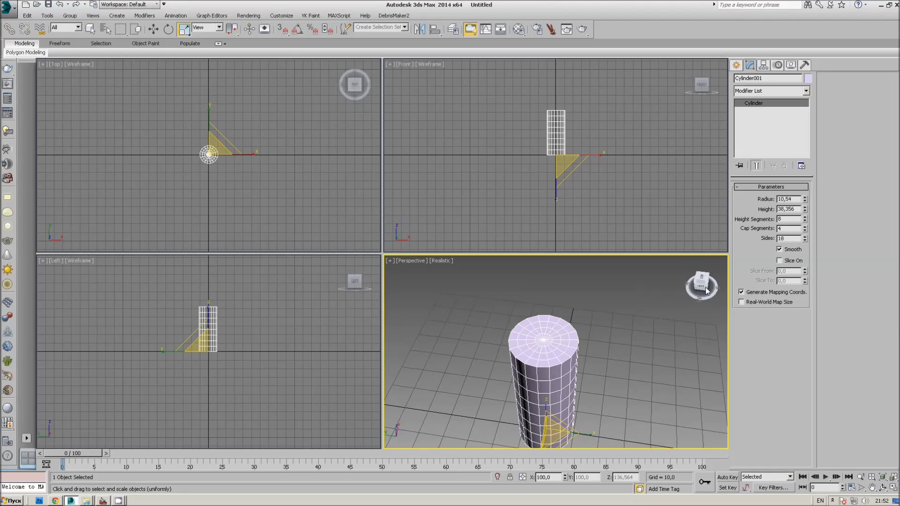
{"action": "left_click", "coordinate": [805, 221]}
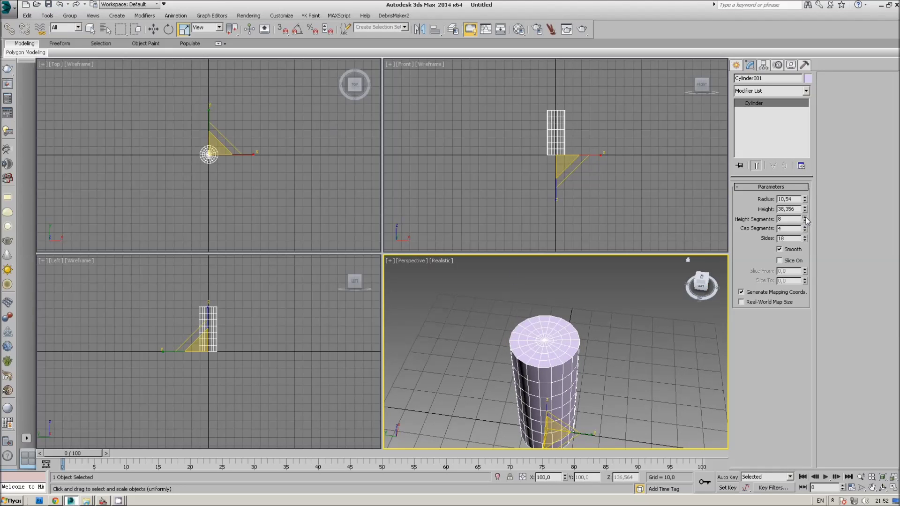
{"action": "left_click_drag", "start_coordinate": [805, 232], "coordinate": [806, 236]}
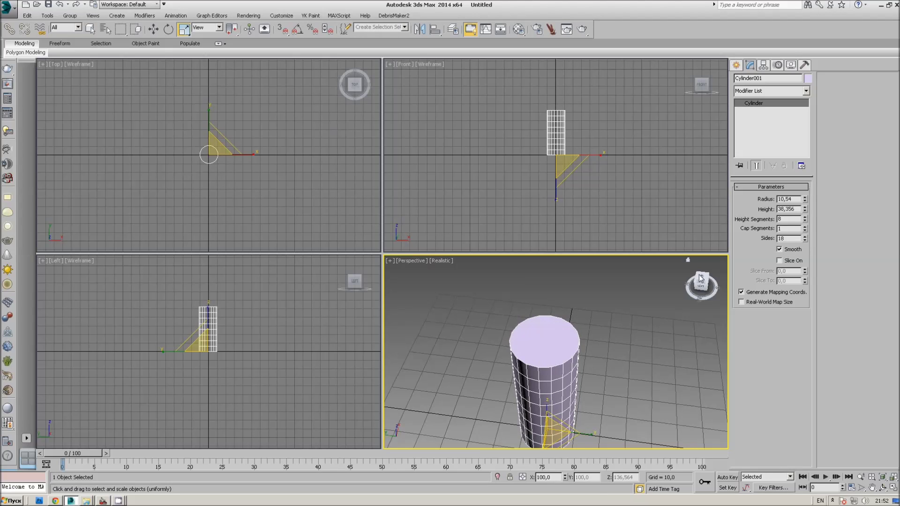
Convert the cylinder to an Editable Mesh and select its top cap faces at Polygon level.
{"action": "right_click", "coordinate": [533, 428]}
{"action": "left_click", "coordinate": [635, 454]}
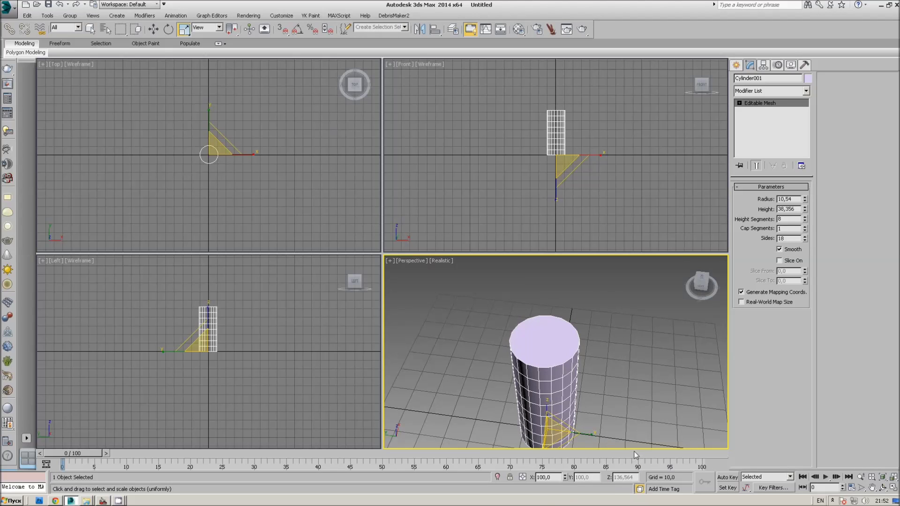
{"action": "left_click", "coordinate": [781, 200]}
{"action": "left_click", "coordinate": [550, 332]}
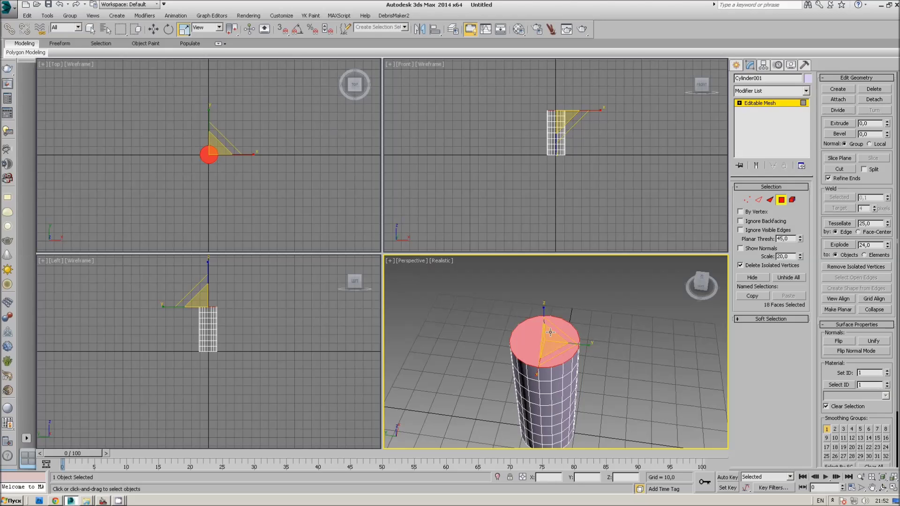
{"action": "left_click", "coordinate": [696, 285]}
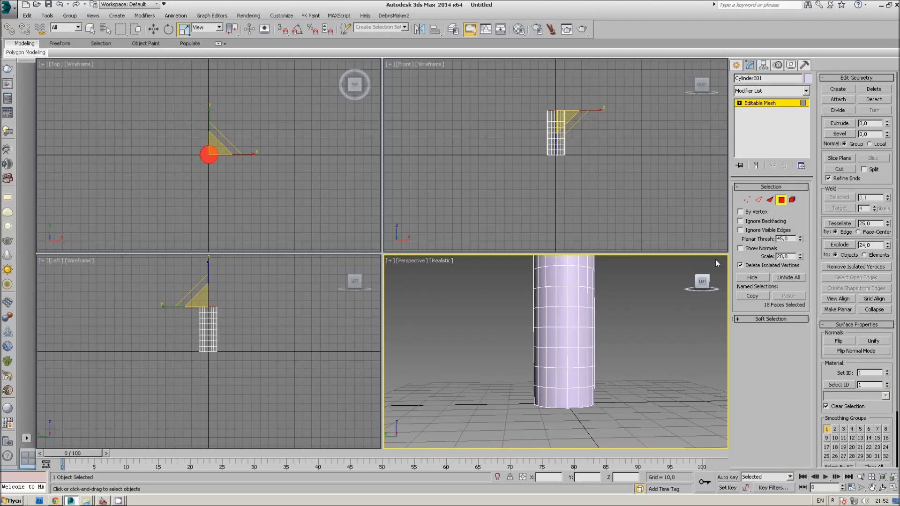
Check the open-topped tube from several angles, then exit Polygon level.
{"action": "mouse_move", "coordinate": [701, 281]}
{"action": "left_mouse_down"}
{"action": "mouse_move", "coordinate": [700, 296]}
{"action": "mouse_move", "coordinate": [699, 288]}
{"action": "left_mouse_up"}
{"action": "left_click", "coordinate": [708, 295]}
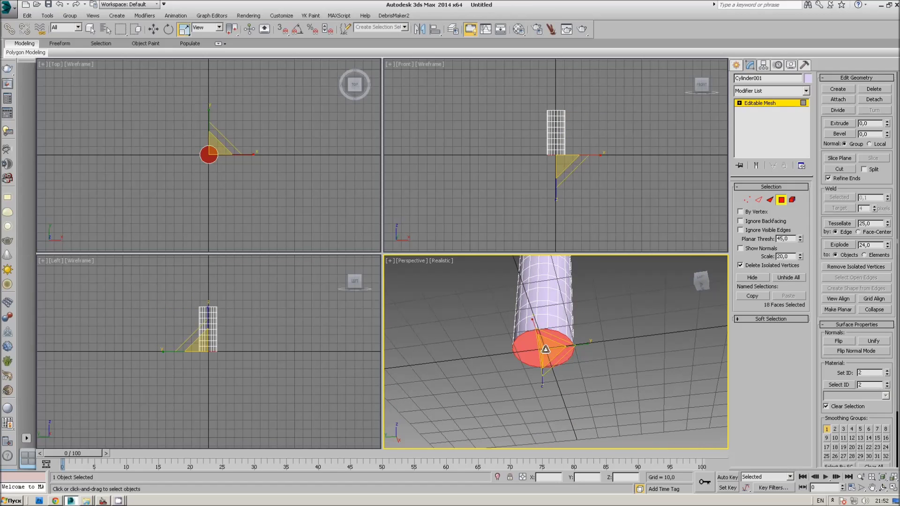
{"action": "left_click", "coordinate": [701, 281]}
{"action": "left_click_drag", "start_coordinate": [707, 293], "coordinate": [679, 300]}
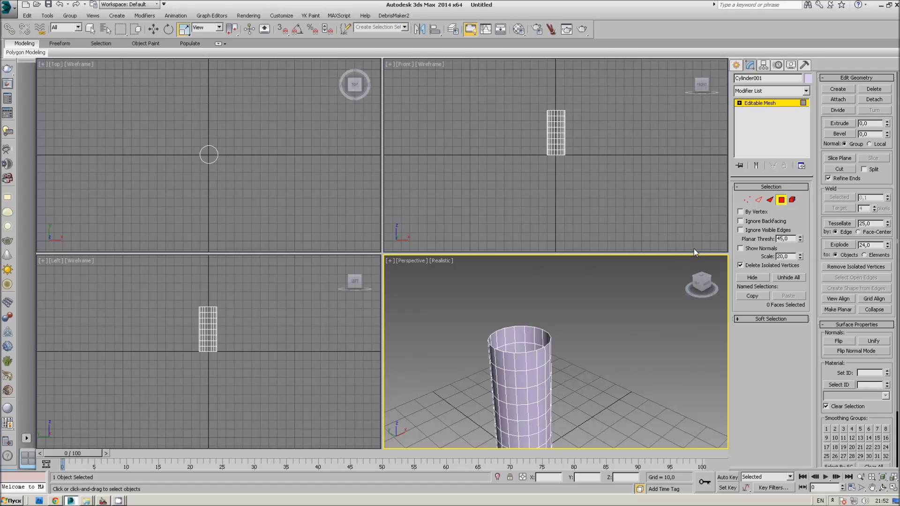
{"action": "mouse_move", "coordinate": [701, 284]}
{"action": "left_mouse_down"}
{"action": "mouse_move", "coordinate": [721, 285]}
{"action": "mouse_move", "coordinate": [703, 287]}
{"action": "left_mouse_up"}
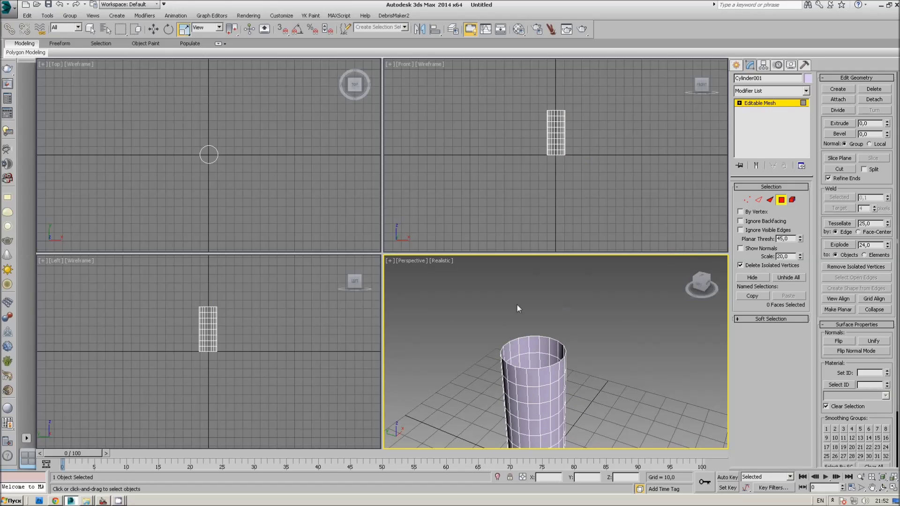
{"action": "mouse_move", "coordinate": [701, 283]}
{"action": "left_mouse_down"}
{"action": "mouse_move", "coordinate": [685, 273]}
{"action": "mouse_move", "coordinate": [716, 270]}
{"action": "mouse_move", "coordinate": [670, 263]}
{"action": "mouse_move", "coordinate": [685, 269]}
{"action": "mouse_move", "coordinate": [676, 268]}
{"action": "left_mouse_up"}
{"action": "mouse_move", "coordinate": [675, 270]}
{"action": "middle_mouse_down", "text": "alt"}
{"action": "mouse_move", "coordinate": [644, 277]}
{"action": "mouse_move", "coordinate": [692, 280]}
{"action": "middle_mouse_up", "text": "alt"}
{"action": "left_click_drag", "start_coordinate": [693, 280], "coordinate": [698, 281]}
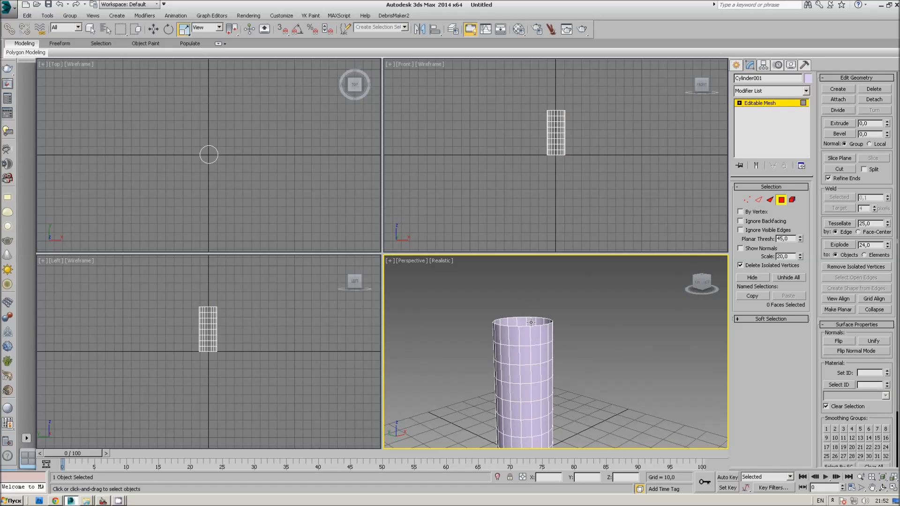
{"action": "left_click", "coordinate": [781, 200]}
Draw a new thin cylinder disc at the centre of the Top view.
{"action": "left_click", "coordinate": [737, 65]}
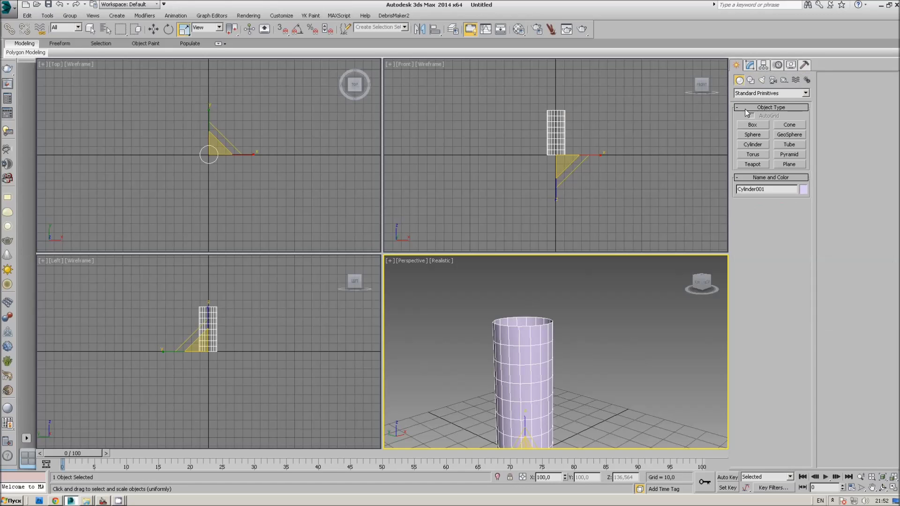
{"action": "left_click", "coordinate": [752, 145]}
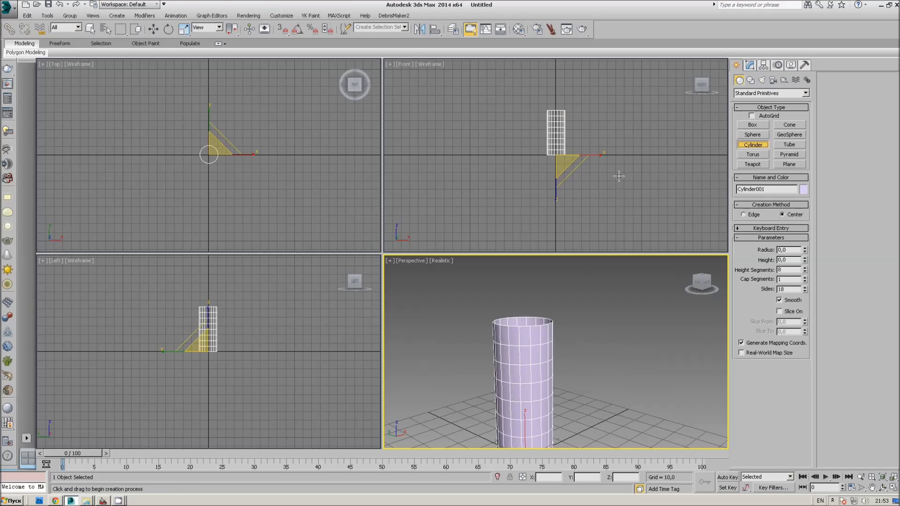
{"action": "left_click", "coordinate": [207, 150]}
{"action": "scroll", "coordinate": [206, 151], "scroll_direction": "up", "scroll_amount": 1}
{"action": "scroll", "coordinate": [212, 154], "scroll_direction": "up", "scroll_amount": 1}
{"action": "left_click_drag", "start_coordinate": [207, 154], "coordinate": [222, 186]}
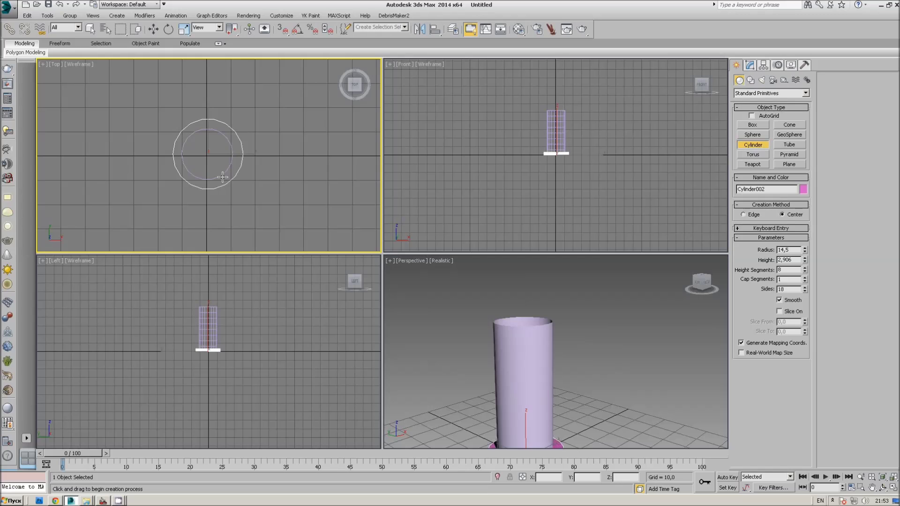
{"action": "left_click", "coordinate": [222, 172]}
Raise the disc onto the top of the tall cylinder and shade the Perspective view.
{"action": "left_click", "coordinate": [154, 33]}
{"action": "scroll", "coordinate": [526, 138], "scroll_direction": "up", "scroll_amount": 5}
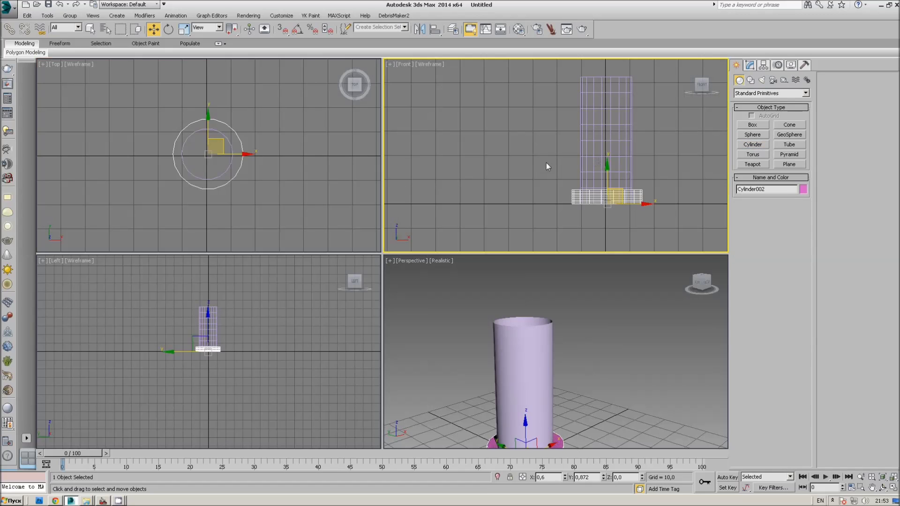
{"action": "left_click_drag", "start_coordinate": [607, 178], "coordinate": [607, 58]}
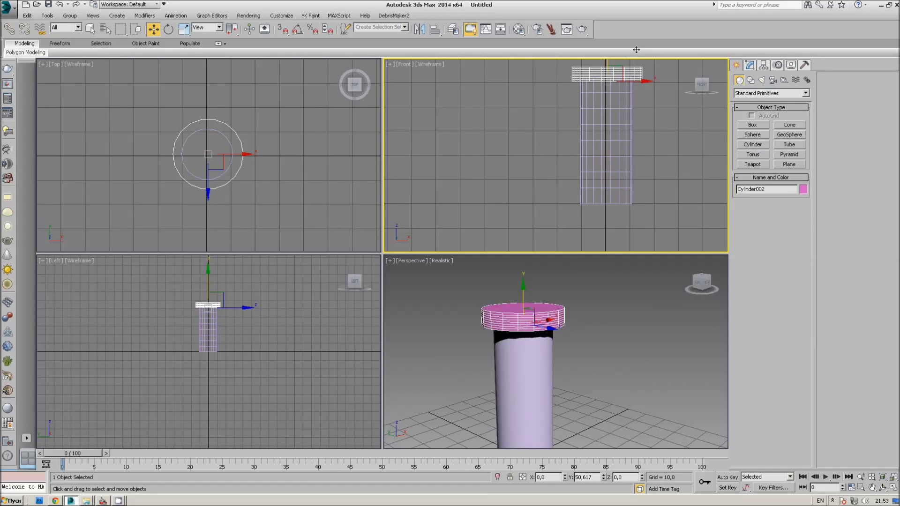
{"action": "middle_click_drag", "start_coordinate": [572, 346], "coordinate": [582, 348]}
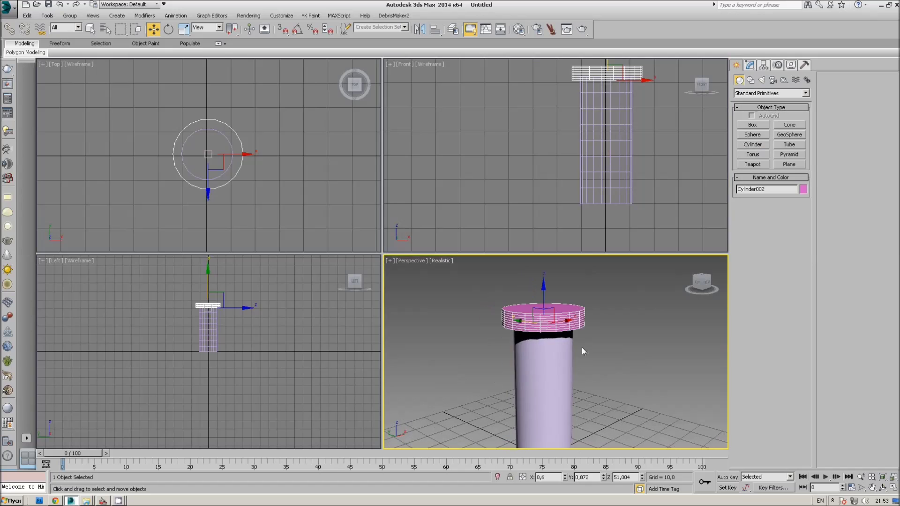
{"action": "left_click", "coordinate": [445, 262]}
{"action": "left_click", "coordinate": [459, 278]}
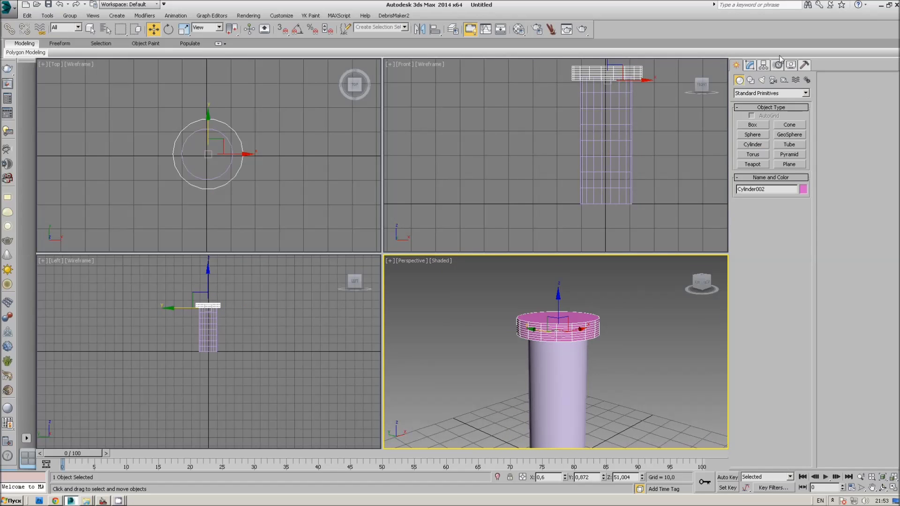
Give the disc 12 sides, 2 height segments and 3 cap segments.
{"action": "left_click", "coordinate": [750, 66]}
{"action": "left_click", "coordinate": [805, 240]}
{"action": "left_click", "coordinate": [805, 241]}
{"action": "left_click", "coordinate": [805, 240]}
{"action": "left_click", "coordinate": [805, 240]}
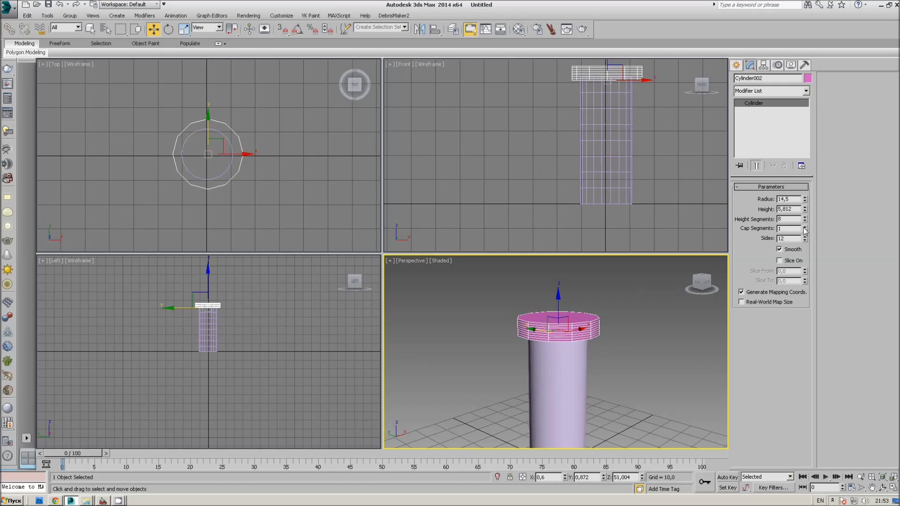
{"action": "left_click", "coordinate": [805, 221]}
{"action": "left_click", "coordinate": [804, 220]}
{"action": "left_click", "coordinate": [805, 221]}
{"action": "mouse_move", "coordinate": [703, 287]}
{"action": "left_mouse_down"}
{"action": "mouse_move", "coordinate": [715, 291]}
{"action": "mouse_move", "coordinate": [404, 269]}
{"action": "mouse_move", "coordinate": [413, 263]}
{"action": "mouse_move", "coordinate": [415, 300]}
{"action": "left_mouse_up"}
{"action": "left_click", "coordinate": [805, 217]}
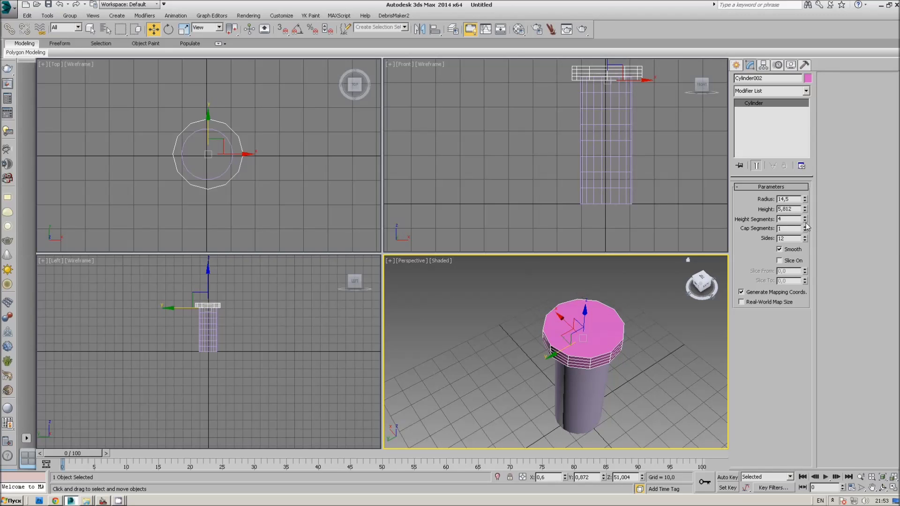
{"action": "left_click", "coordinate": [805, 226]}
{"action": "left_click", "coordinate": [804, 226]}
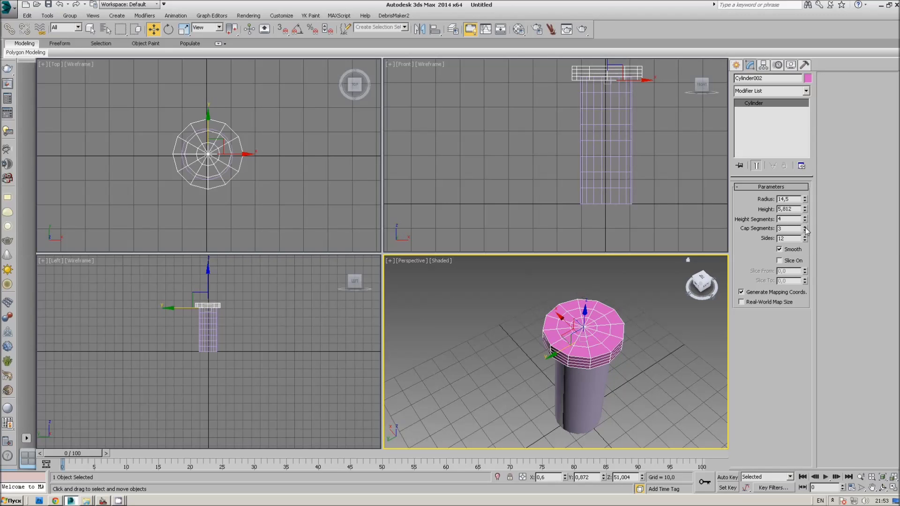
{"action": "left_click", "coordinate": [805, 221]}
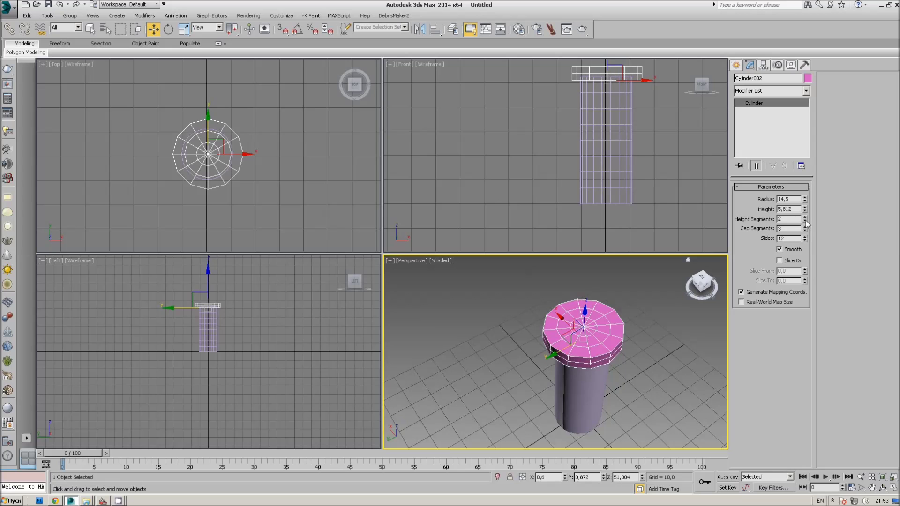
{"action": "left_click_drag", "start_coordinate": [697, 293], "coordinate": [697, 279]}
{"action": "right_click", "coordinate": [612, 260]}
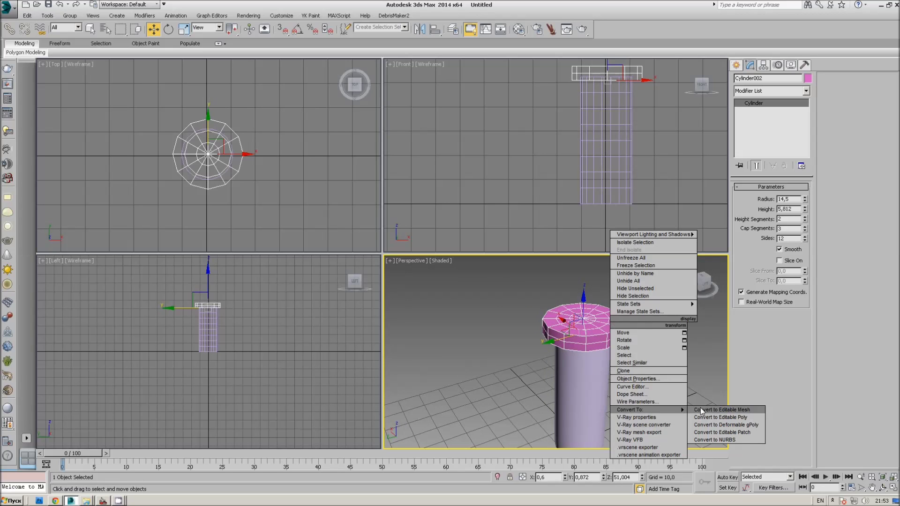
Convert the disc to an Editable Mesh and attach the tall cylinder to it.
{"action": "left_click", "coordinate": [732, 409]}
{"action": "left_click", "coordinate": [838, 99]}
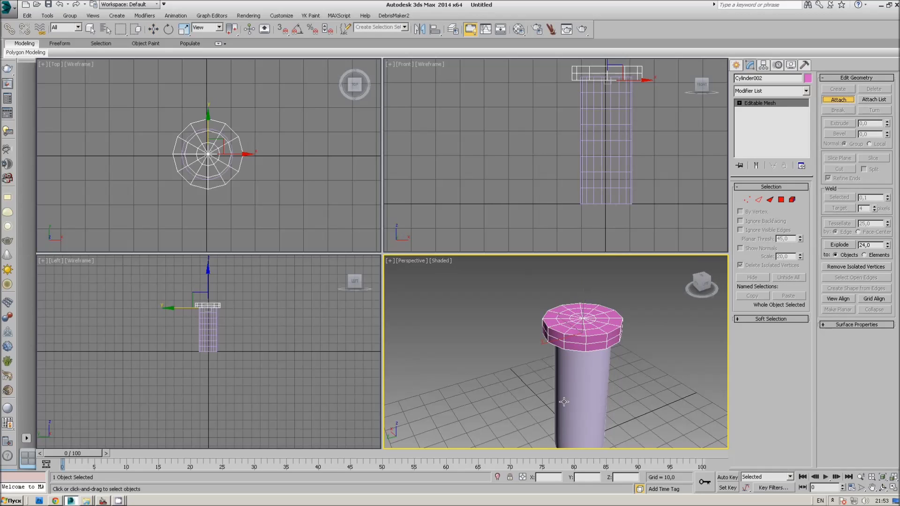
{"action": "left_click", "coordinate": [565, 403]}
{"action": "left_click", "coordinate": [702, 281]}
{"action": "mouse_move", "coordinate": [398, 271]}
{"action": "middle_mouse_down", "text": "alt"}
{"action": "mouse_move", "coordinate": [435, 284]}
{"action": "mouse_move", "coordinate": [502, 277]}
{"action": "mouse_move", "coordinate": [466, 290]}
{"action": "mouse_move", "coordinate": [423, 282]}
{"action": "middle_mouse_up", "text": "alt"}
{"action": "key", "text": "w"}
Inspect the merged column and nudge it slightly in the Top view.
{"action": "middle_click_drag", "start_coordinate": [528, 434], "coordinate": [610, 352], "text": "alt"}
{"action": "mouse_move", "coordinate": [710, 284]}
{"action": "left_mouse_down"}
{"action": "mouse_move", "coordinate": [701, 258]}
{"action": "mouse_move", "coordinate": [707, 283]}
{"action": "mouse_move", "coordinate": [655, 280]}
{"action": "mouse_move", "coordinate": [664, 285]}
{"action": "left_mouse_up"}
{"action": "right_click", "coordinate": [142, 168]}
{"action": "left_click_drag", "start_coordinate": [222, 142], "coordinate": [222, 145]}
{"action": "right_click", "coordinate": [527, 336]}
{"action": "scroll", "coordinate": [393, 281], "scroll_direction": "down", "scroll_amount": 2}
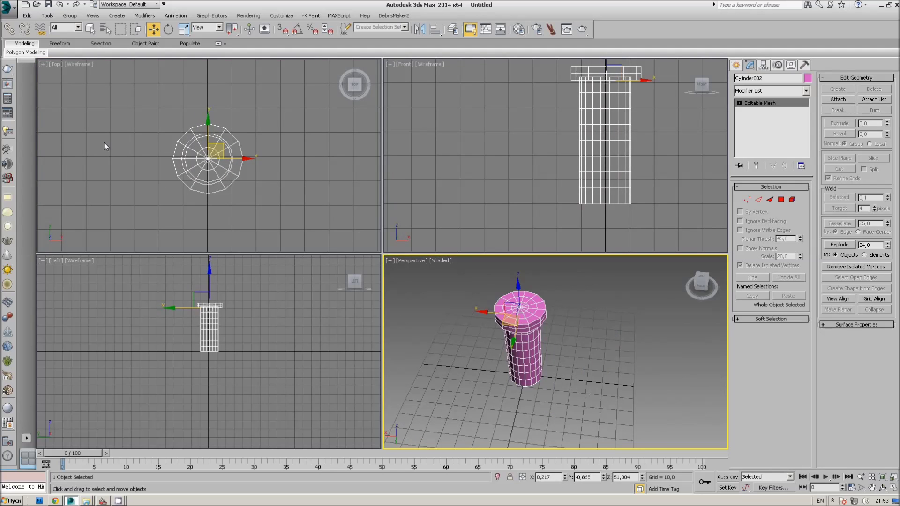
{"action": "left_click", "coordinate": [8, 7]}
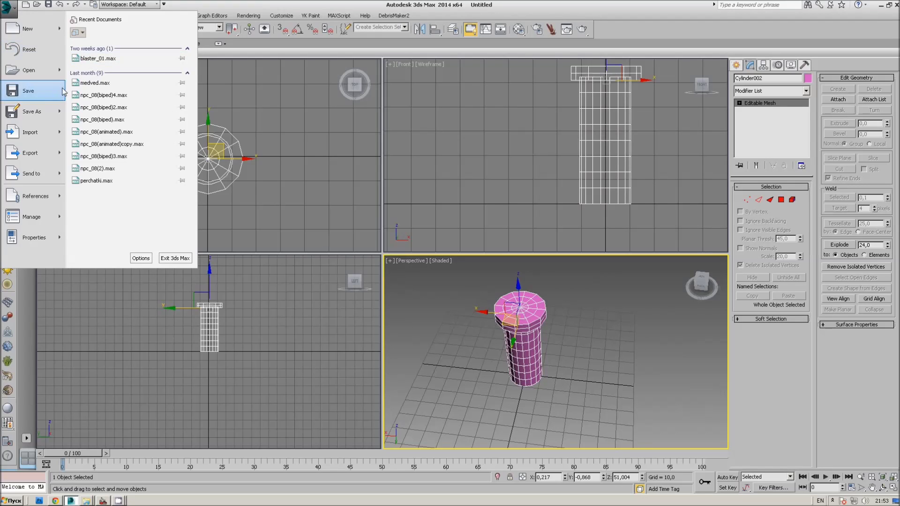
Start saving the scene, entering morrowind_ as the beginning of the file name.
{"action": "left_click", "coordinate": [43, 117]}
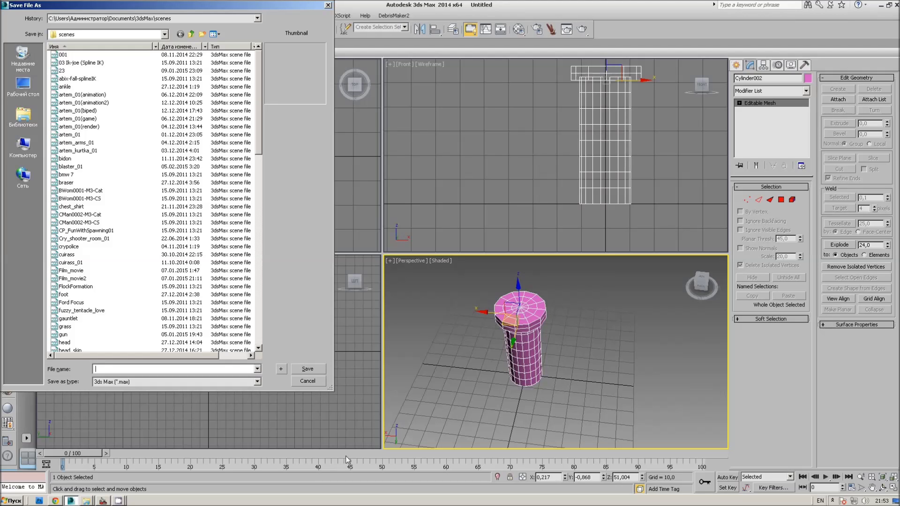
{"action": "type", "text": "morrowind"}
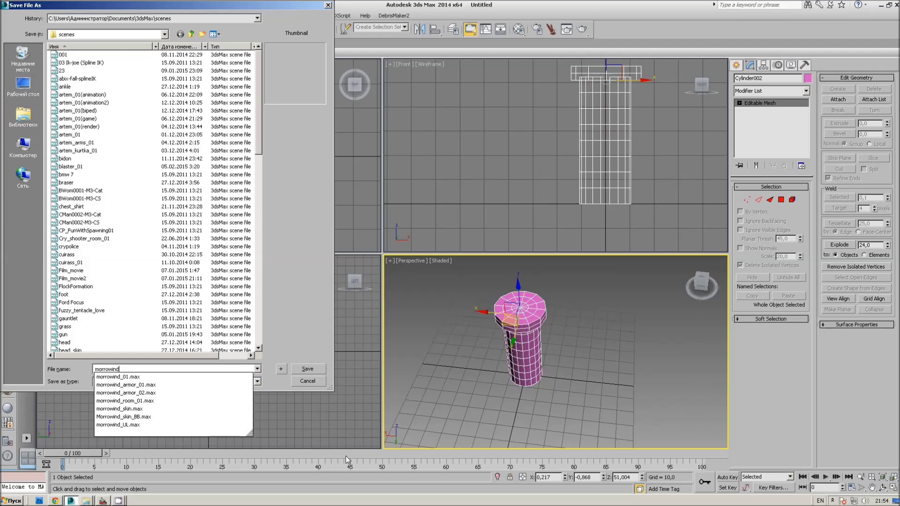
{"action": "type", "text": "_ar"}
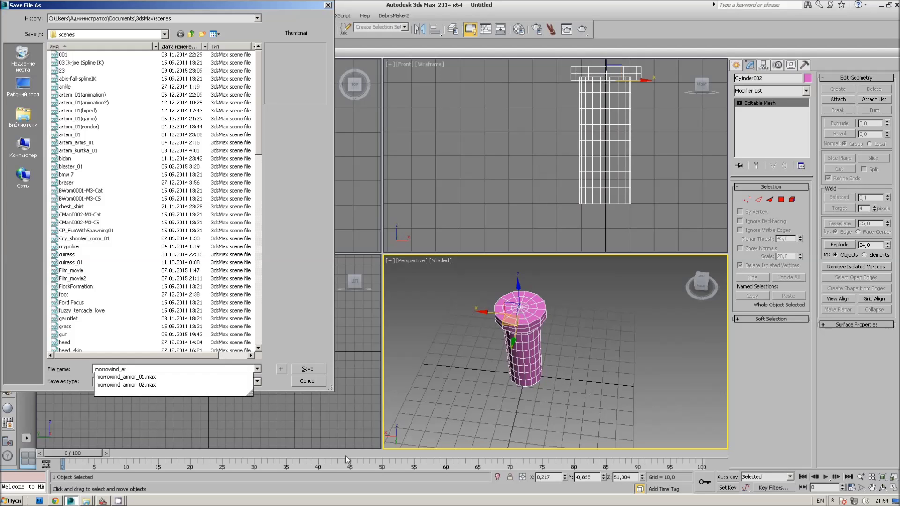
{"action": "key", "text": "BackSpace"}
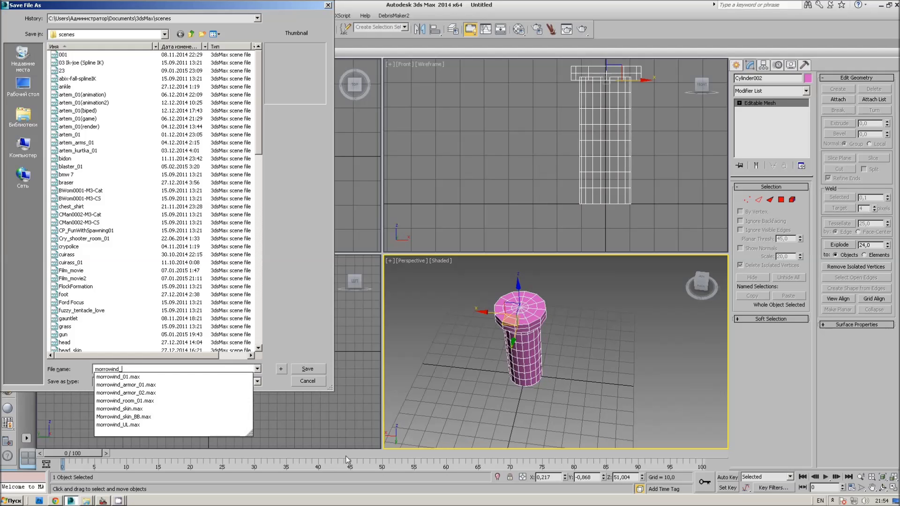
{"action": "left_click", "coordinate": [55, 501]}
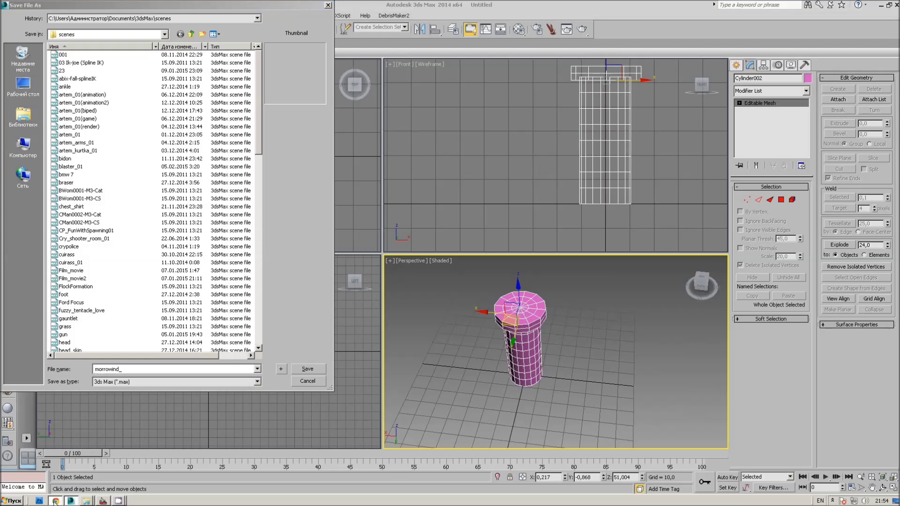
Translate the Russian word гриб into English with Google's online translator.
{"action": "left_click", "coordinate": [336, 186]}
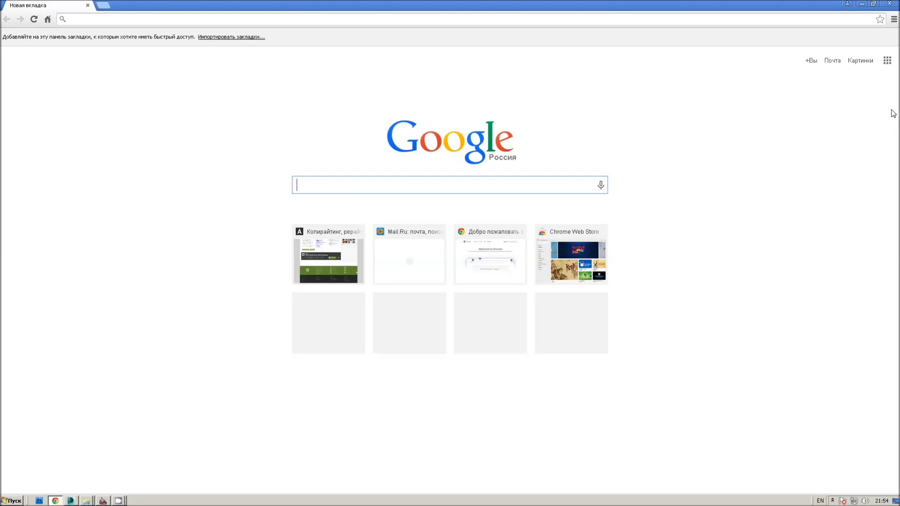
{"action": "key", "text": "alt+shift"}
{"action": "type", "text": "переводчи"}
{"action": "key", "text": "Return"}
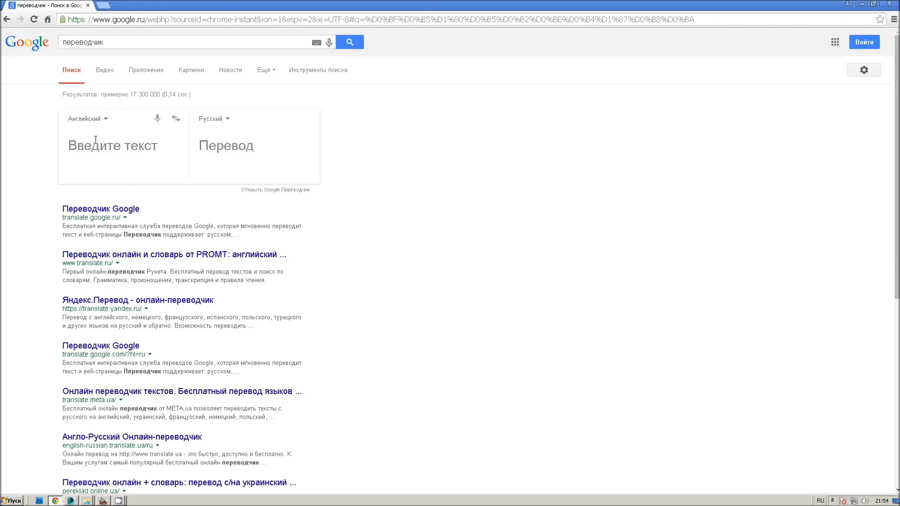
{"action": "left_click", "coordinate": [176, 119]}
{"action": "type", "text": "гриб"}
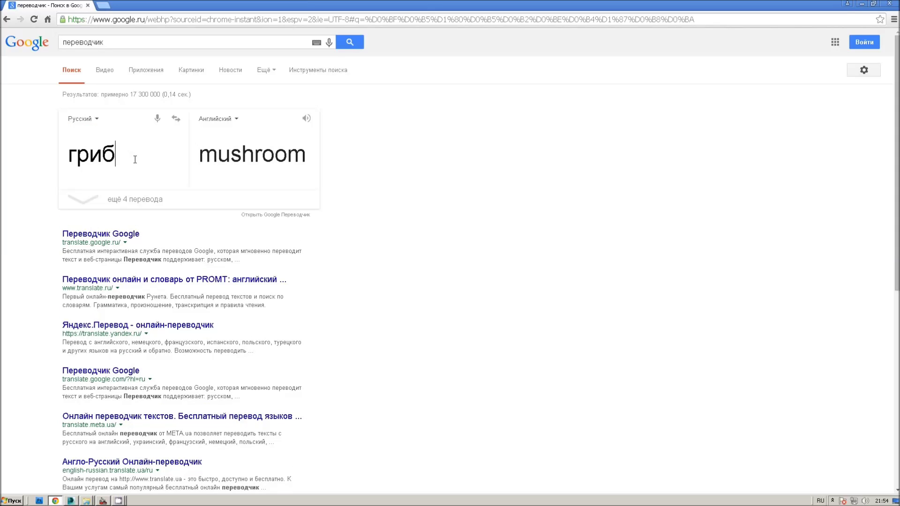
Return to the 3ds Max save dialog and continue the file name as morrowind_mushroom_.
{"action": "left_click", "coordinate": [860, 5]}
{"action": "left_click", "coordinate": [134, 369]}
{"action": "type", "text": "_mushroom_05"}
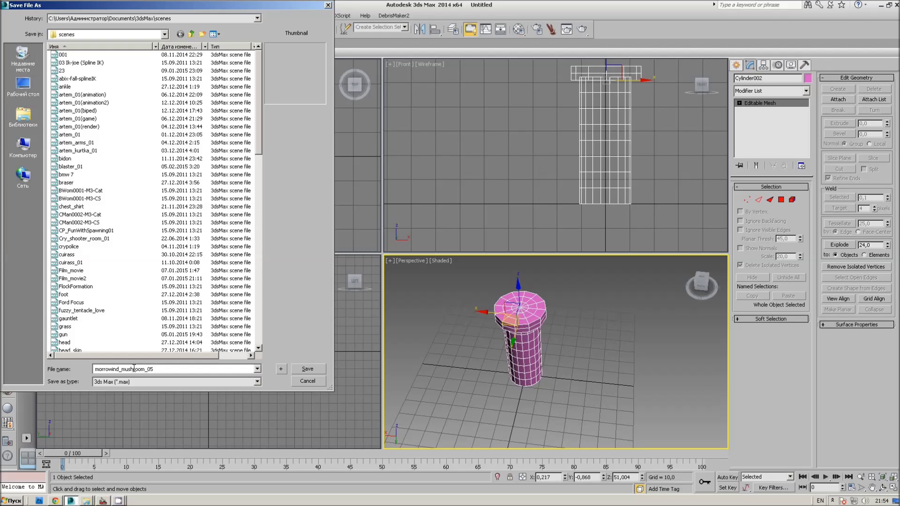
Save the scene as morrowind_mushroom_05 and browse the export dialog to D:'s morrowind folder.
{"action": "key", "text": "Return"}
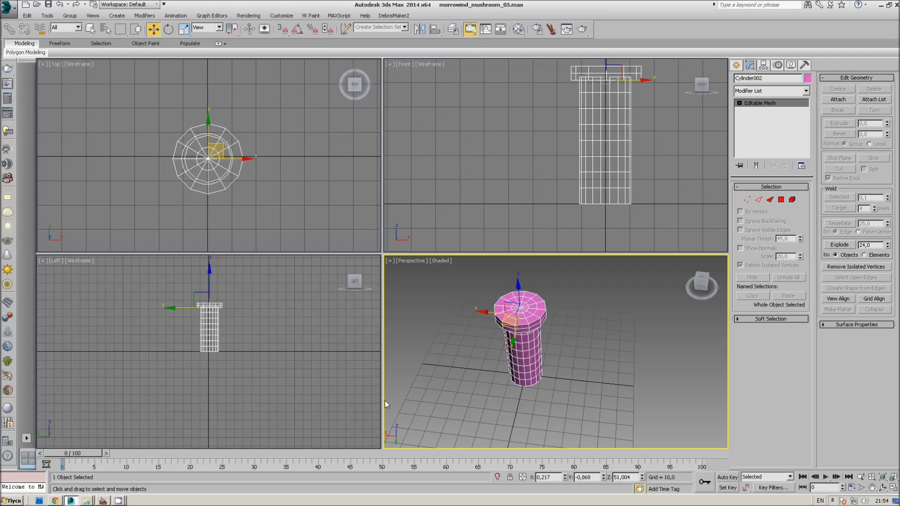
{"action": "left_click", "coordinate": [8, 7]}
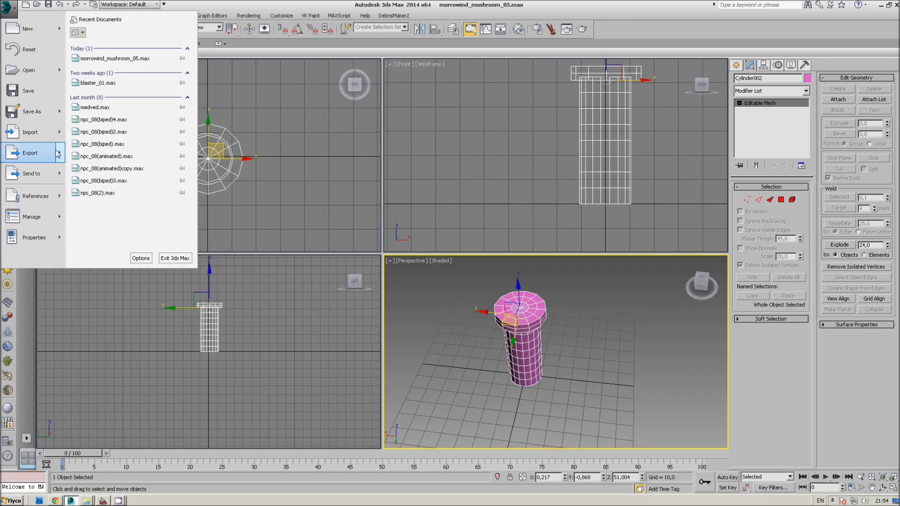
{"action": "mouse_move", "coordinate": [30, 153]}
{"action": "left_click", "coordinate": [115, 77]}
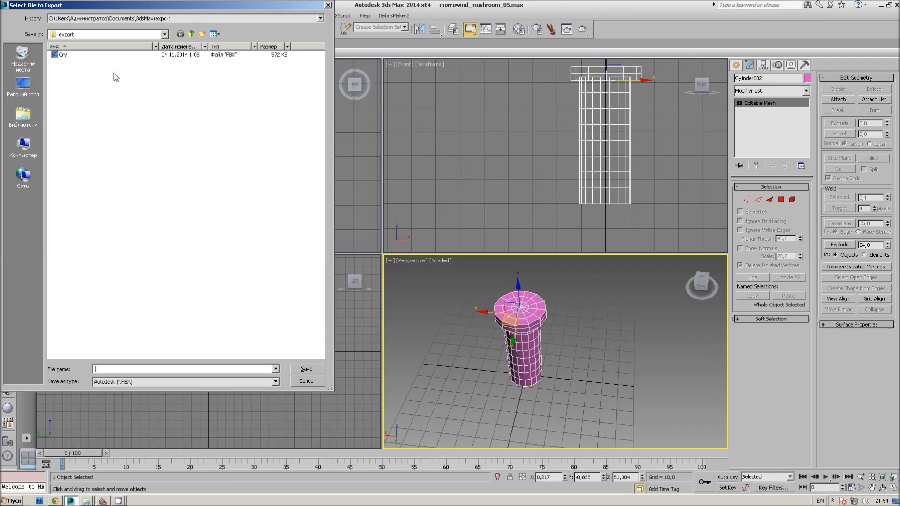
{"action": "left_click", "coordinate": [95, 35]}
{"action": "left_click", "coordinate": [82, 126]}
{"action": "left_click", "coordinate": [67, 130]}
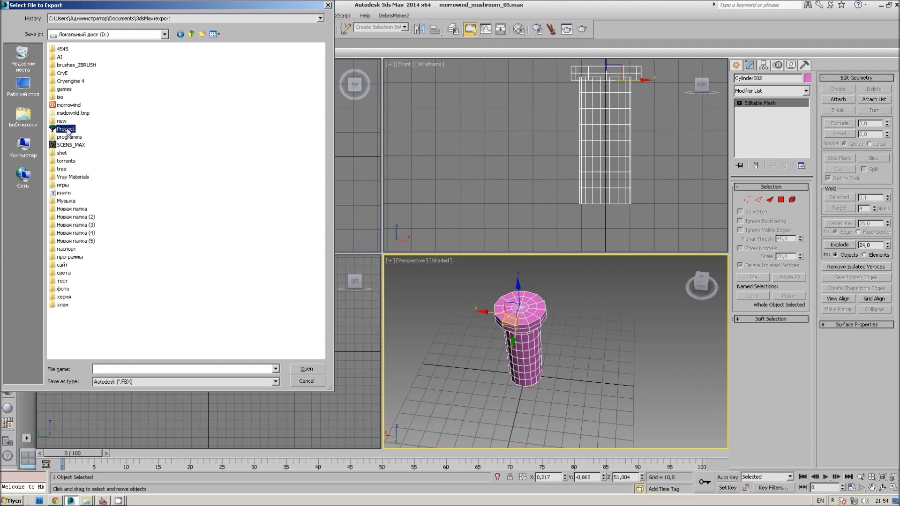
{"action": "double_click", "coordinate": [67, 129]}
{"action": "scroll", "coordinate": [84, 305], "scroll_direction": "down", "scroll_amount": 3}
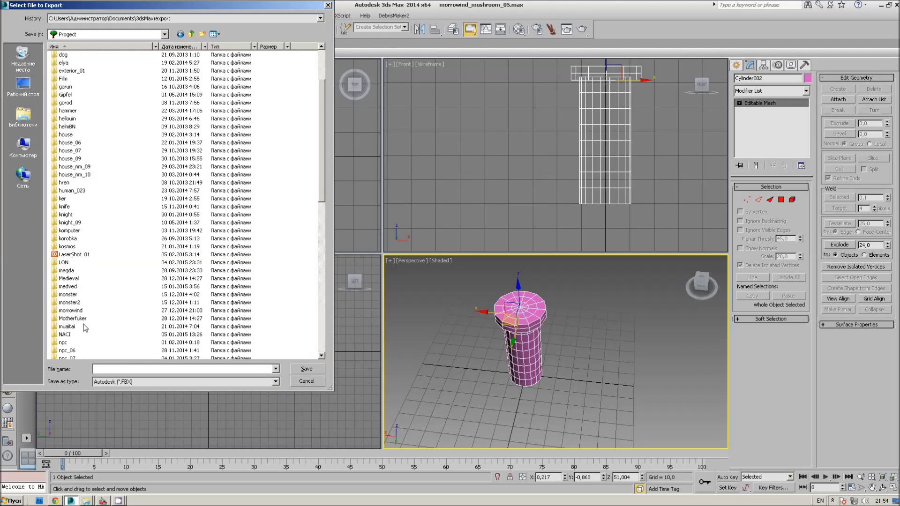
{"action": "double_click", "coordinate": [77, 310]}
Create a Mushrooms folder with a mushroom_05 subfolder inside morrowind and open it.
{"action": "right_click", "coordinate": [170, 202]}
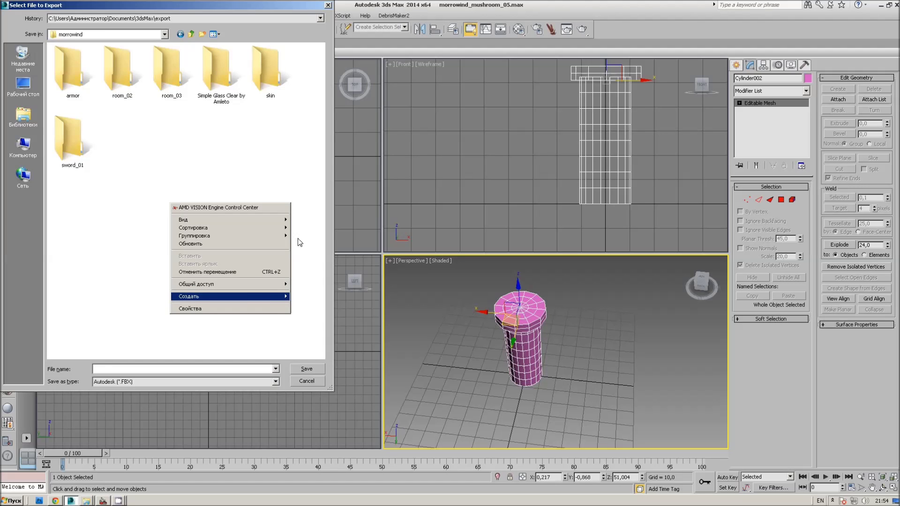
{"action": "mouse_move", "coordinate": [229, 296]}
{"action": "left_click", "coordinate": [305, 297]}
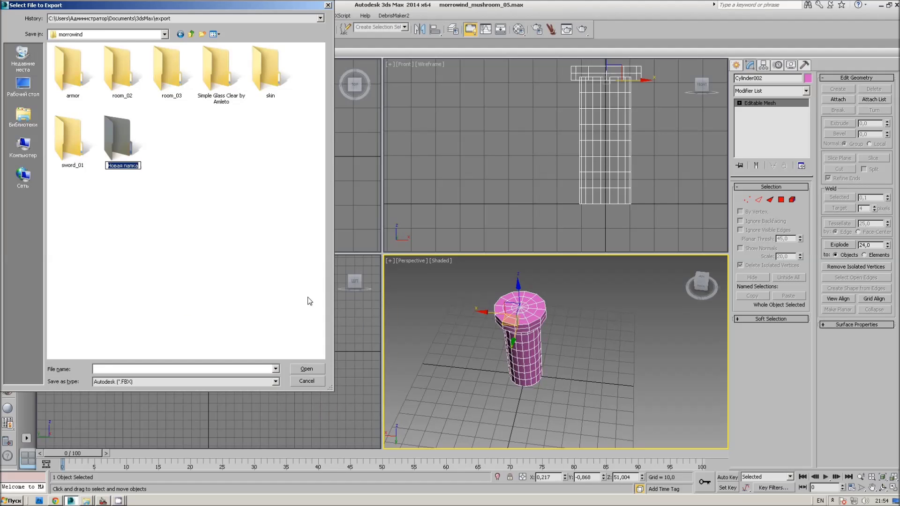
{"action": "type", "text": "Mush"}
{"action": "type", "text": "rooms"}
{"action": "left_click", "coordinate": [117, 136]}
{"action": "double_click", "coordinate": [117, 136]}
{"action": "right_click", "coordinate": [104, 150]}
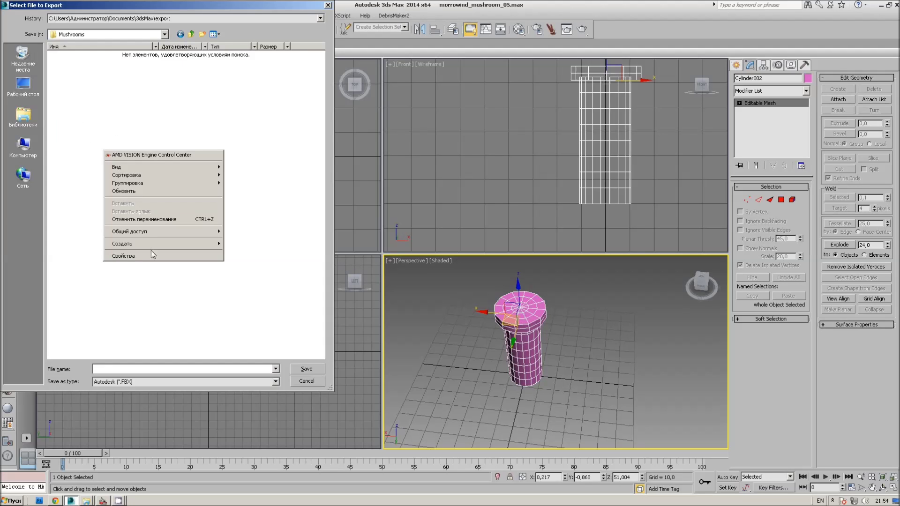
{"action": "left_click", "coordinate": [239, 238]}
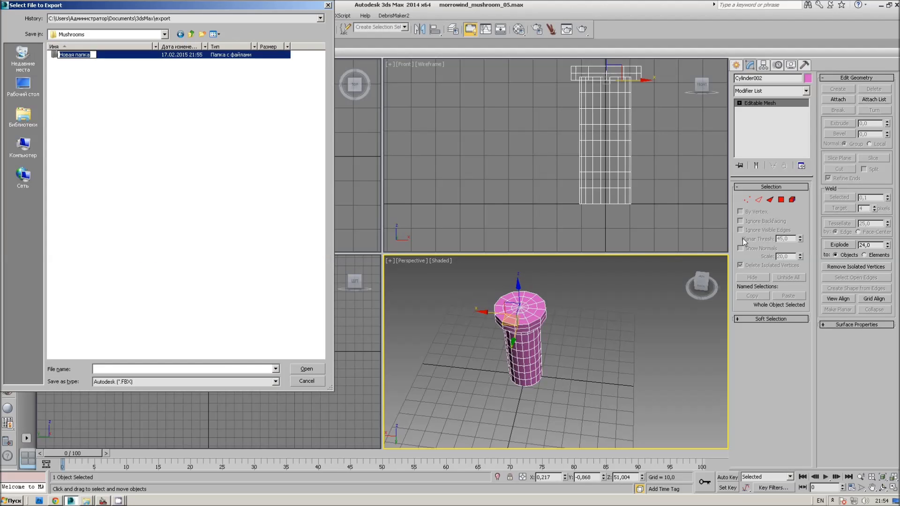
{"action": "type", "text": "mushroom_01"}
{"action": "key", "text": "Return"}
{"action": "double_click", "coordinate": [78, 57]}
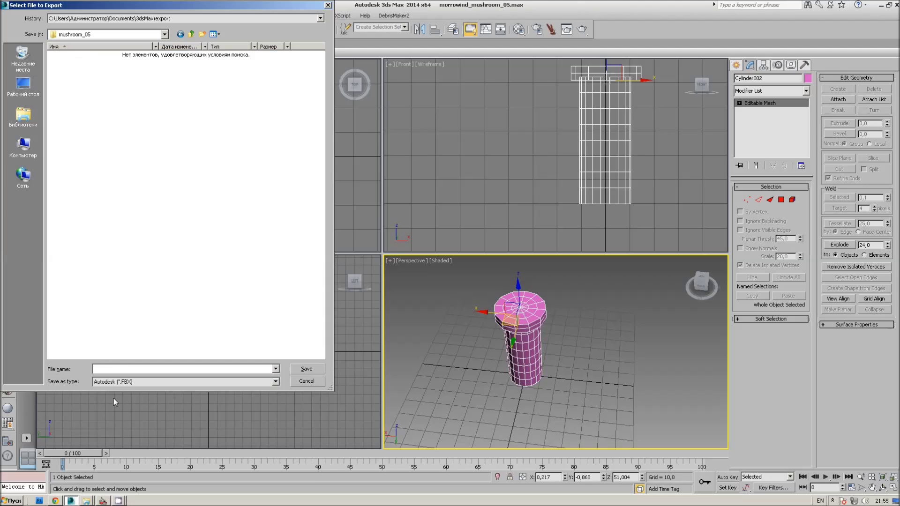
Export the mesh as mushroom_05 in gw::OBJ-Exporter format and close the summary.
{"action": "left_click", "coordinate": [121, 382]}
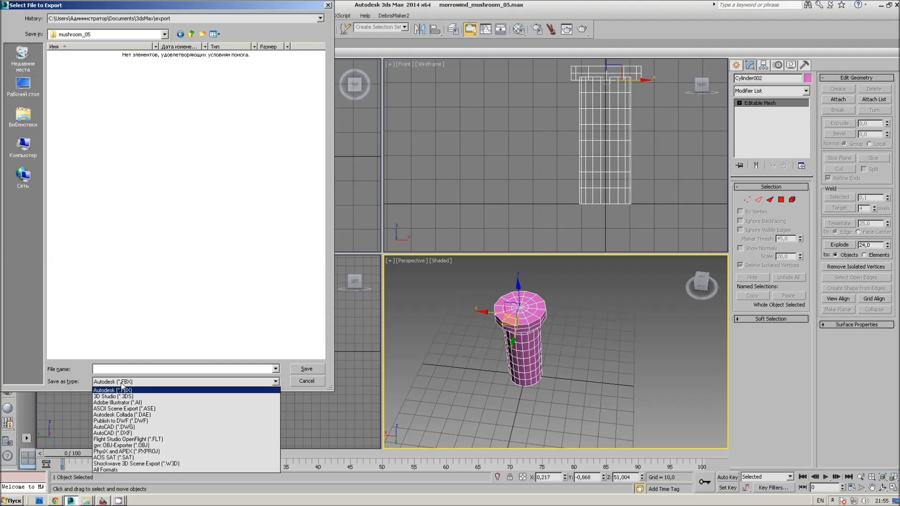
{"action": "left_click", "coordinate": [149, 445]}
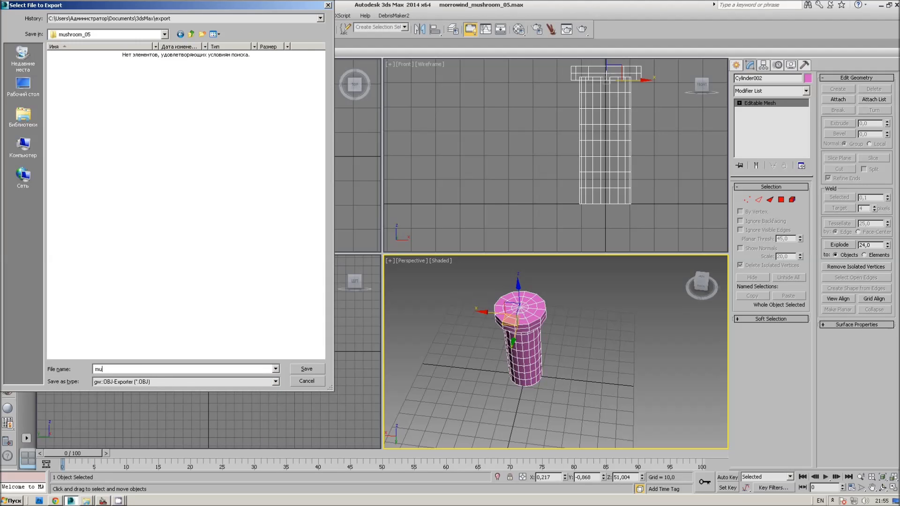
{"action": "type", "text": "mushroom_05"}
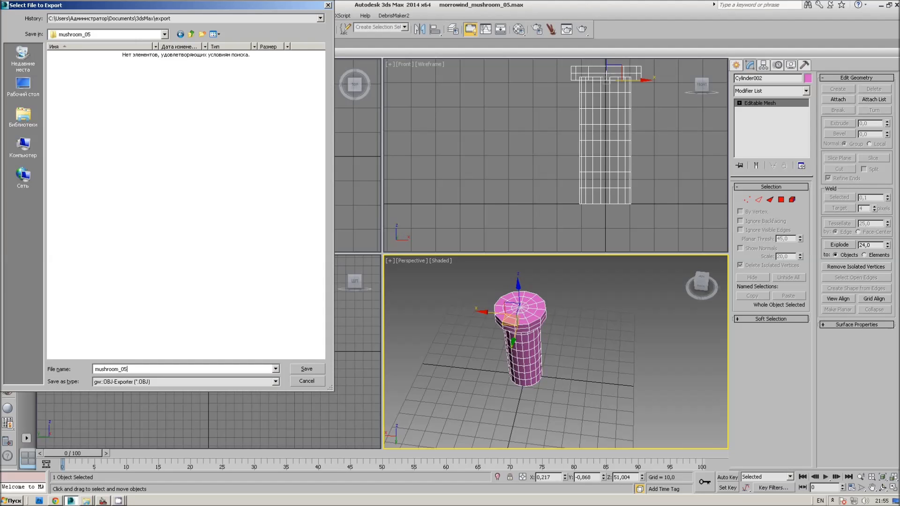
{"action": "key", "text": "Return"}
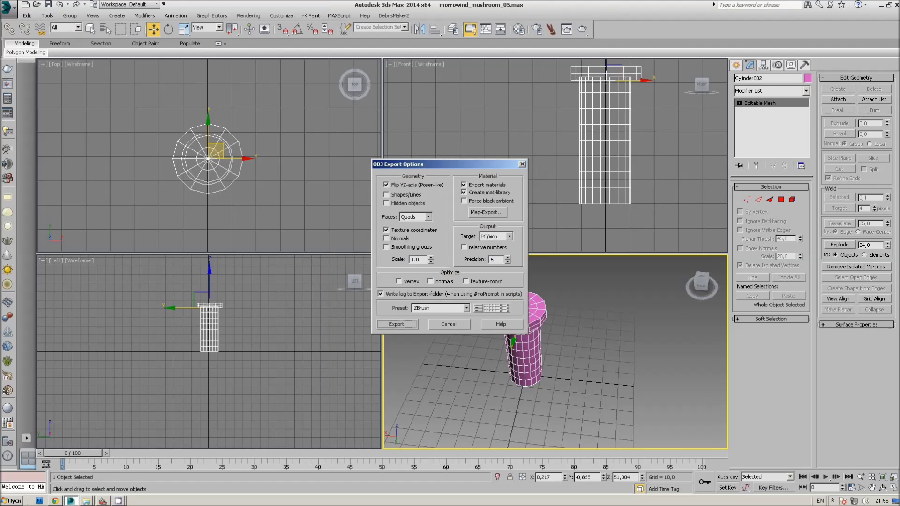
{"action": "key", "text": "Return"}
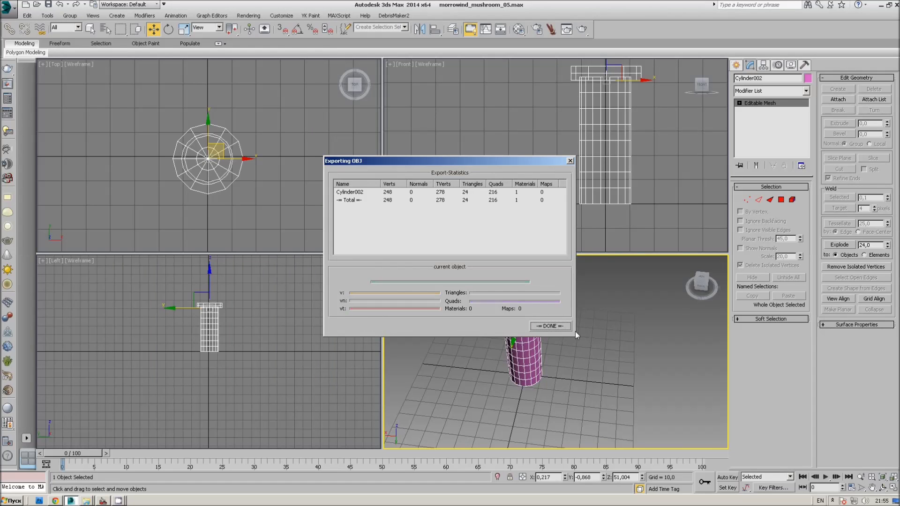
{"action": "left_click", "coordinate": [550, 326]}
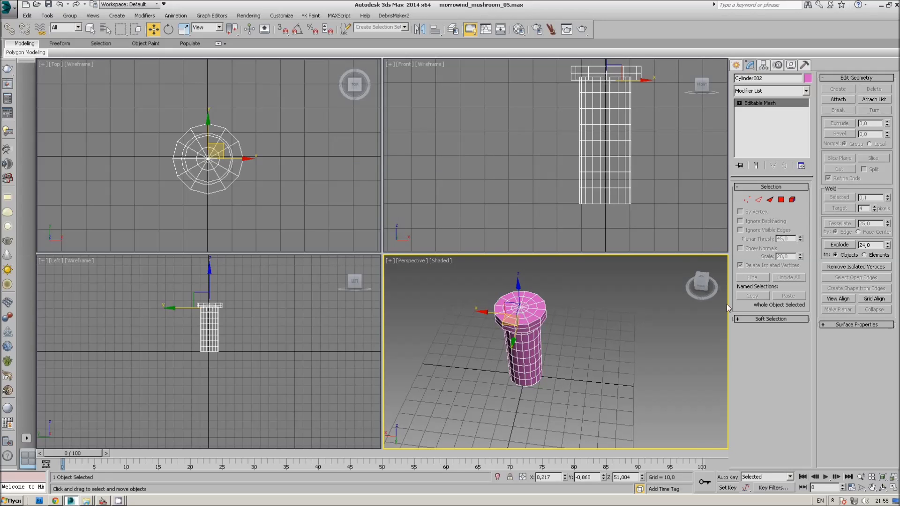
{"action": "left_click", "coordinate": [881, 5]}
{"action": "right_click", "coordinate": [247, 277]}
Launch ZBrush 4R6 from its desktop icon and dismiss the not-responding warning.
{"action": "left_click", "coordinate": [270, 302]}
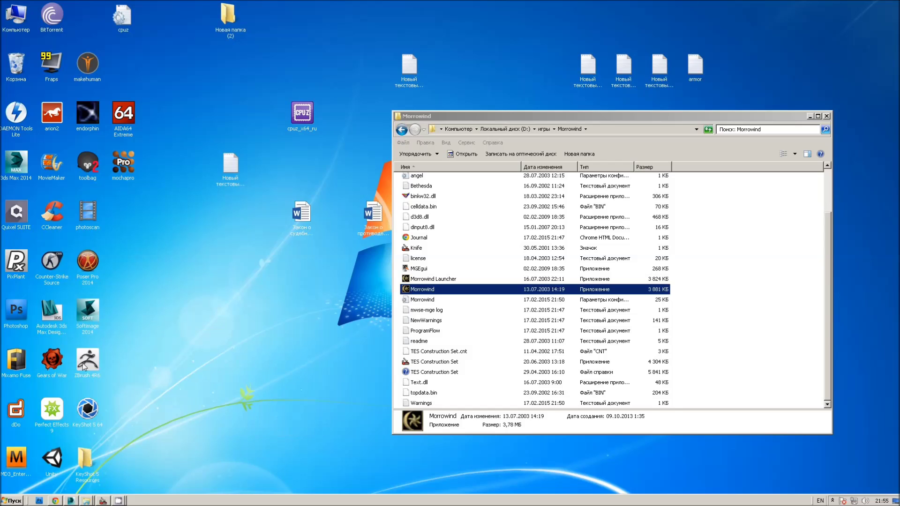
{"action": "double_click", "coordinate": [86, 360]}
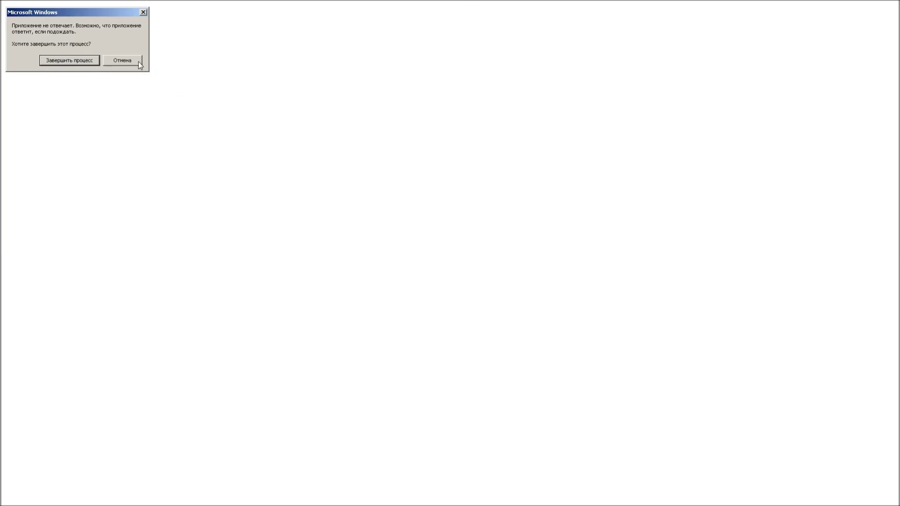
{"action": "left_click", "coordinate": [138, 60]}
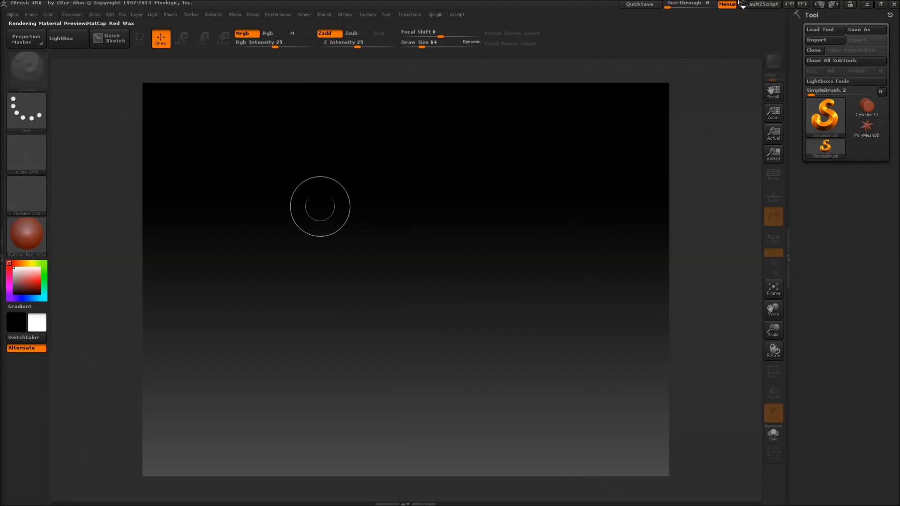
Import a mesh, browsing to D:\Progect\morrowind\Mushrooms\mushroom_05.
{"action": "key", "text": "comma"}
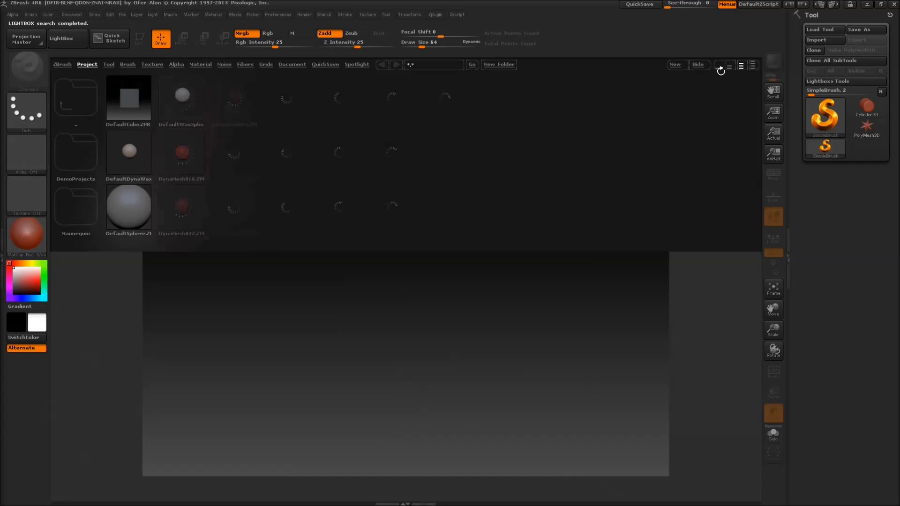
{"action": "key", "text": "comma"}
{"action": "left_click", "coordinate": [825, 40]}
{"action": "left_click", "coordinate": [47, 176]}
{"action": "double_click", "coordinate": [99, 148]}
{"action": "scroll", "coordinate": [137, 196], "scroll_direction": "down", "scroll_amount": 1}
{"action": "scroll", "coordinate": [137, 196], "scroll_direction": "down", "scroll_amount": 2}
{"action": "double_click", "coordinate": [113, 179]}
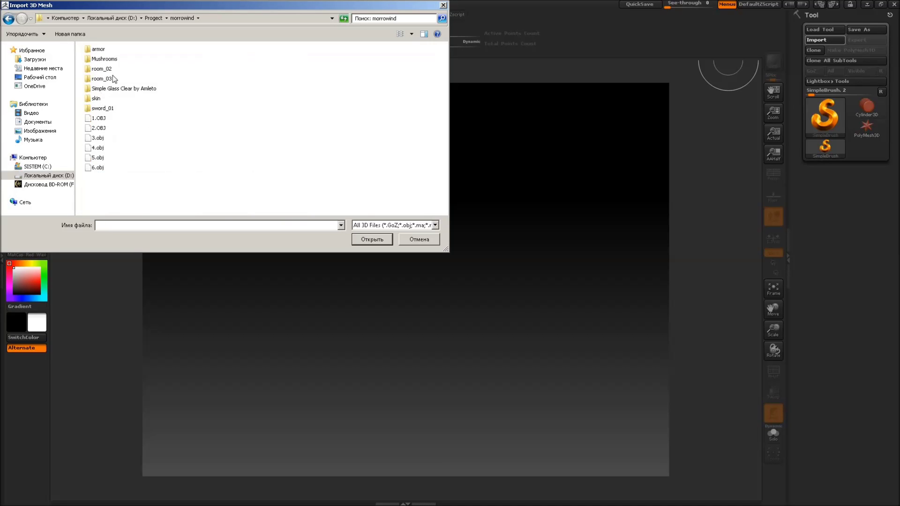
{"action": "double_click", "coordinate": [104, 59]}
{"action": "double_click", "coordinate": [109, 60]}
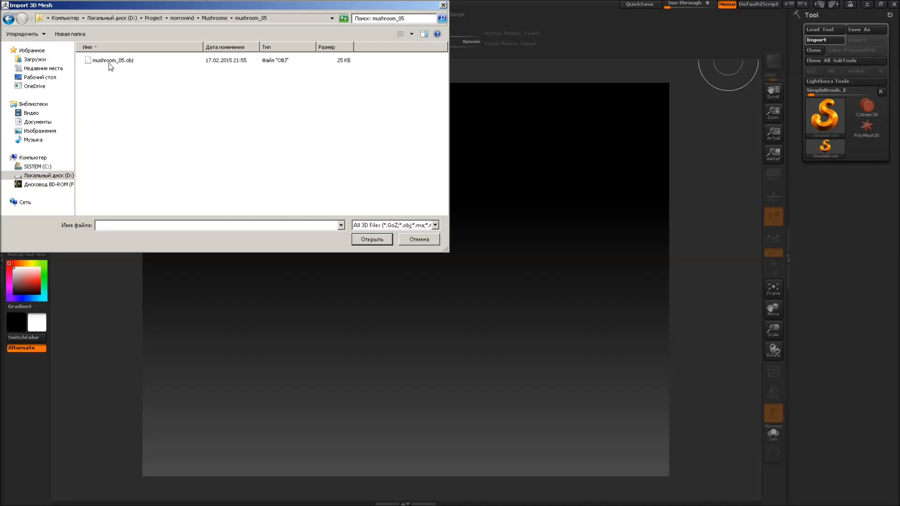
Draw mushroom_05.obj on the canvas in Edit mode with the PolyF wireframe shown.
{"action": "left_click_drag", "start_coordinate": [435, 290], "coordinate": [432, 444]}
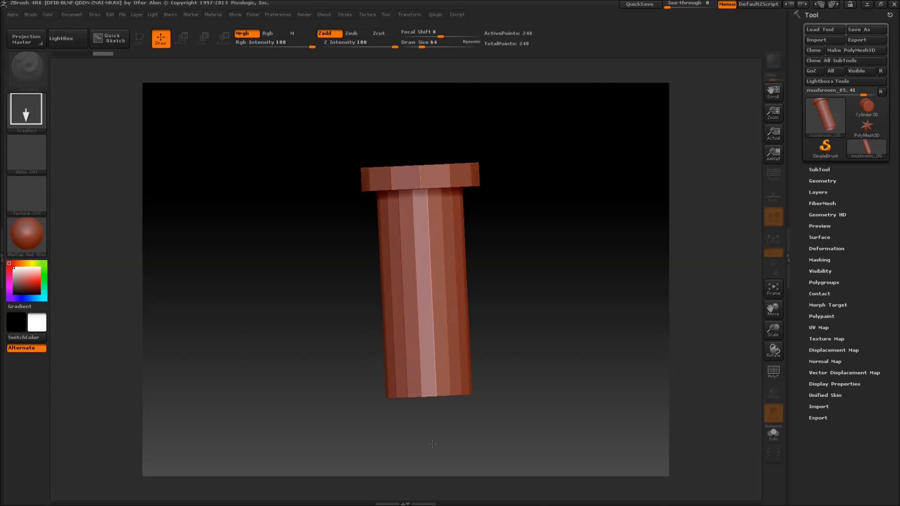
{"action": "left_click", "coordinate": [139, 39]}
{"action": "mouse_move", "coordinate": [599, 231]}
{"action": "left_mouse_down"}
{"action": "mouse_move", "coordinate": [616, 281]}
{"action": "mouse_move", "coordinate": [665, 335]}
{"action": "mouse_move", "coordinate": [589, 210]}
{"action": "left_mouse_up"}
{"action": "key", "text": "shift+f"}
{"action": "mouse_move", "coordinate": [624, 238]}
{"action": "left_mouse_down"}
{"action": "mouse_move", "coordinate": [608, 227]}
{"action": "mouse_move", "coordinate": [661, 240]}
{"action": "left_mouse_up"}
{"action": "mouse_move", "coordinate": [599, 180]}
{"action": "left_mouse_down"}
{"action": "mouse_move", "coordinate": [616, 282]}
{"action": "mouse_move", "coordinate": [615, 198]}
{"action": "mouse_move", "coordinate": [598, 140]}
{"action": "mouse_move", "coordinate": [617, 225]}
{"action": "mouse_move", "coordinate": [615, 287]}
{"action": "mouse_move", "coordinate": [553, 275]}
{"action": "mouse_move", "coordinate": [589, 326]}
{"action": "mouse_move", "coordinate": [608, 231]}
{"action": "mouse_move", "coordinate": [600, 224]}
{"action": "left_mouse_up"}
DynaMesh the stem at resolution 128, hide PolyF, and raise Draw Size to 186.
{"action": "left_click", "coordinate": [823, 181]}
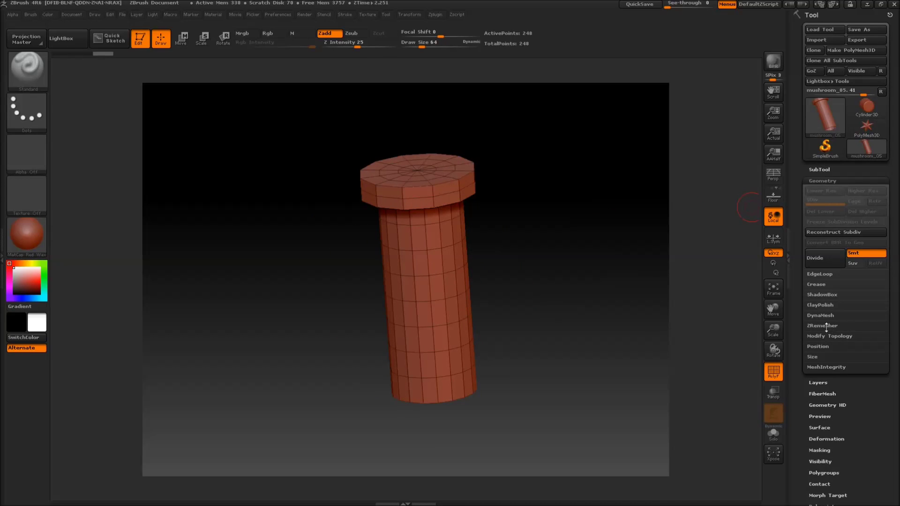
{"action": "left_click", "coordinate": [829, 315]}
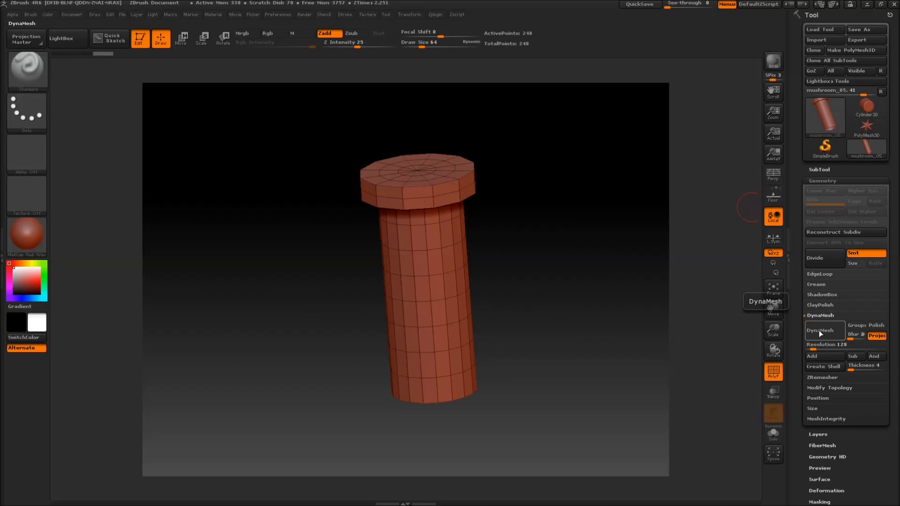
{"action": "left_click", "coordinate": [820, 330]}
{"action": "mouse_move", "coordinate": [592, 267]}
{"action": "left_mouse_down"}
{"action": "mouse_move", "coordinate": [596, 159]}
{"action": "mouse_move", "coordinate": [600, 273]}
{"action": "left_mouse_up"}
{"action": "left_click", "coordinate": [773, 371]}
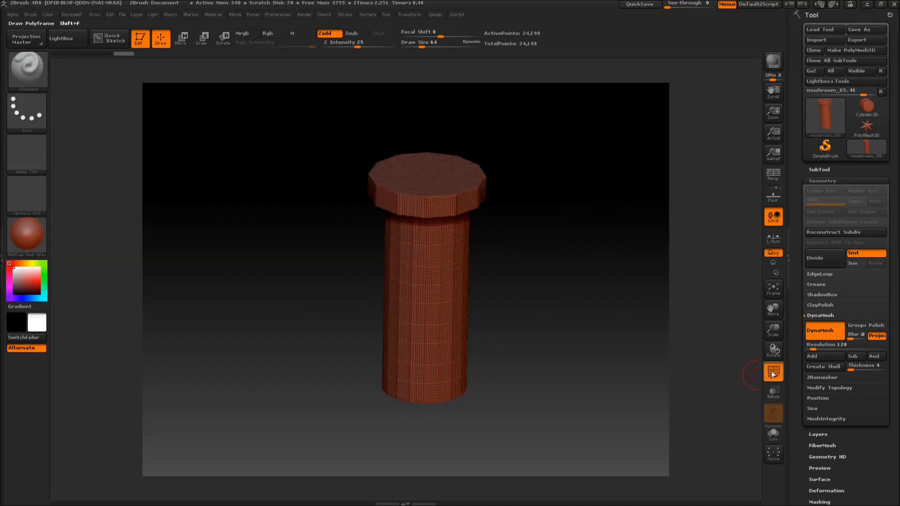
{"action": "mouse_move", "coordinate": [579, 225]}
{"action": "left_mouse_down"}
{"action": "mouse_move", "coordinate": [563, 130]}
{"action": "mouse_move", "coordinate": [577, 154]}
{"action": "left_mouse_up"}
{"action": "left_click", "coordinate": [773, 372]}
{"action": "left_click_drag", "start_coordinate": [609, 202], "coordinate": [620, 255]}
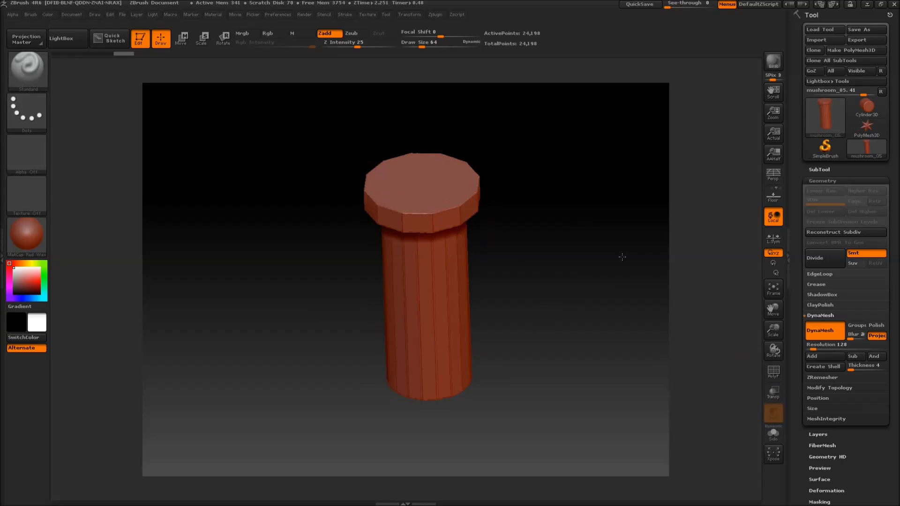
{"action": "left_click_drag", "start_coordinate": [428, 43], "coordinate": [441, 44]}
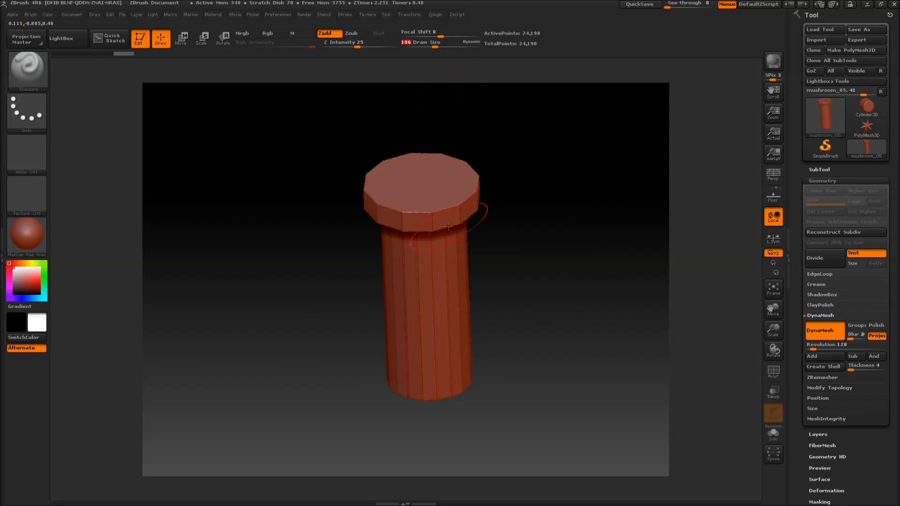
{"action": "left_click", "coordinate": [423, 17]}
Undo a trial lumpy cap stroke and set the brush strength to 5.
{"action": "mouse_move", "coordinate": [401, 212]}
{"action": "left_mouse_down"}
{"action": "mouse_move", "coordinate": [469, 187]}
{"action": "mouse_move", "coordinate": [522, 200]}
{"action": "mouse_move", "coordinate": [502, 217]}
{"action": "mouse_move", "coordinate": [514, 240]}
{"action": "left_mouse_up"}
{"action": "key", "text": "ctrl+z"}
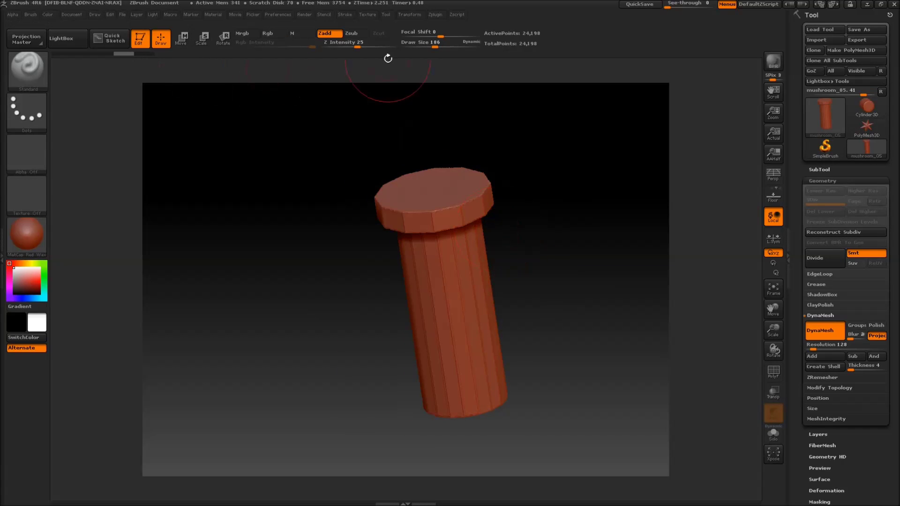
{"action": "left_click", "coordinate": [351, 47]}
{"action": "type", "text": "5"}
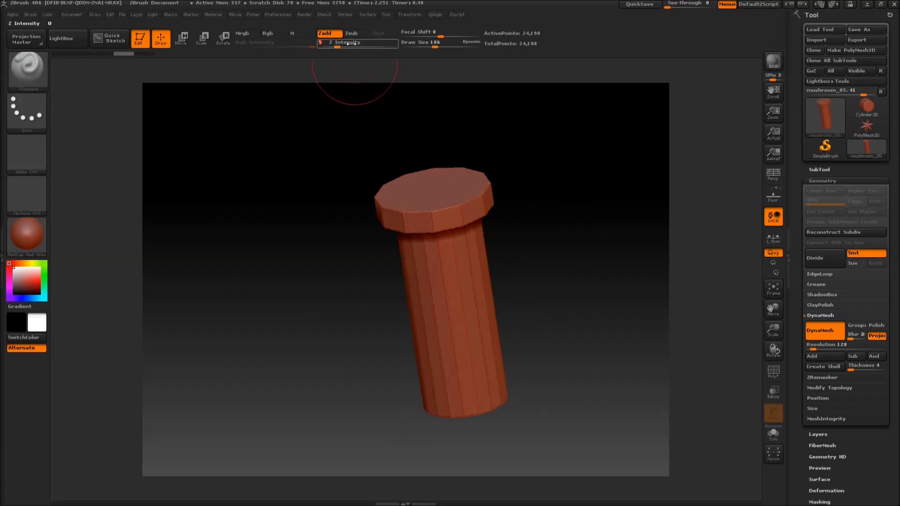
{"action": "key", "text": "Return"}
Rotate the mushroom upright to look down on the cap top.
{"action": "mouse_move", "coordinate": [493, 197]}
{"action": "left_mouse_down"}
{"action": "mouse_move", "coordinate": [600, 256]}
{"action": "mouse_move", "coordinate": [582, 274]}
{"action": "left_mouse_up"}
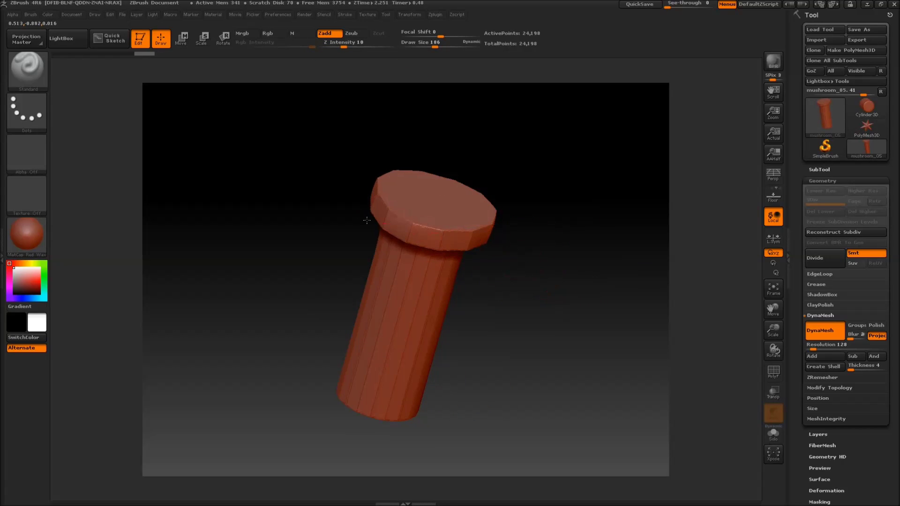
{"action": "left_click_drag", "start_coordinate": [495, 254], "coordinate": [484, 211]}
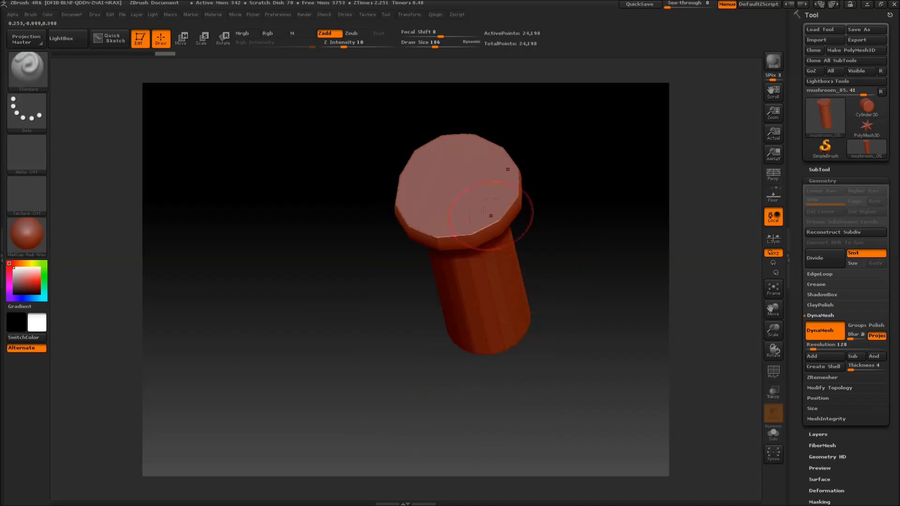
{"action": "mouse_move", "coordinate": [580, 205]}
{"action": "left_mouse_down"}
{"action": "mouse_move", "coordinate": [623, 161]}
{"action": "mouse_move", "coordinate": [617, 255]}
{"action": "mouse_move", "coordinate": [567, 205]}
{"action": "left_mouse_up"}
{"action": "left_click", "coordinate": [348, 45]}
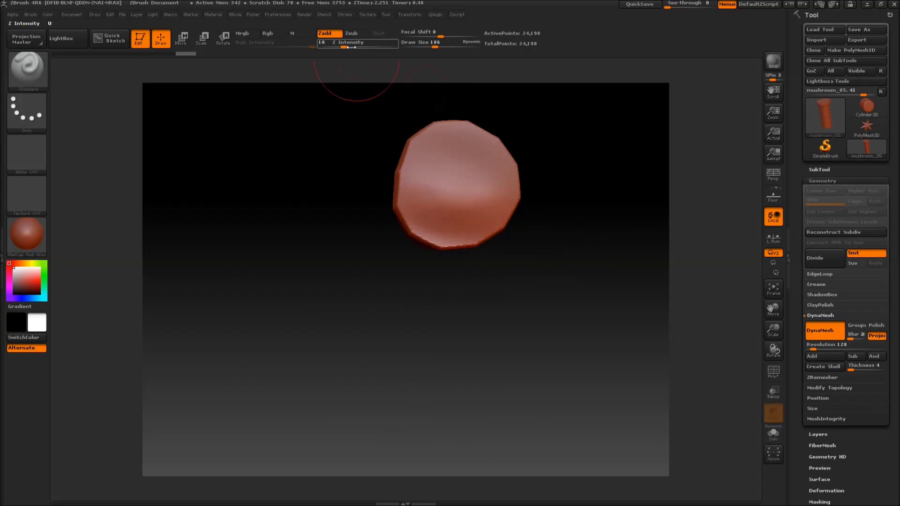
{"action": "left_click", "coordinate": [407, 16]}
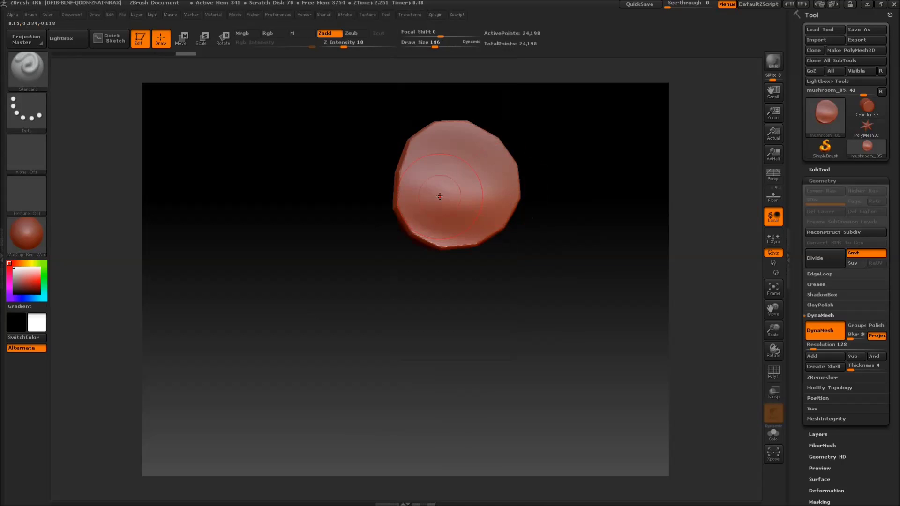
Orbit around the mushroom to check the rounded cap from side and top.
{"action": "mouse_move", "coordinate": [590, 316]}
{"action": "left_mouse_down"}
{"action": "mouse_move", "coordinate": [587, 201]}
{"action": "mouse_move", "coordinate": [482, 212]}
{"action": "left_mouse_up"}
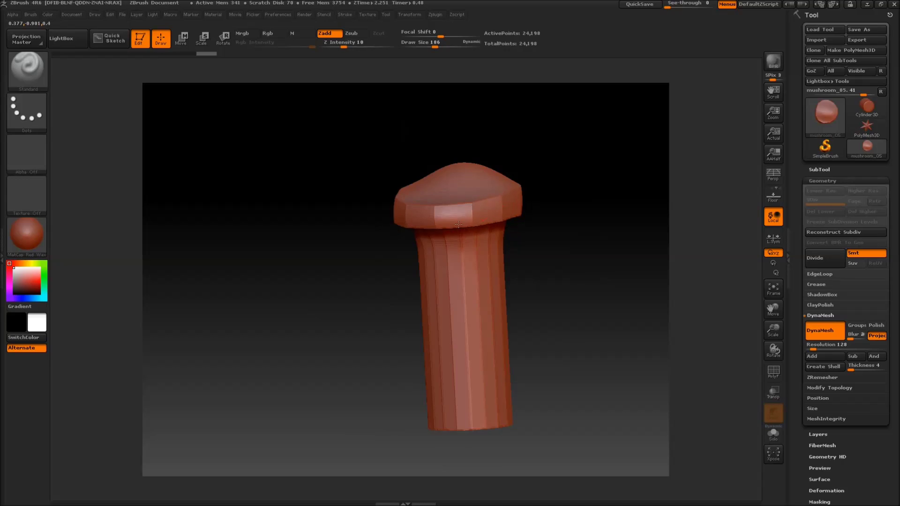
{"action": "mouse_move", "coordinate": [621, 249]}
{"action": "left_mouse_down"}
{"action": "mouse_move", "coordinate": [503, 209]}
{"action": "mouse_move", "coordinate": [541, 202]}
{"action": "mouse_move", "coordinate": [621, 238]}
{"action": "mouse_move", "coordinate": [574, 214]}
{"action": "left_mouse_up"}
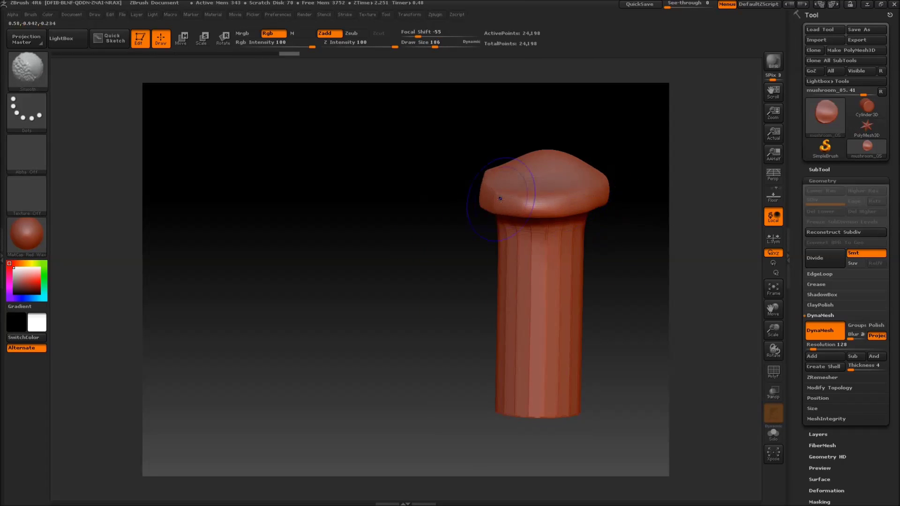
{"action": "left_click_drag", "start_coordinate": [358, 268], "coordinate": [532, 226]}
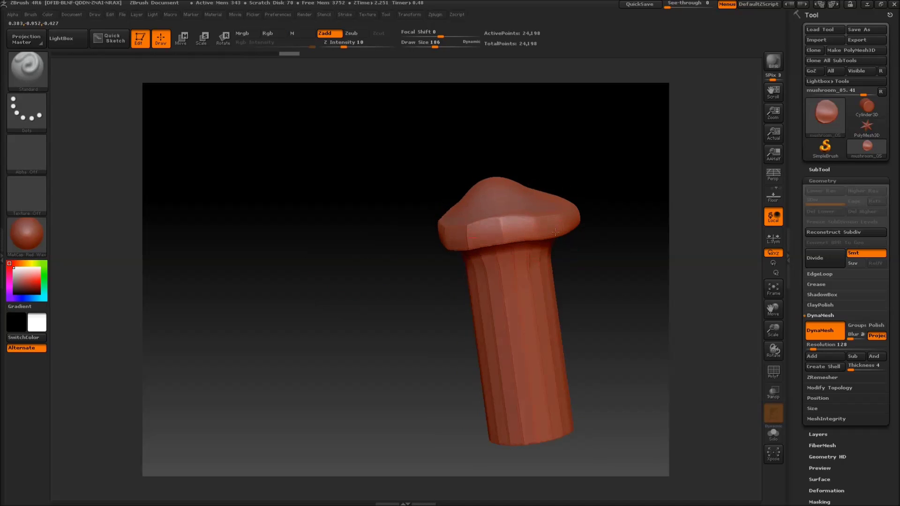
{"action": "mouse_move", "coordinate": [586, 216]}
{"action": "left_mouse_down"}
{"action": "mouse_move", "coordinate": [620, 290]}
{"action": "mouse_move", "coordinate": [464, 237]}
{"action": "left_mouse_up"}
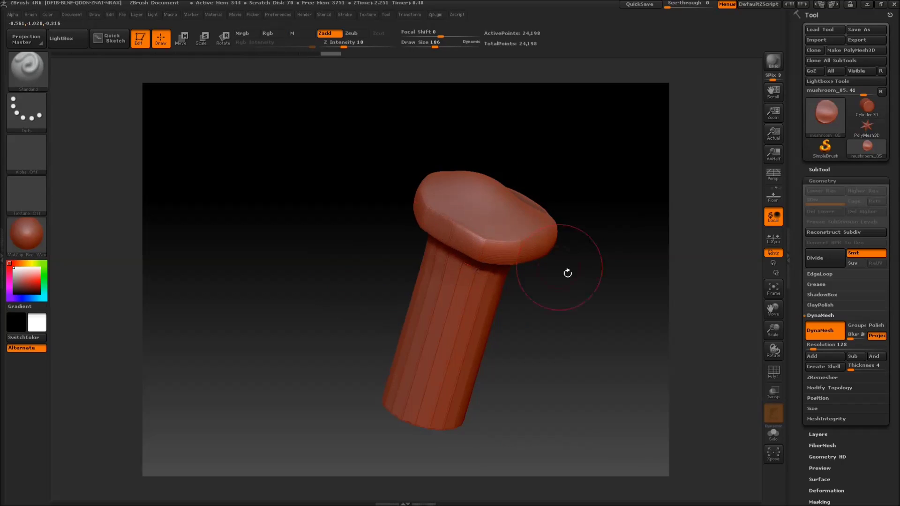
{"action": "left_click_drag", "start_coordinate": [569, 270], "coordinate": [514, 180]}
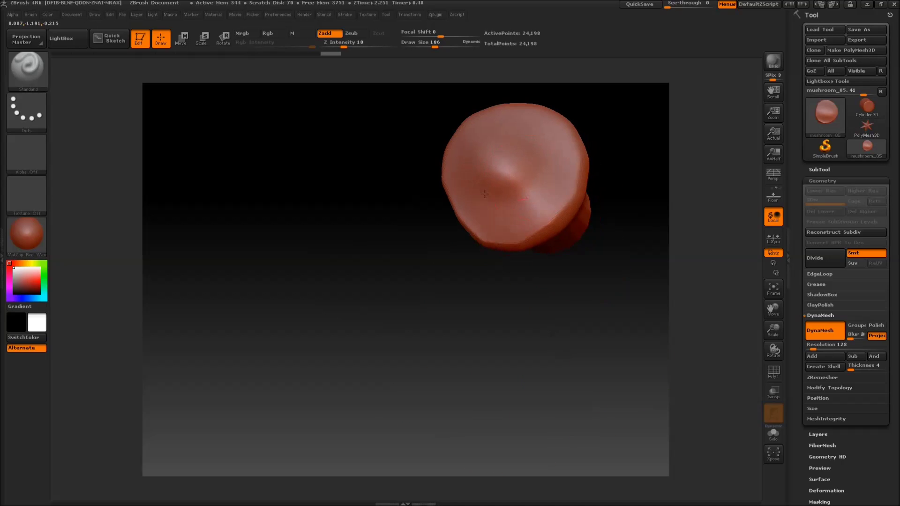
{"action": "mouse_move", "coordinate": [377, 244]}
{"action": "left_mouse_down"}
{"action": "mouse_move", "coordinate": [592, 230]}
{"action": "mouse_move", "coordinate": [578, 265]}
{"action": "mouse_move", "coordinate": [488, 298]}
{"action": "left_mouse_up"}
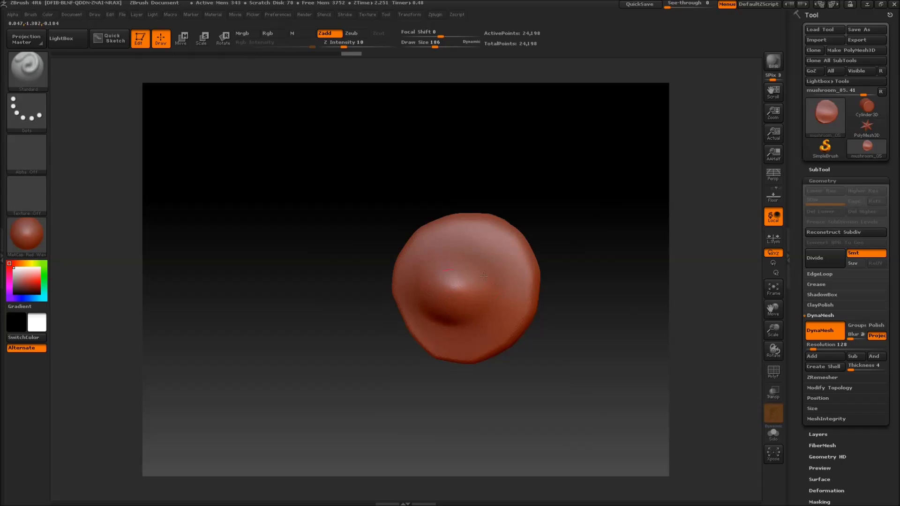
{"action": "mouse_move", "coordinate": [568, 337]}
{"action": "left_mouse_down"}
{"action": "mouse_move", "coordinate": [576, 257]}
{"action": "mouse_move", "coordinate": [488, 339]}
{"action": "left_mouse_up"}
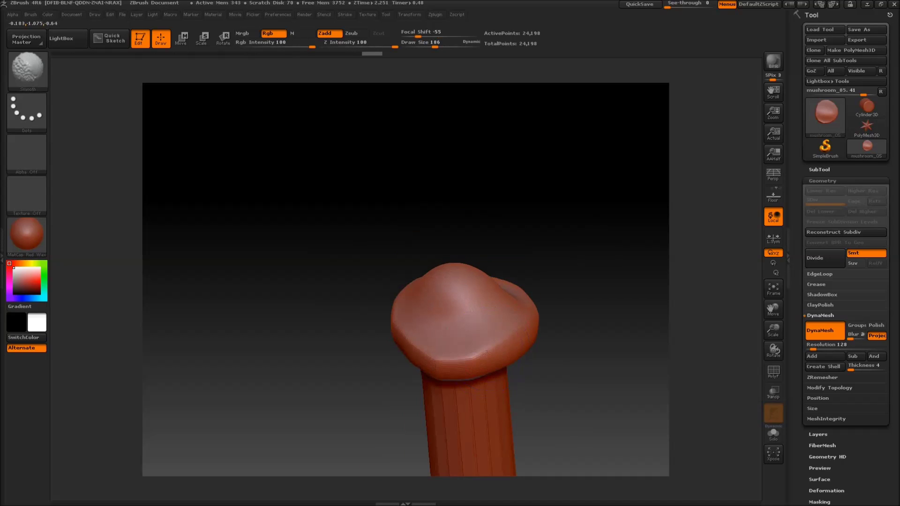
Switch the brush to Zadd, adjust its size, and turn the mushroom side-on.
{"action": "mouse_move", "coordinate": [598, 381]}
{"action": "left_mouse_down"}
{"action": "mouse_move", "coordinate": [609, 318]}
{"action": "mouse_move", "coordinate": [588, 358]}
{"action": "mouse_move", "coordinate": [603, 335]}
{"action": "mouse_move", "coordinate": [492, 372]}
{"action": "left_mouse_up"}
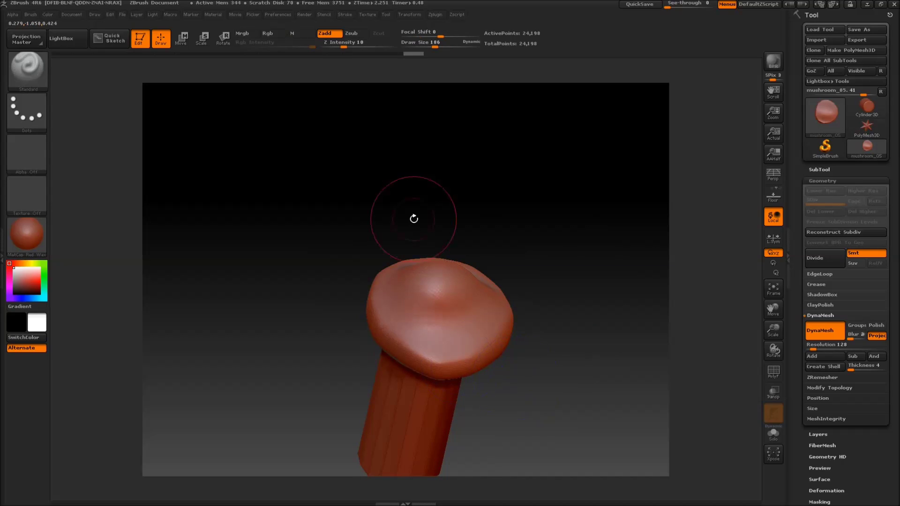
{"action": "mouse_move", "coordinate": [435, 46]}
{"action": "left_mouse_down"}
{"action": "mouse_move", "coordinate": [423, 48]}
{"action": "mouse_move", "coordinate": [432, 47]}
{"action": "left_mouse_up"}
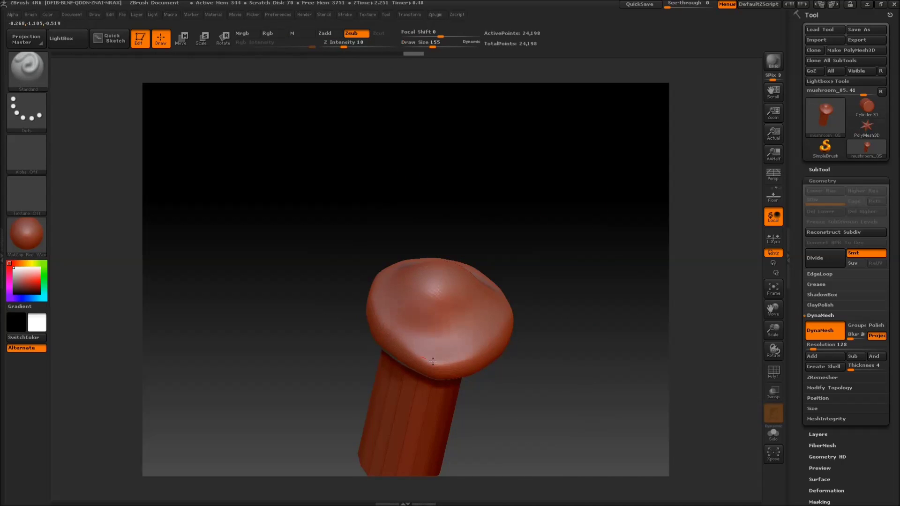
{"action": "mouse_move", "coordinate": [357, 336]}
{"action": "left_mouse_down"}
{"action": "mouse_move", "coordinate": [525, 345]}
{"action": "mouse_move", "coordinate": [460, 362]}
{"action": "left_mouse_up"}
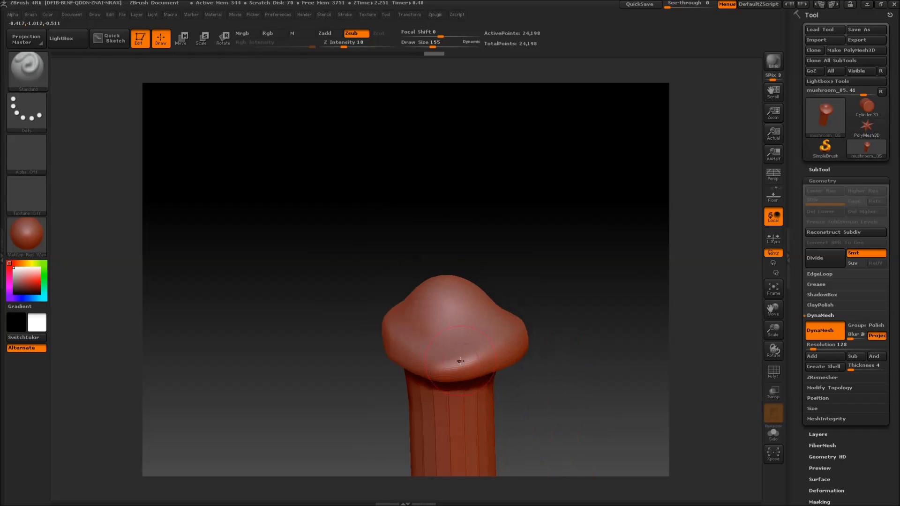
{"action": "left_click", "coordinate": [324, 33]}
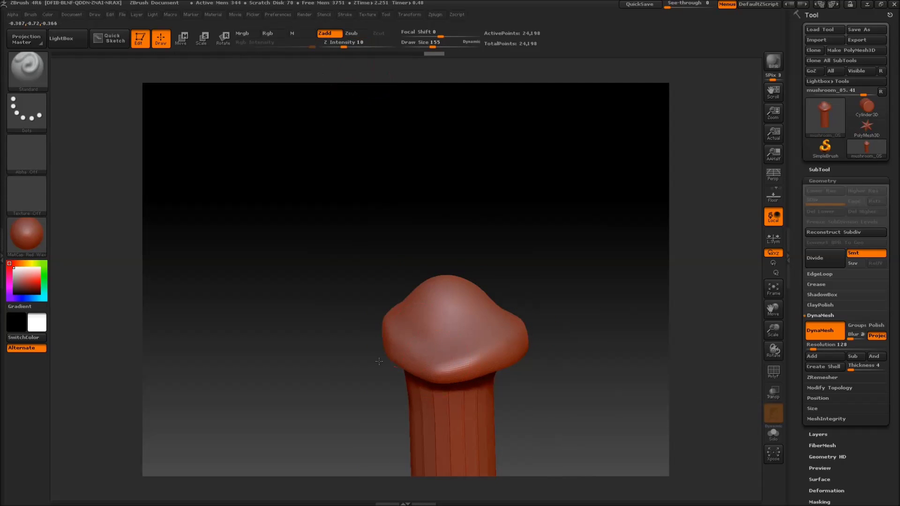
{"action": "mouse_move", "coordinate": [595, 309]}
{"action": "left_mouse_down"}
{"action": "mouse_move", "coordinate": [599, 297]}
{"action": "mouse_move", "coordinate": [640, 302]}
{"action": "mouse_move", "coordinate": [601, 343]}
{"action": "left_mouse_up"}
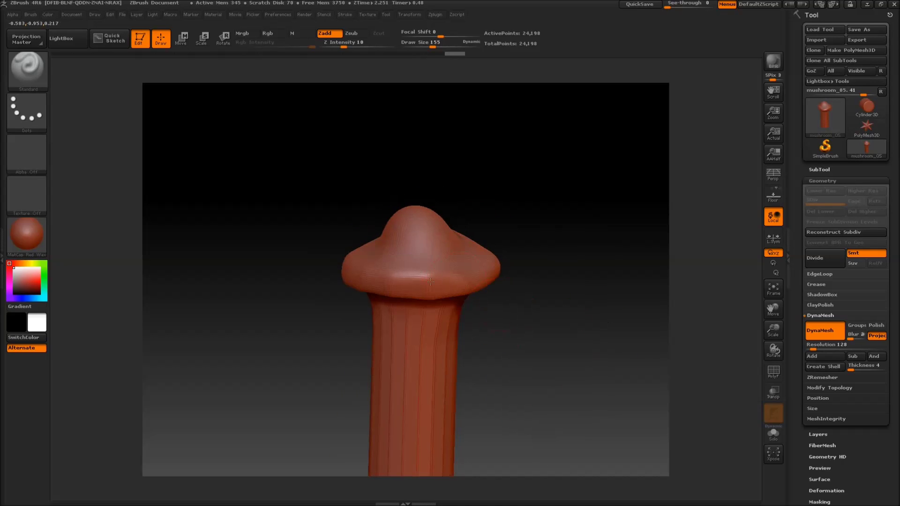
{"action": "mouse_move", "coordinate": [534, 333]}
{"action": "left_mouse_down"}
{"action": "mouse_move", "coordinate": [539, 308]}
{"action": "mouse_move", "coordinate": [553, 351]}
{"action": "left_mouse_up"}
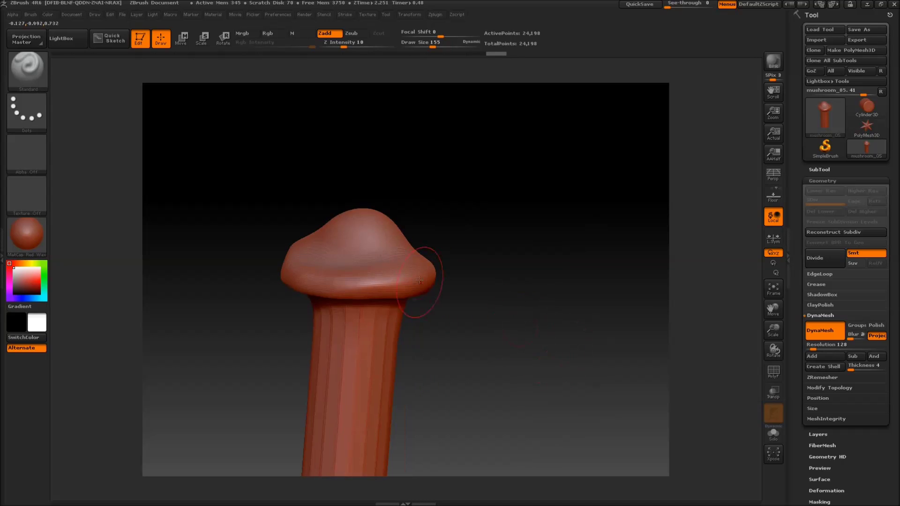
Build up the cap rim, then smooth it with a 244 brush.
{"action": "left_click_drag", "start_coordinate": [372, 297], "coordinate": [282, 275]}
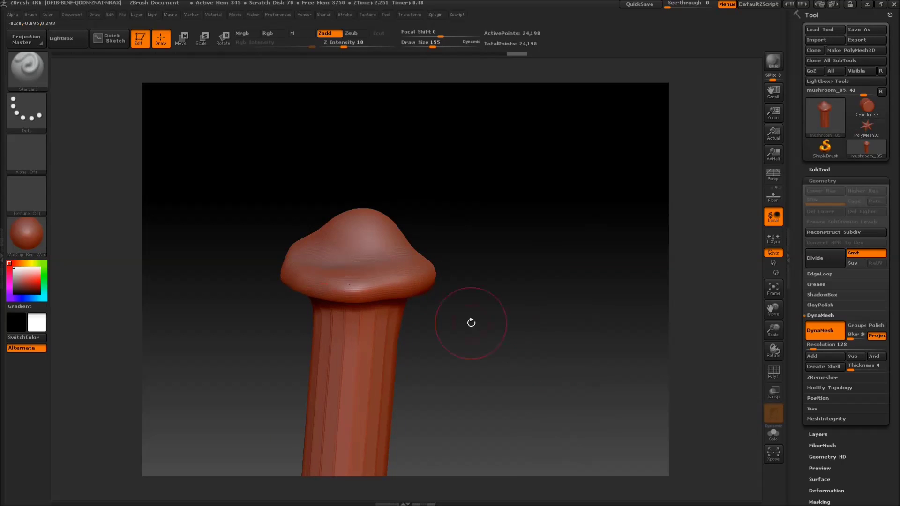
{"action": "left_click_drag", "start_coordinate": [471, 322], "coordinate": [508, 307]}
{"action": "mouse_move", "coordinate": [424, 359]}
{"action": "left_mouse_down"}
{"action": "mouse_move", "coordinate": [557, 184]}
{"action": "mouse_move", "coordinate": [547, 225]}
{"action": "mouse_move", "coordinate": [525, 244]}
{"action": "left_mouse_up"}
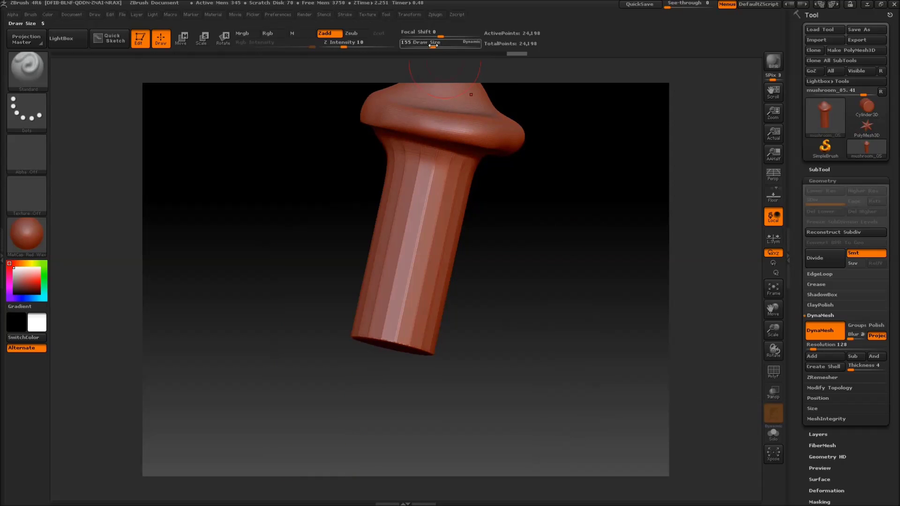
{"action": "left_click_drag", "start_coordinate": [433, 45], "coordinate": [439, 46]}
{"action": "key", "text": "shift"}
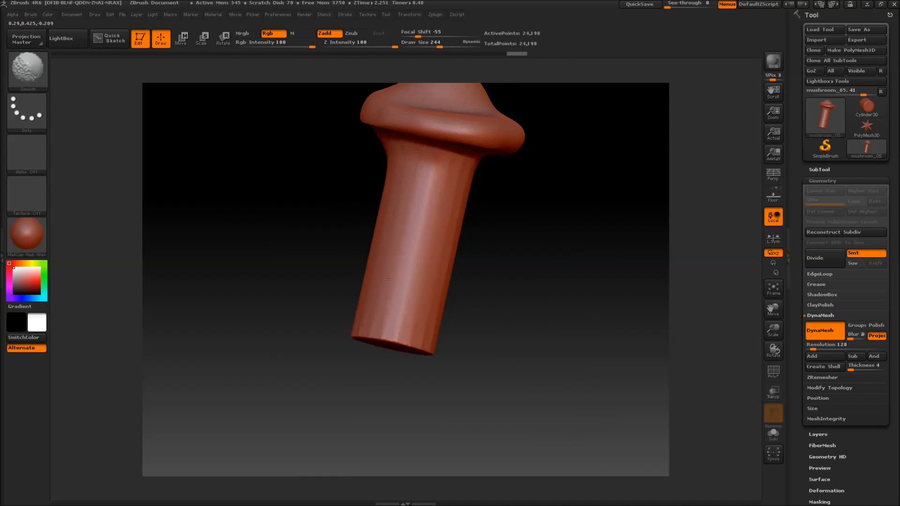
{"action": "left_click_drag", "start_coordinate": [534, 255], "coordinate": [360, 208]}
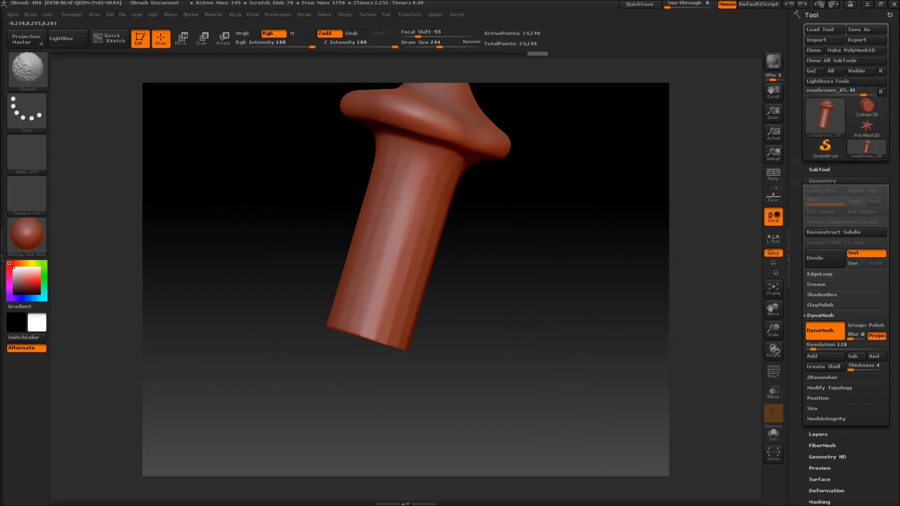
{"action": "left_click_drag", "start_coordinate": [405, 321], "coordinate": [456, 169]}
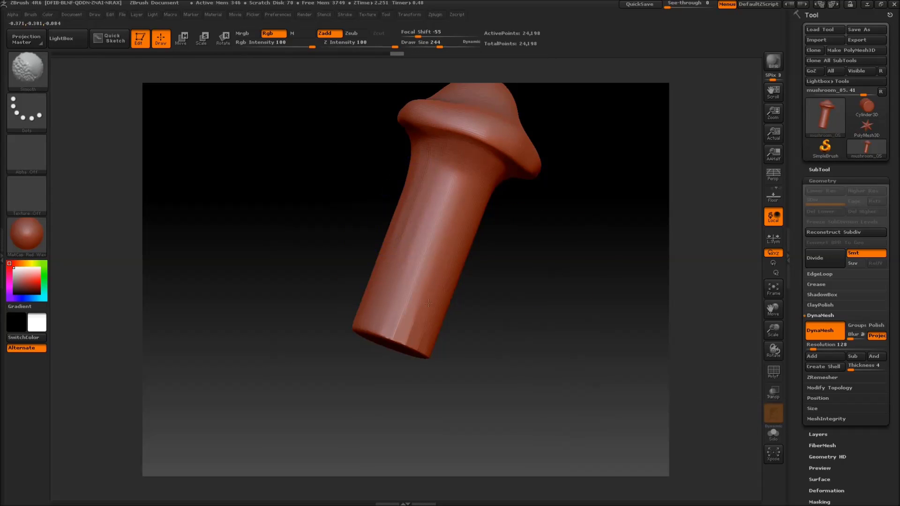
{"action": "mouse_move", "coordinate": [563, 169]}
{"action": "left_mouse_down"}
{"action": "mouse_move", "coordinate": [611, 186]}
{"action": "mouse_move", "coordinate": [630, 207]}
{"action": "mouse_move", "coordinate": [535, 156]}
{"action": "mouse_move", "coordinate": [454, 281]}
{"action": "mouse_move", "coordinate": [409, 303]}
{"action": "mouse_move", "coordinate": [480, 225]}
{"action": "mouse_move", "coordinate": [488, 249]}
{"action": "left_mouse_up"}
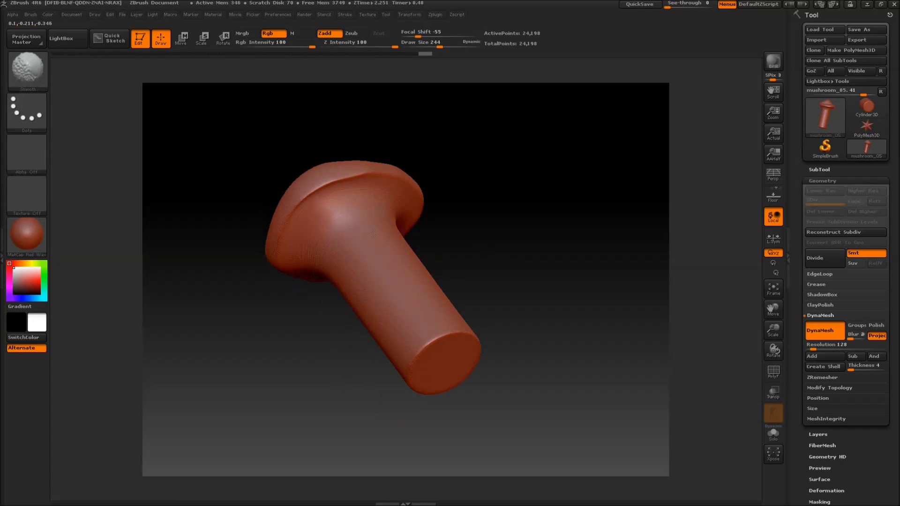
{"action": "mouse_move", "coordinate": [346, 190]}
{"action": "left_mouse_down"}
{"action": "mouse_move", "coordinate": [518, 275]}
{"action": "mouse_move", "coordinate": [504, 295]}
{"action": "mouse_move", "coordinate": [549, 263]}
{"action": "mouse_move", "coordinate": [555, 274]}
{"action": "left_mouse_up"}
Set Draw Size to 105 and deepen the crease under the cap rim.
{"action": "left_click_drag", "start_coordinate": [440, 47], "coordinate": [426, 47]}
{"action": "mouse_move", "coordinate": [517, 303]}
{"action": "left_mouse_down"}
{"action": "mouse_move", "coordinate": [373, 249]}
{"action": "mouse_move", "coordinate": [311, 248]}
{"action": "mouse_move", "coordinate": [398, 253]}
{"action": "left_mouse_up"}
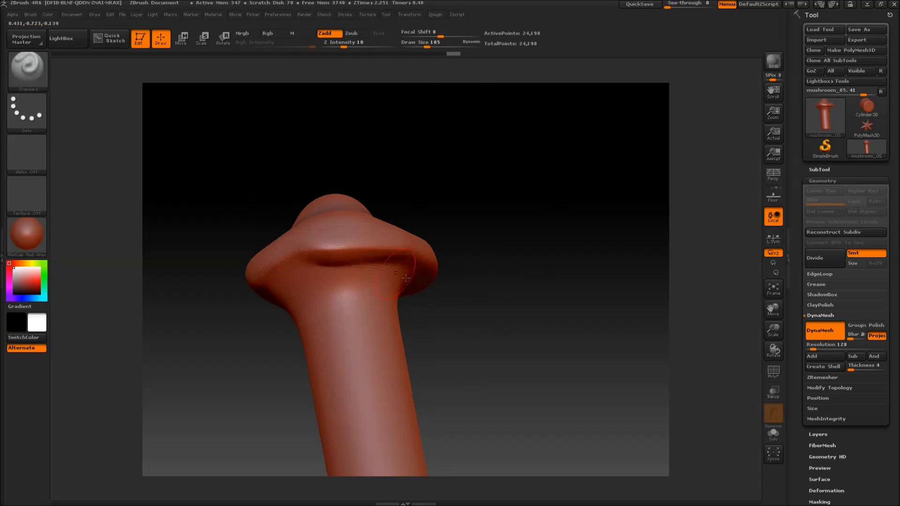
{"action": "left_click_drag", "start_coordinate": [311, 248], "coordinate": [370, 248]}
{"action": "left_click_drag", "start_coordinate": [473, 281], "coordinate": [502, 302]}
{"action": "left_click_drag", "start_coordinate": [273, 259], "coordinate": [235, 267]}
{"action": "mouse_move", "coordinate": [450, 290]}
{"action": "left_mouse_down"}
{"action": "mouse_move", "coordinate": [508, 305]}
{"action": "mouse_move", "coordinate": [555, 291]}
{"action": "mouse_move", "coordinate": [510, 275]}
{"action": "left_mouse_up"}
{"action": "mouse_move", "coordinate": [337, 247]}
{"action": "left_mouse_down"}
{"action": "mouse_move", "coordinate": [237, 232]}
{"action": "mouse_move", "coordinate": [337, 256]}
{"action": "left_mouse_up"}
{"action": "mouse_move", "coordinate": [408, 272]}
{"action": "left_mouse_down"}
{"action": "mouse_move", "coordinate": [413, 247]}
{"action": "mouse_move", "coordinate": [456, 272]}
{"action": "mouse_move", "coordinate": [454, 326]}
{"action": "mouse_move", "coordinate": [468, 346]}
{"action": "mouse_move", "coordinate": [461, 335]}
{"action": "mouse_move", "coordinate": [436, 386]}
{"action": "mouse_move", "coordinate": [458, 396]}
{"action": "mouse_move", "coordinate": [585, 325]}
{"action": "mouse_move", "coordinate": [613, 321]}
{"action": "mouse_move", "coordinate": [553, 283]}
{"action": "mouse_move", "coordinate": [409, 70]}
{"action": "left_mouse_up"}
In Zsub, carve a groove across the cap top and a short dent.
{"action": "left_click", "coordinate": [354, 36]}
{"action": "left_click_drag", "start_coordinate": [354, 228], "coordinate": [402, 235]}
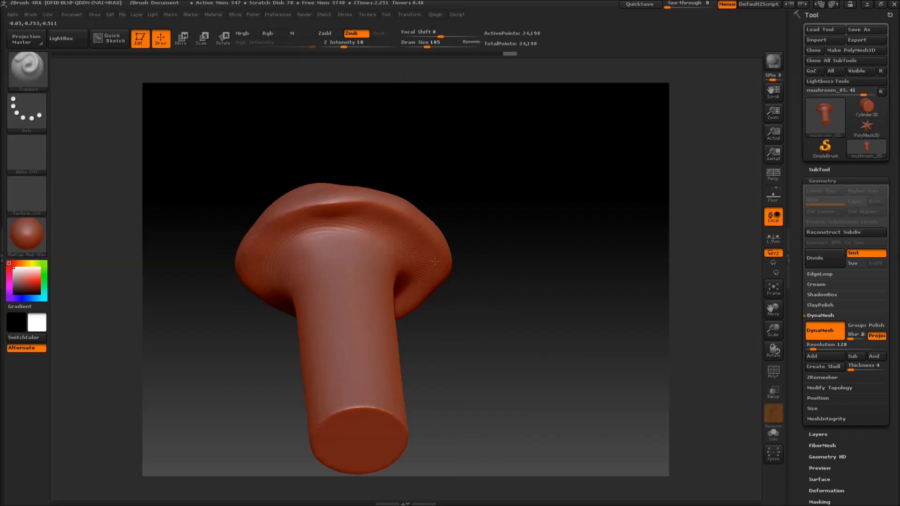
{"action": "left_click_drag", "start_coordinate": [474, 244], "coordinate": [502, 277]}
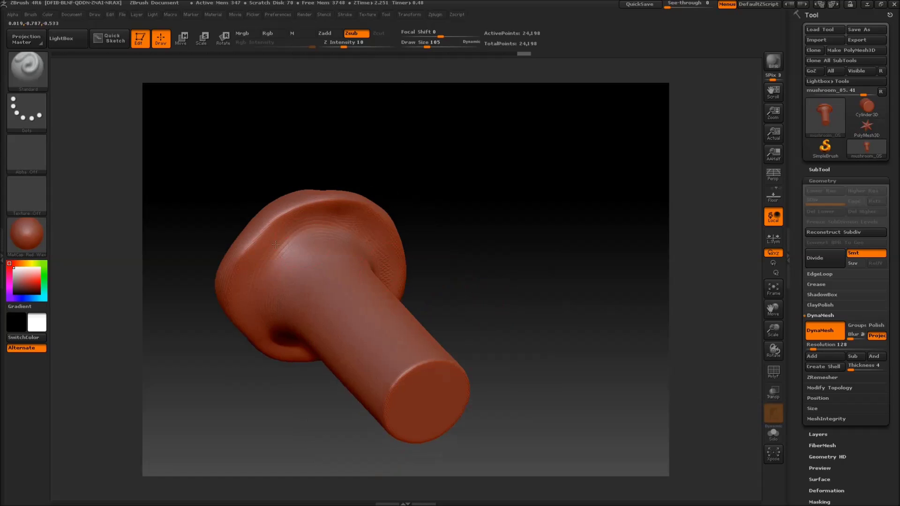
{"action": "left_click_drag", "start_coordinate": [287, 219], "coordinate": [288, 230]}
{"action": "mouse_move", "coordinate": [483, 403]}
{"action": "left_mouse_down"}
{"action": "mouse_move", "coordinate": [518, 356]}
{"action": "mouse_move", "coordinate": [302, 274]}
{"action": "left_mouse_up"}
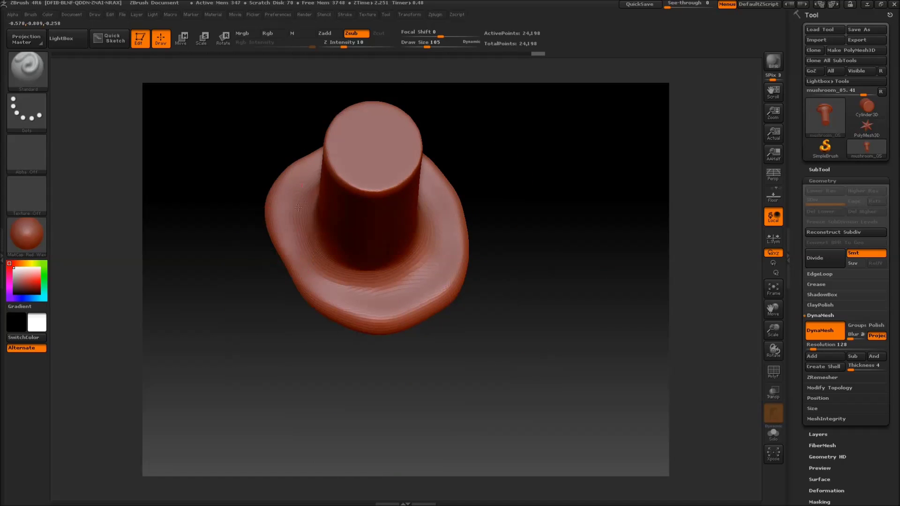
{"action": "mouse_move", "coordinate": [478, 239]}
{"action": "left_mouse_down"}
{"action": "mouse_move", "coordinate": [554, 261]}
{"action": "mouse_move", "coordinate": [500, 272]}
{"action": "left_mouse_up"}
{"action": "left_click_drag", "start_coordinate": [353, 194], "coordinate": [592, 198]}
Switch back to Zadd and raise a bump on the upper stem.
{"action": "left_click", "coordinate": [324, 33]}
{"action": "left_click_drag", "start_coordinate": [375, 271], "coordinate": [414, 262]}
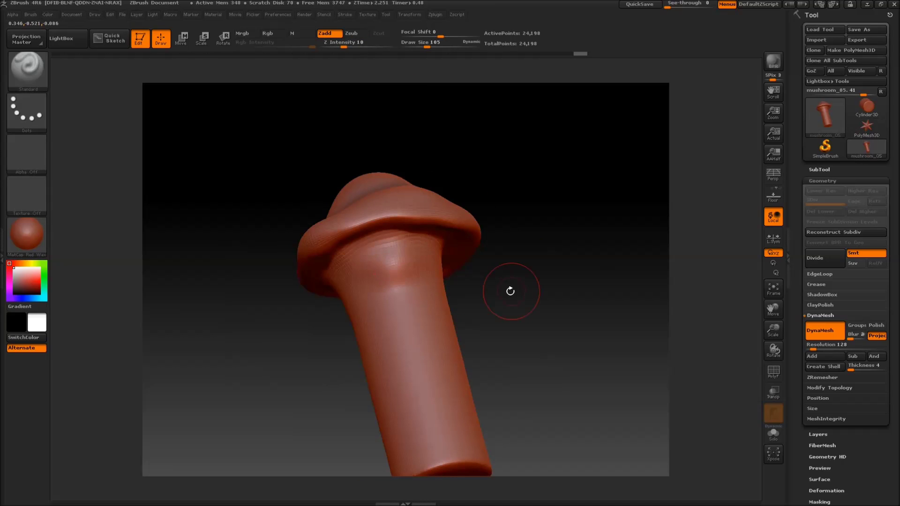
{"action": "left_click_drag", "start_coordinate": [510, 291], "coordinate": [421, 273]}
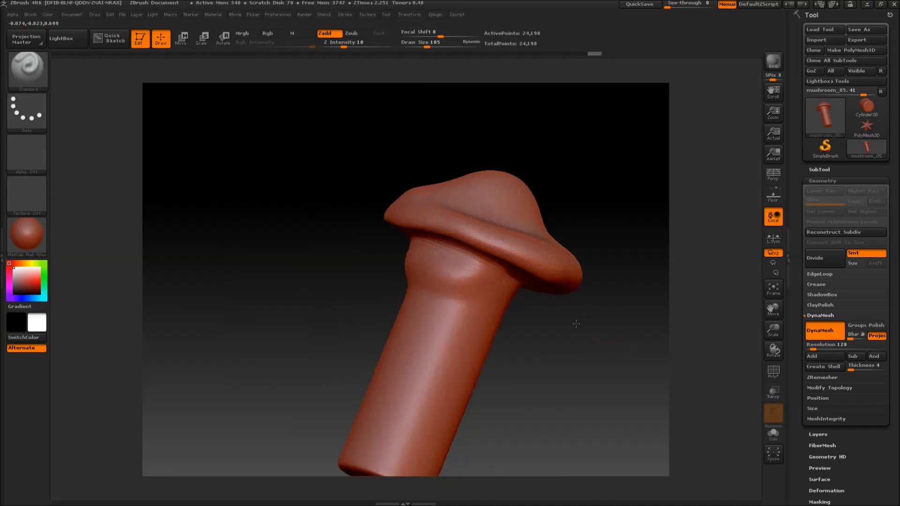
{"action": "left_click_drag", "start_coordinate": [570, 321], "coordinate": [533, 307]}
{"action": "left_click_drag", "start_coordinate": [594, 329], "coordinate": [537, 317]}
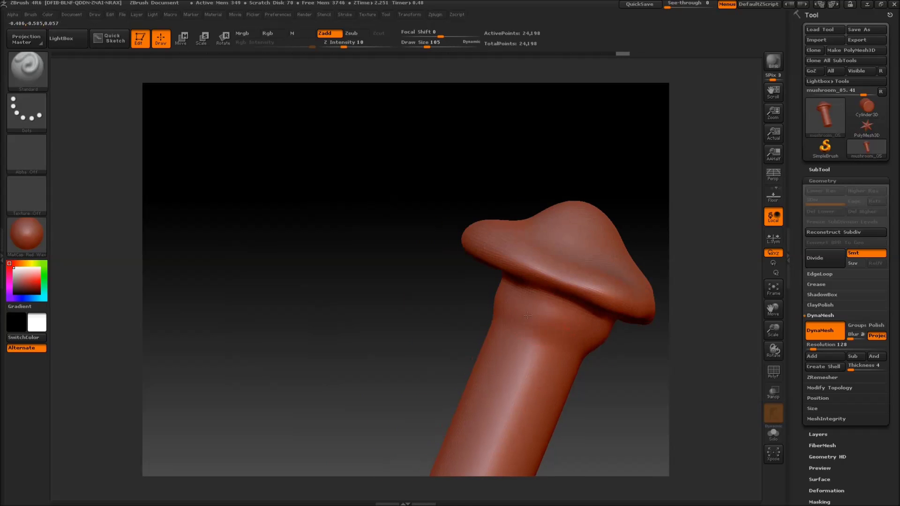
Smooth away the bulge on the upper stem below the cap.
{"action": "mouse_move", "coordinate": [623, 375]}
{"action": "left_mouse_down"}
{"action": "mouse_move", "coordinate": [649, 400]}
{"action": "mouse_move", "coordinate": [527, 322]}
{"action": "left_mouse_up"}
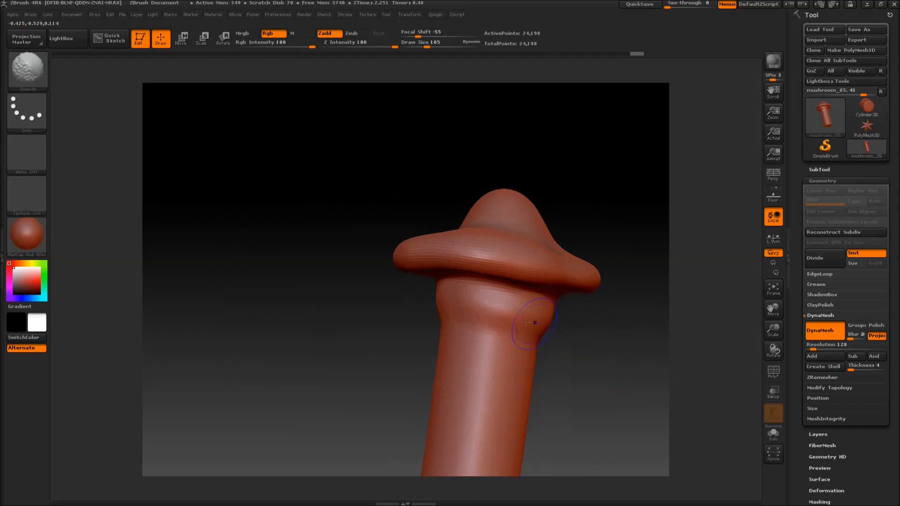
{"action": "left_click_drag", "start_coordinate": [430, 309], "coordinate": [573, 354]}
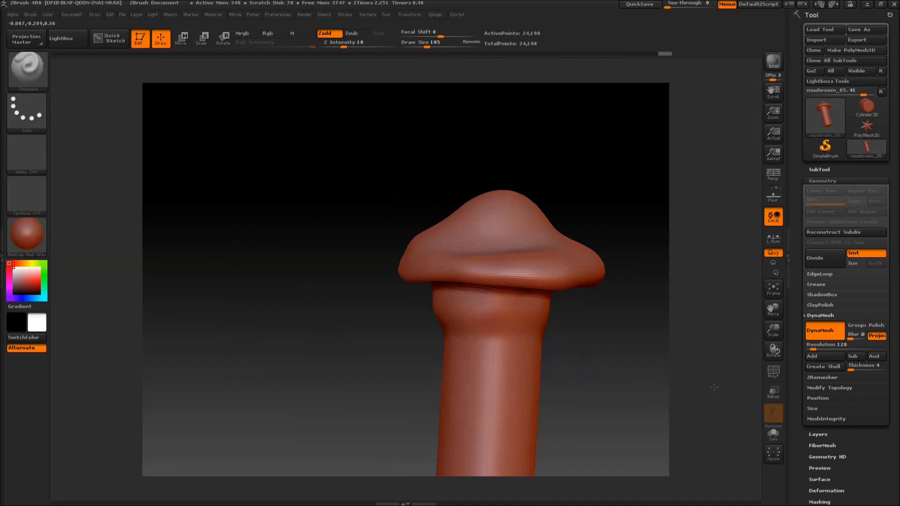
{"action": "left_click_drag", "start_coordinate": [682, 387], "coordinate": [671, 381]}
{"action": "left_click_drag", "start_coordinate": [572, 364], "coordinate": [561, 353]}
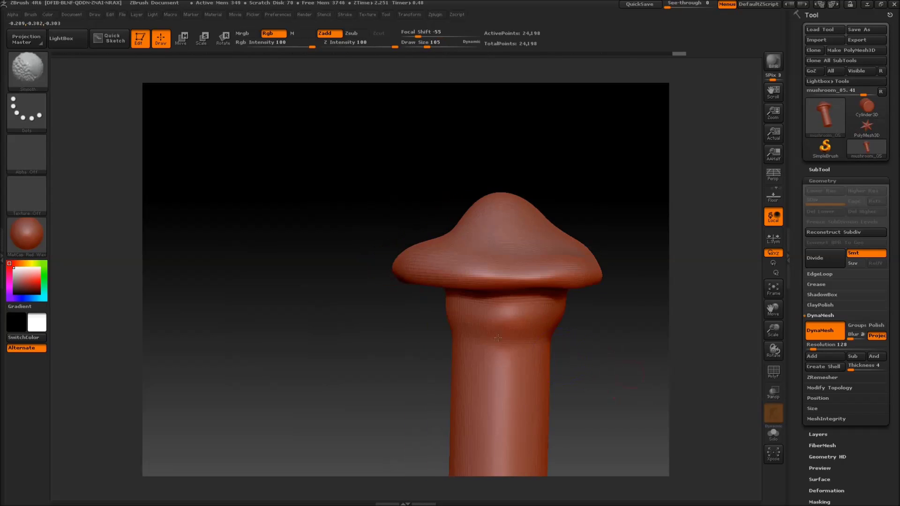
{"action": "mouse_move", "coordinate": [635, 351]}
{"action": "left_mouse_down"}
{"action": "mouse_move", "coordinate": [584, 283]}
{"action": "mouse_move", "coordinate": [475, 202]}
{"action": "left_mouse_up"}
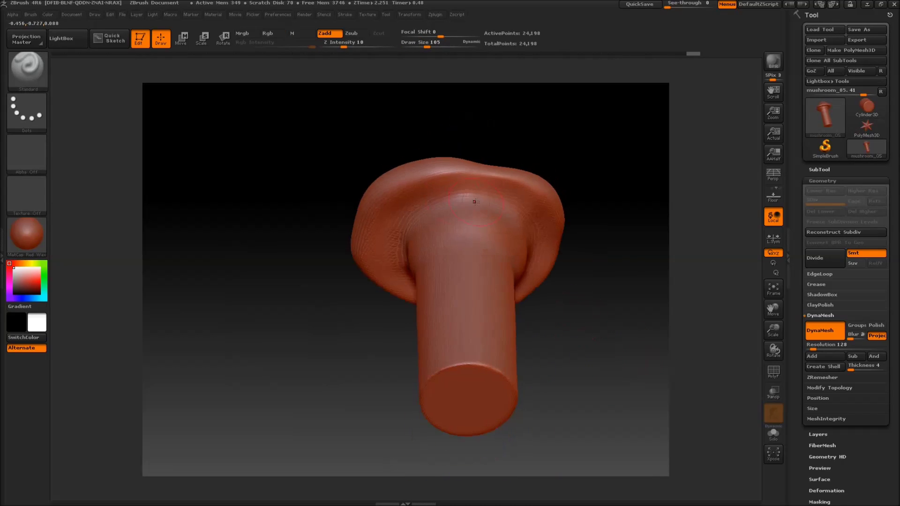
Switch to Zsub and smooth the underside of the cap brim.
{"action": "left_click", "coordinate": [352, 33]}
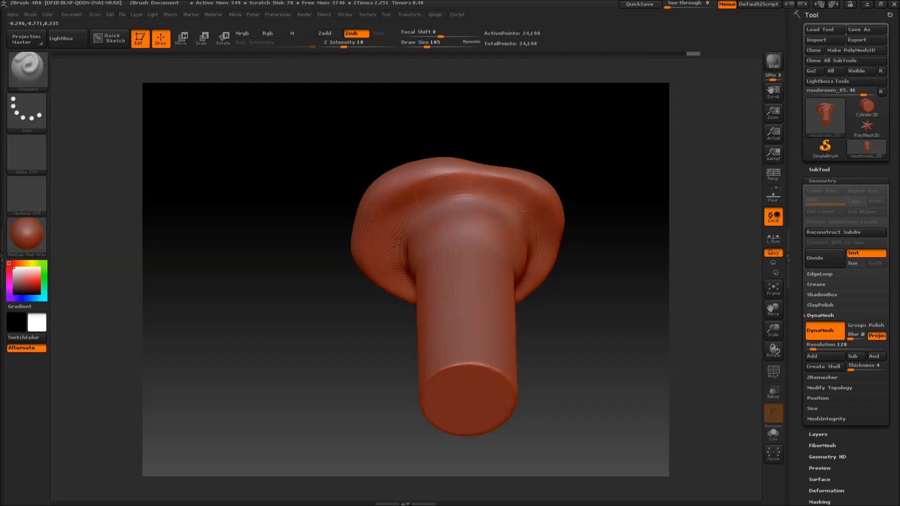
{"action": "mouse_move", "coordinate": [527, 233]}
{"action": "left_mouse_down"}
{"action": "mouse_move", "coordinate": [633, 267]}
{"action": "mouse_move", "coordinate": [588, 215]}
{"action": "mouse_move", "coordinate": [537, 235]}
{"action": "left_mouse_up"}
{"action": "mouse_move", "coordinate": [550, 359]}
{"action": "left_mouse_down"}
{"action": "mouse_move", "coordinate": [581, 337]}
{"action": "mouse_move", "coordinate": [623, 376]}
{"action": "mouse_move", "coordinate": [651, 258]}
{"action": "mouse_move", "coordinate": [595, 299]}
{"action": "mouse_move", "coordinate": [602, 315]}
{"action": "mouse_move", "coordinate": [620, 281]}
{"action": "mouse_move", "coordinate": [602, 274]}
{"action": "left_mouse_up"}
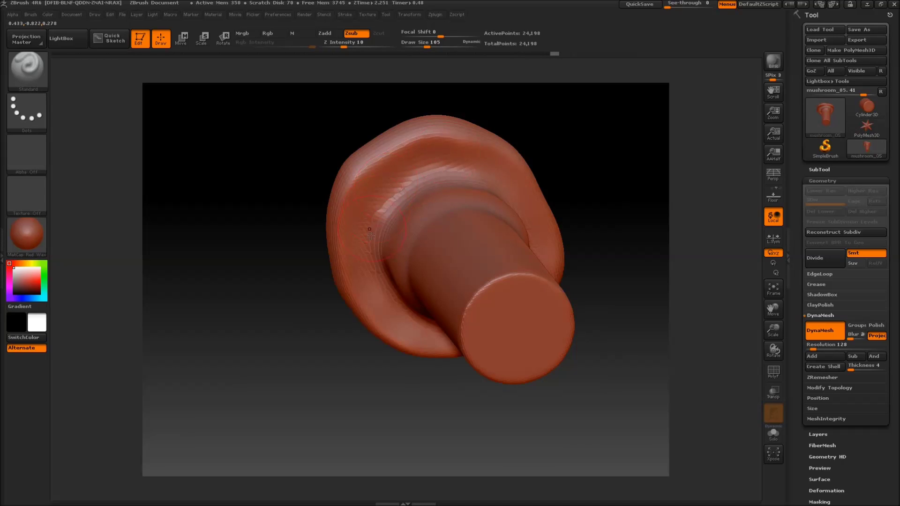
{"action": "mouse_move", "coordinate": [579, 399]}
{"action": "left_mouse_down"}
{"action": "mouse_move", "coordinate": [595, 342]}
{"action": "mouse_move", "coordinate": [587, 359]}
{"action": "left_mouse_up"}
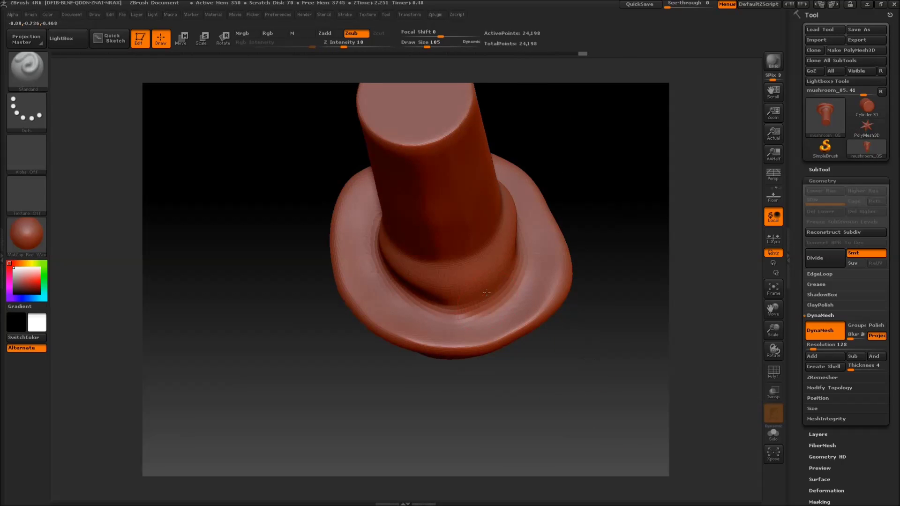
{"action": "key", "text": "shift"}
{"action": "left_click_drag", "start_coordinate": [391, 272], "coordinate": [519, 280]}
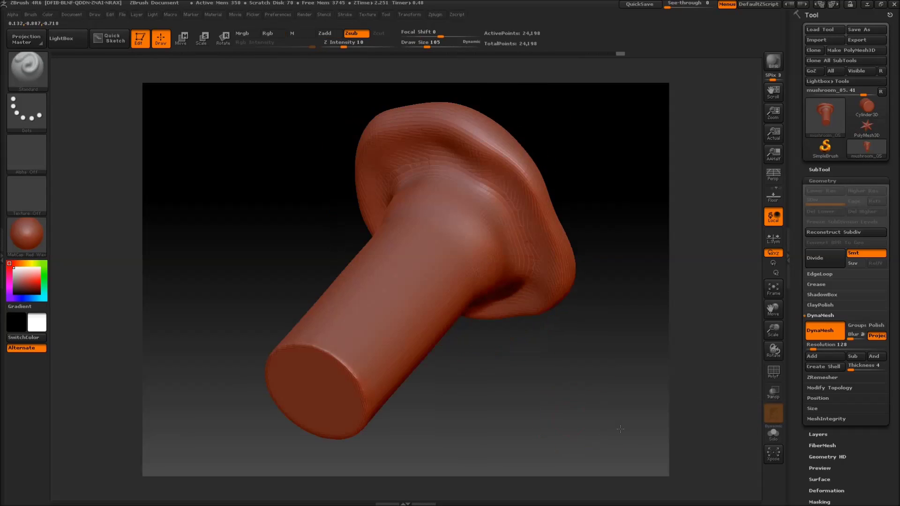
{"action": "key", "text": "alt"}
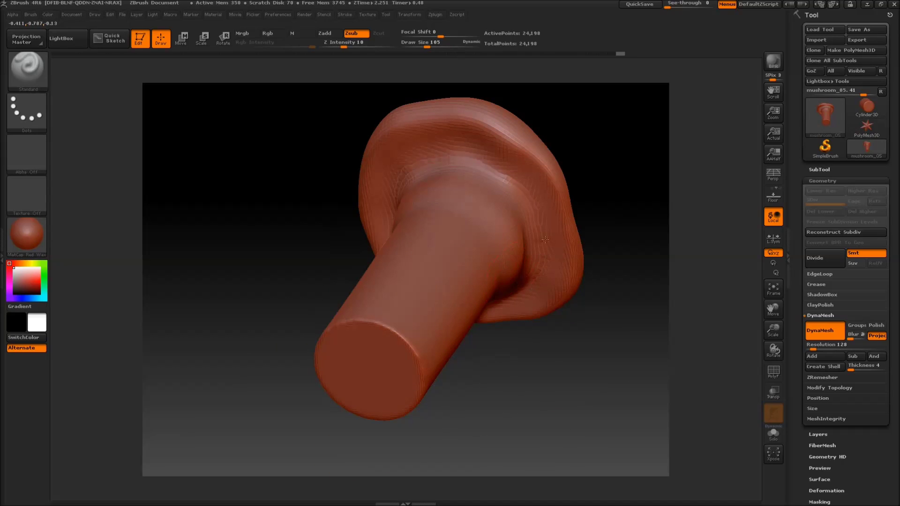
{"action": "mouse_move", "coordinate": [545, 239]}
{"action": "left_mouse_down"}
{"action": "mouse_move", "coordinate": [616, 299]}
{"action": "mouse_move", "coordinate": [548, 296]}
{"action": "mouse_move", "coordinate": [559, 349]}
{"action": "left_mouse_up"}
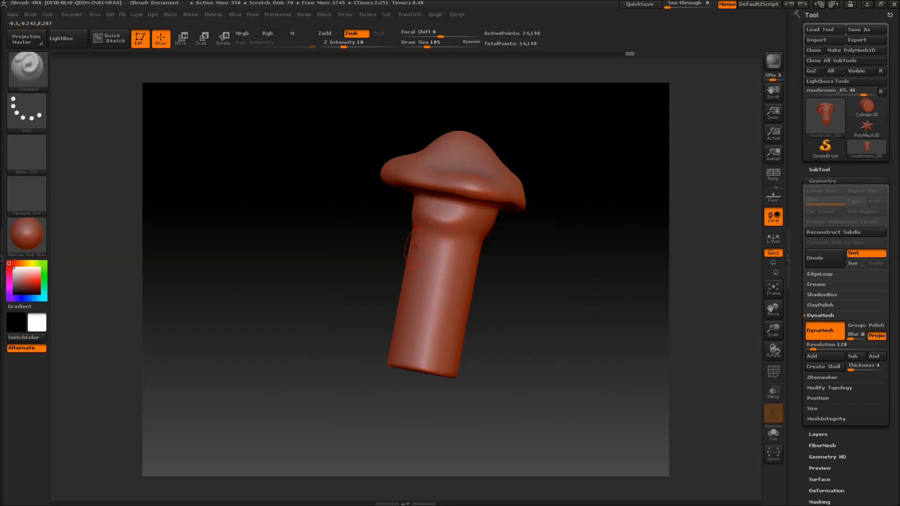
Carve vertical streaks up the mushroom stem.
{"action": "left_click_drag", "start_coordinate": [434, 334], "coordinate": [438, 313]}
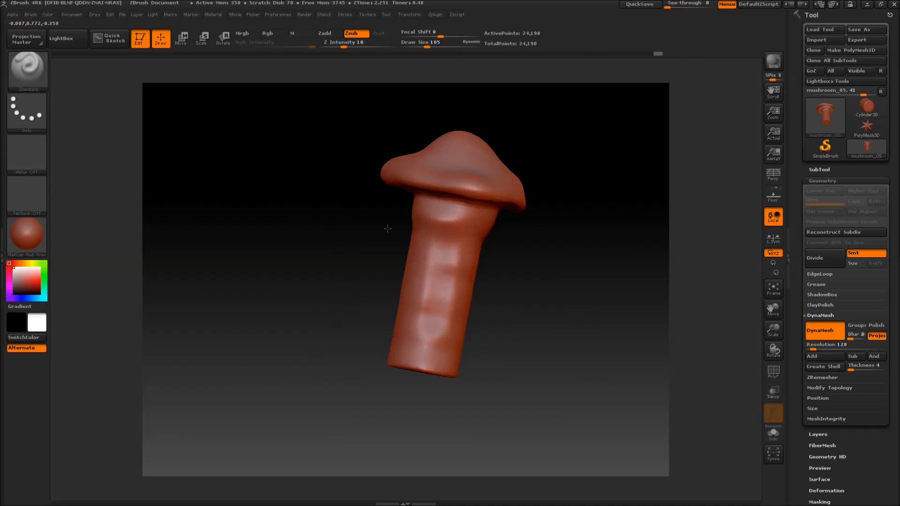
{"action": "left_click_drag", "start_coordinate": [427, 322], "coordinate": [445, 241]}
{"action": "left_click_drag", "start_coordinate": [586, 268], "coordinate": [522, 309]}
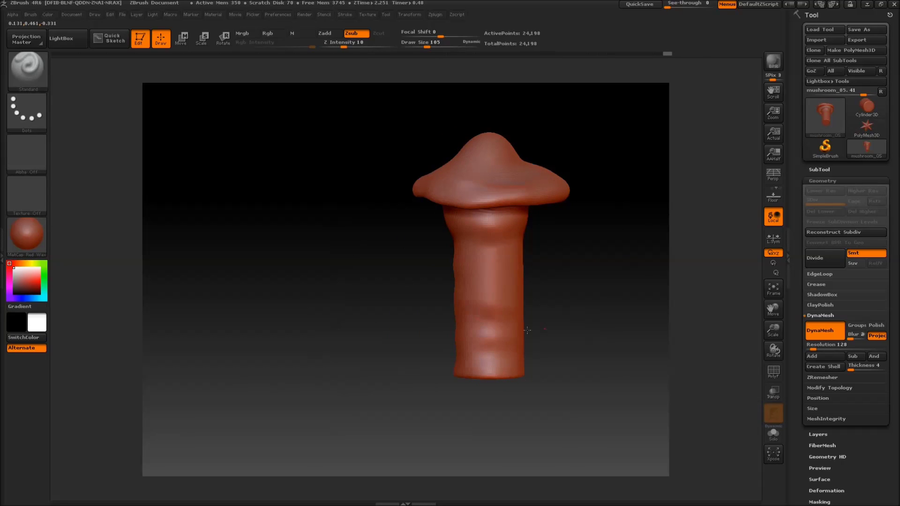
{"action": "mouse_move", "coordinate": [625, 321]}
{"action": "left_mouse_down"}
{"action": "mouse_move", "coordinate": [578, 311]}
{"action": "mouse_move", "coordinate": [514, 344]}
{"action": "left_mouse_up"}
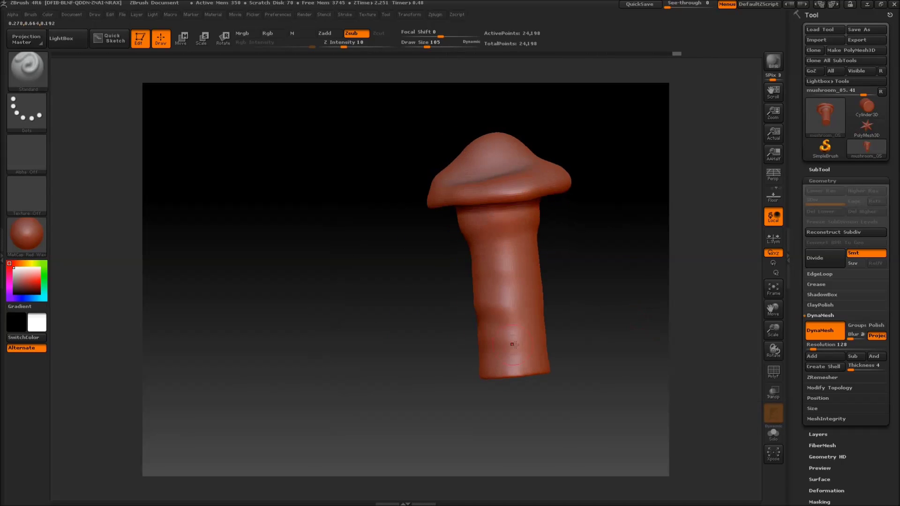
{"action": "left_click_drag", "start_coordinate": [589, 276], "coordinate": [612, 275]}
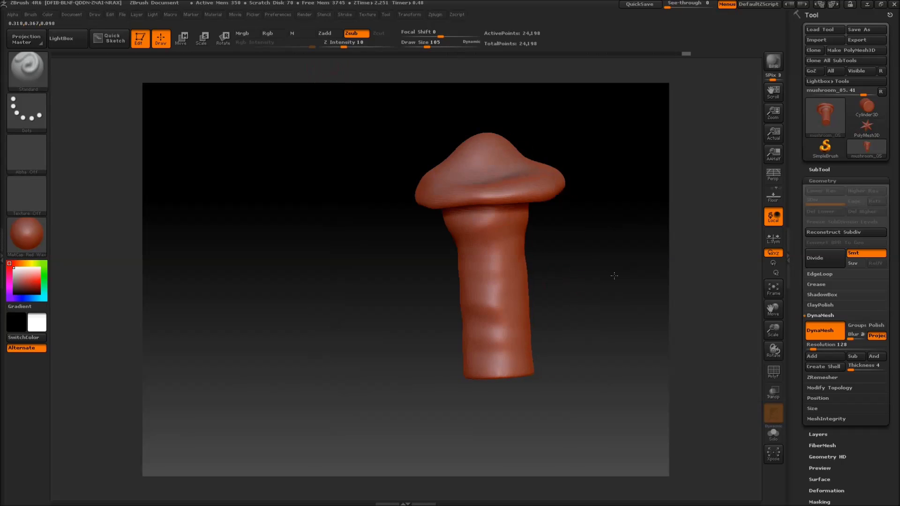
Enlarge the brush and Shift-smooth the bumps out of the stem.
{"action": "left_click_drag", "start_coordinate": [427, 47], "coordinate": [438, 50]}
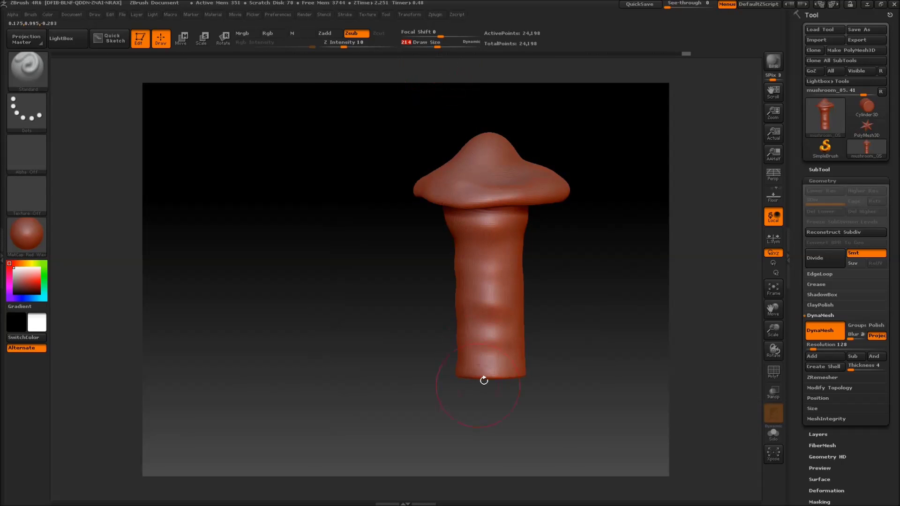
{"action": "mouse_move", "coordinate": [496, 340]}
{"action": "left_mouse_down"}
{"action": "mouse_move", "coordinate": [493, 323]}
{"action": "mouse_move", "coordinate": [486, 333]}
{"action": "left_mouse_up"}
{"action": "key", "text": "shift"}
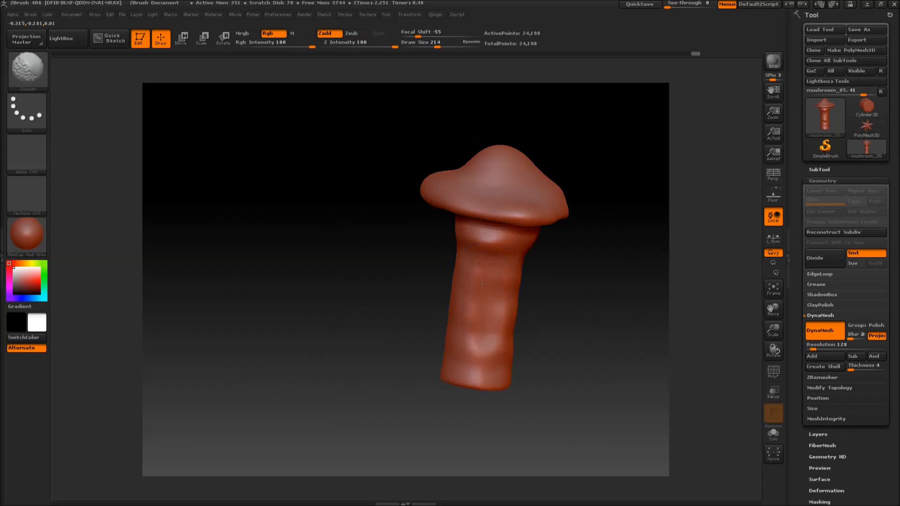
{"action": "mouse_move", "coordinate": [491, 370]}
{"action": "left_mouse_down"}
{"action": "mouse_move", "coordinate": [514, 278]}
{"action": "mouse_move", "coordinate": [414, 336]}
{"action": "left_mouse_up"}
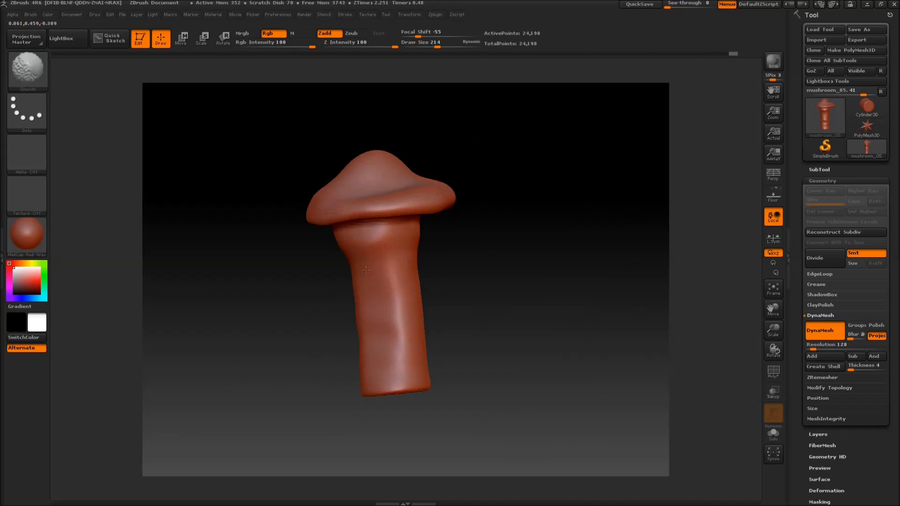
{"action": "left_click_drag", "start_coordinate": [506, 338], "coordinate": [543, 352]}
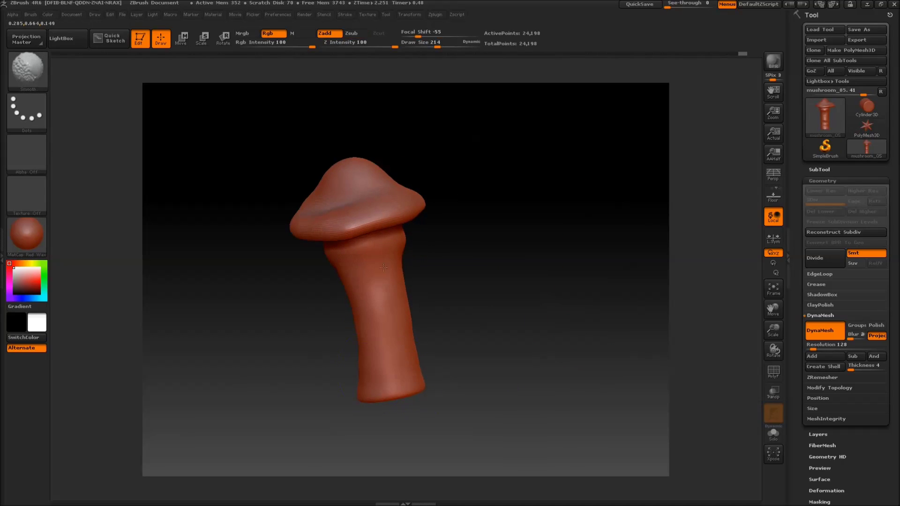
{"action": "left_click_drag", "start_coordinate": [383, 268], "coordinate": [379, 344]}
{"action": "mouse_move", "coordinate": [363, 279]}
{"action": "left_mouse_down"}
{"action": "mouse_move", "coordinate": [542, 325]}
{"action": "mouse_move", "coordinate": [559, 281]}
{"action": "mouse_move", "coordinate": [488, 292]}
{"action": "mouse_move", "coordinate": [473, 258]}
{"action": "mouse_move", "coordinate": [565, 257]}
{"action": "mouse_move", "coordinate": [589, 347]}
{"action": "mouse_move", "coordinate": [556, 251]}
{"action": "mouse_move", "coordinate": [589, 288]}
{"action": "mouse_move", "coordinate": [549, 261]}
{"action": "mouse_move", "coordinate": [532, 279]}
{"action": "mouse_move", "coordinate": [557, 306]}
{"action": "mouse_move", "coordinate": [759, 347]}
{"action": "left_mouse_up"}
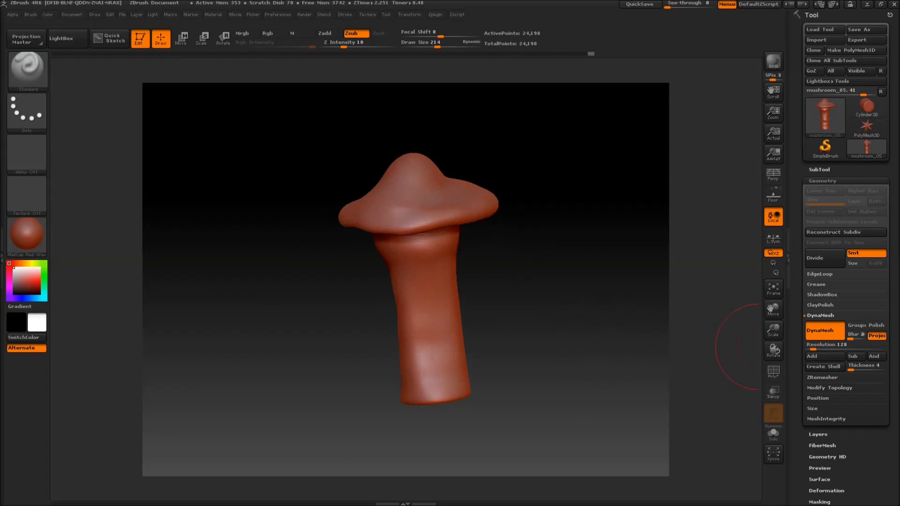
Set ZRemesher's Target Polygons Count to 0.1 and remesh the mushroom.
{"action": "left_click", "coordinate": [838, 379]}
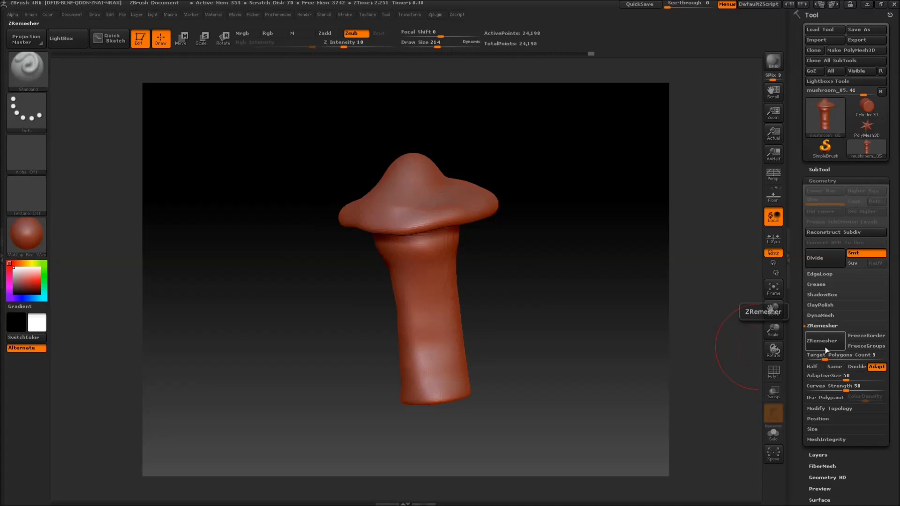
{"action": "left_click", "coordinate": [817, 355]}
{"action": "mouse_move", "coordinate": [546, 356]}
{"action": "left_mouse_down"}
{"action": "mouse_move", "coordinate": [591, 217]}
{"action": "mouse_move", "coordinate": [589, 288]}
{"action": "mouse_move", "coordinate": [604, 338]}
{"action": "left_mouse_up"}
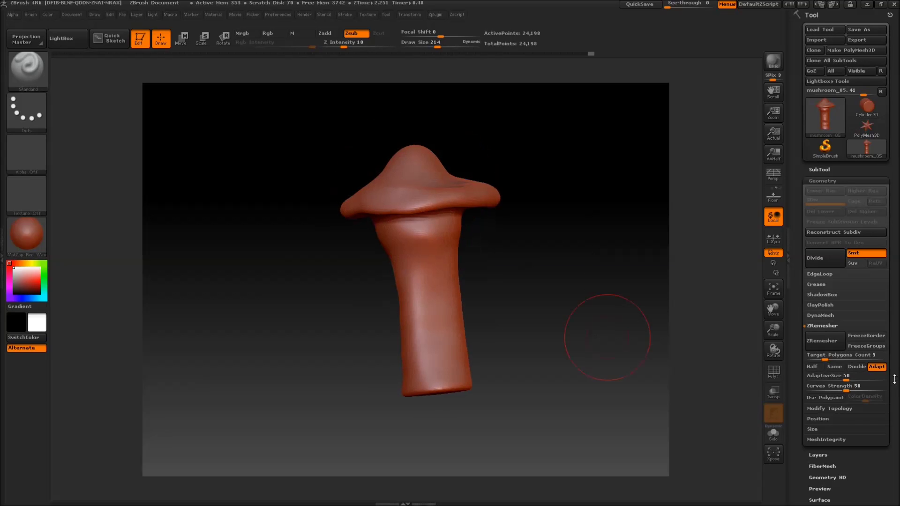
{"action": "left_click", "coordinate": [825, 354]}
{"action": "type", "text": "0.1"}
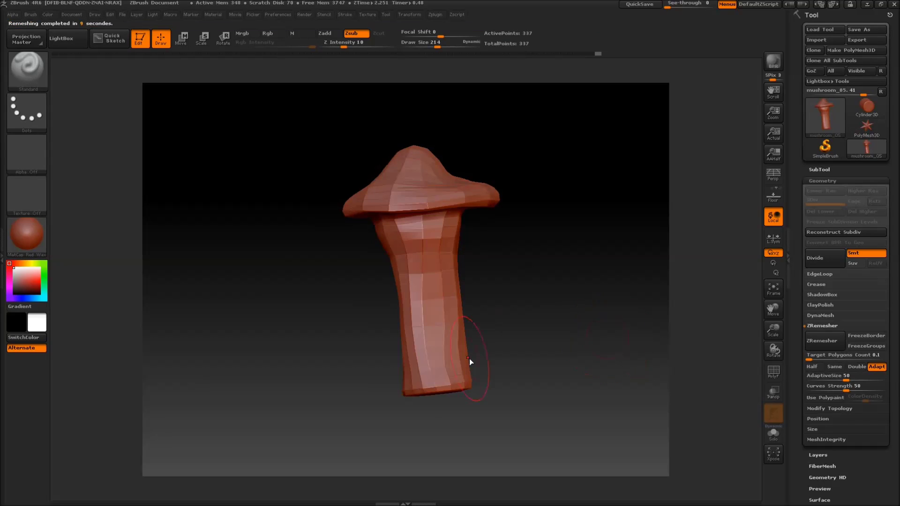
Turn on PolyF and inspect the 337-point low-poly topology.
{"action": "mouse_move", "coordinate": [523, 297]}
{"action": "left_mouse_down"}
{"action": "mouse_move", "coordinate": [613, 267]}
{"action": "mouse_move", "coordinate": [621, 295]}
{"action": "left_mouse_up"}
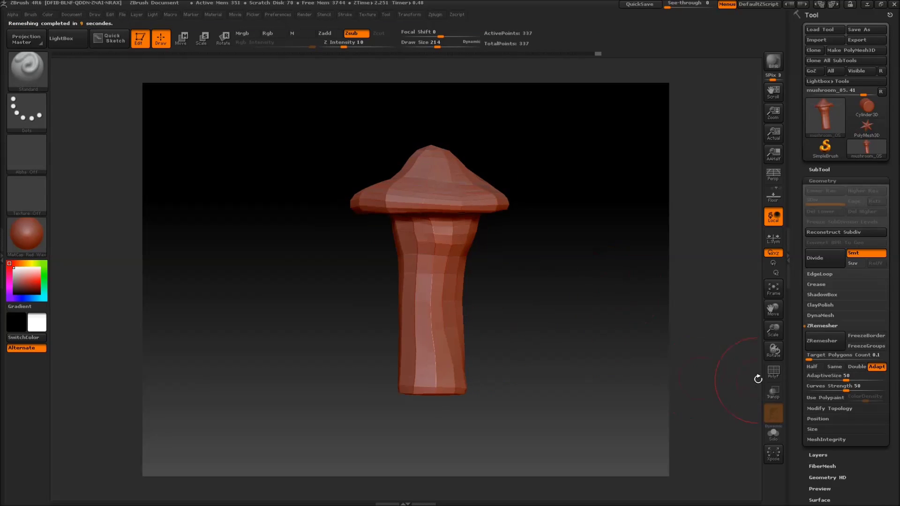
{"action": "left_click", "coordinate": [774, 373]}
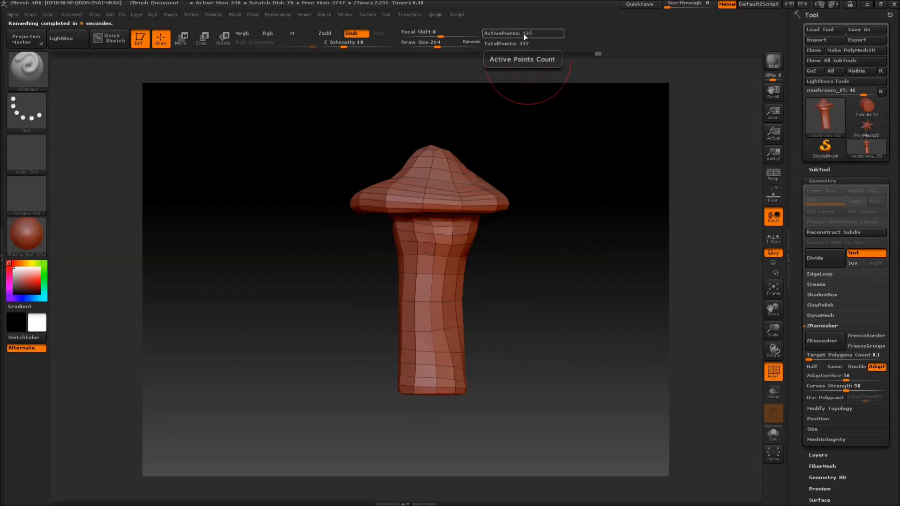
{"action": "mouse_move", "coordinate": [607, 250]}
{"action": "left_mouse_down"}
{"action": "mouse_move", "coordinate": [598, 159]}
{"action": "mouse_move", "coordinate": [612, 354]}
{"action": "mouse_move", "coordinate": [599, 177]}
{"action": "mouse_move", "coordinate": [577, 191]}
{"action": "mouse_move", "coordinate": [606, 285]}
{"action": "left_mouse_up"}
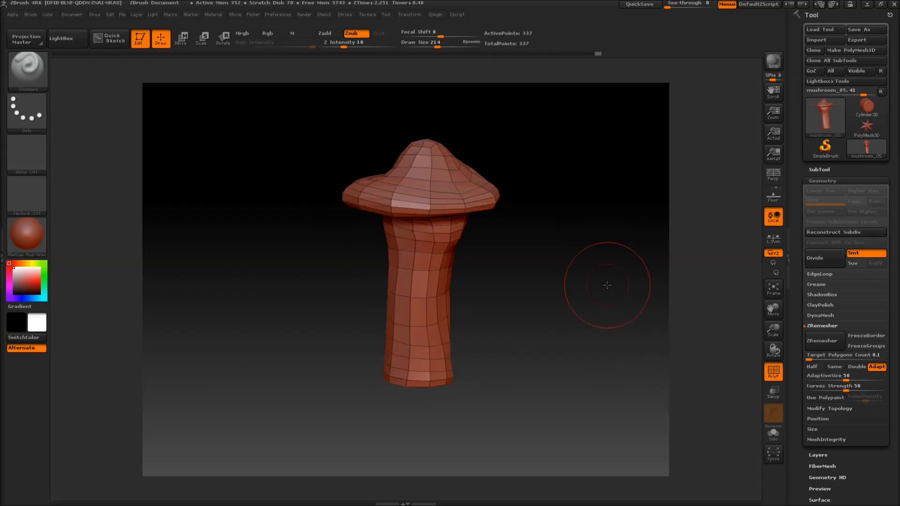
{"action": "mouse_move", "coordinate": [618, 308]}
{"action": "left_mouse_down"}
{"action": "mouse_move", "coordinate": [635, 156]}
{"action": "mouse_move", "coordinate": [645, 227]}
{"action": "mouse_move", "coordinate": [624, 199]}
{"action": "mouse_move", "coordinate": [633, 210]}
{"action": "mouse_move", "coordinate": [631, 195]}
{"action": "mouse_move", "coordinate": [534, 201]}
{"action": "mouse_move", "coordinate": [586, 140]}
{"action": "mouse_move", "coordinate": [607, 288]}
{"action": "left_mouse_up"}
{"action": "mouse_move", "coordinate": [502, 141]}
{"action": "left_mouse_down"}
{"action": "mouse_move", "coordinate": [556, 337]}
{"action": "mouse_move", "coordinate": [553, 305]}
{"action": "mouse_move", "coordinate": [475, 396]}
{"action": "mouse_move", "coordinate": [542, 167]}
{"action": "mouse_move", "coordinate": [609, 117]}
{"action": "left_mouse_up"}
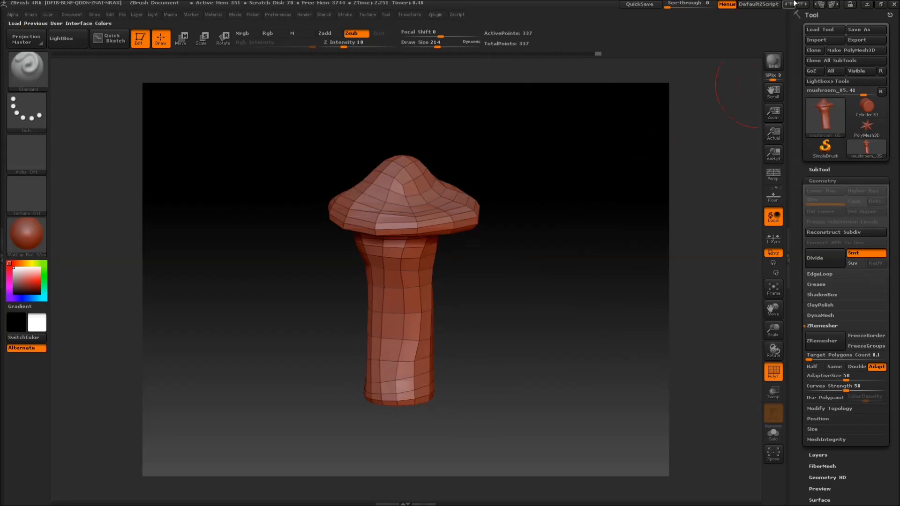
Enable Control Painting in Zplugin > UV Master.
{"action": "left_click", "coordinate": [437, 15]}
{"action": "left_click", "coordinate": [464, 154]}
{"action": "left_click", "coordinate": [477, 52]}
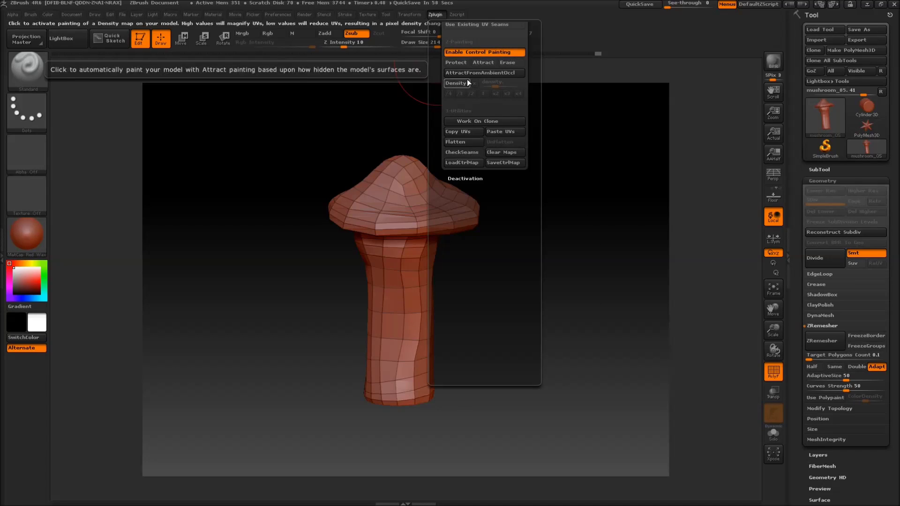
{"action": "mouse_move", "coordinate": [477, 121]}
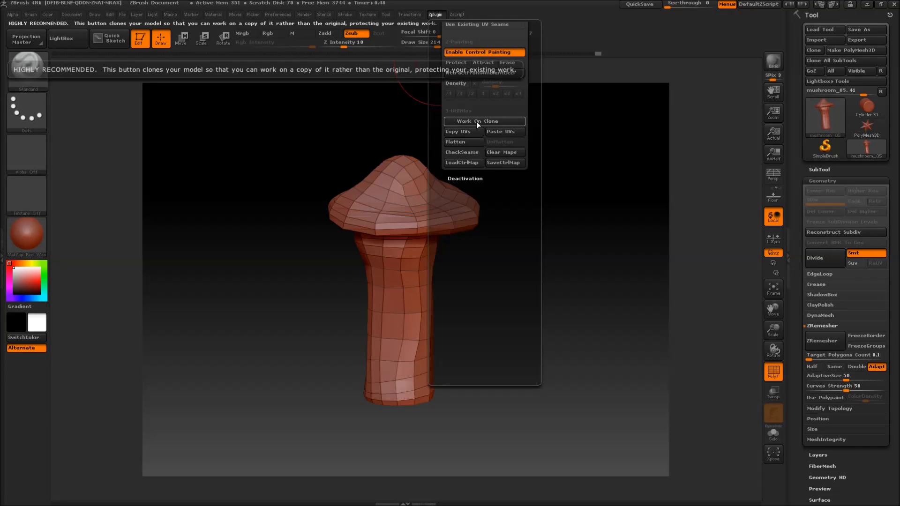
Apply AttractFromAmbientOccl, then unwrap the mushroom into one UV island.
{"action": "left_click", "coordinate": [435, 14]}
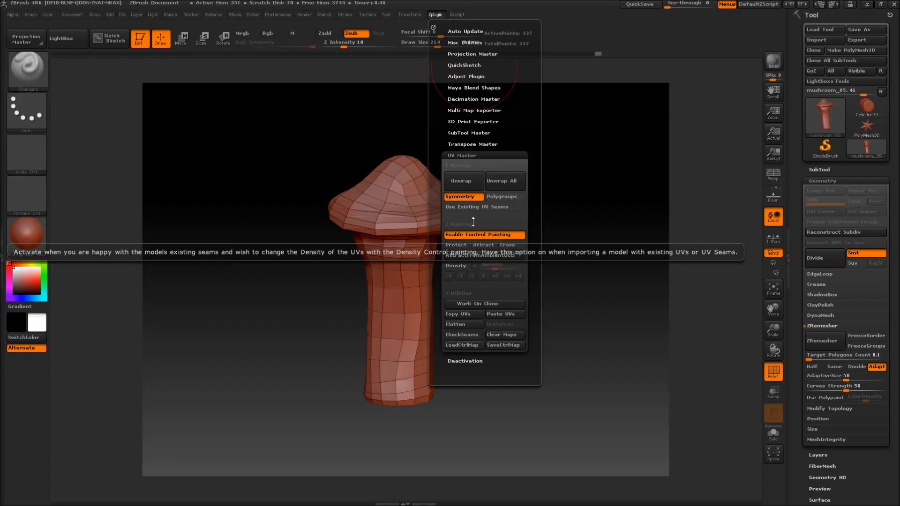
{"action": "left_click", "coordinate": [481, 244]}
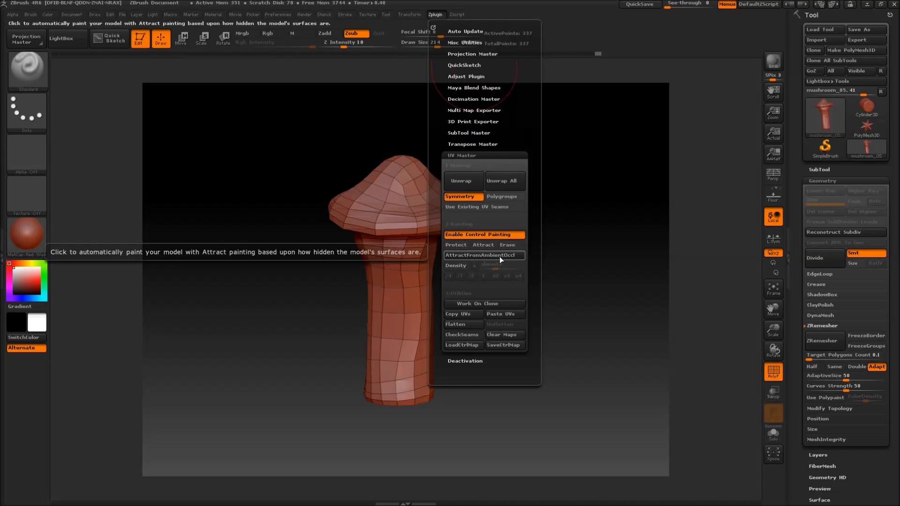
{"action": "left_click", "coordinate": [485, 255]}
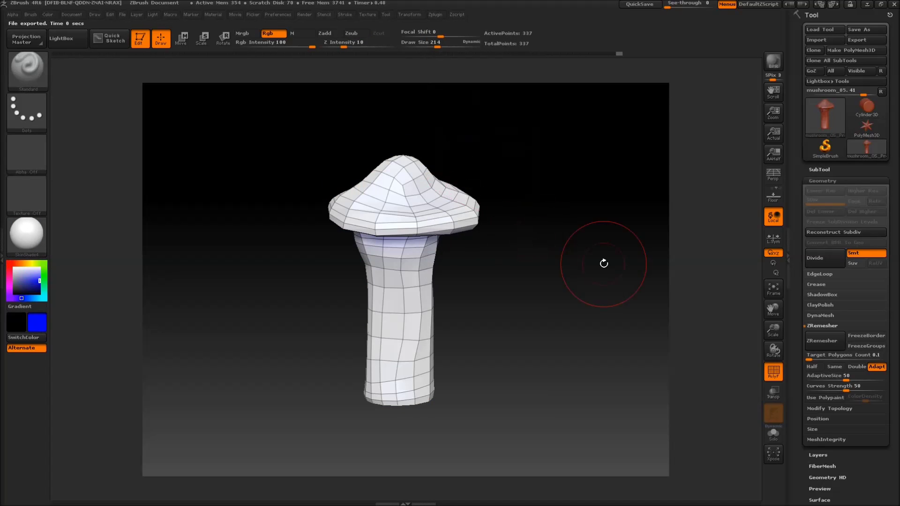
{"action": "left_click_drag", "start_coordinate": [602, 272], "coordinate": [500, 61]}
{"action": "left_click", "coordinate": [438, 15]}
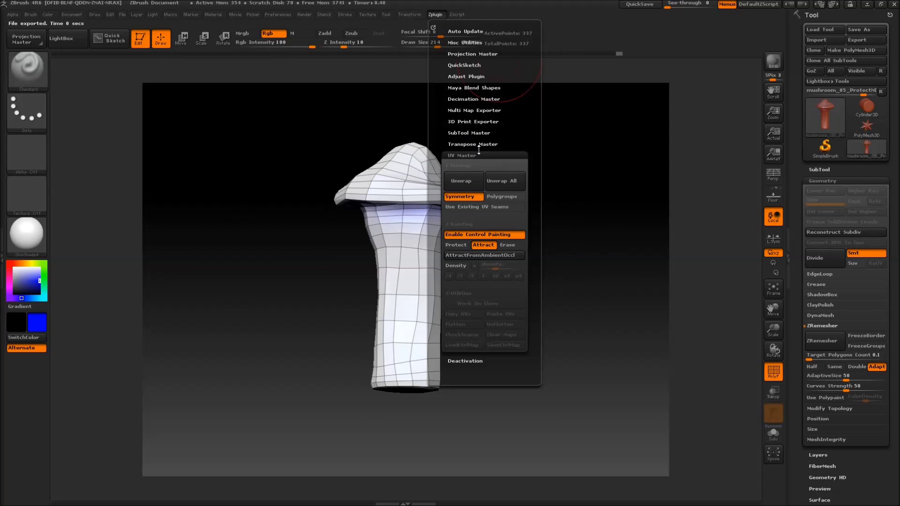
{"action": "left_click", "coordinate": [474, 187]}
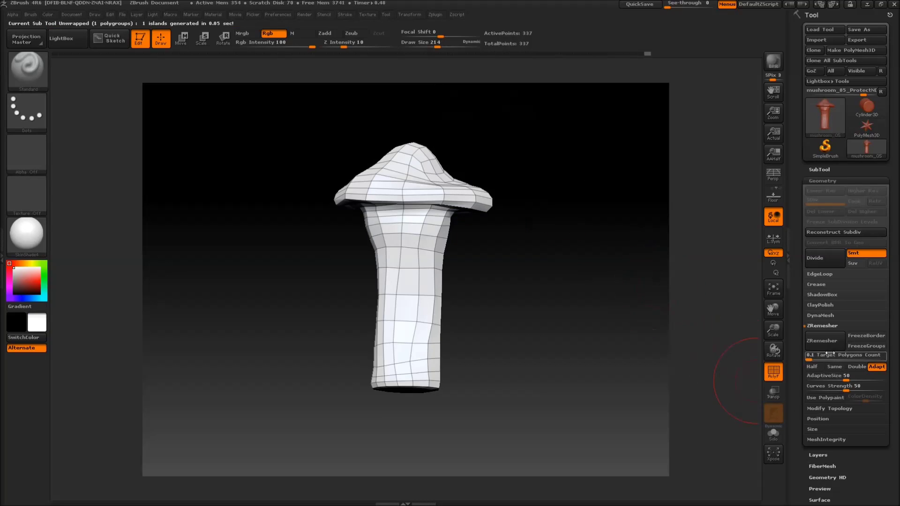
{"action": "scroll", "coordinate": [878, 289], "scroll_direction": "down", "scroll_amount": 10}
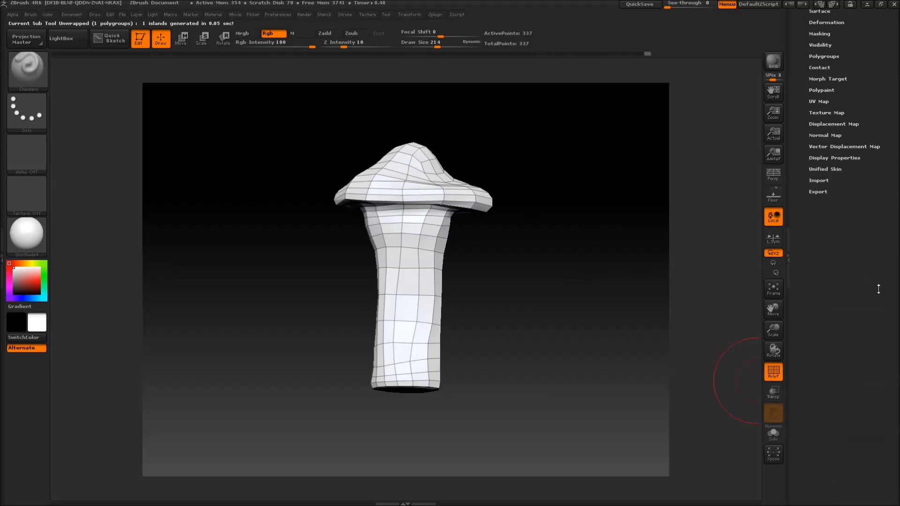
Toggle Morph UV on to view the flat UV layout, then off again.
{"action": "left_click", "coordinate": [835, 112]}
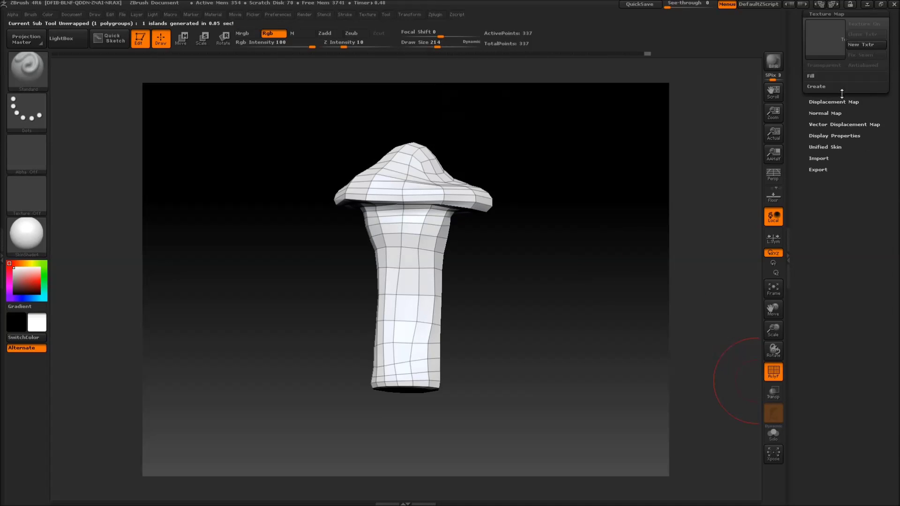
{"action": "scroll", "coordinate": [833, 102], "scroll_direction": "up", "scroll_amount": 3}
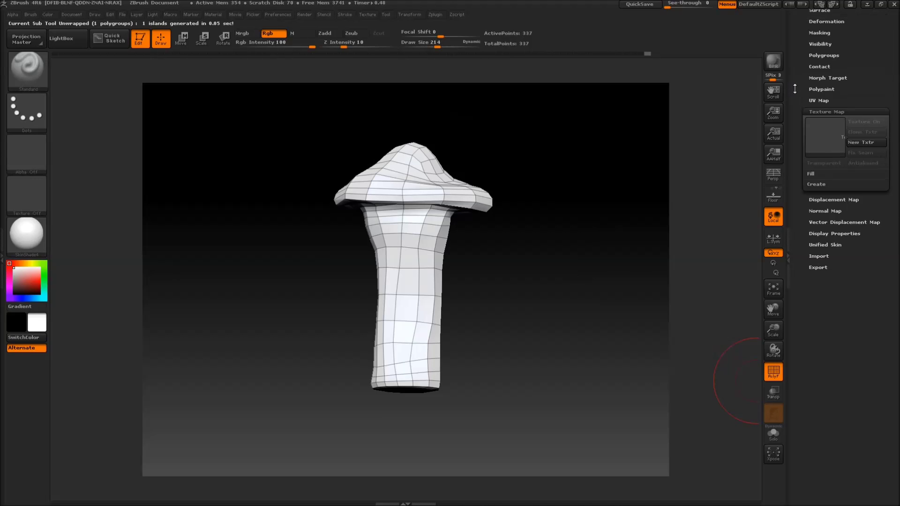
{"action": "left_click", "coordinate": [888, 113]}
{"action": "left_click", "coordinate": [861, 112]}
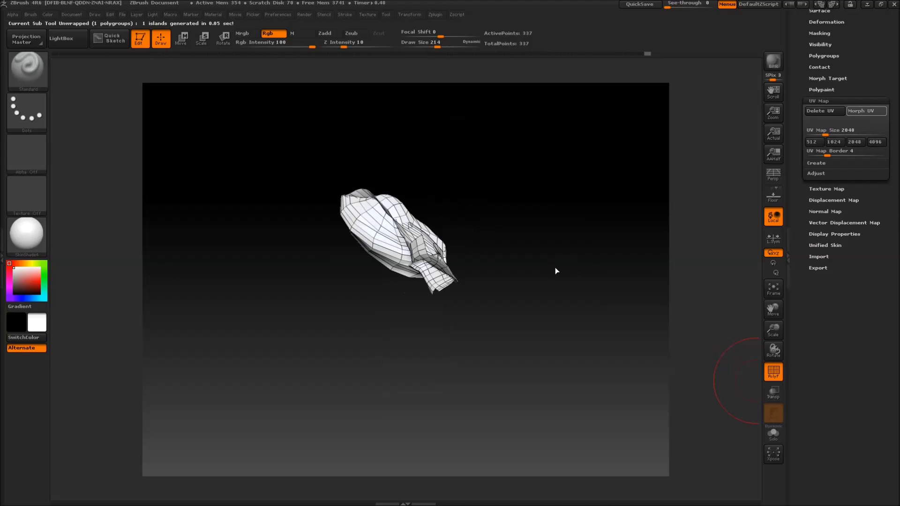
{"action": "left_click_drag", "start_coordinate": [587, 241], "coordinate": [627, 233]}
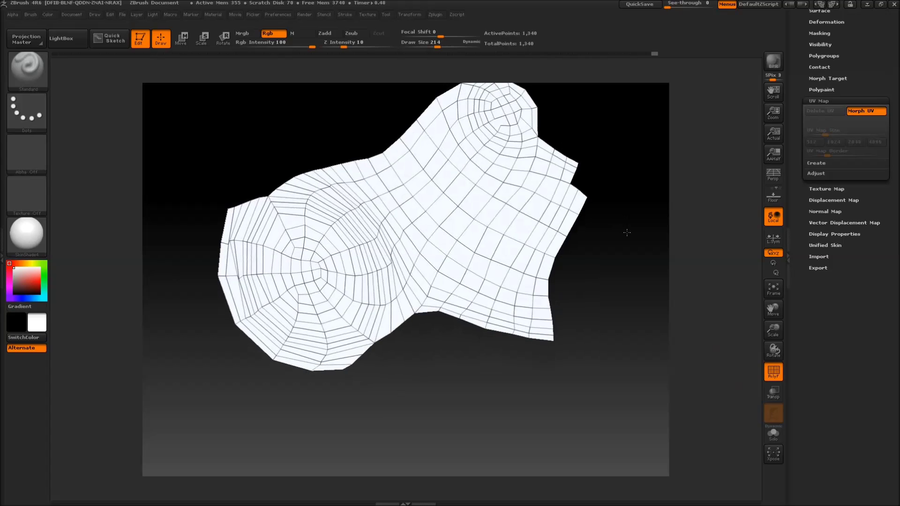
{"action": "left_click", "coordinate": [866, 111]}
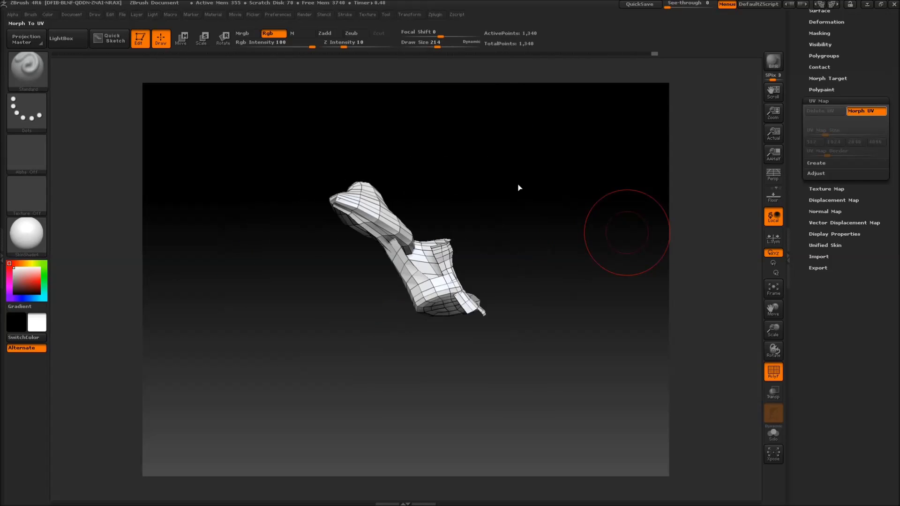
{"action": "scroll", "coordinate": [899, 165], "scroll_direction": "up", "scroll_amount": 5}
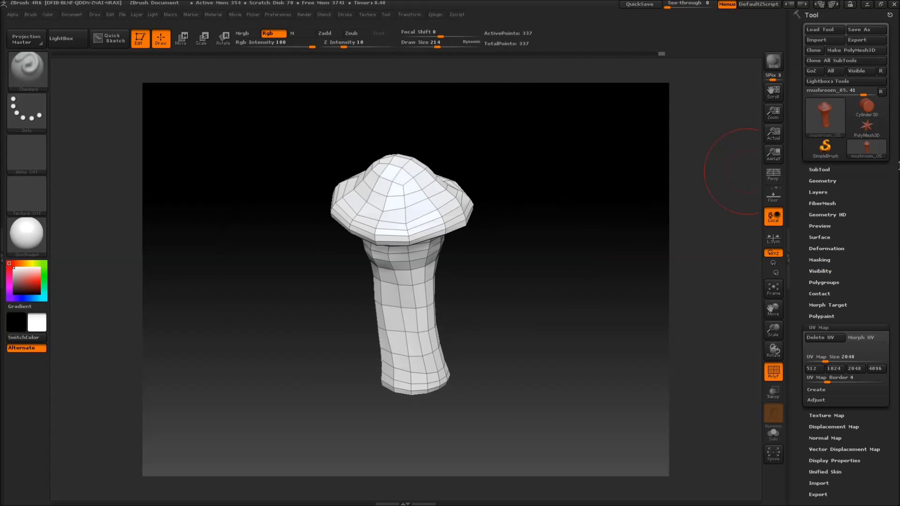
{"action": "left_click", "coordinate": [873, 40]}
Export the low-poly mesh over mushroom_05.obj, confirming the replace.
{"action": "double_click", "coordinate": [115, 60]}
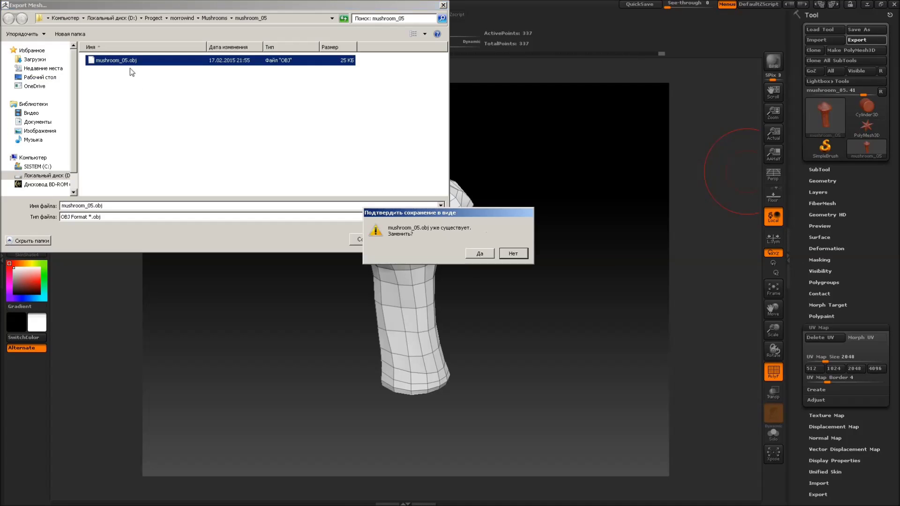
{"action": "left_click", "coordinate": [480, 253]}
{"action": "left_click", "coordinate": [858, 41]}
{"action": "double_click", "coordinate": [119, 61]}
{"action": "left_click", "coordinate": [479, 253]}
{"action": "mouse_move", "coordinate": [609, 263]}
{"action": "left_mouse_down"}
{"action": "mouse_move", "coordinate": [598, 308]}
{"action": "mouse_move", "coordinate": [619, 235]}
{"action": "mouse_move", "coordinate": [546, 297]}
{"action": "mouse_move", "coordinate": [432, 287]}
{"action": "mouse_move", "coordinate": [441, 281]}
{"action": "left_mouse_up"}
Close ZBrush without saving, refresh the desktop, and relaunch ZBrush 4R6.
{"action": "left_click", "coordinate": [895, 4]}
{"action": "left_click", "coordinate": [465, 279]}
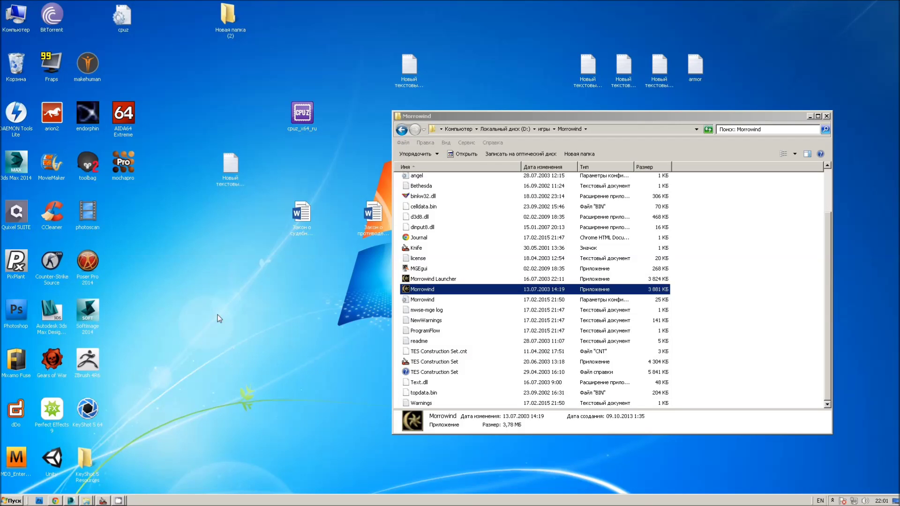
{"action": "right_click", "coordinate": [219, 316]}
{"action": "left_click", "coordinate": [240, 349]}
{"action": "left_click", "coordinate": [87, 363]}
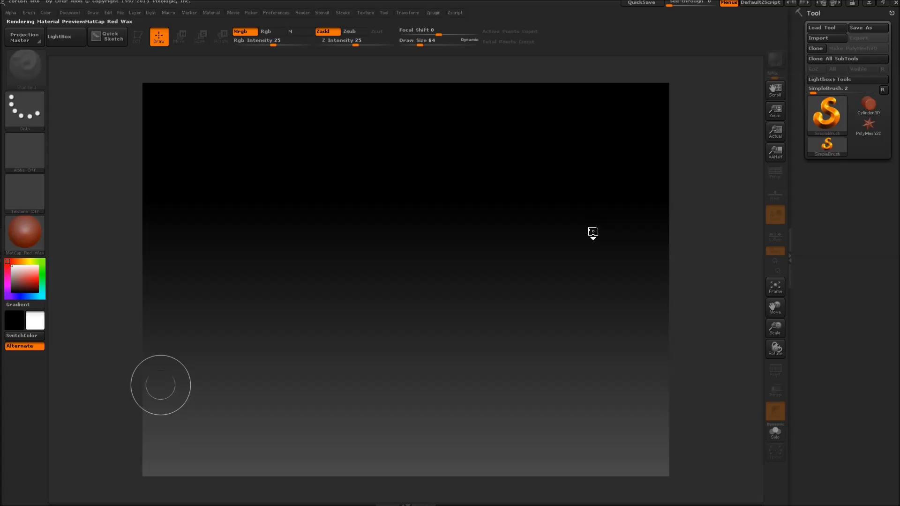
Close LightBox and browse the Tool import dialog to D:\Progect.
{"action": "key", "text": "comma"}
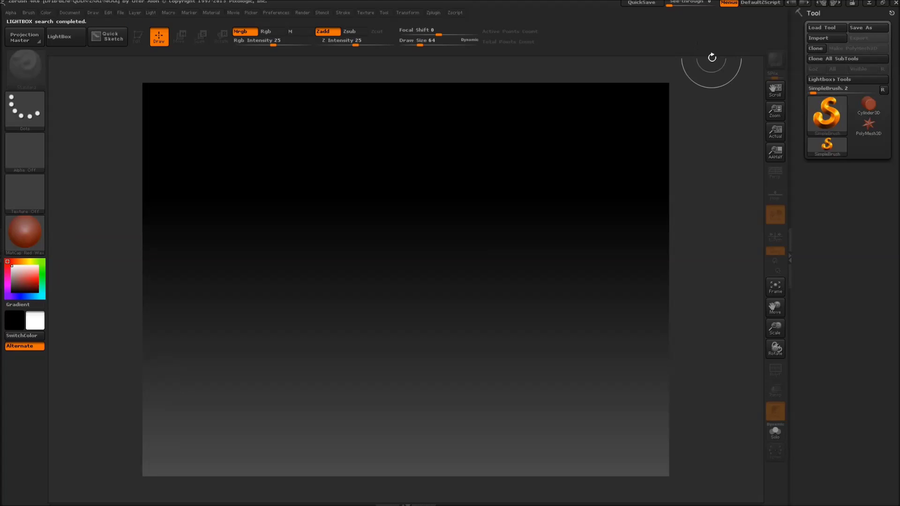
{"action": "left_click", "coordinate": [836, 40]}
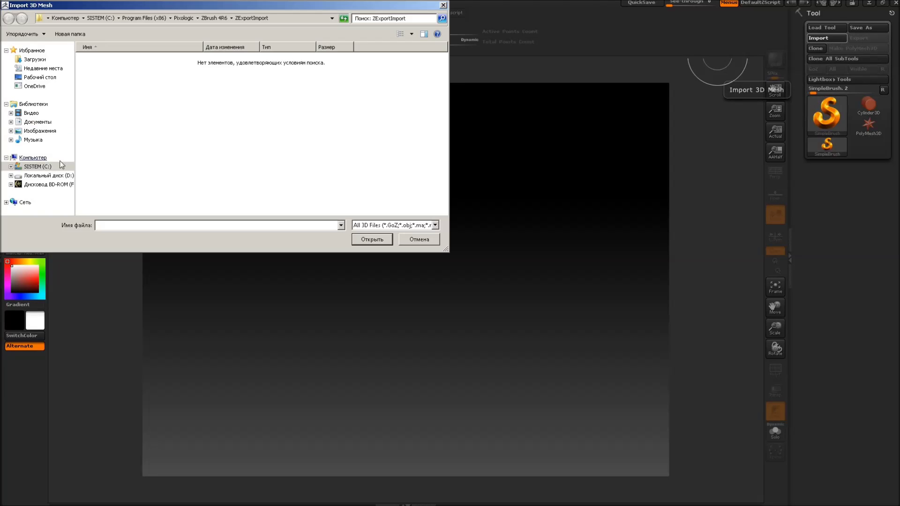
{"action": "left_click", "coordinate": [47, 176]}
{"action": "double_click", "coordinate": [99, 150]}
{"action": "scroll", "coordinate": [180, 199], "scroll_direction": "down", "scroll_amount": 5}
{"action": "scroll", "coordinate": [123, 174], "scroll_direction": "down", "scroll_amount": 3}
{"action": "scroll", "coordinate": [126, 168], "scroll_direction": "down", "scroll_amount": 2}
{"action": "scroll", "coordinate": [122, 155], "scroll_direction": "down", "scroll_amount": 2}
{"action": "scroll", "coordinate": [116, 95], "scroll_direction": "down", "scroll_amount": 2}
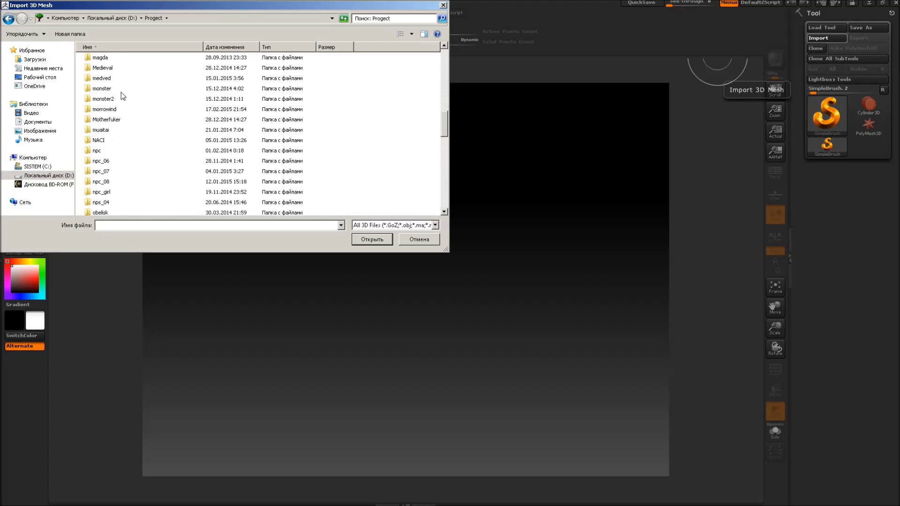
Import mushroom_05.OBJ from morrowind\Mushrooms, place it on the canvas, and enter Edit mode.
{"action": "double_click", "coordinate": [113, 109]}
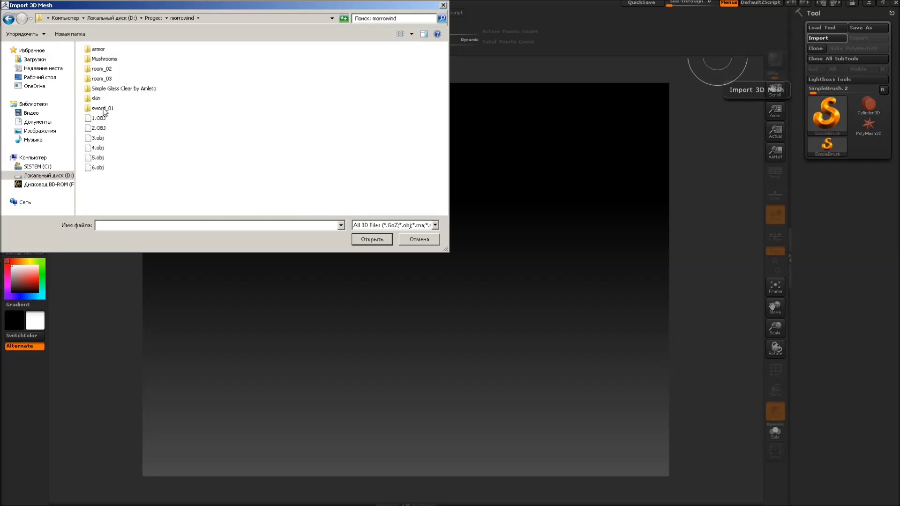
{"action": "double_click", "coordinate": [105, 59]}
{"action": "double_click", "coordinate": [113, 58]}
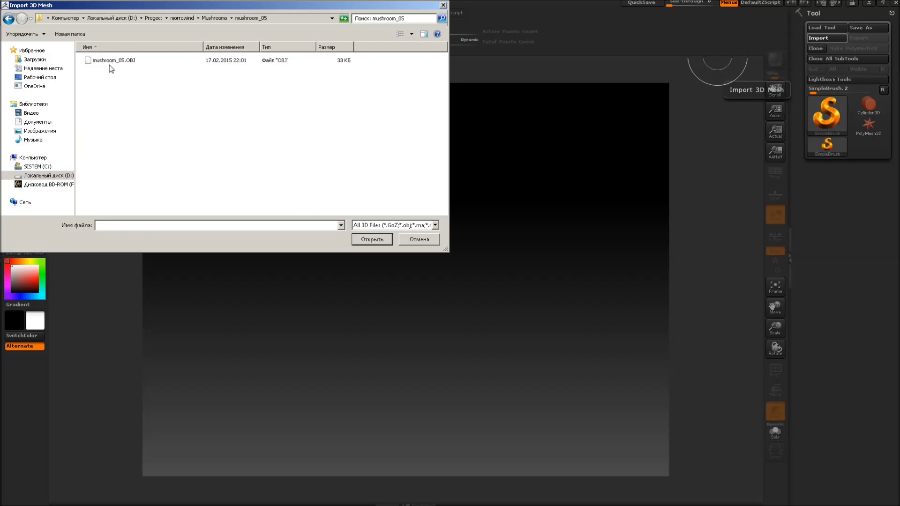
{"action": "mouse_move", "coordinate": [453, 258]}
{"action": "left_mouse_down"}
{"action": "mouse_move", "coordinate": [471, 101]}
{"action": "mouse_move", "coordinate": [342, 301]}
{"action": "left_mouse_up"}
{"action": "left_click", "coordinate": [138, 37]}
{"action": "mouse_move", "coordinate": [495, 193]}
{"action": "left_mouse_down"}
{"action": "mouse_move", "coordinate": [576, 102]}
{"action": "mouse_move", "coordinate": [580, 221]}
{"action": "mouse_move", "coordinate": [569, 223]}
{"action": "mouse_move", "coordinate": [572, 191]}
{"action": "mouse_move", "coordinate": [625, 197]}
{"action": "mouse_move", "coordinate": [492, 234]}
{"action": "mouse_move", "coordinate": [569, 200]}
{"action": "mouse_move", "coordinate": [542, 177]}
{"action": "mouse_move", "coordinate": [592, 171]}
{"action": "mouse_move", "coordinate": [590, 195]}
{"action": "left_mouse_up"}
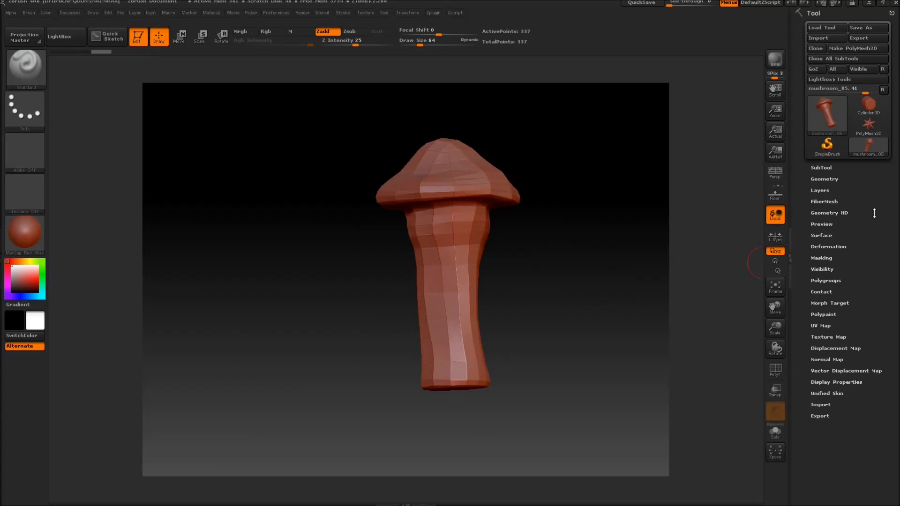
Subdivide the imported mushroom two more levels with Geometry > Divide and orbit in close.
{"action": "left_click", "coordinate": [824, 179]}
{"action": "left_click", "coordinate": [826, 255]}
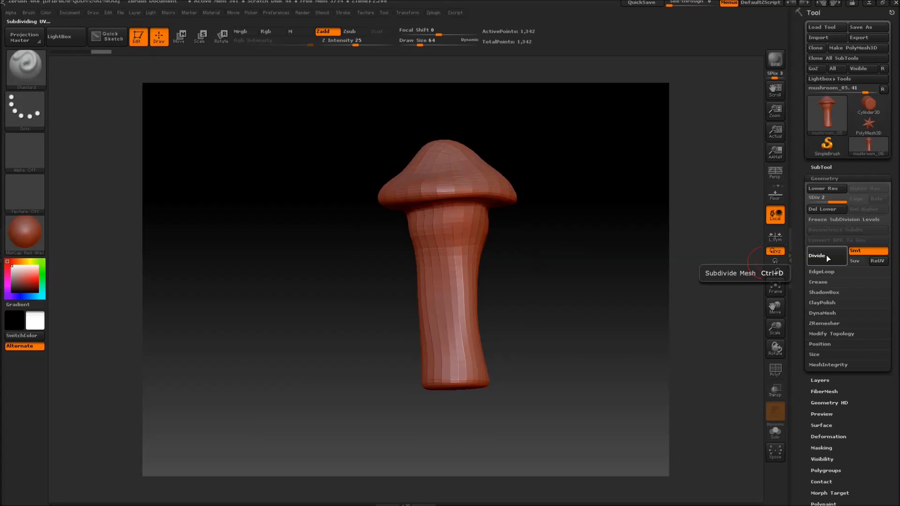
{"action": "left_click", "coordinate": [826, 255]}
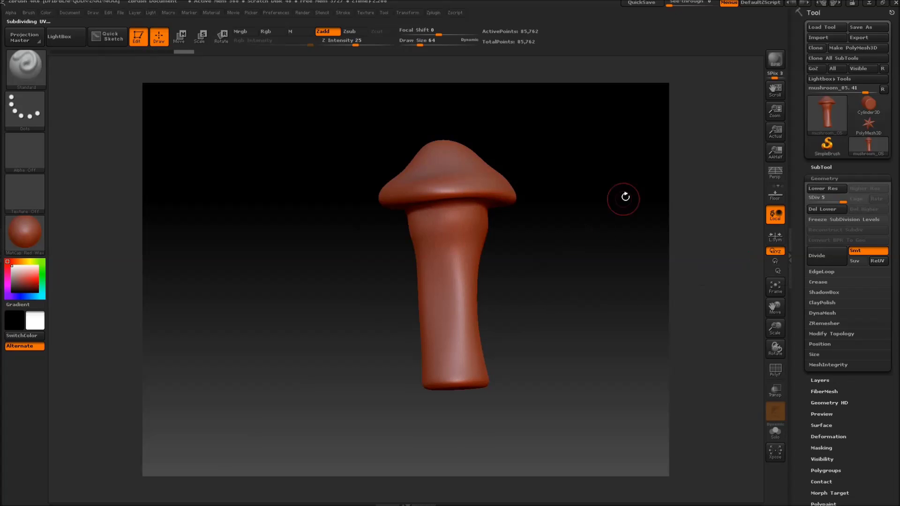
{"action": "left_click_drag", "start_coordinate": [622, 200], "coordinate": [605, 252]}
{"action": "mouse_move", "coordinate": [658, 348]}
{"action": "left_mouse_down"}
{"action": "mouse_move", "coordinate": [599, 257]}
{"action": "mouse_move", "coordinate": [607, 282]}
{"action": "left_mouse_up"}
Set the brush size to 47 and sculpt a raised collar under the cap.
{"action": "left_click_drag", "start_coordinate": [413, 38], "coordinate": [422, 43]}
{"action": "mouse_move", "coordinate": [608, 291]}
{"action": "left_mouse_down", "text": "alt"}
{"action": "mouse_move", "coordinate": [624, 312]}
{"action": "mouse_move", "coordinate": [593, 227]}
{"action": "left_mouse_up", "text": "alt"}
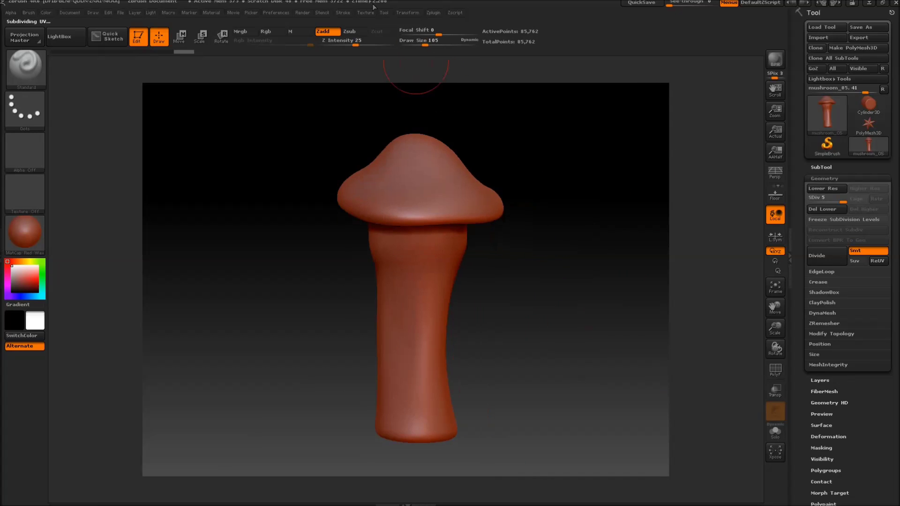
{"action": "left_click_drag", "start_coordinate": [424, 42], "coordinate": [419, 45]}
{"action": "left_click_drag", "start_coordinate": [457, 221], "coordinate": [370, 218]}
{"action": "left_click_drag", "start_coordinate": [526, 261], "coordinate": [567, 264]}
Step down to subdivision level 2, set brush size 59, and orbit to view from below.
{"action": "key", "text": "shift+d"}
{"action": "key", "text": "shift+d"}
{"action": "key", "text": "shift+d"}
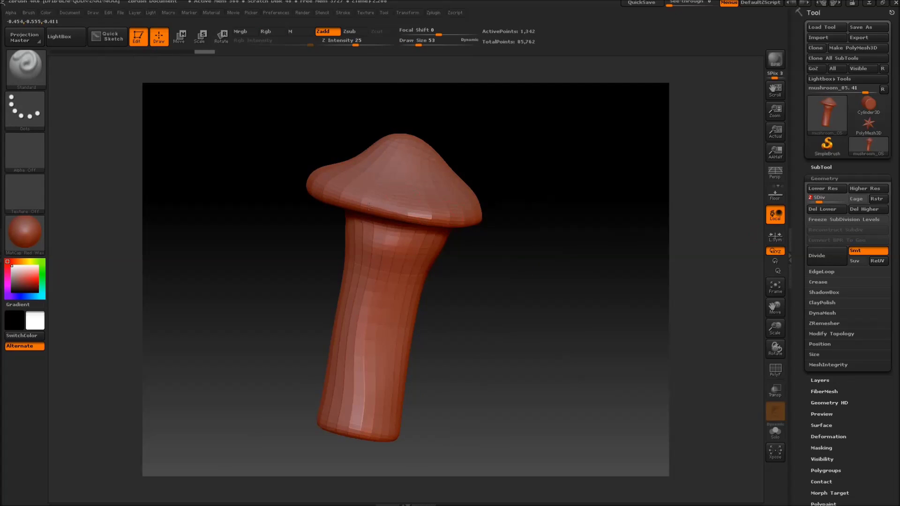
{"action": "left_click_drag", "start_coordinate": [449, 217], "coordinate": [548, 221], "text": "shift"}
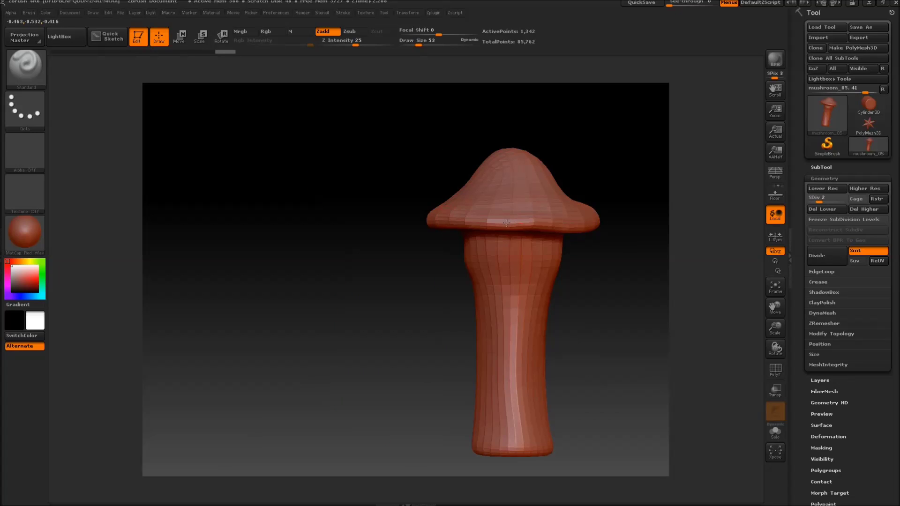
{"action": "left_click_drag", "start_coordinate": [639, 261], "coordinate": [585, 243]}
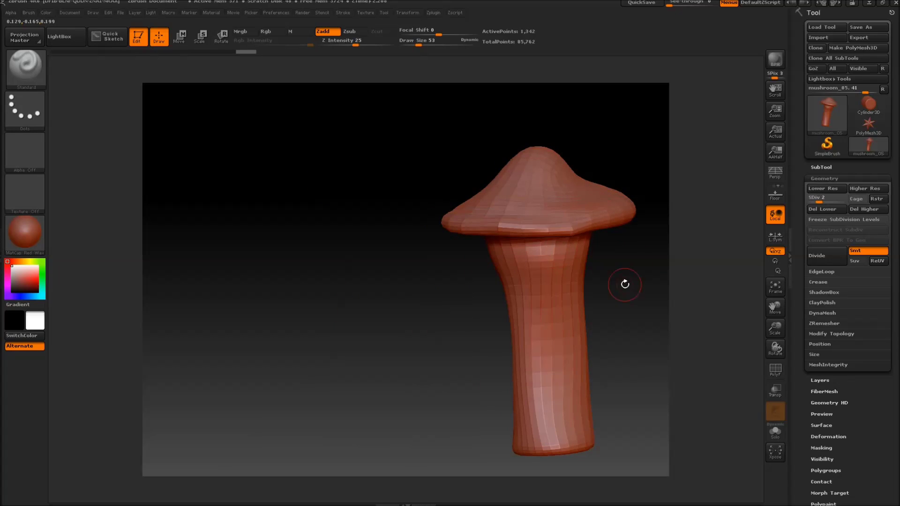
{"action": "left_click_drag", "start_coordinate": [482, 228], "coordinate": [557, 178]}
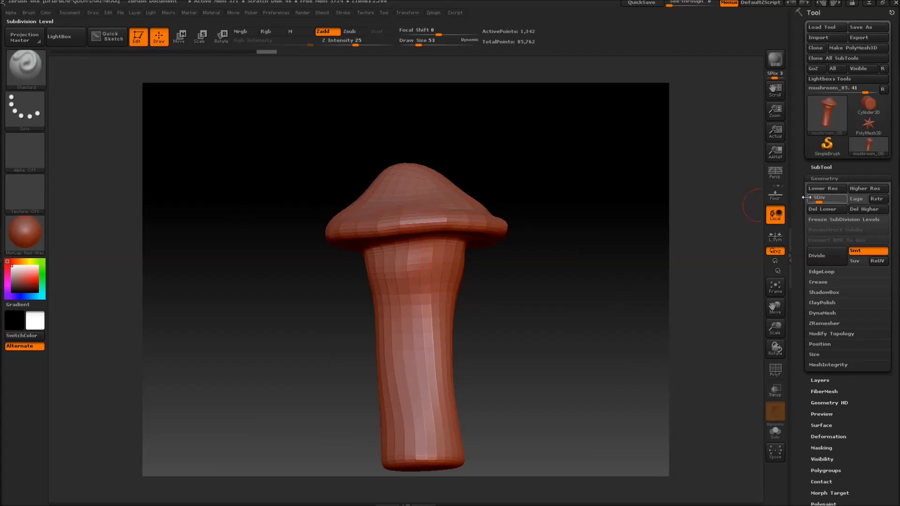
{"action": "left_click_drag", "start_coordinate": [565, 249], "coordinate": [591, 282]}
{"action": "left_click_drag", "start_coordinate": [418, 44], "coordinate": [421, 45]}
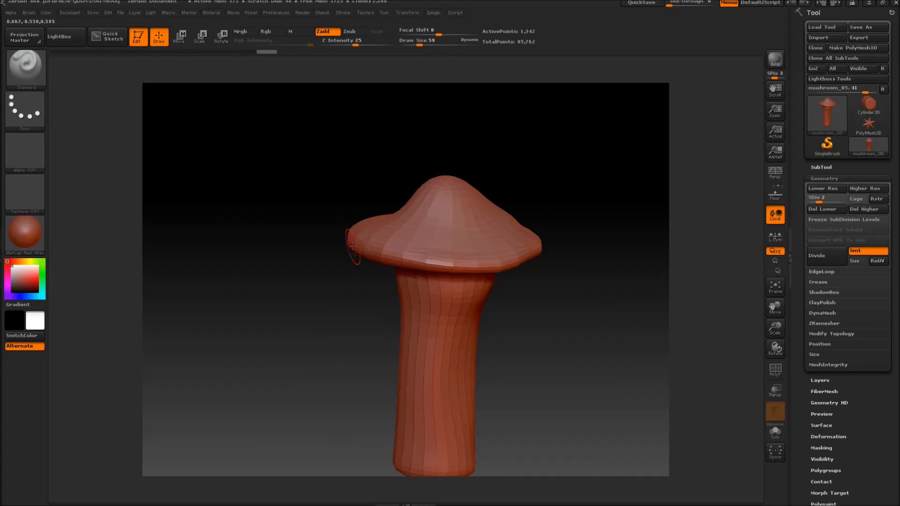
{"action": "mouse_move", "coordinate": [361, 248]}
{"action": "left_mouse_down"}
{"action": "mouse_move", "coordinate": [581, 295]}
{"action": "mouse_move", "coordinate": [570, 211]}
{"action": "left_mouse_up"}
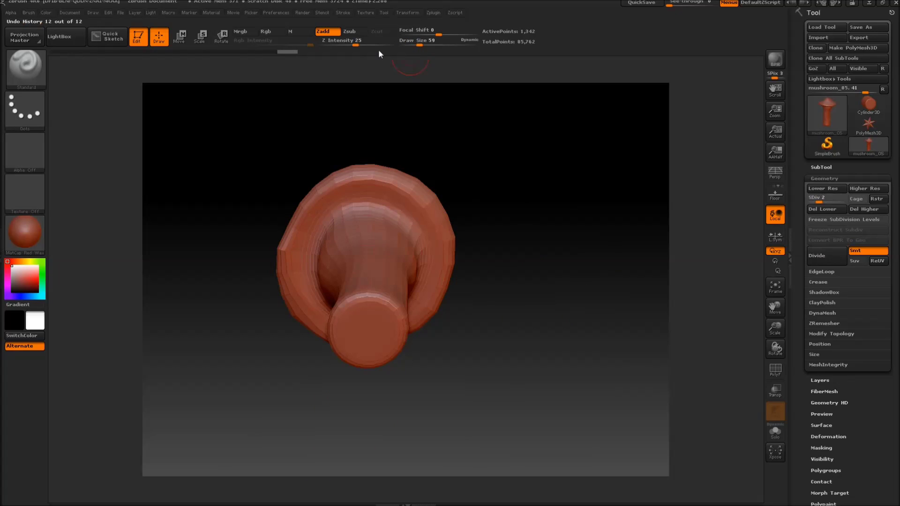
Switch the brush to Zsub and carve a groove along the inner cap rim.
{"action": "left_click", "coordinate": [355, 34]}
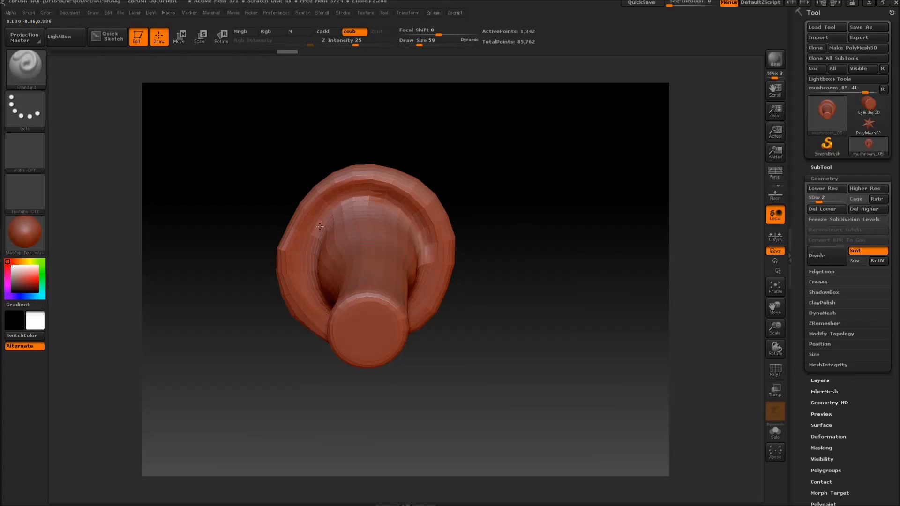
{"action": "left_click_drag", "start_coordinate": [567, 373], "coordinate": [272, 334]}
{"action": "mouse_move", "coordinate": [299, 279]}
{"action": "left_mouse_down"}
{"action": "mouse_move", "coordinate": [459, 284]}
{"action": "mouse_move", "coordinate": [502, 334]}
{"action": "mouse_move", "coordinate": [500, 383]}
{"action": "left_mouse_up"}
{"action": "mouse_move", "coordinate": [519, 293]}
{"action": "left_mouse_down"}
{"action": "mouse_move", "coordinate": [512, 251]}
{"action": "mouse_move", "coordinate": [502, 305]}
{"action": "mouse_move", "coordinate": [486, 295]}
{"action": "left_mouse_up"}
Undo a stray dent made at brush size 122 and switch back to Zadd.
{"action": "left_click_drag", "start_coordinate": [420, 42], "coordinate": [427, 42]}
{"action": "left_click_drag", "start_coordinate": [396, 242], "coordinate": [347, 266]}
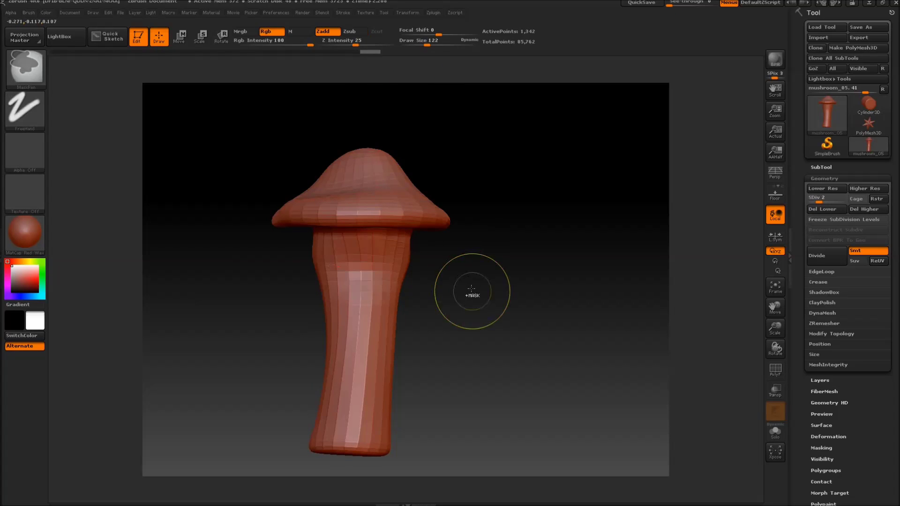
{"action": "key", "text": "ctrl+z"}
{"action": "left_click", "coordinate": [324, 32]}
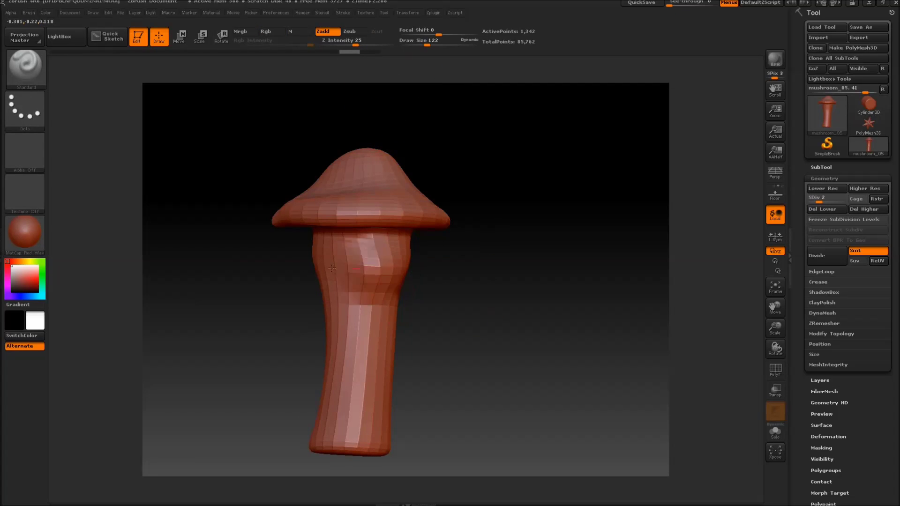
Step up to subdivision level 3, inspect the mushroom from several angles, and minimise ZBrush.
{"action": "left_click_drag", "start_coordinate": [440, 289], "coordinate": [458, 287]}
{"action": "key", "text": "d"}
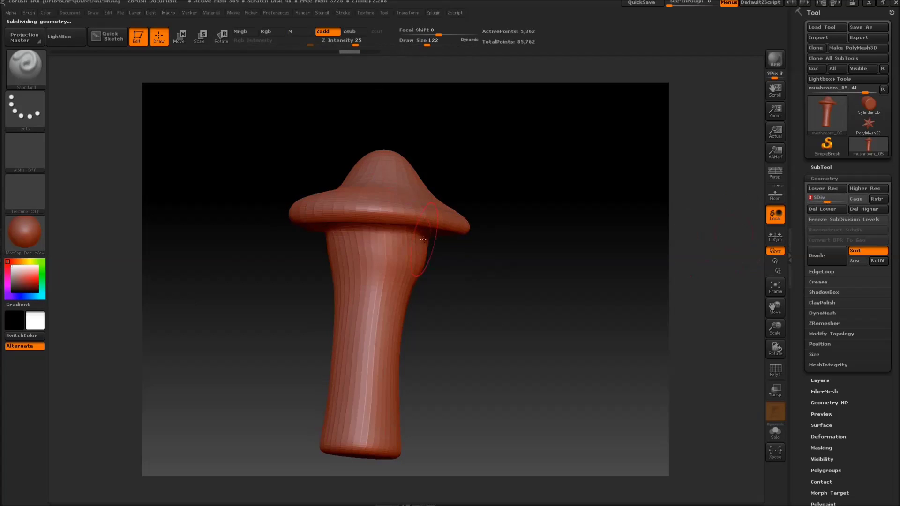
{"action": "mouse_move", "coordinate": [464, 282]}
{"action": "left_mouse_down"}
{"action": "mouse_move", "coordinate": [628, 351]}
{"action": "mouse_move", "coordinate": [599, 296]}
{"action": "mouse_move", "coordinate": [600, 255]}
{"action": "mouse_move", "coordinate": [605, 361]}
{"action": "mouse_move", "coordinate": [632, 347]}
{"action": "mouse_move", "coordinate": [580, 227]}
{"action": "mouse_move", "coordinate": [583, 307]}
{"action": "left_mouse_up"}
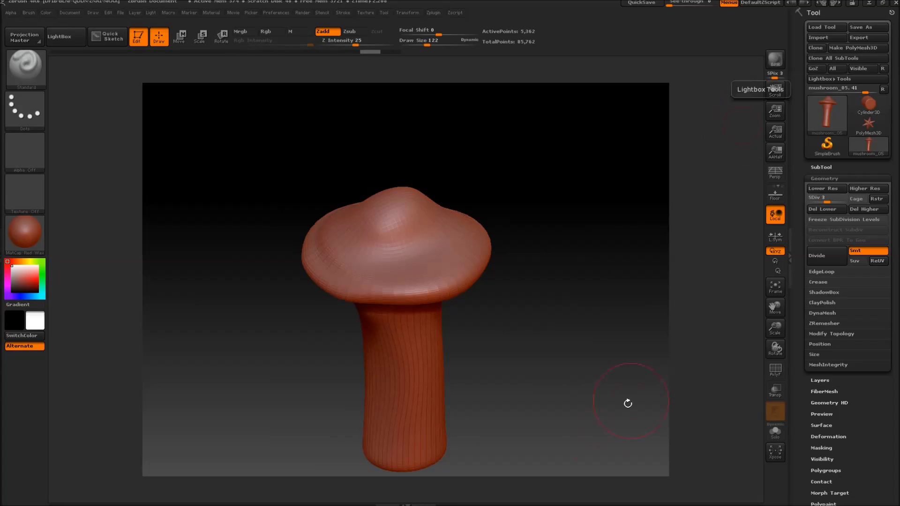
{"action": "left_click_drag", "start_coordinate": [627, 404], "coordinate": [238, 157]}
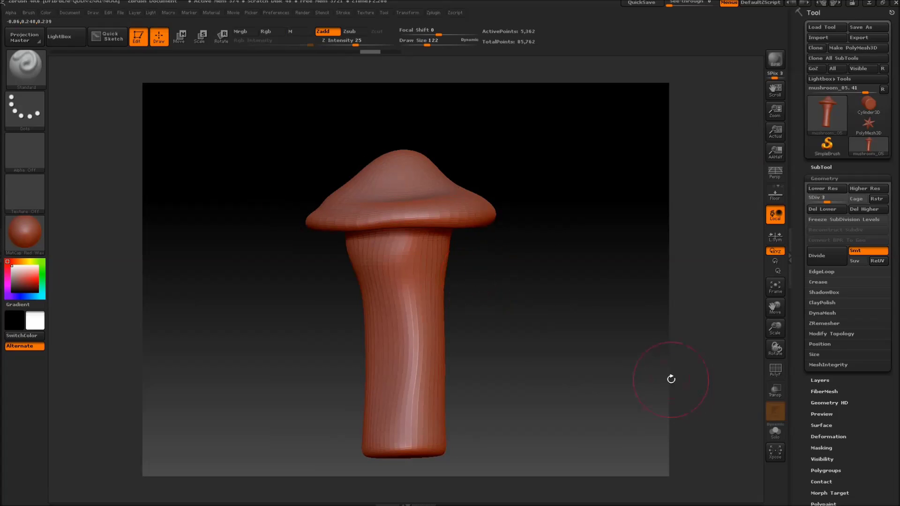
{"action": "left_click_drag", "start_coordinate": [671, 378], "coordinate": [442, 268]}
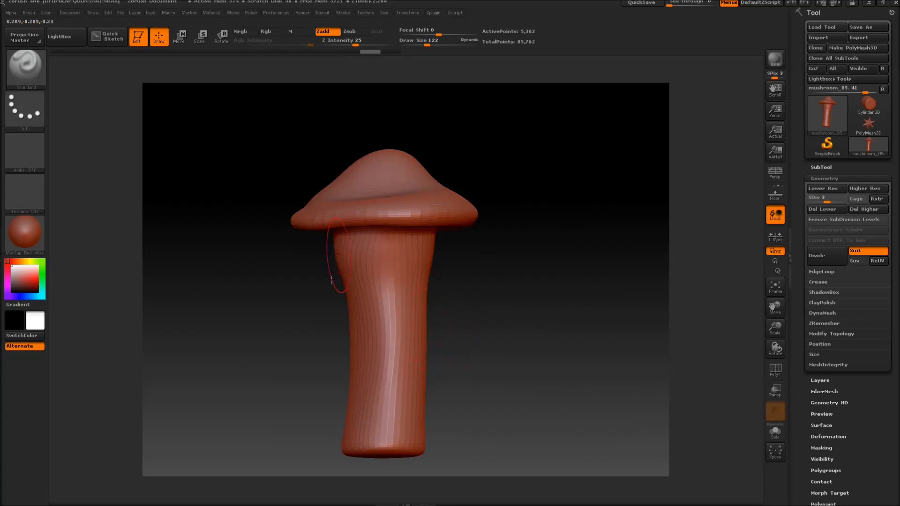
{"action": "left_click_drag", "start_coordinate": [538, 308], "coordinate": [567, 327]}
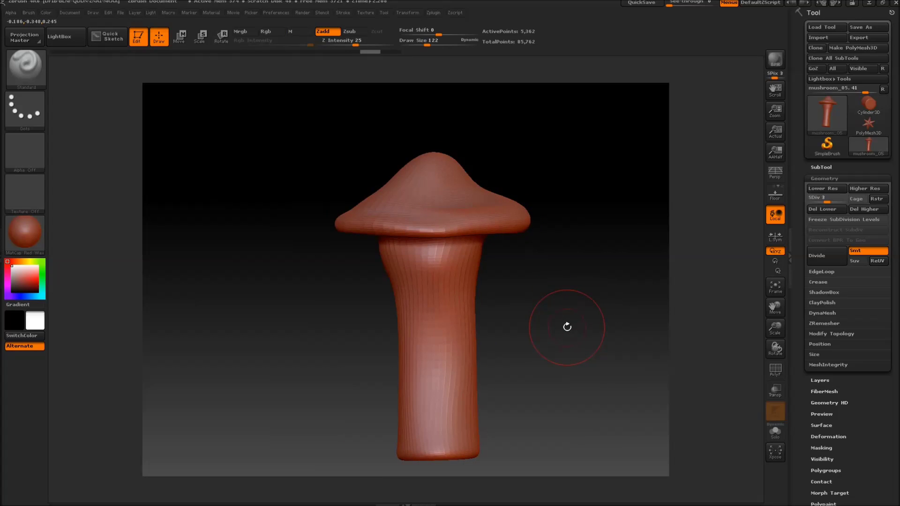
{"action": "mouse_move", "coordinate": [569, 330]}
{"action": "left_mouse_down"}
{"action": "mouse_move", "coordinate": [576, 197]}
{"action": "mouse_move", "coordinate": [588, 360]}
{"action": "left_mouse_up"}
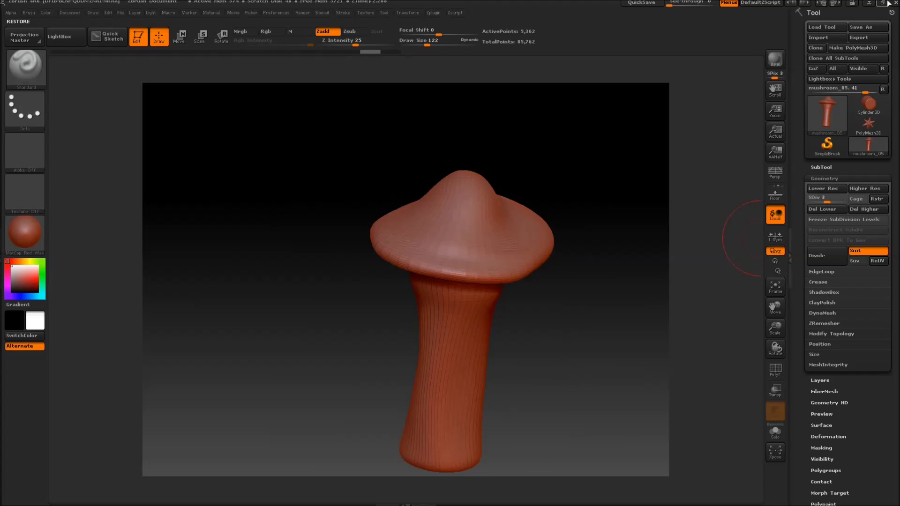
{"action": "left_click", "coordinate": [868, 3]}
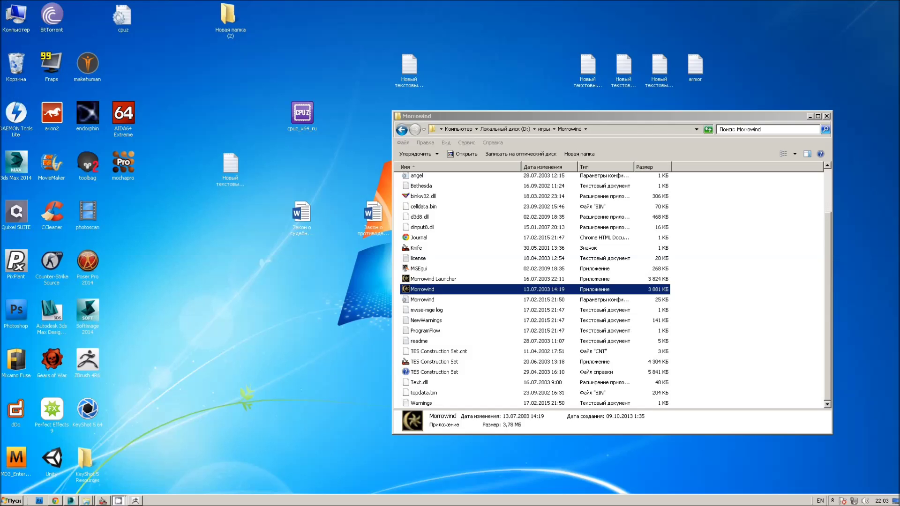
{"action": "left_click", "coordinate": [120, 501]}
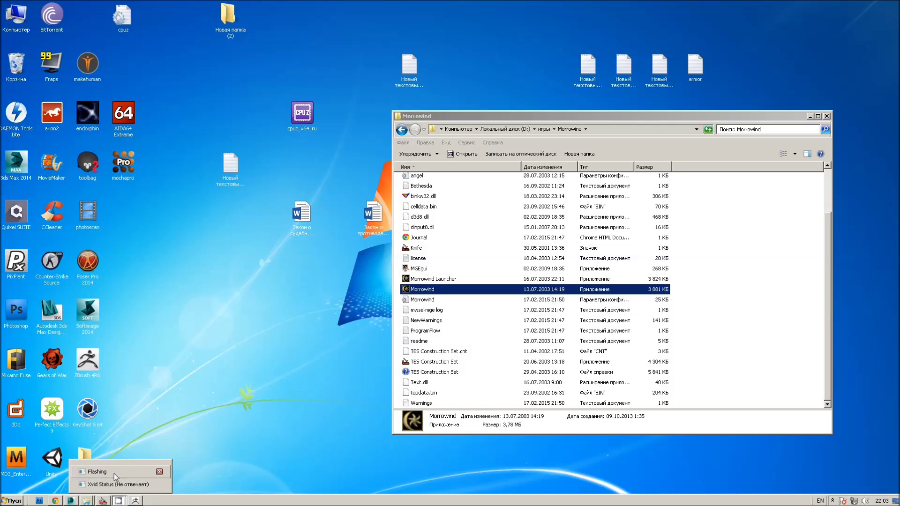
{"action": "left_click", "coordinate": [114, 501]}
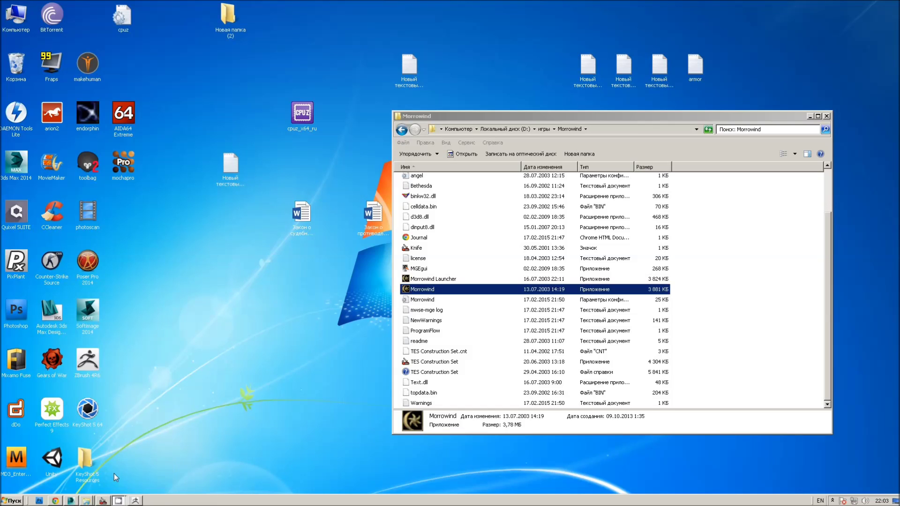
{"action": "left_click", "coordinate": [120, 501]}
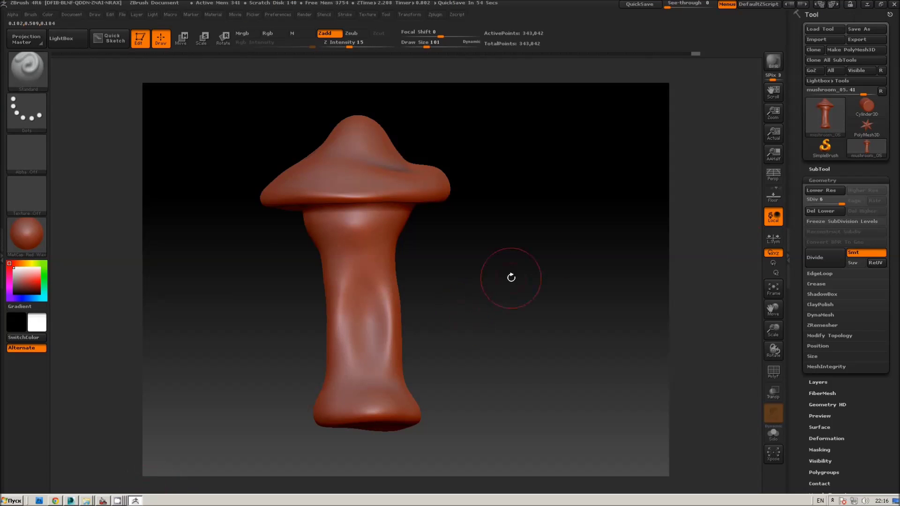
Orbit the level-6 mushroom to check its sides and cap top, then minimise ZBrush.
{"action": "mouse_move", "coordinate": [547, 263]}
{"action": "left_mouse_down"}
{"action": "mouse_move", "coordinate": [558, 263]}
{"action": "mouse_move", "coordinate": [538, 291]}
{"action": "mouse_move", "coordinate": [569, 229]}
{"action": "mouse_move", "coordinate": [577, 255]}
{"action": "mouse_move", "coordinate": [635, 248]}
{"action": "left_mouse_up"}
{"action": "mouse_move", "coordinate": [595, 301]}
{"action": "left_mouse_down"}
{"action": "mouse_move", "coordinate": [603, 271]}
{"action": "mouse_move", "coordinate": [588, 325]}
{"action": "mouse_move", "coordinate": [602, 260]}
{"action": "mouse_move", "coordinate": [569, 251]}
{"action": "left_mouse_up"}
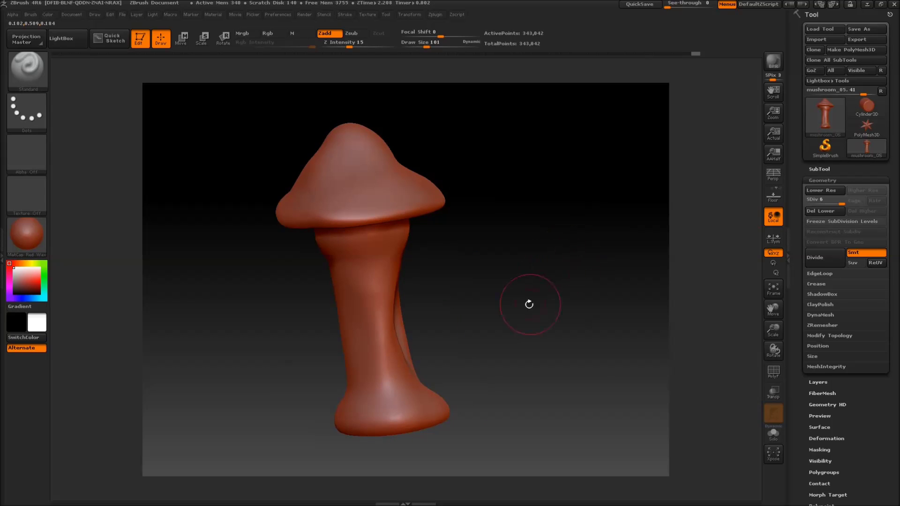
{"action": "mouse_move", "coordinate": [494, 328]}
{"action": "left_mouse_down"}
{"action": "mouse_move", "coordinate": [549, 213]}
{"action": "mouse_move", "coordinate": [538, 296]}
{"action": "mouse_move", "coordinate": [519, 312]}
{"action": "mouse_move", "coordinate": [547, 291]}
{"action": "left_mouse_up"}
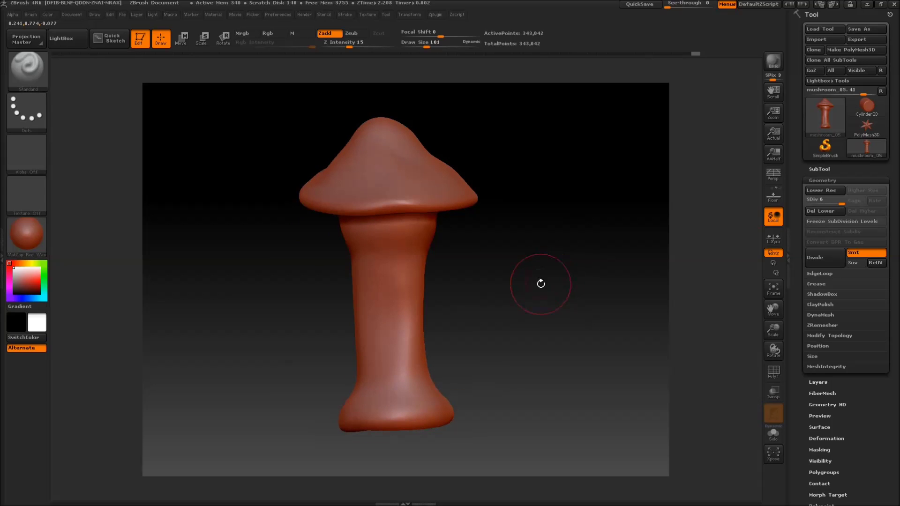
{"action": "left_click", "coordinate": [880, 4]}
Navigate Explorer through Progect > morrowind > Mushrooms > mushroom_05.
{"action": "double_click", "coordinate": [422, 268]}
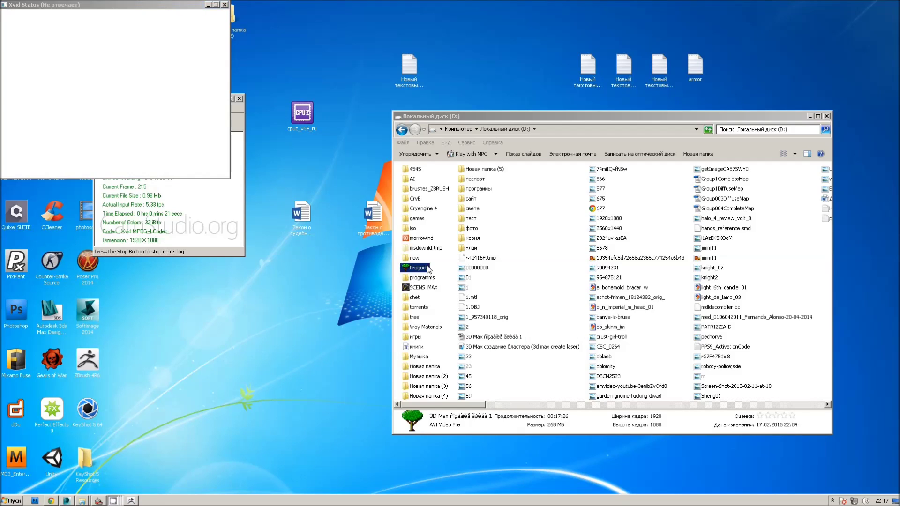
{"action": "scroll", "coordinate": [443, 321], "scroll_direction": "down", "scroll_amount": 4}
{"action": "scroll", "coordinate": [449, 330], "scroll_direction": "down", "scroll_amount": 4}
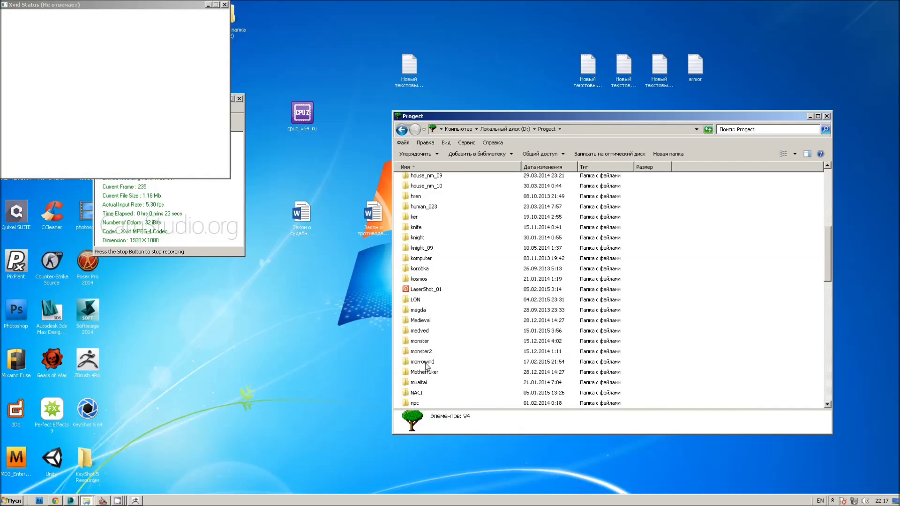
{"action": "double_click", "coordinate": [424, 362]}
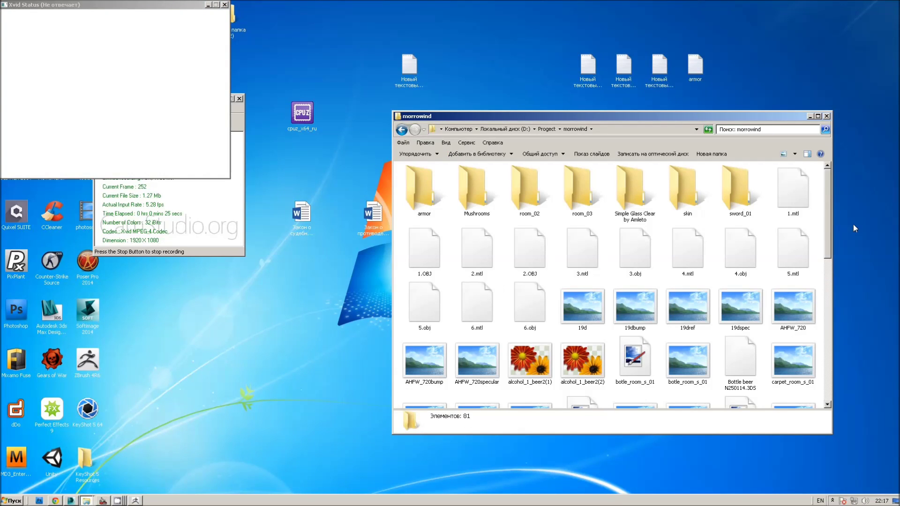
{"action": "double_click", "coordinate": [476, 200]}
{"action": "double_click", "coordinate": [441, 177]}
View reference photo 2009_08100035, then advance to 21789, zooming in on each.
{"action": "left_click", "coordinate": [443, 200]}
{"action": "double_click", "coordinate": [443, 200]}
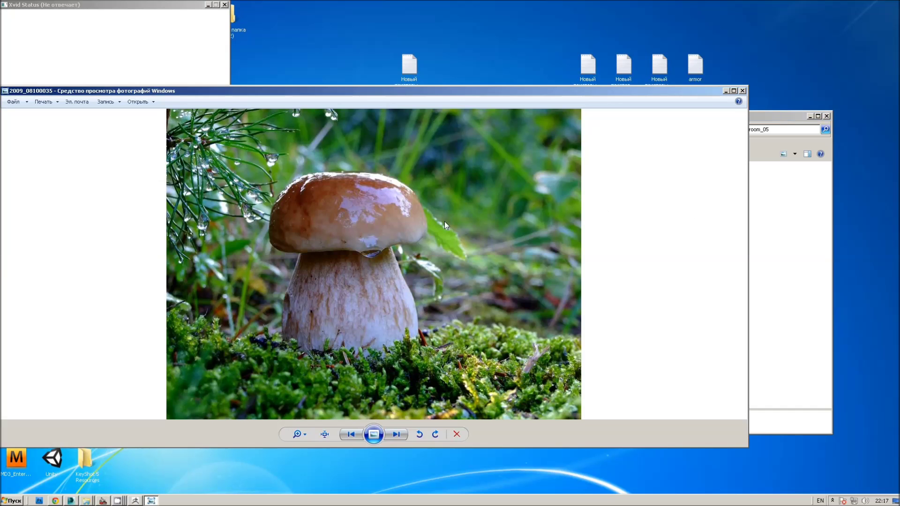
{"action": "scroll", "coordinate": [298, 261], "scroll_direction": "up", "scroll_amount": 3}
{"action": "scroll", "coordinate": [316, 311], "scroll_direction": "down", "scroll_amount": 3}
{"action": "left_click", "coordinate": [396, 434]}
{"action": "scroll", "coordinate": [445, 243], "scroll_direction": "up", "scroll_amount": 3}
{"action": "scroll", "coordinate": [445, 242], "scroll_direction": "down", "scroll_amount": 1}
{"action": "scroll", "coordinate": [445, 243], "scroll_direction": "down", "scroll_amount": 2}
Browse photos dsc01390 and Kees292G-VA with zooming, then close Windows Photo Viewer.
{"action": "left_click", "coordinate": [400, 435]}
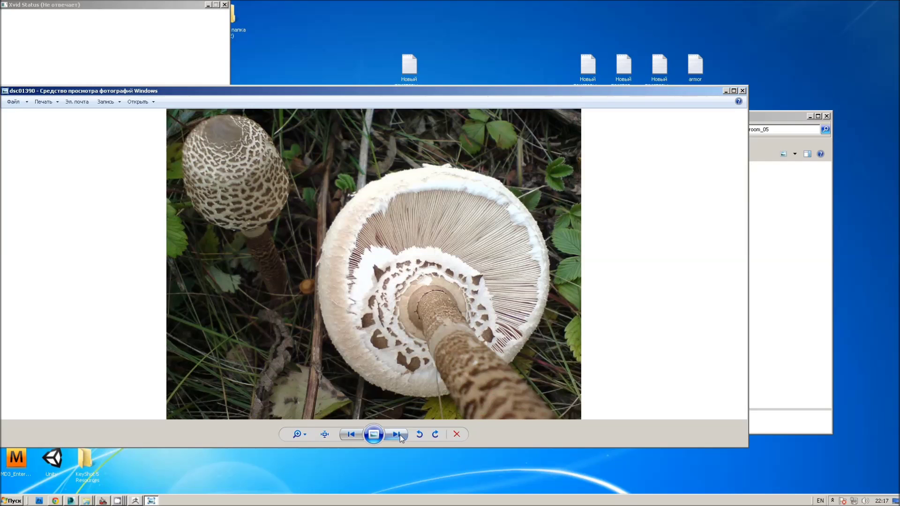
{"action": "scroll", "coordinate": [461, 187], "scroll_direction": "up", "scroll_amount": 3}
{"action": "scroll", "coordinate": [460, 187], "scroll_direction": "down", "scroll_amount": 3}
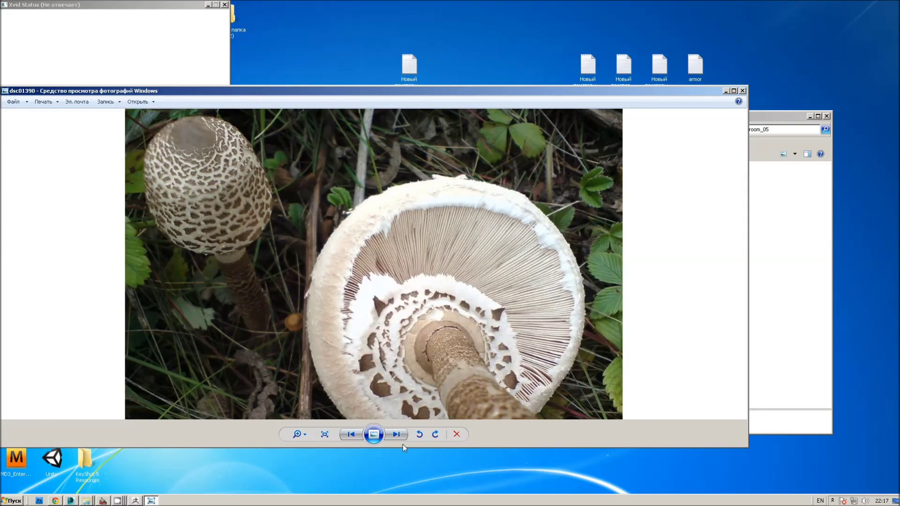
{"action": "left_click", "coordinate": [398, 435]}
{"action": "scroll", "coordinate": [422, 192], "scroll_direction": "up", "scroll_amount": 3}
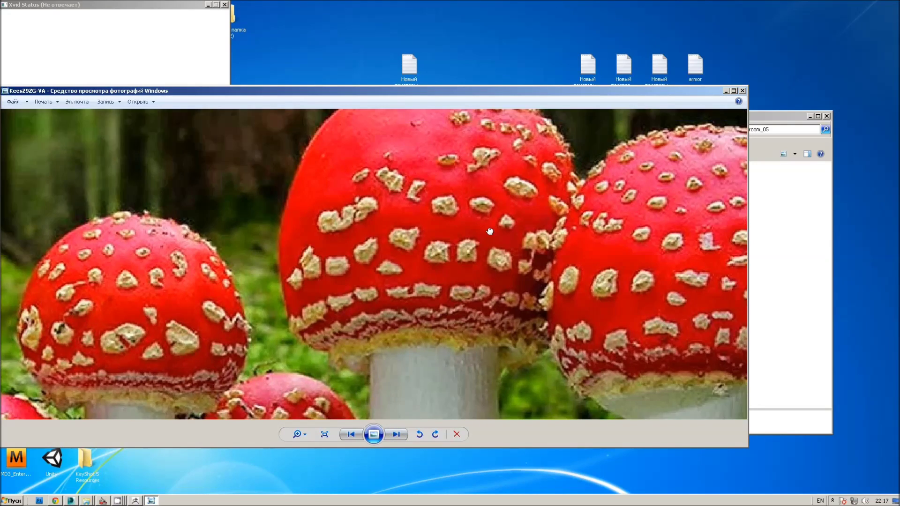
{"action": "scroll", "coordinate": [308, 241], "scroll_direction": "down", "scroll_amount": 2}
{"action": "scroll", "coordinate": [328, 258], "scroll_direction": "down", "scroll_amount": 2}
{"action": "scroll", "coordinate": [452, 241], "scroll_direction": "up", "scroll_amount": 2}
{"action": "scroll", "coordinate": [452, 241], "scroll_direction": "down", "scroll_amount": 2}
{"action": "scroll", "coordinate": [451, 223], "scroll_direction": "up", "scroll_amount": 3}
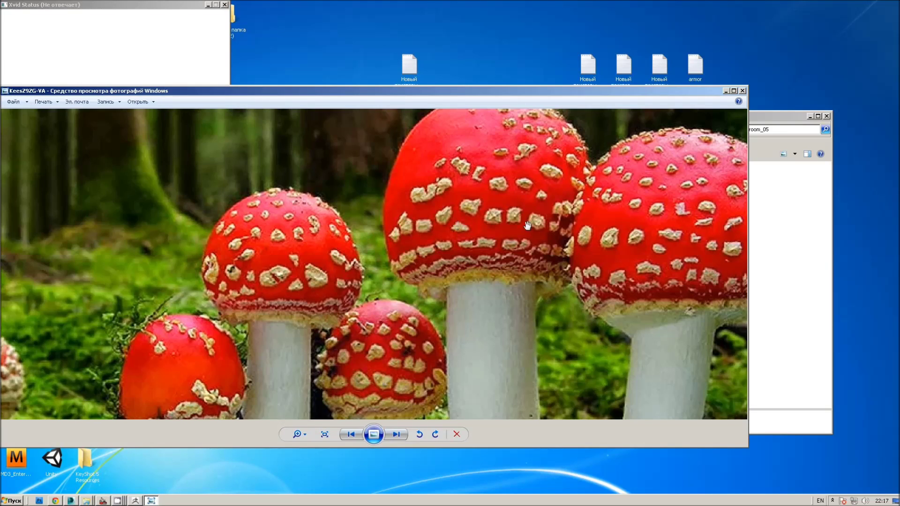
{"action": "scroll", "coordinate": [430, 281], "scroll_direction": "down", "scroll_amount": 1}
{"action": "scroll", "coordinate": [430, 282], "scroll_direction": "down", "scroll_amount": 3}
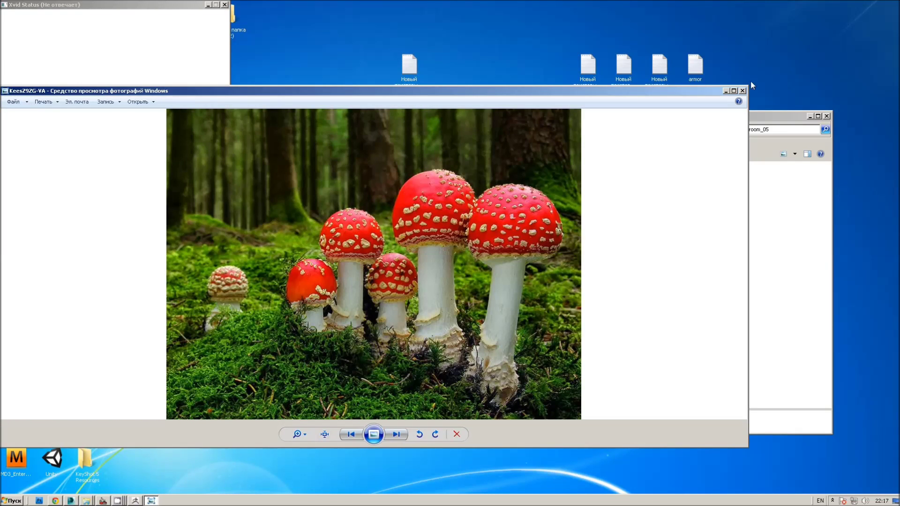
{"action": "left_click", "coordinate": [744, 92]}
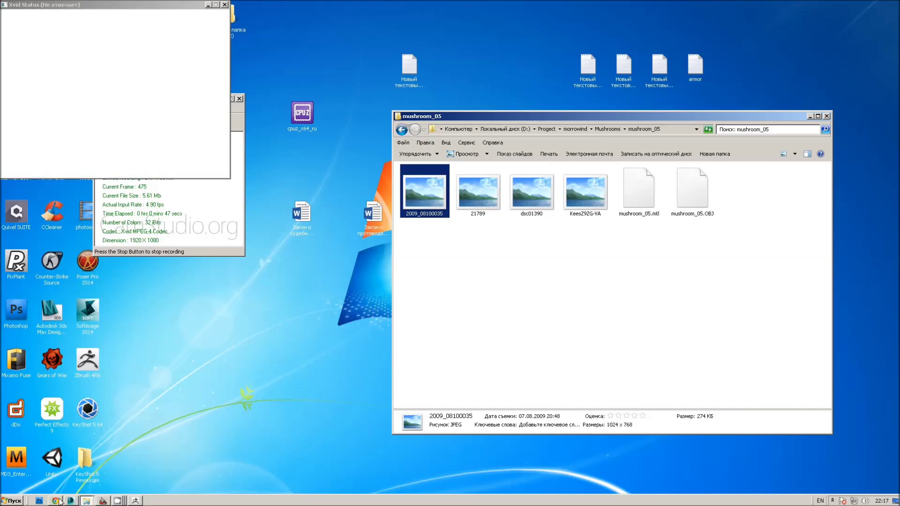
Search Google Images for 'мухомор' in place of the previous query.
{"action": "left_click", "coordinate": [56, 500]}
{"action": "scroll", "coordinate": [310, 167], "scroll_direction": "down", "scroll_amount": 5}
{"action": "scroll", "coordinate": [310, 167], "scroll_direction": "down", "scroll_amount": 3}
{"action": "scroll", "coordinate": [310, 167], "scroll_direction": "down", "scroll_amount": 3}
{"action": "scroll", "coordinate": [310, 168], "scroll_direction": "down", "scroll_amount": 3}
{"action": "scroll", "coordinate": [309, 168], "scroll_direction": "down", "scroll_amount": 3}
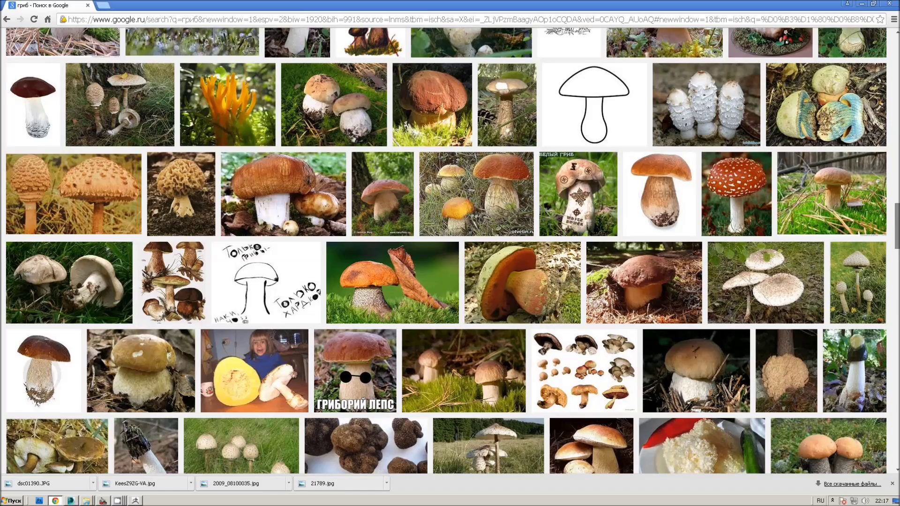
{"action": "key", "text": "Home"}
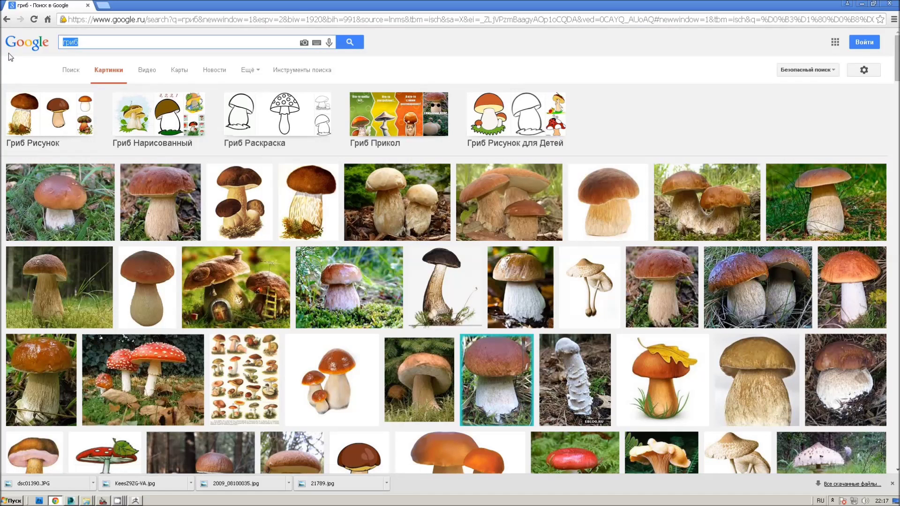
{"action": "type", "text": "мухомор"}
{"action": "key", "text": "Return"}
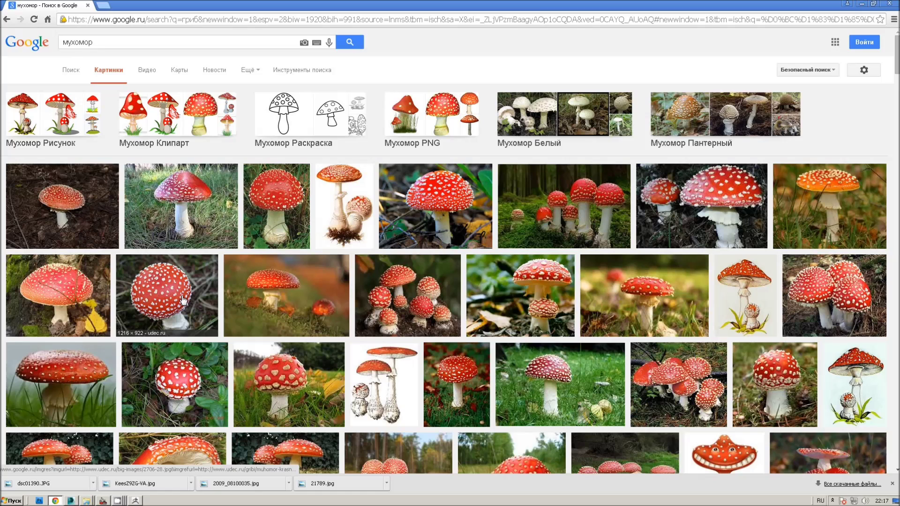
Save a red, white-spotted fly agaric photo as 40FD30FE77AA-34.jpg.
{"action": "mouse_move", "coordinate": [435, 205]}
{"action": "left_click", "coordinate": [461, 200]}
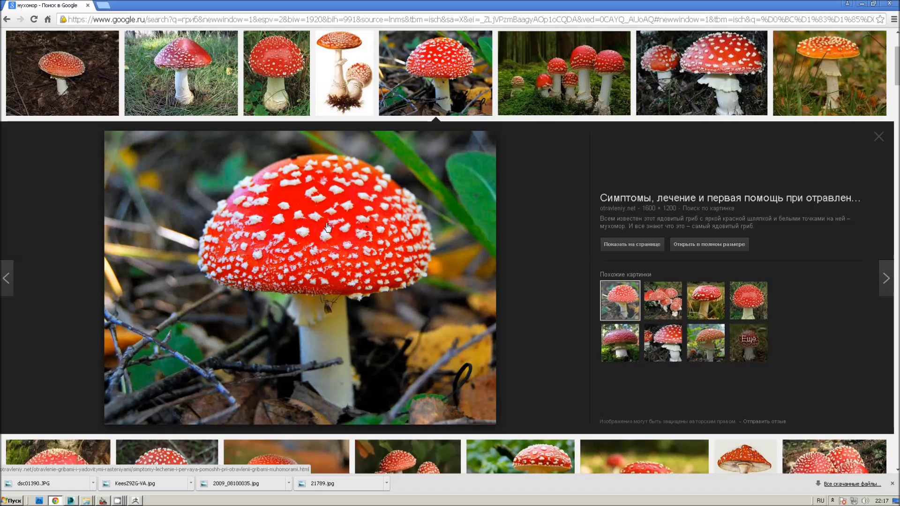
{"action": "right_click", "coordinate": [328, 227]}
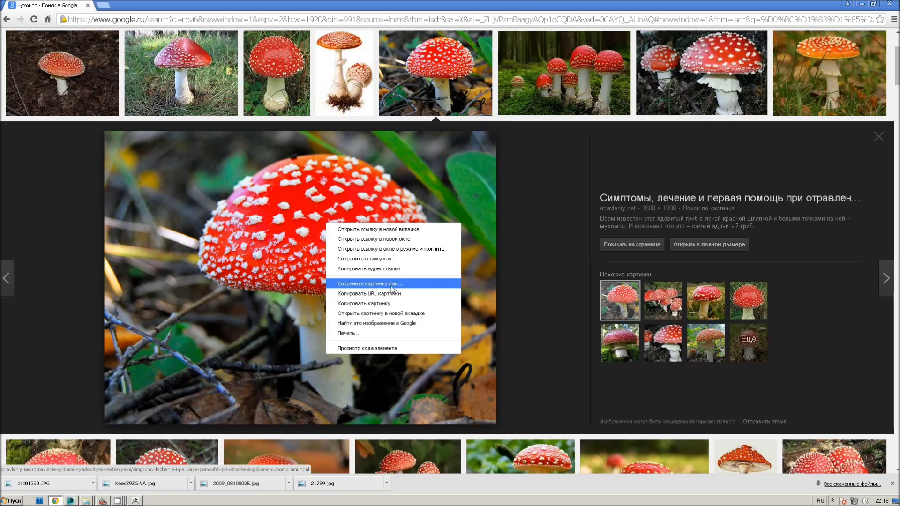
{"action": "left_click", "coordinate": [391, 287]}
{"action": "left_click", "coordinate": [355, 238]}
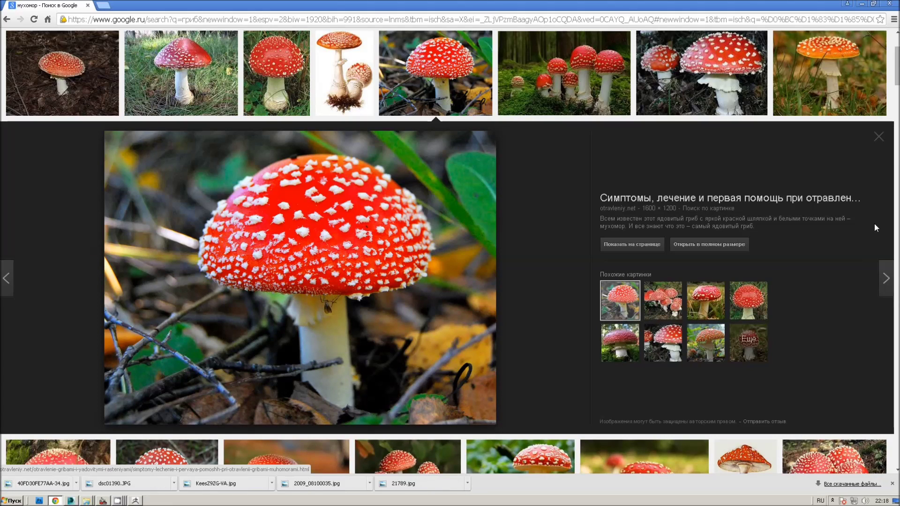
Close the preview, minimise Chrome, and return to the mushroom in ZBrush.
{"action": "left_click", "coordinate": [881, 146]}
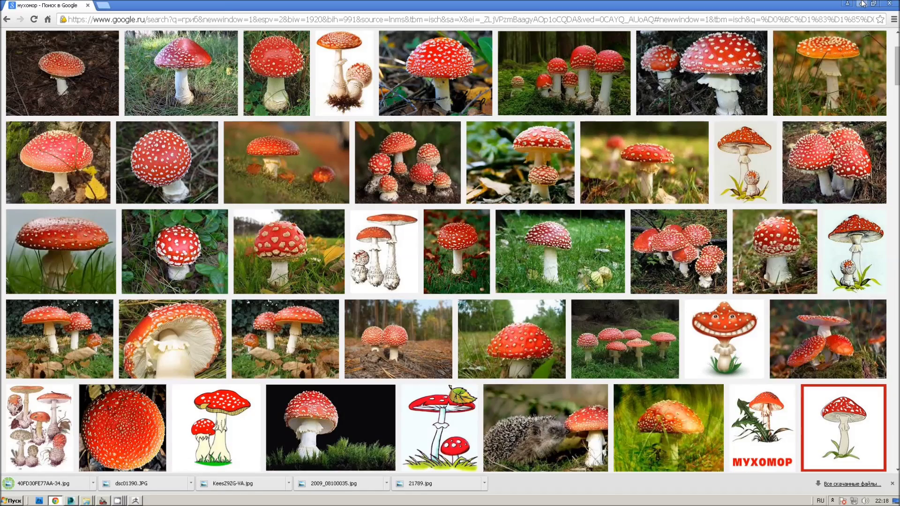
{"action": "left_click", "coordinate": [861, 3]}
{"action": "left_click", "coordinate": [136, 501]}
{"action": "mouse_move", "coordinate": [492, 376]}
{"action": "left_mouse_down"}
{"action": "mouse_move", "coordinate": [558, 322]}
{"action": "mouse_move", "coordinate": [492, 327]}
{"action": "left_mouse_up"}
Try white and ReflectedPlasticB materials, settling on FastShader for the mushroom.
{"action": "left_click", "coordinate": [27, 234]}
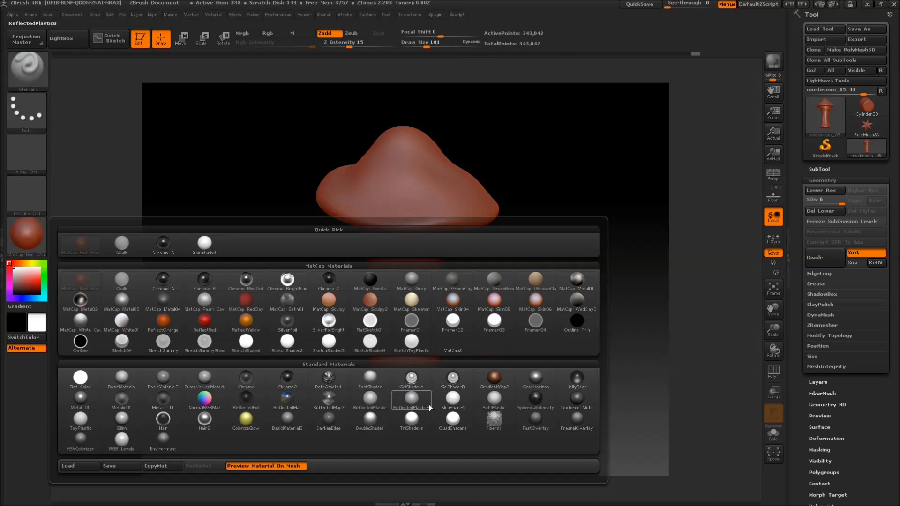
{"action": "left_click", "coordinate": [453, 398]}
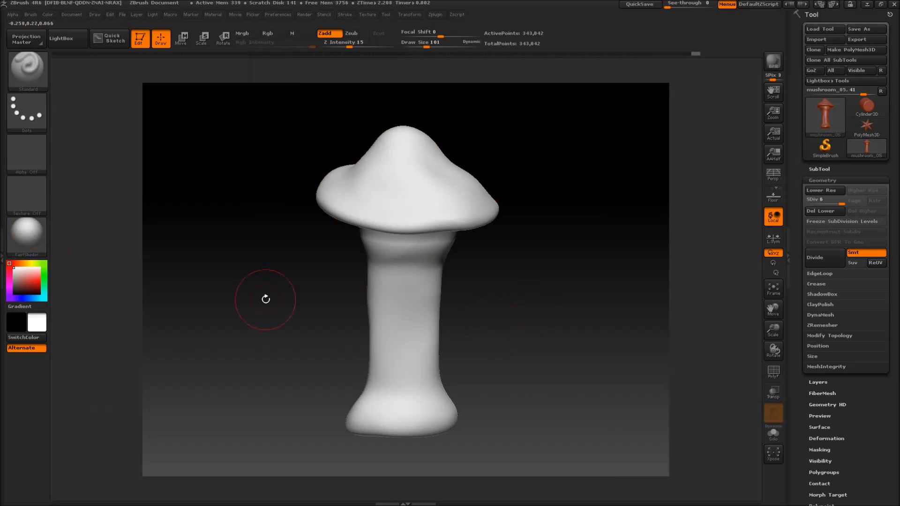
{"action": "left_click", "coordinate": [13, 238]}
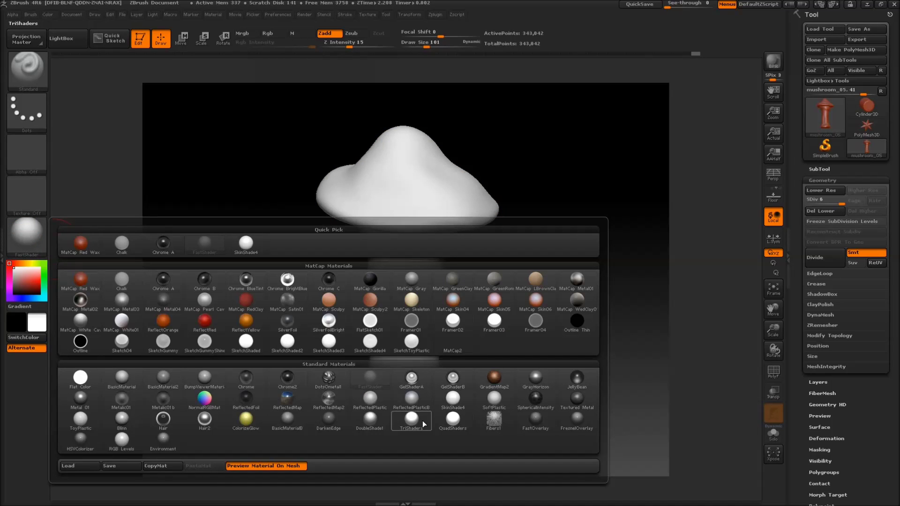
{"action": "left_click", "coordinate": [425, 401]}
{"action": "left_click_drag", "start_coordinate": [544, 341], "coordinate": [430, 332]}
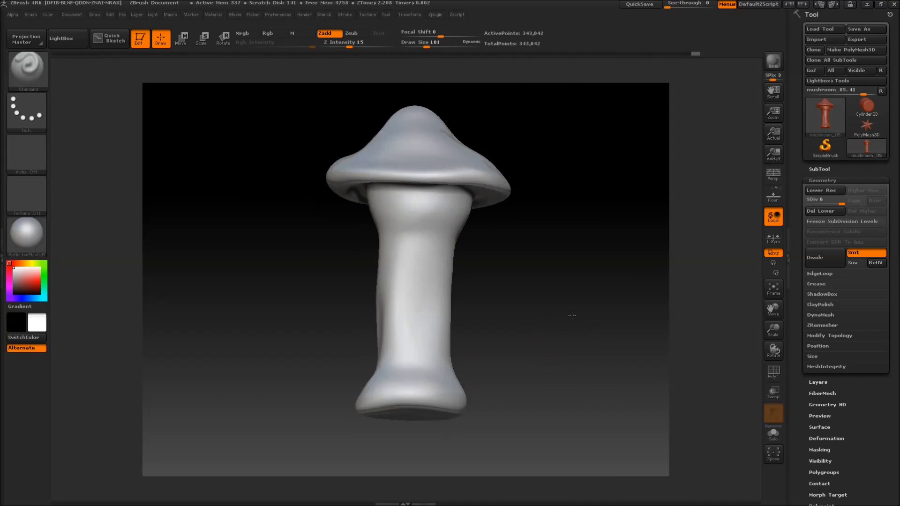
{"action": "left_click", "coordinate": [43, 243]}
{"action": "left_click", "coordinate": [372, 380]}
{"action": "mouse_move", "coordinate": [554, 347]}
{"action": "left_mouse_down"}
{"action": "mouse_move", "coordinate": [587, 284]}
{"action": "mouse_move", "coordinate": [490, 320]}
{"action": "left_mouse_up"}
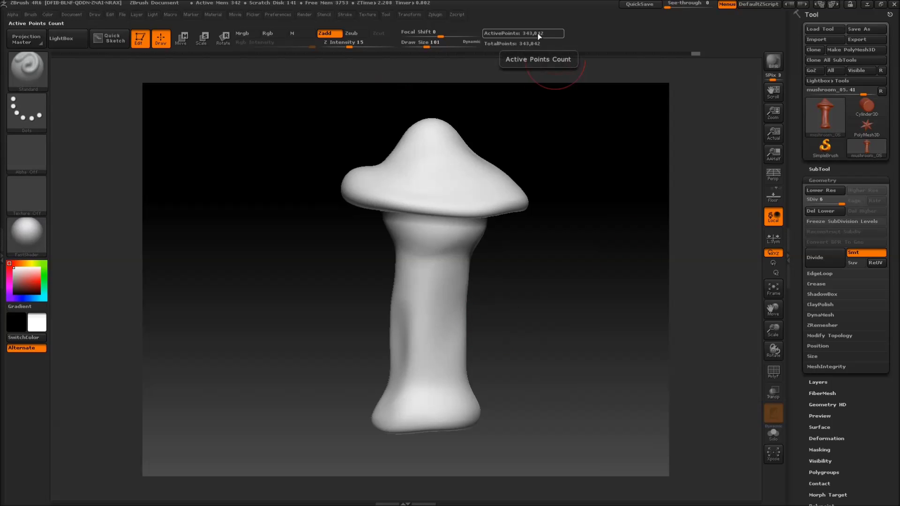
Subdivide the mushroom to level 7, about 1.372 million points, and check UV Map settings.
{"action": "left_click", "coordinate": [824, 255]}
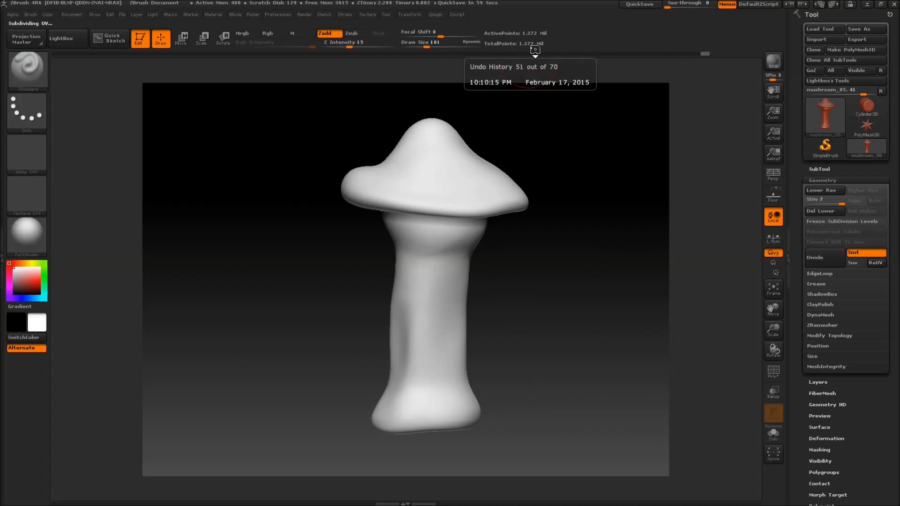
{"action": "left_click_drag", "start_coordinate": [558, 288], "coordinate": [769, 296], "text": "alt"}
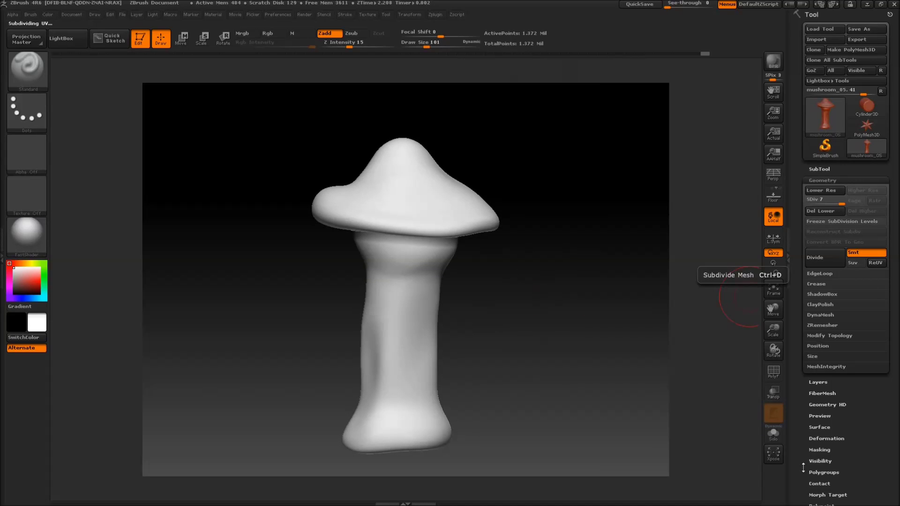
{"action": "scroll", "coordinate": [887, 426], "scroll_direction": "down", "scroll_amount": 3}
{"action": "left_click", "coordinate": [818, 403]}
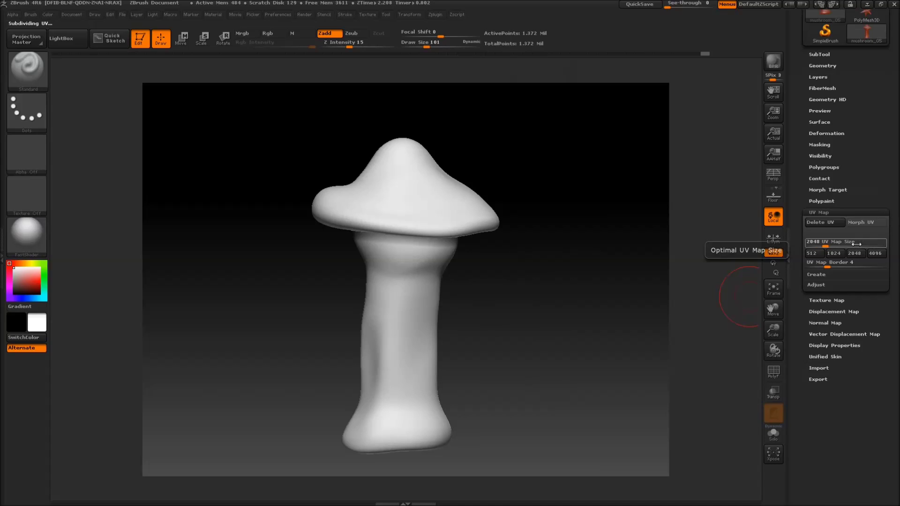
{"action": "left_click", "coordinate": [838, 212]}
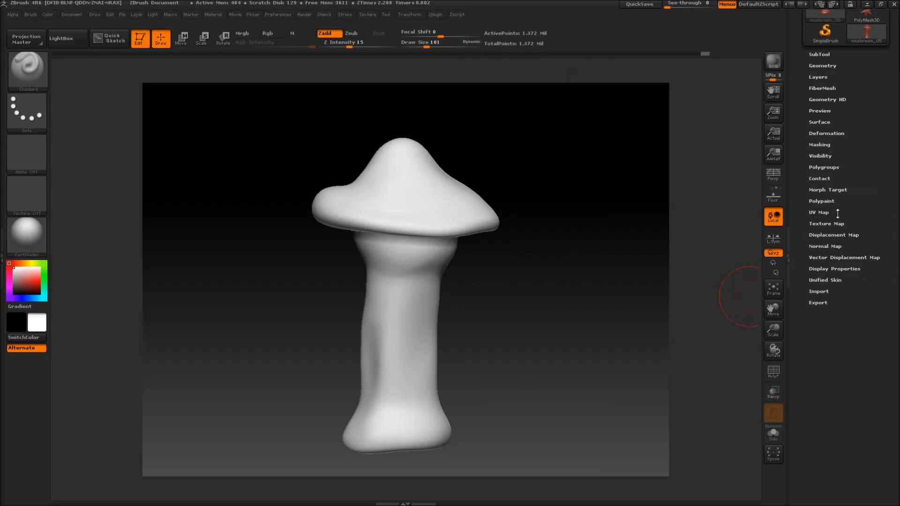
Create a new blank white texture under Tool > Texture Map and switch the brush to Rgb-only painting.
{"action": "left_click", "coordinate": [834, 224]}
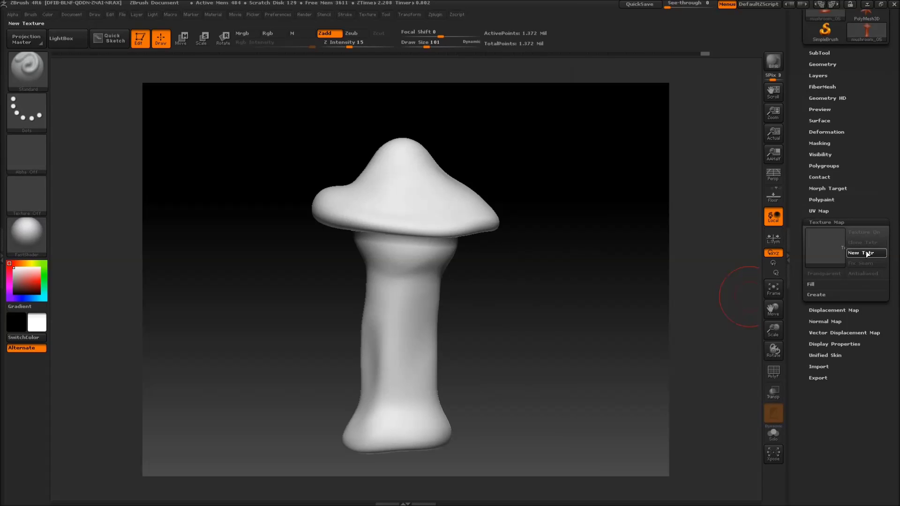
{"action": "left_click", "coordinate": [866, 253]}
{"action": "mouse_move", "coordinate": [564, 255]}
{"action": "left_mouse_down"}
{"action": "mouse_move", "coordinate": [585, 206]}
{"action": "mouse_move", "coordinate": [589, 227]}
{"action": "mouse_move", "coordinate": [533, 154]}
{"action": "left_mouse_up"}
{"action": "left_click", "coordinate": [268, 34]}
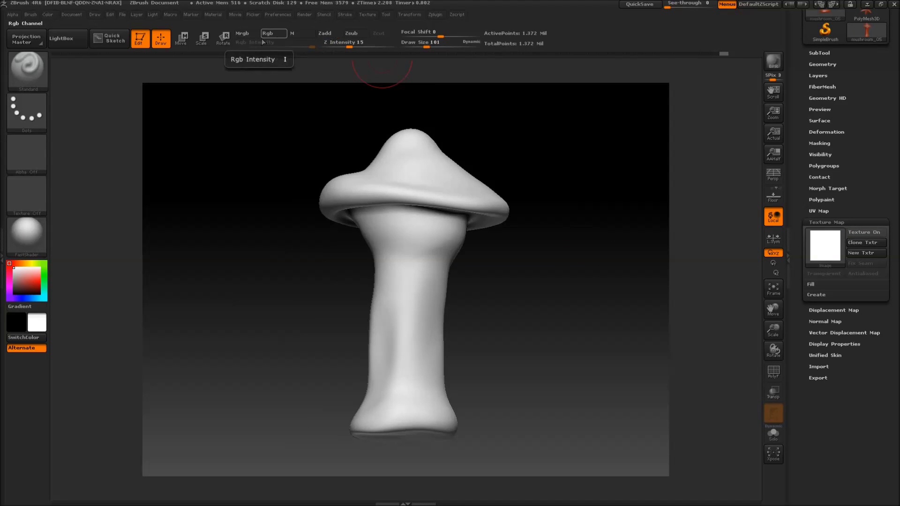
{"action": "left_click", "coordinate": [37, 206]}
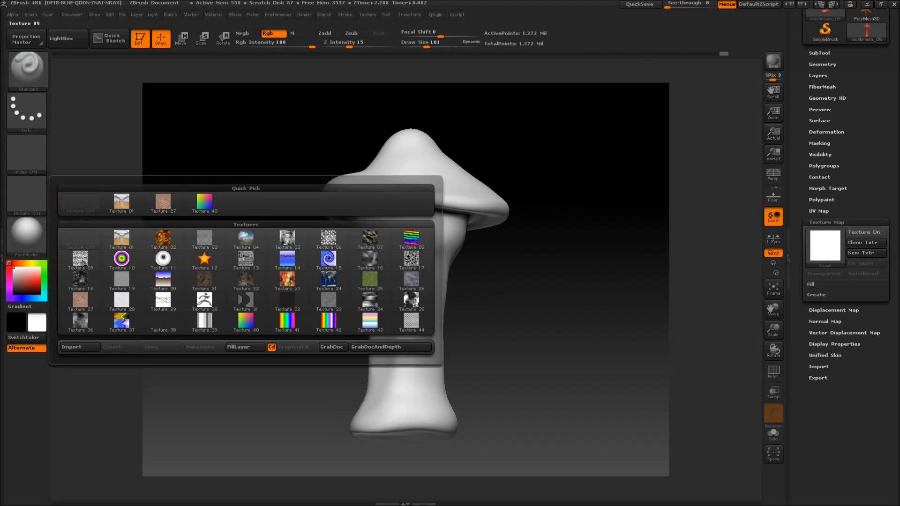
Import the photo 40FD30FE77AA-34 through the Texture popup and make it the current texture.
{"action": "left_click", "coordinate": [74, 347]}
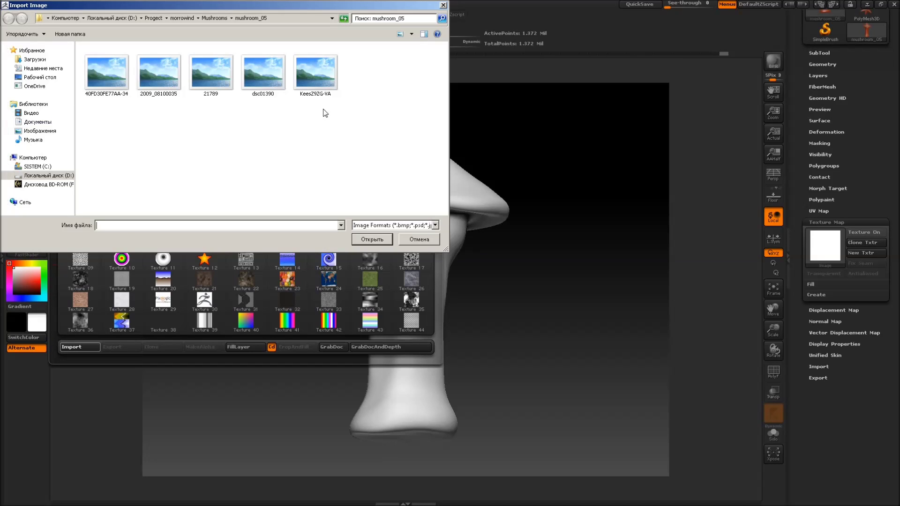
{"action": "right_click", "coordinate": [82, 70]}
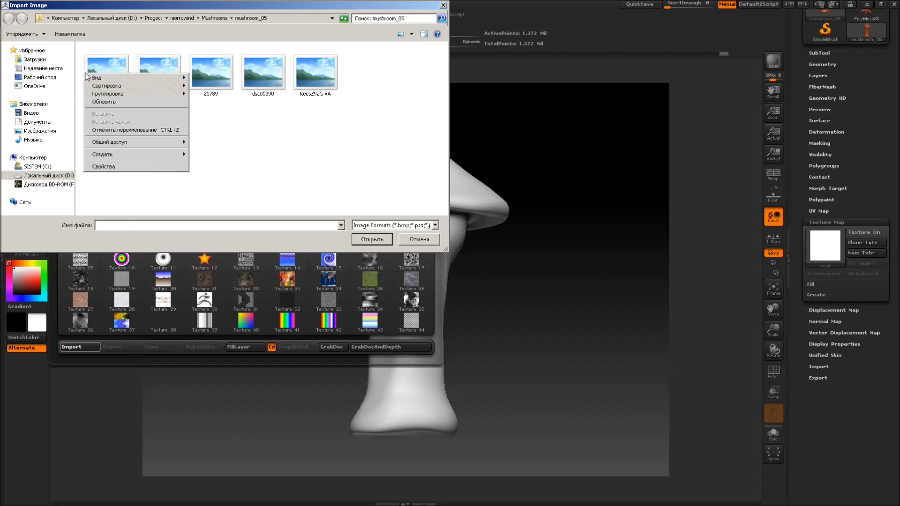
{"action": "right_click_drag", "start_coordinate": [82, 70], "coordinate": [100, 64]}
{"action": "key", "text": "Escape"}
{"action": "right_click", "coordinate": [102, 68]}
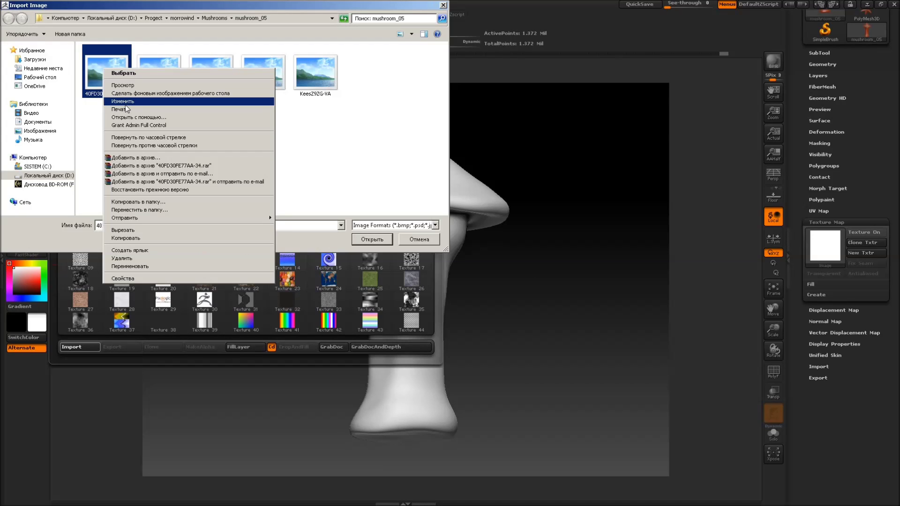
{"action": "key", "text": "Escape"}
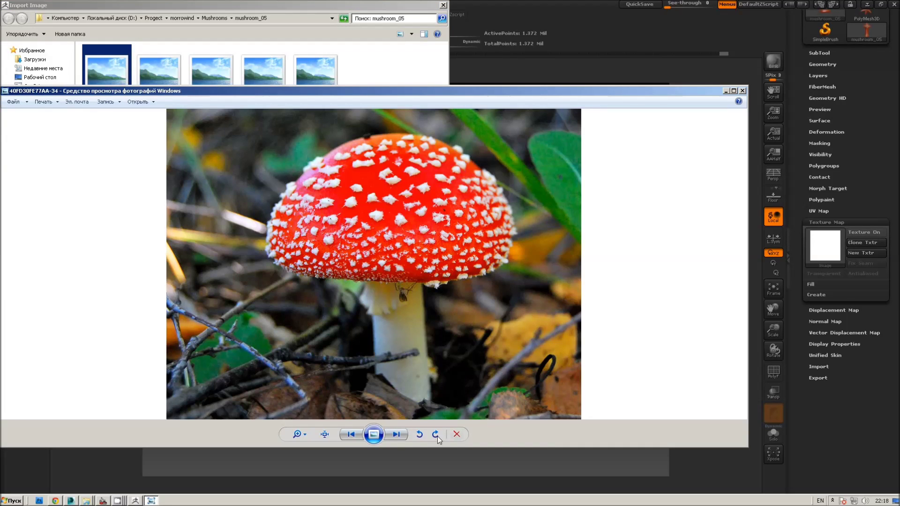
{"action": "left_click", "coordinate": [743, 91]}
{"action": "left_click", "coordinate": [376, 242]}
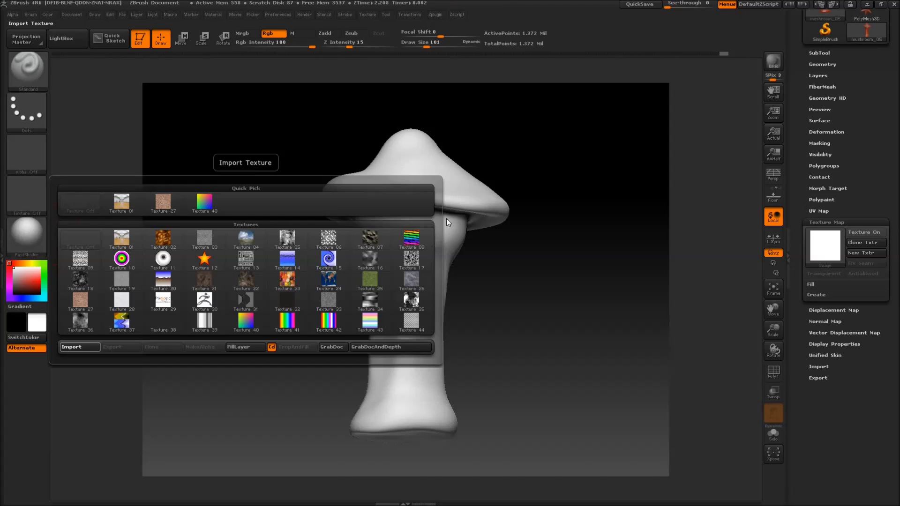
{"action": "left_click", "coordinate": [27, 193]}
{"action": "left_click", "coordinate": [245, 203]}
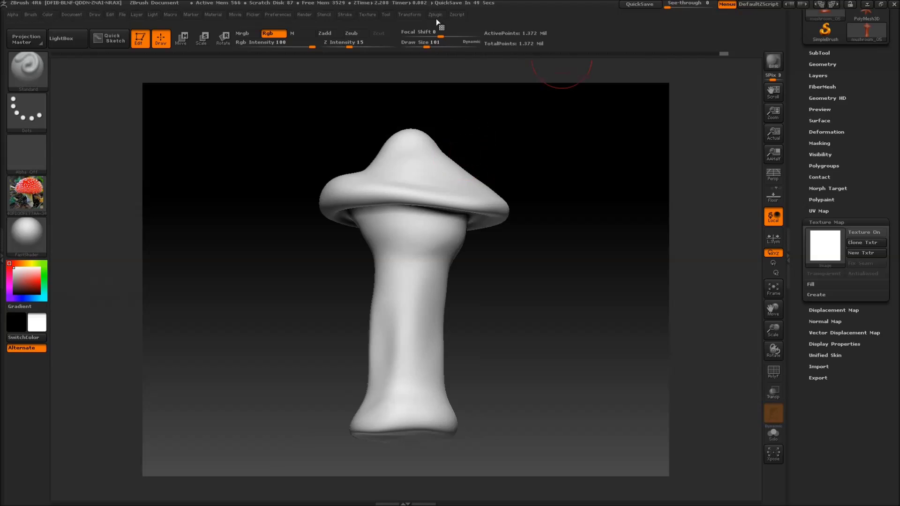
Add the 40FD30FE77AA-34 photo to Spotlight from the Texture menu.
{"action": "left_click", "coordinate": [420, 15]}
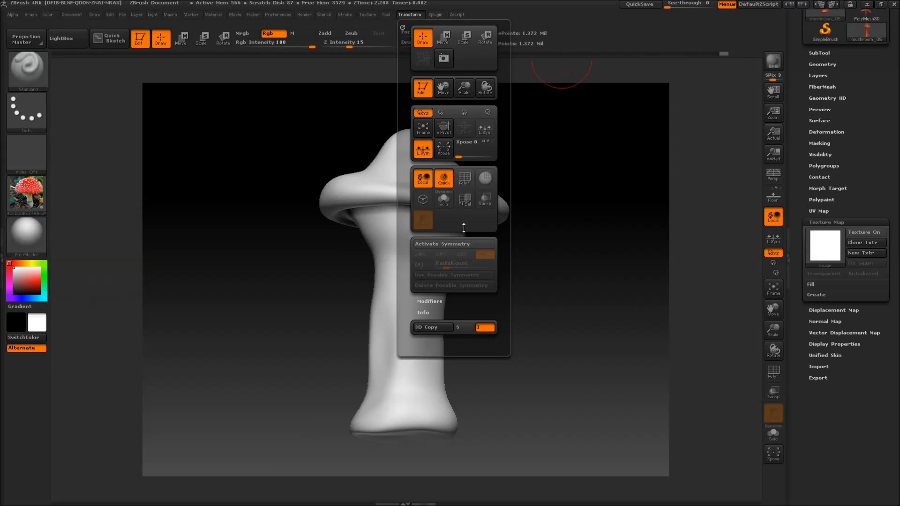
{"action": "left_click", "coordinate": [368, 15]}
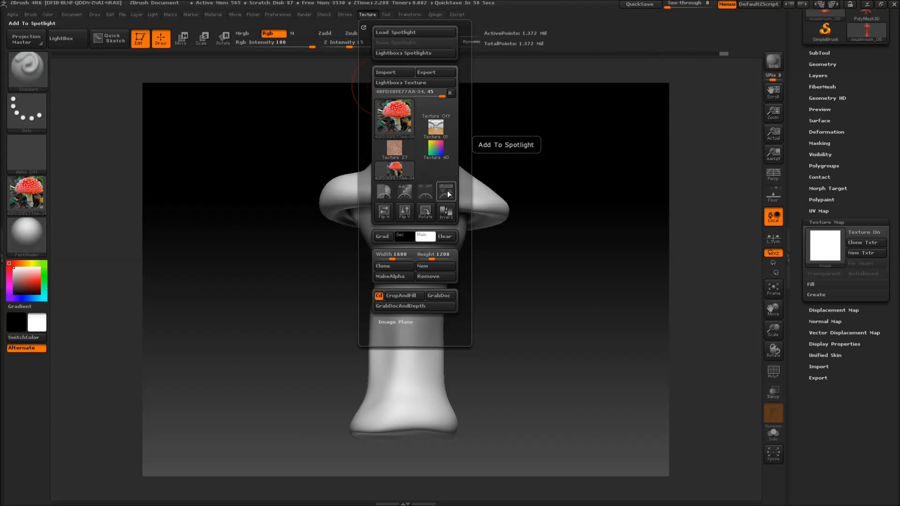
{"action": "left_click", "coordinate": [500, 247]}
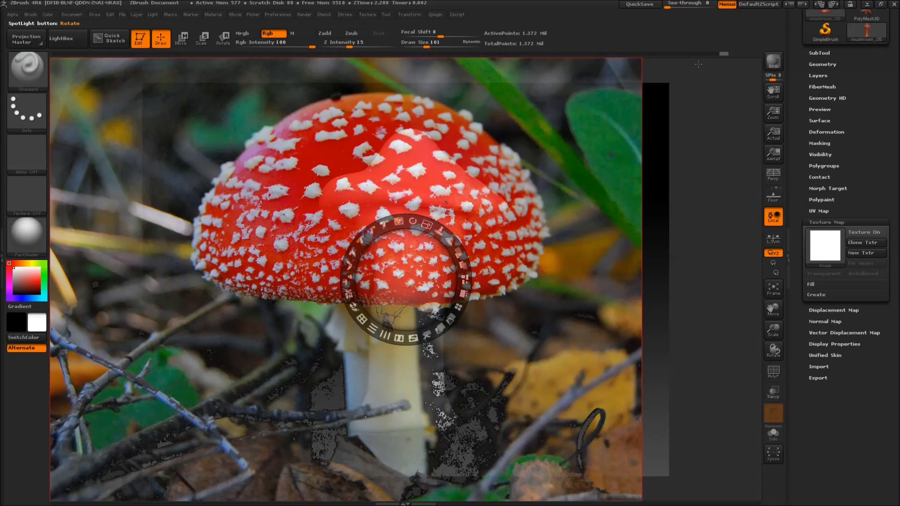
Move the Spotlight photo, make it semi-transparent, shrink it to about half size, and hide its dial.
{"action": "left_click_drag", "start_coordinate": [206, 117], "coordinate": [429, 181]}
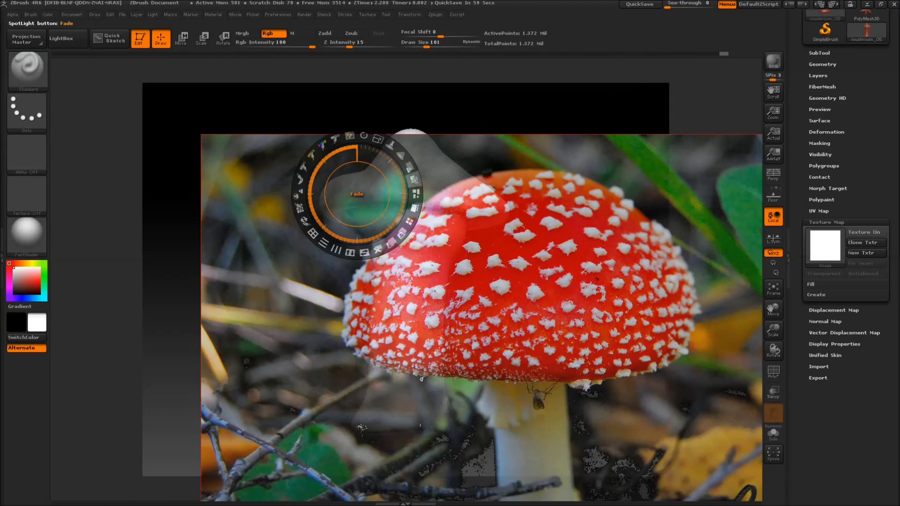
{"action": "left_click_drag", "start_coordinate": [414, 180], "coordinate": [372, 169]}
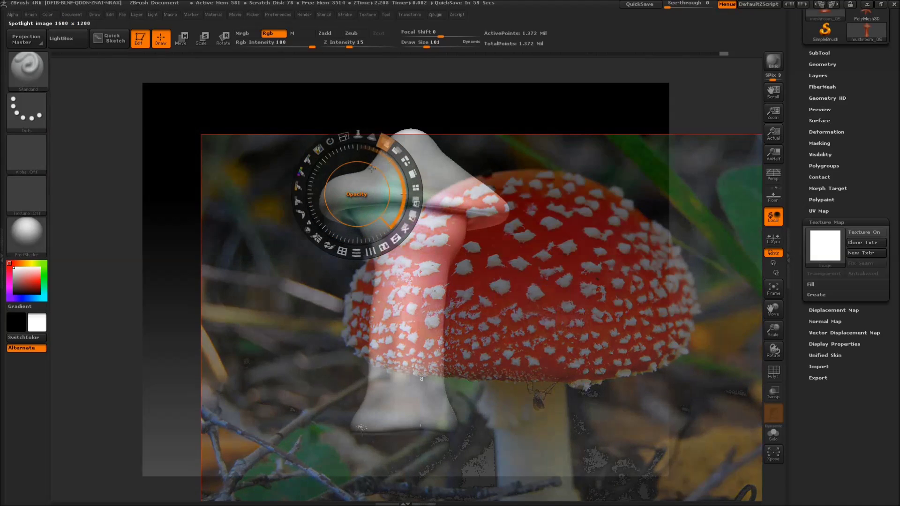
{"action": "mouse_move", "coordinate": [352, 154]}
{"action": "left_mouse_down"}
{"action": "mouse_move", "coordinate": [337, 152]}
{"action": "mouse_move", "coordinate": [450, 274]}
{"action": "left_mouse_up"}
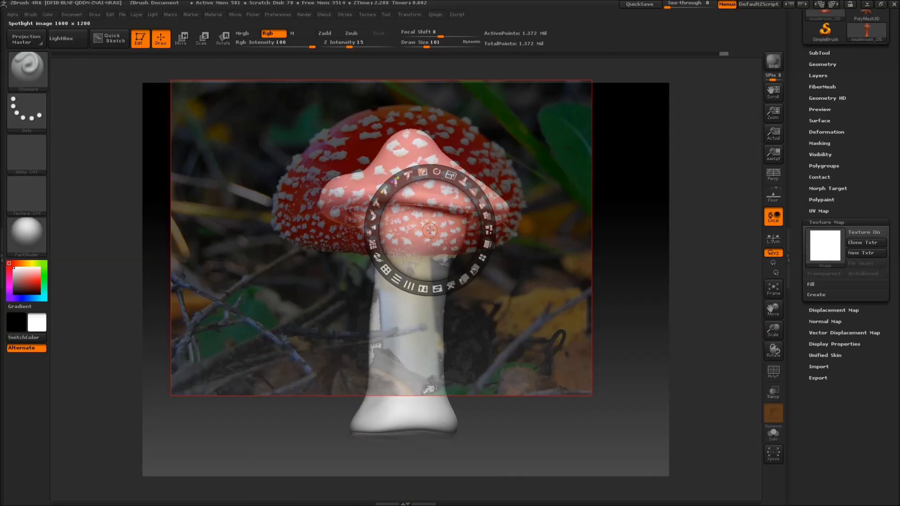
{"action": "key", "text": "z"}
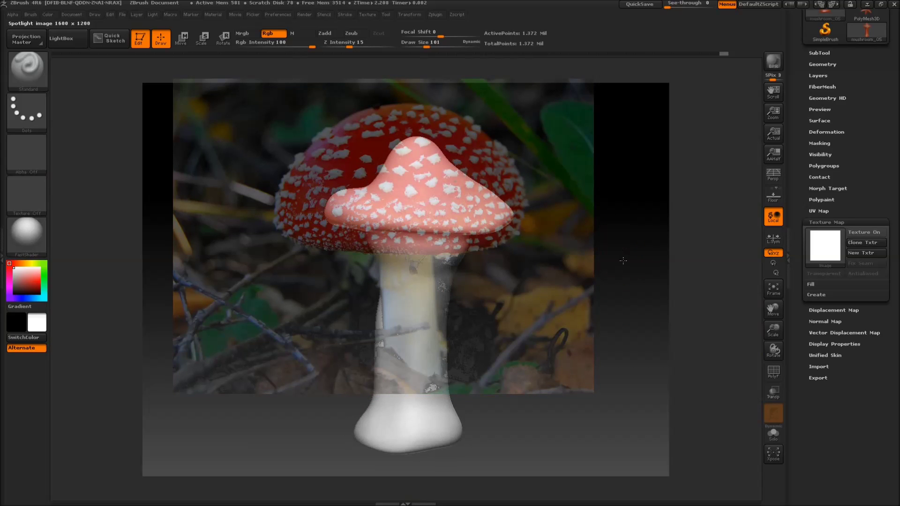
Paint the photo's red spotted pattern across the cap front, then slide the photo left.
{"action": "mouse_move", "coordinate": [625, 257]}
{"action": "left_mouse_down", "text": "alt"}
{"action": "mouse_move", "coordinate": [626, 284]}
{"action": "mouse_move", "coordinate": [604, 286]}
{"action": "left_mouse_up", "text": "alt"}
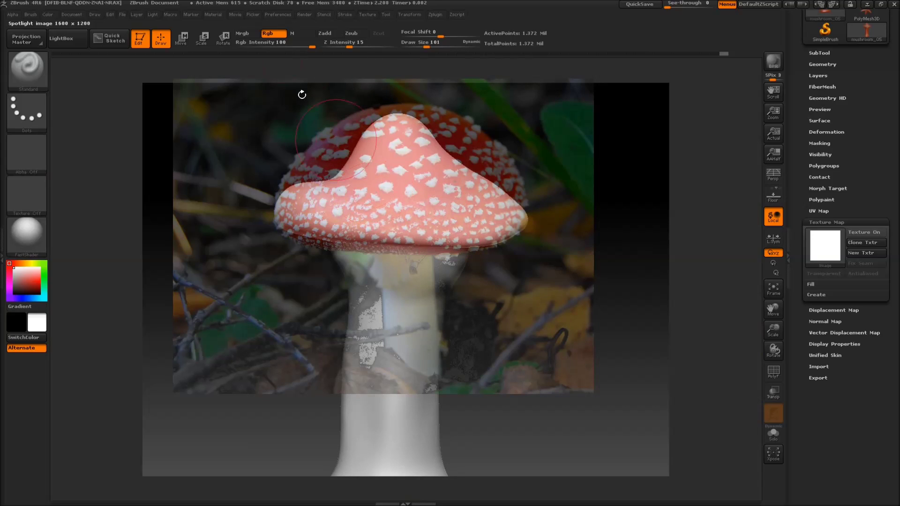
{"action": "left_click", "coordinate": [445, 220]}
{"action": "mouse_move", "coordinate": [445, 222]}
{"action": "left_mouse_down"}
{"action": "mouse_move", "coordinate": [324, 218]}
{"action": "mouse_move", "coordinate": [295, 207]}
{"action": "mouse_move", "coordinate": [417, 199]}
{"action": "mouse_move", "coordinate": [337, 173]}
{"action": "mouse_move", "coordinate": [389, 127]}
{"action": "mouse_move", "coordinate": [441, 159]}
{"action": "mouse_move", "coordinate": [486, 212]}
{"action": "mouse_move", "coordinate": [508, 208]}
{"action": "mouse_move", "coordinate": [450, 157]}
{"action": "mouse_move", "coordinate": [382, 159]}
{"action": "mouse_move", "coordinate": [270, 202]}
{"action": "left_mouse_up"}
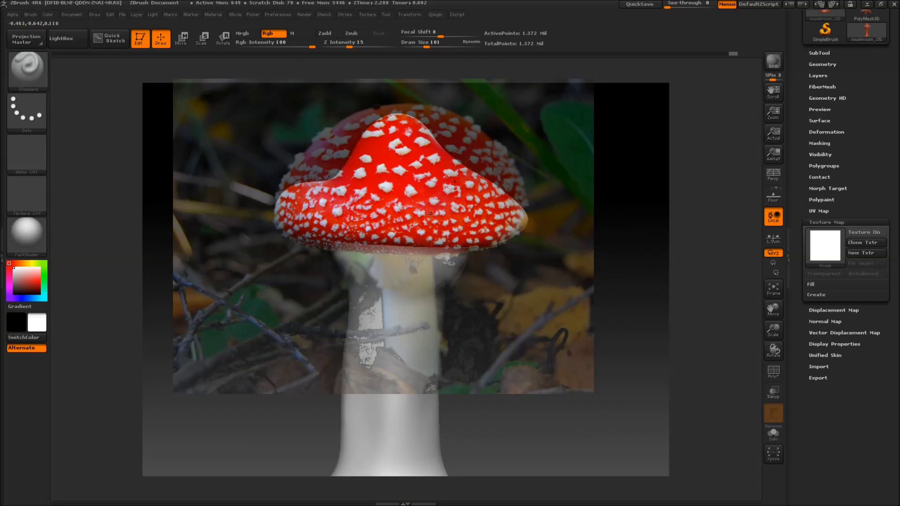
{"action": "key", "text": "z"}
{"action": "left_click_drag", "start_coordinate": [431, 219], "coordinate": [92, 215]}
{"action": "key", "text": "z"}
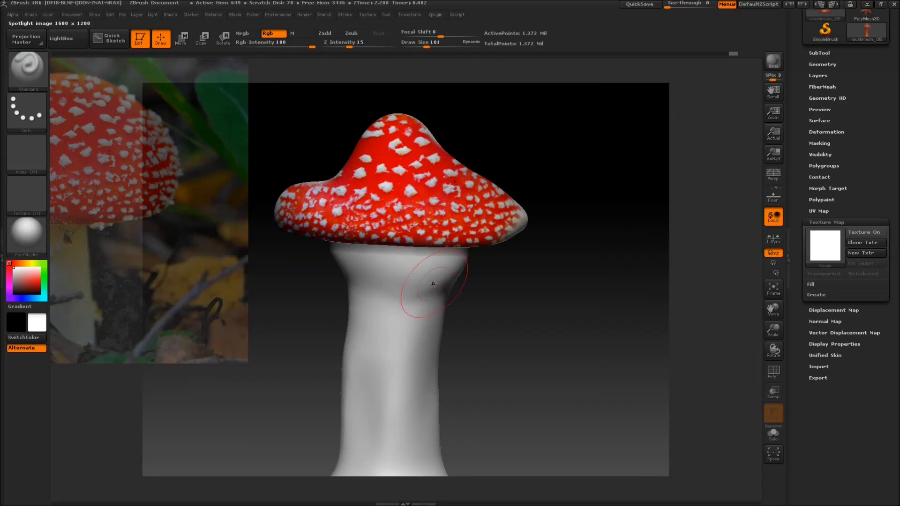
Rotate to another side, realign the photo, and paint red spots onto the cap's side.
{"action": "mouse_move", "coordinate": [553, 291]}
{"action": "left_mouse_down"}
{"action": "mouse_move", "coordinate": [589, 282]}
{"action": "mouse_move", "coordinate": [578, 298]}
{"action": "left_mouse_up"}
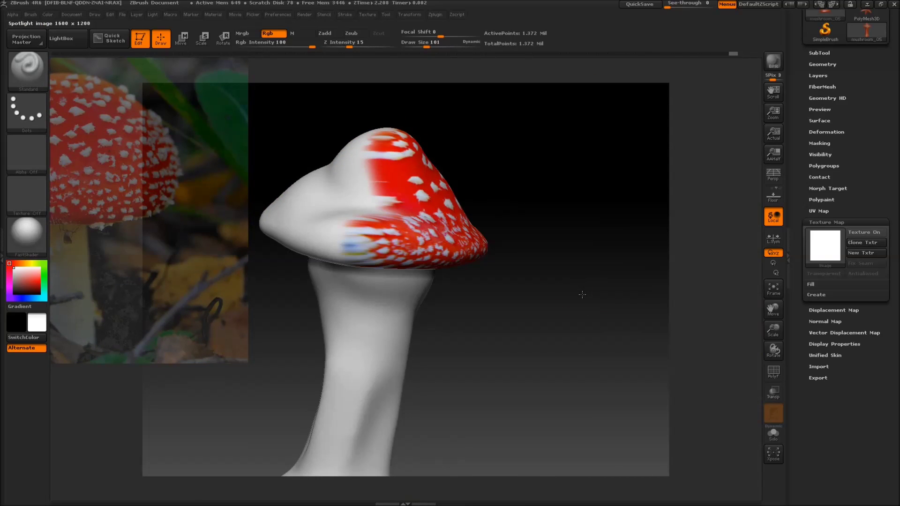
{"action": "key", "text": "z"}
{"action": "left_click_drag", "start_coordinate": [118, 202], "coordinate": [550, 187]}
{"action": "key", "text": "z"}
{"action": "mouse_move", "coordinate": [389, 258]}
{"action": "left_mouse_down"}
{"action": "mouse_move", "coordinate": [384, 216]}
{"action": "mouse_move", "coordinate": [396, 162]}
{"action": "mouse_move", "coordinate": [319, 239]}
{"action": "mouse_move", "coordinate": [351, 155]}
{"action": "mouse_move", "coordinate": [384, 157]}
{"action": "left_mouse_up"}
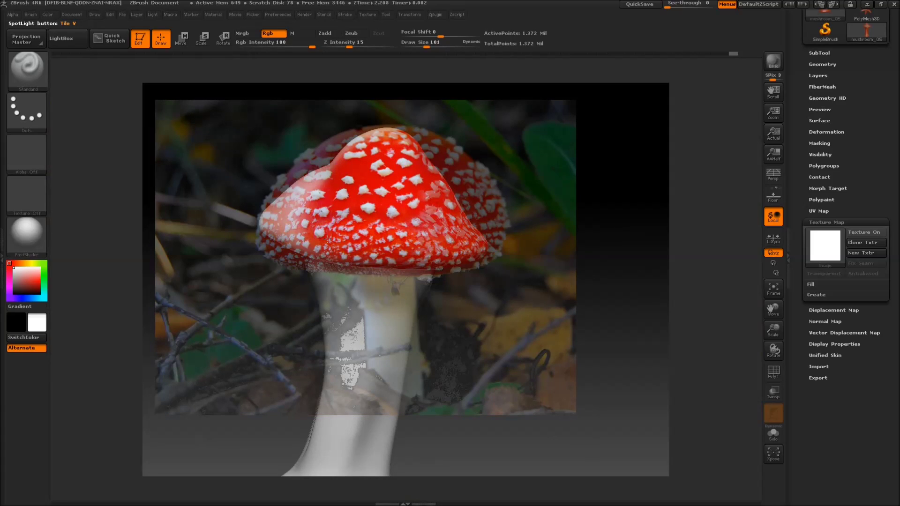
{"action": "key", "text": "z"}
{"action": "left_click_drag", "start_coordinate": [497, 190], "coordinate": [125, 227]}
{"action": "key", "text": "z"}
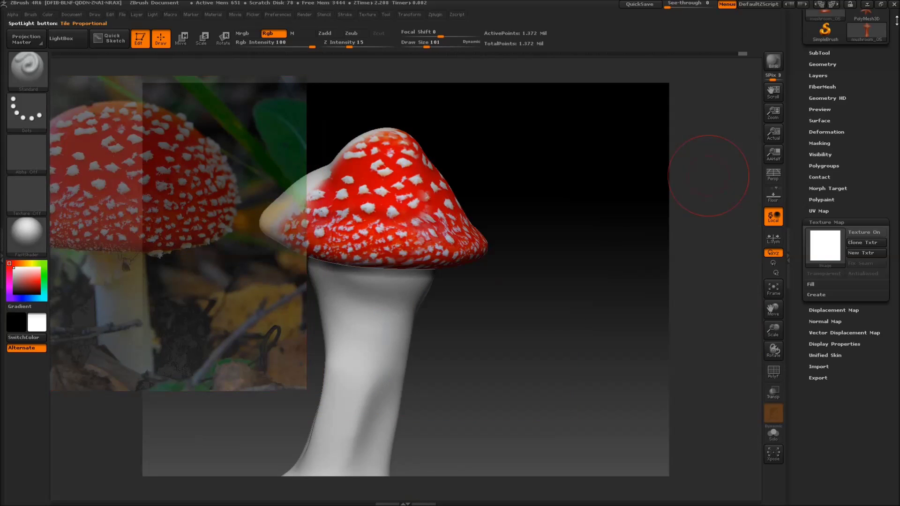
{"action": "left_click", "coordinate": [868, 5]}
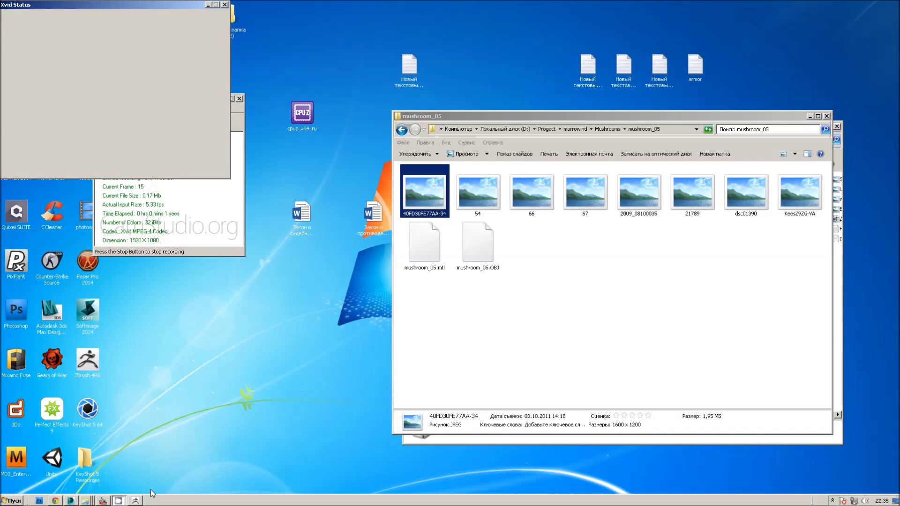
{"action": "key", "text": "alt+Tab"}
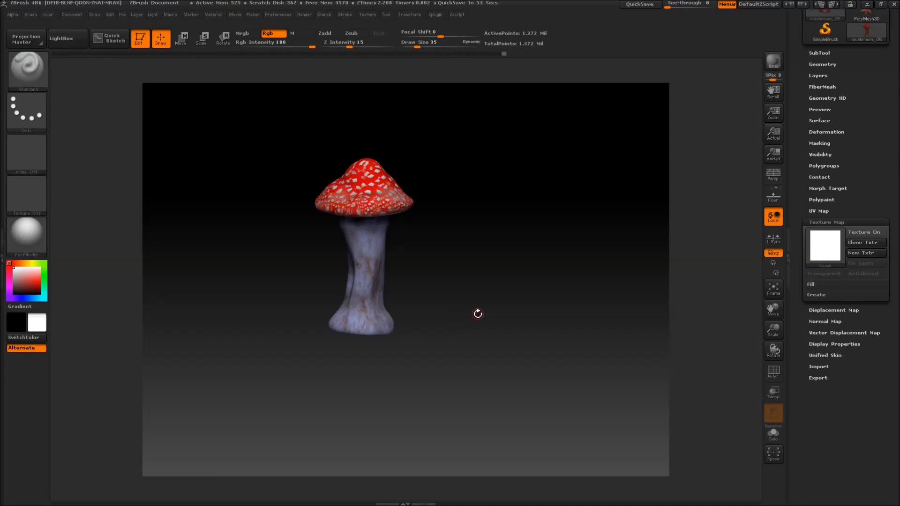
Bake the mushroom's polypaint into a new antialiased texture map via Tool > Texture Map.
{"action": "mouse_move", "coordinate": [478, 331]}
{"action": "left_mouse_down"}
{"action": "mouse_move", "coordinate": [547, 226]}
{"action": "mouse_move", "coordinate": [522, 301]}
{"action": "mouse_move", "coordinate": [541, 342]}
{"action": "mouse_move", "coordinate": [566, 173]}
{"action": "mouse_move", "coordinate": [568, 233]}
{"action": "mouse_move", "coordinate": [578, 156]}
{"action": "mouse_move", "coordinate": [571, 334]}
{"action": "mouse_move", "coordinate": [589, 227]}
{"action": "mouse_move", "coordinate": [530, 229]}
{"action": "mouse_move", "coordinate": [536, 269]}
{"action": "mouse_move", "coordinate": [555, 226]}
{"action": "mouse_move", "coordinate": [584, 285]}
{"action": "mouse_move", "coordinate": [603, 207]}
{"action": "mouse_move", "coordinate": [616, 273]}
{"action": "mouse_move", "coordinate": [561, 245]}
{"action": "mouse_move", "coordinate": [539, 249]}
{"action": "mouse_move", "coordinate": [603, 260]}
{"action": "mouse_move", "coordinate": [589, 267]}
{"action": "mouse_move", "coordinate": [628, 283]}
{"action": "mouse_move", "coordinate": [647, 248]}
{"action": "mouse_move", "coordinate": [630, 232]}
{"action": "mouse_move", "coordinate": [649, 255]}
{"action": "mouse_move", "coordinate": [695, 227]}
{"action": "mouse_move", "coordinate": [536, 297]}
{"action": "mouse_move", "coordinate": [579, 287]}
{"action": "mouse_move", "coordinate": [571, 293]}
{"action": "left_mouse_up"}
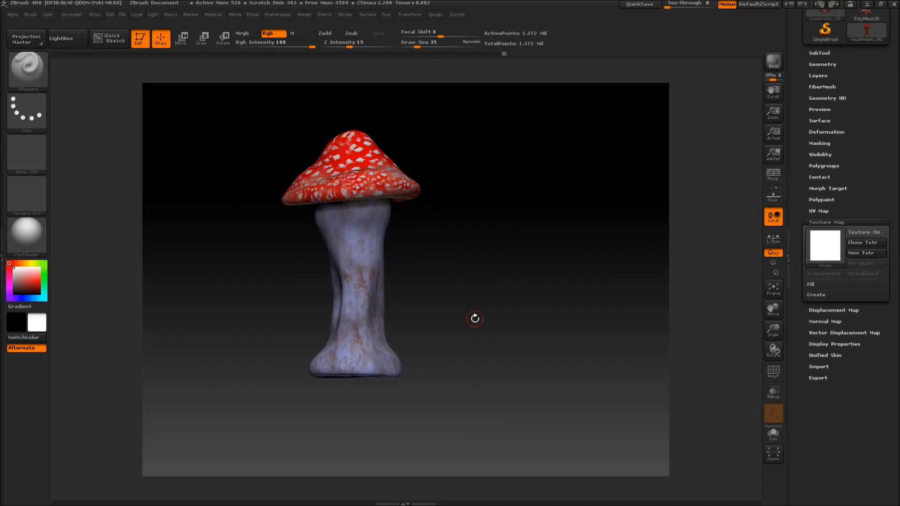
{"action": "left_click", "coordinate": [851, 291]}
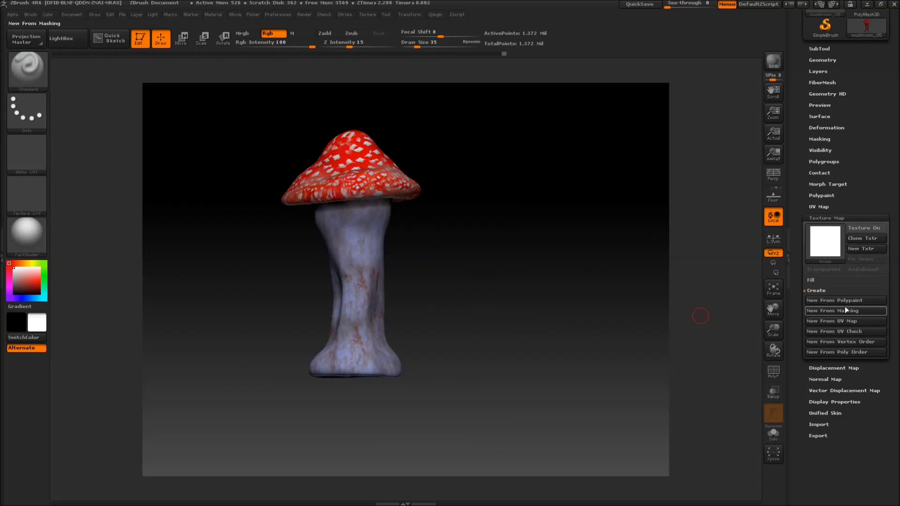
{"action": "left_click", "coordinate": [845, 300]}
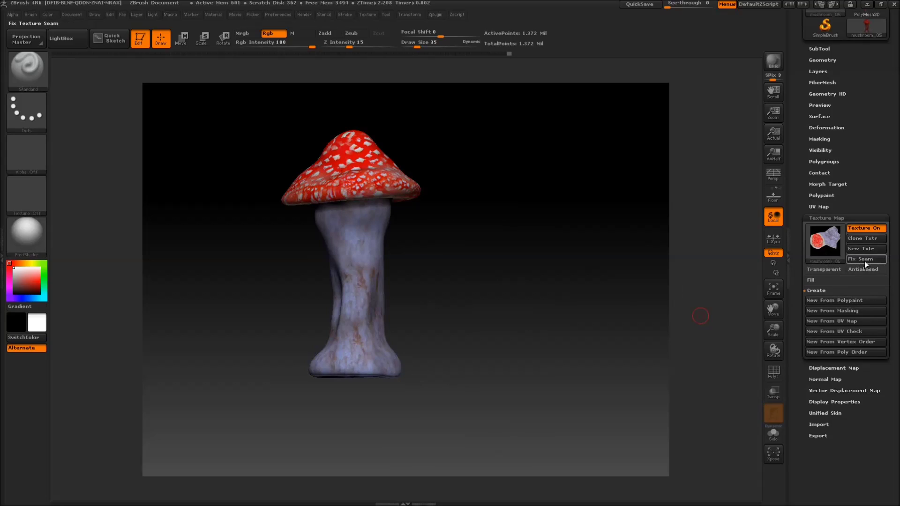
{"action": "left_click", "coordinate": [863, 271]}
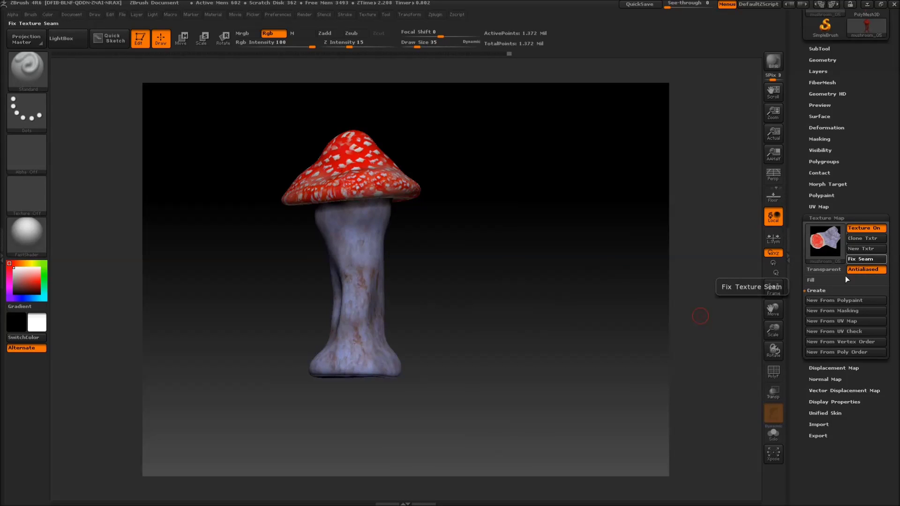
{"action": "scroll", "coordinate": [896, 205], "scroll_direction": "up", "scroll_amount": 3}
{"action": "scroll", "coordinate": [896, 204], "scroll_direction": "up", "scroll_amount": 2}
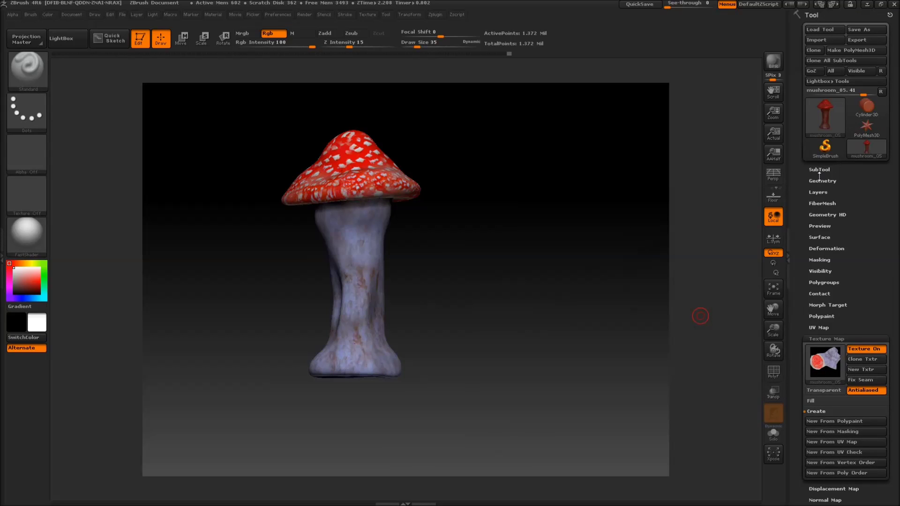
{"action": "left_click", "coordinate": [821, 180]}
Export the mushroom at subdivision level 1 over mushroom_05.OBJ, then close ZBrush.
{"action": "key", "text": "shift+d"}
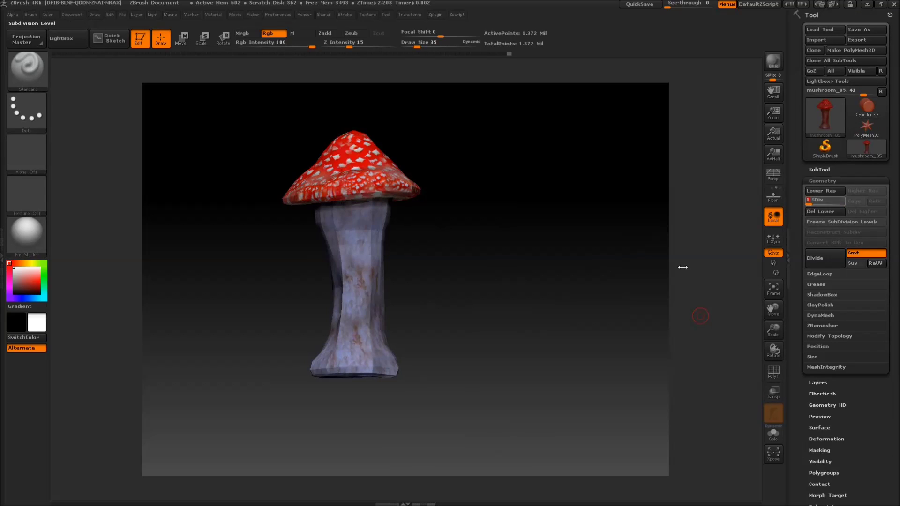
{"action": "mouse_move", "coordinate": [553, 317]}
{"action": "left_mouse_down"}
{"action": "mouse_move", "coordinate": [562, 291]}
{"action": "mouse_move", "coordinate": [639, 251]}
{"action": "left_mouse_up"}
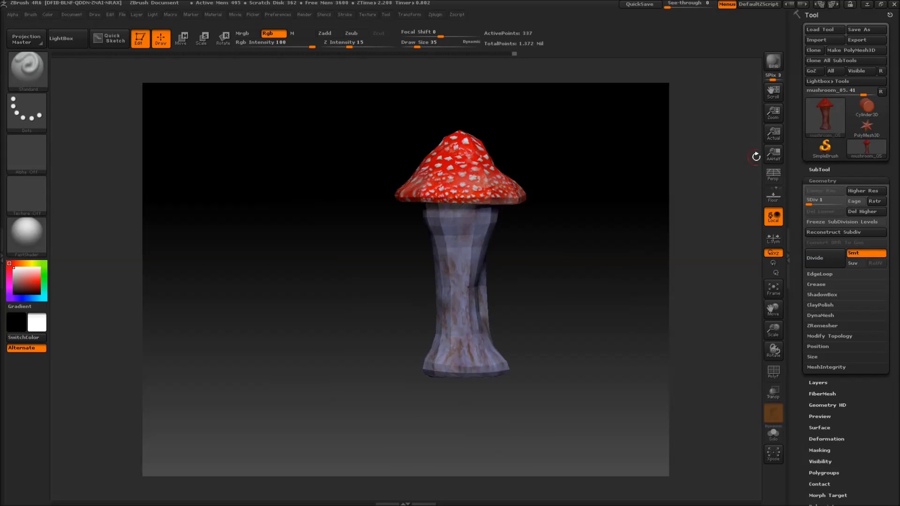
{"action": "left_click", "coordinate": [867, 41]}
{"action": "left_click", "coordinate": [110, 70]}
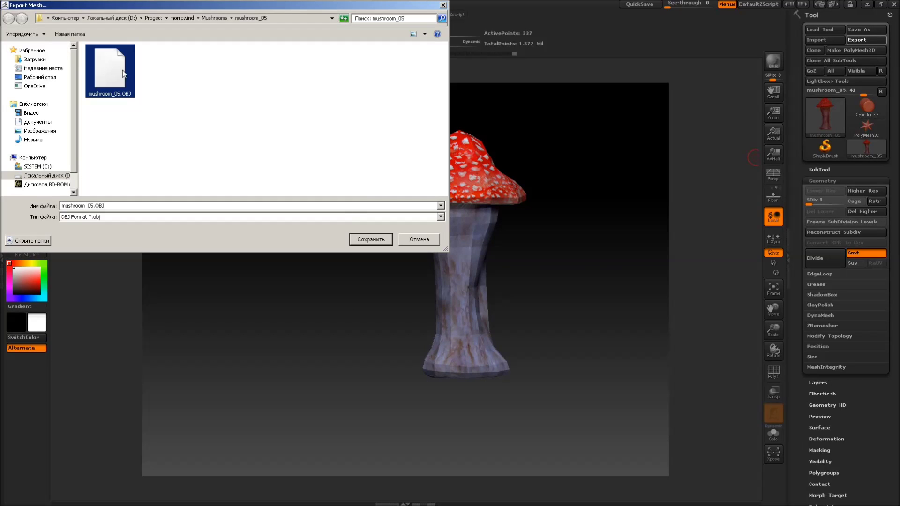
{"action": "left_click", "coordinate": [371, 240]}
{"action": "left_click", "coordinate": [511, 253]}
{"action": "mouse_move", "coordinate": [597, 297]}
{"action": "left_mouse_down"}
{"action": "mouse_move", "coordinate": [586, 354]}
{"action": "mouse_move", "coordinate": [608, 424]}
{"action": "left_mouse_up"}
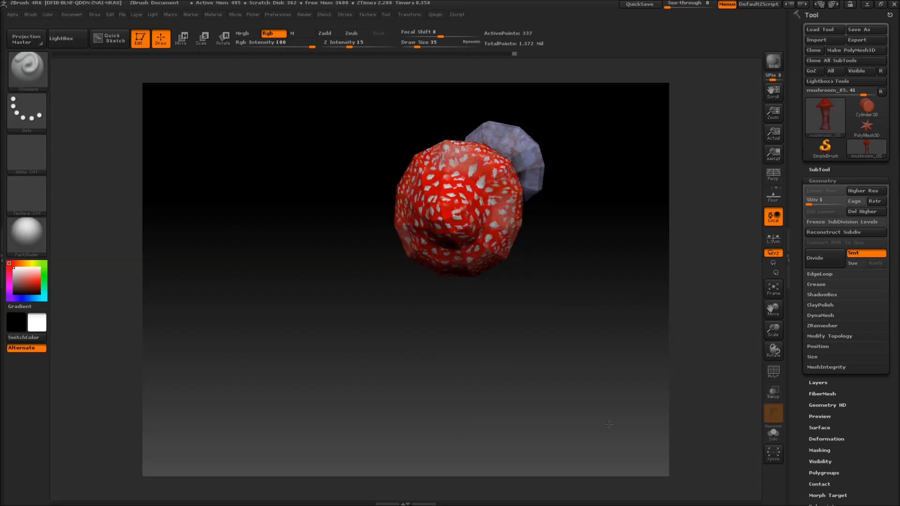
{"action": "left_click", "coordinate": [891, 4]}
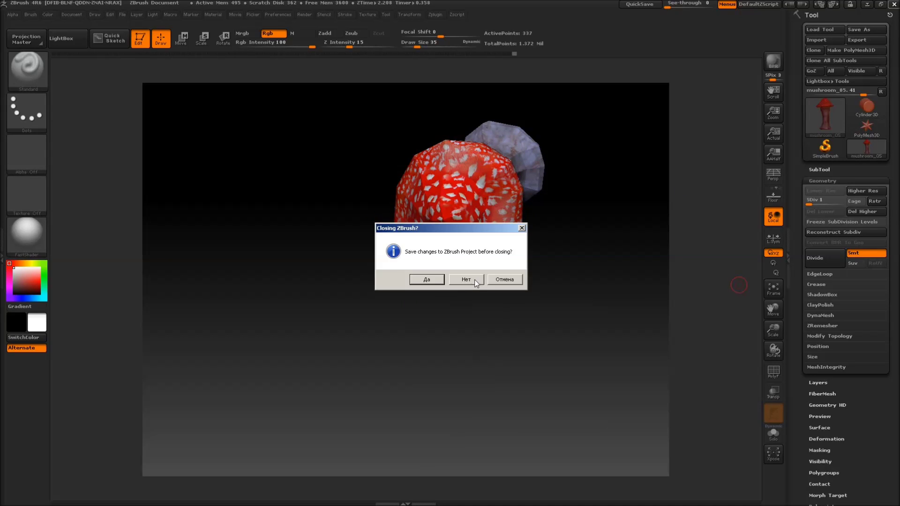
Quit ZBrush without saving and open the mushroom_05 BMP texture in Photoshop.
{"action": "left_click", "coordinate": [475, 279]}
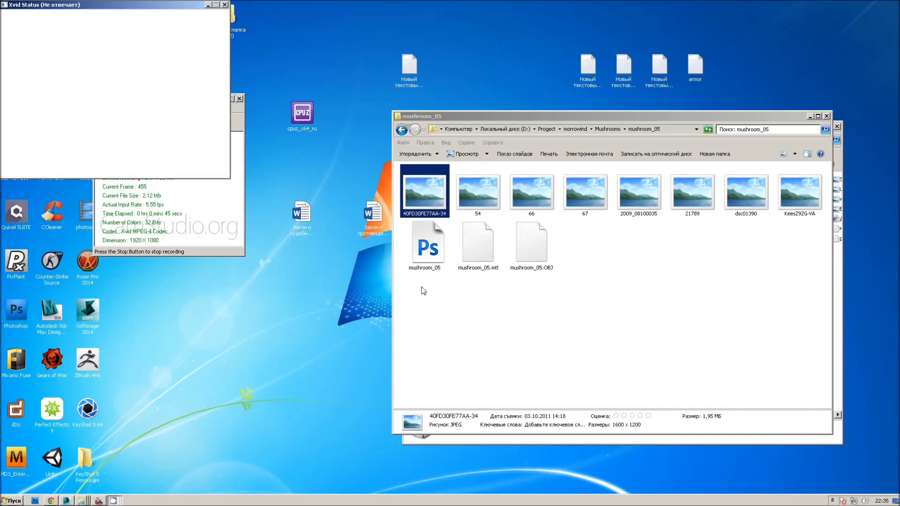
{"action": "left_click", "coordinate": [481, 330]}
{"action": "left_click", "coordinate": [435, 255]}
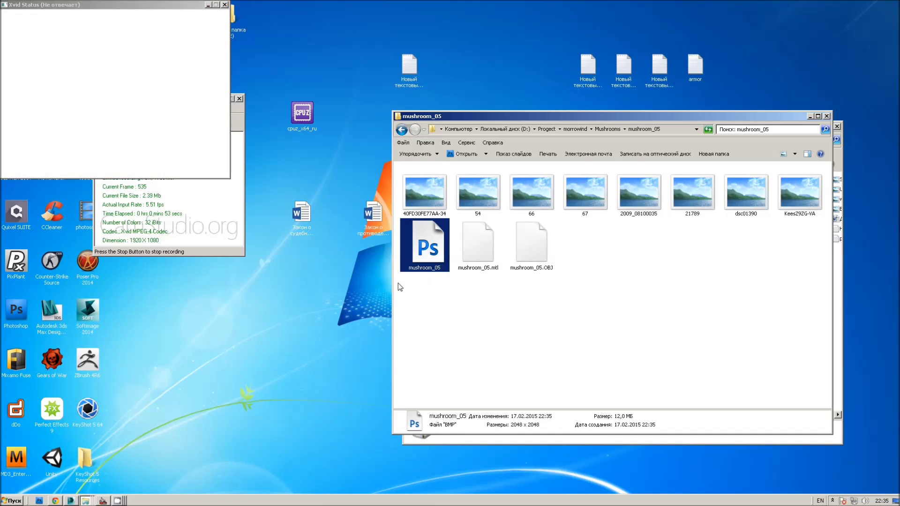
{"action": "right_click", "coordinate": [283, 342]}
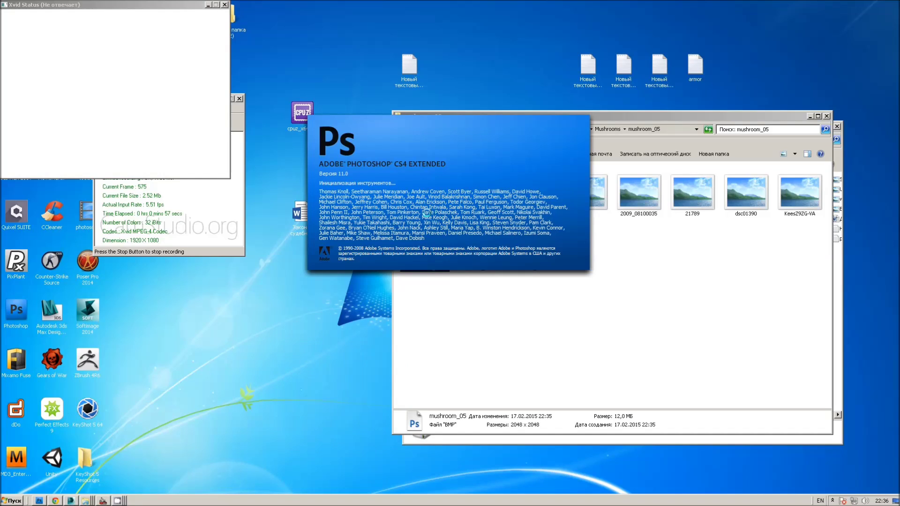
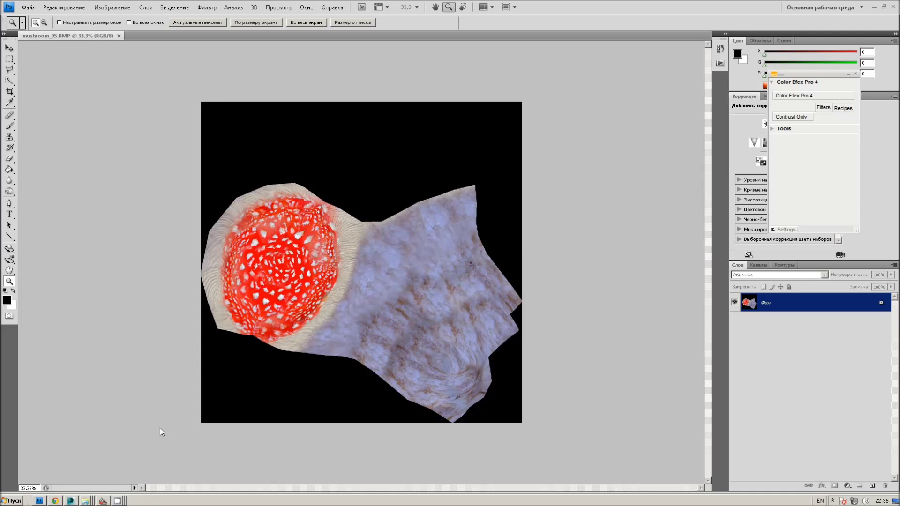
Zoom in and out over the texture to inspect the cap's white spots and rim edge.
{"action": "left_click", "coordinate": [261, 282]}
{"action": "left_click", "coordinate": [317, 292]}
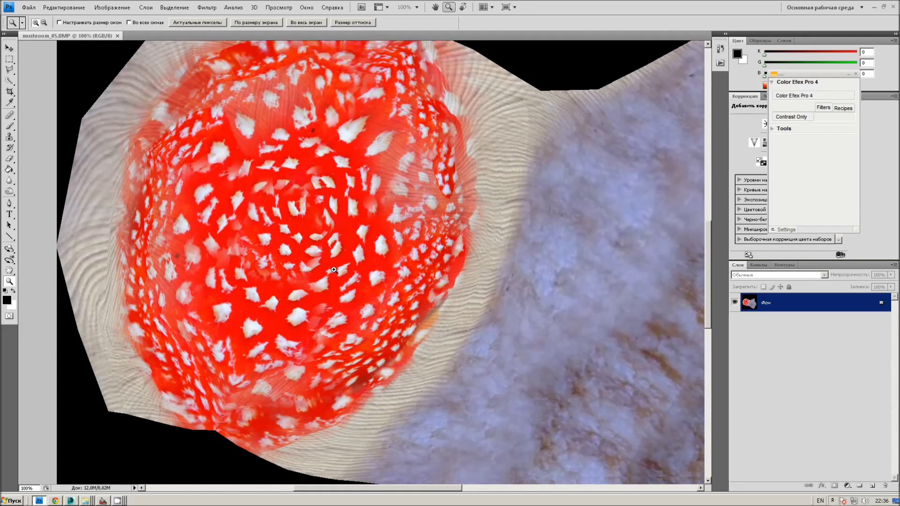
{"action": "scroll", "coordinate": [235, 281], "scroll_direction": "down", "scroll_amount": 2}
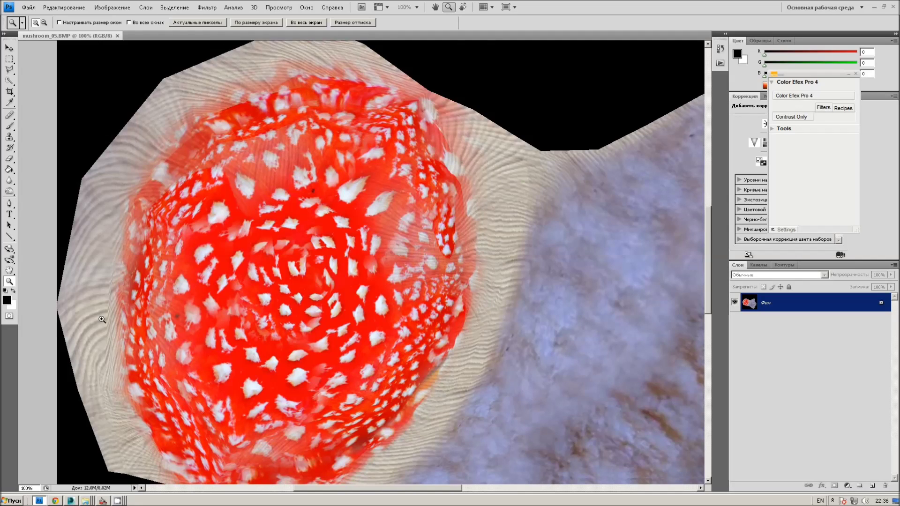
{"action": "scroll", "coordinate": [346, 422], "scroll_direction": "down", "scroll_amount": 2}
{"action": "scroll", "coordinate": [361, 420], "scroll_direction": "up", "scroll_amount": 2}
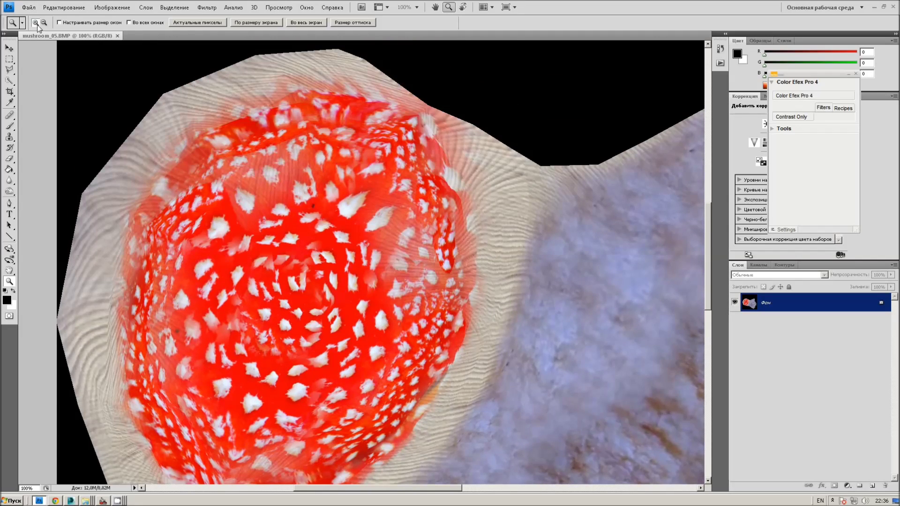
{"action": "left_click", "coordinate": [286, 267]}
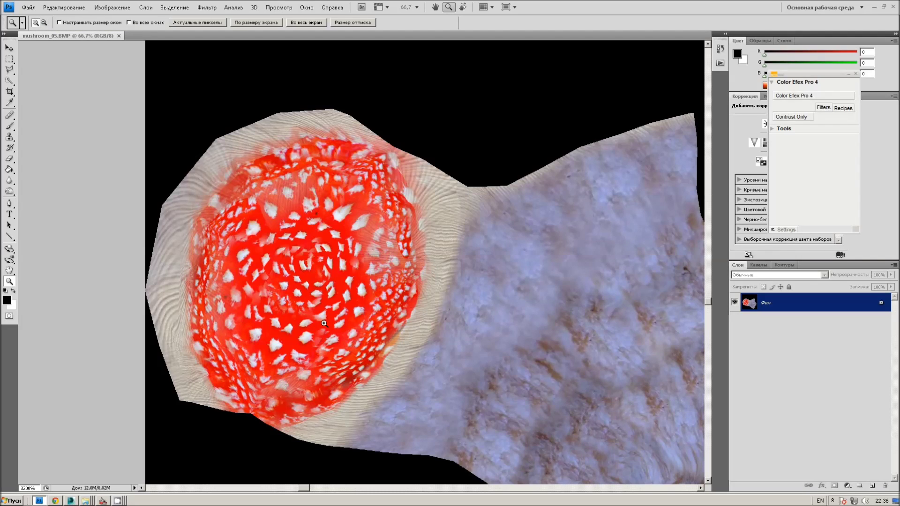
{"action": "left_click", "coordinate": [327, 326]}
{"action": "left_click", "coordinate": [47, 25]}
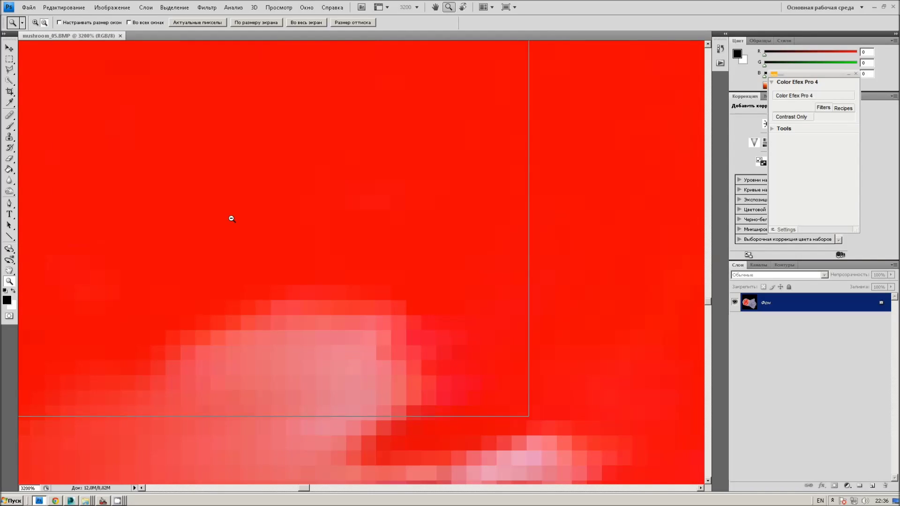
{"action": "left_click", "coordinate": [232, 217]}
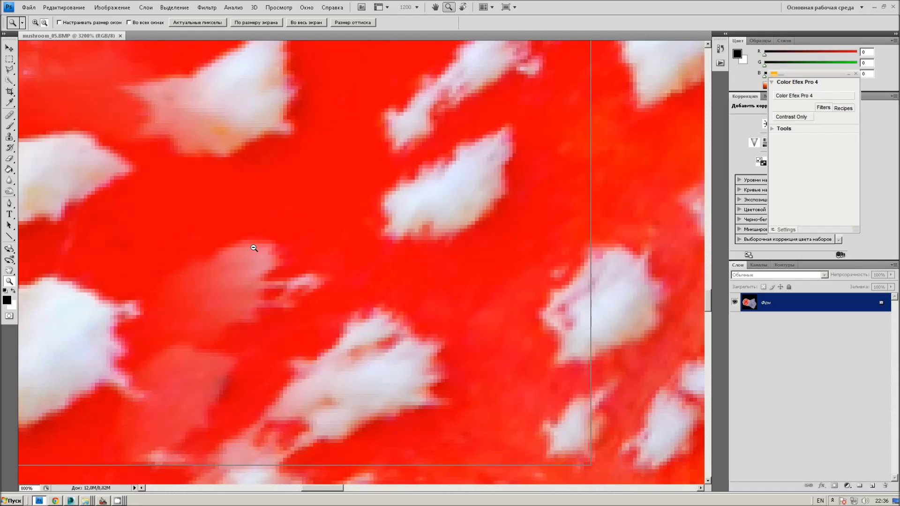
{"action": "left_click", "coordinate": [253, 248]}
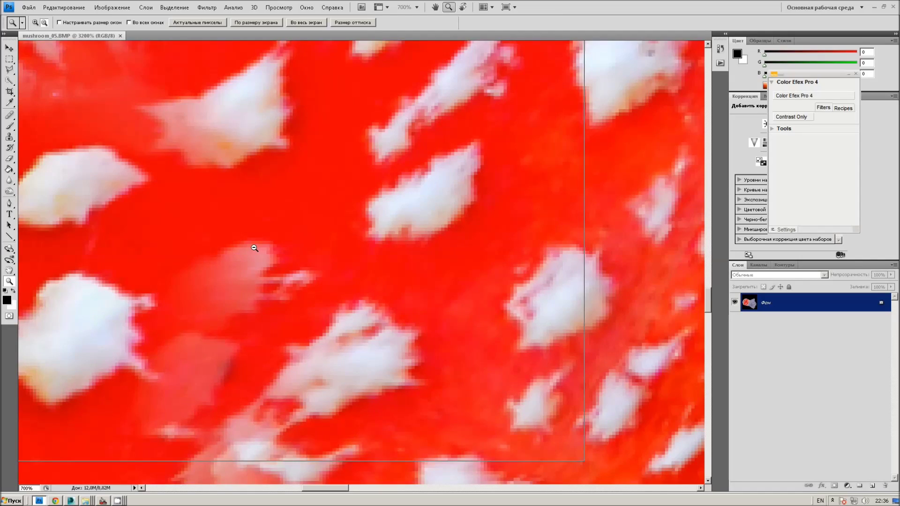
{"action": "left_click", "coordinate": [291, 255]}
{"action": "left_click", "coordinate": [291, 256]}
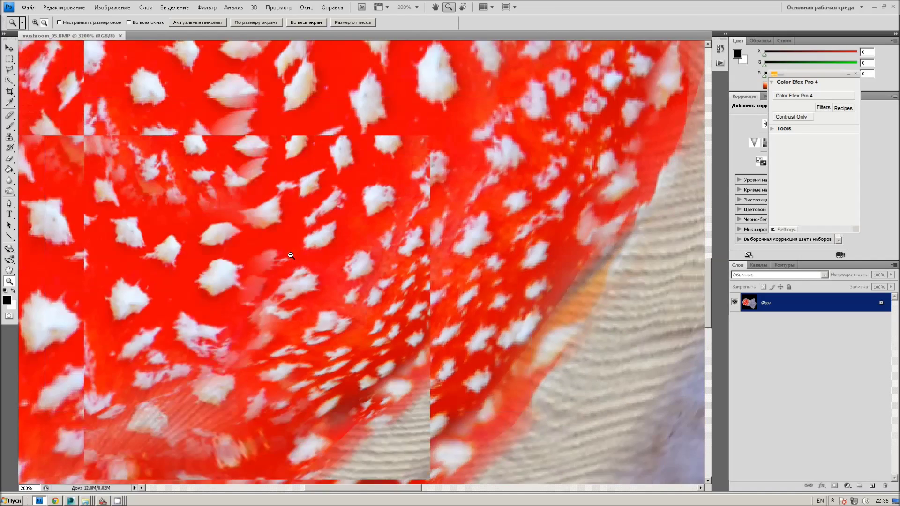
{"action": "left_click", "coordinate": [291, 255]}
{"action": "left_click", "coordinate": [184, 109]}
{"action": "left_click", "coordinate": [35, 23]}
{"action": "left_click", "coordinate": [334, 302]}
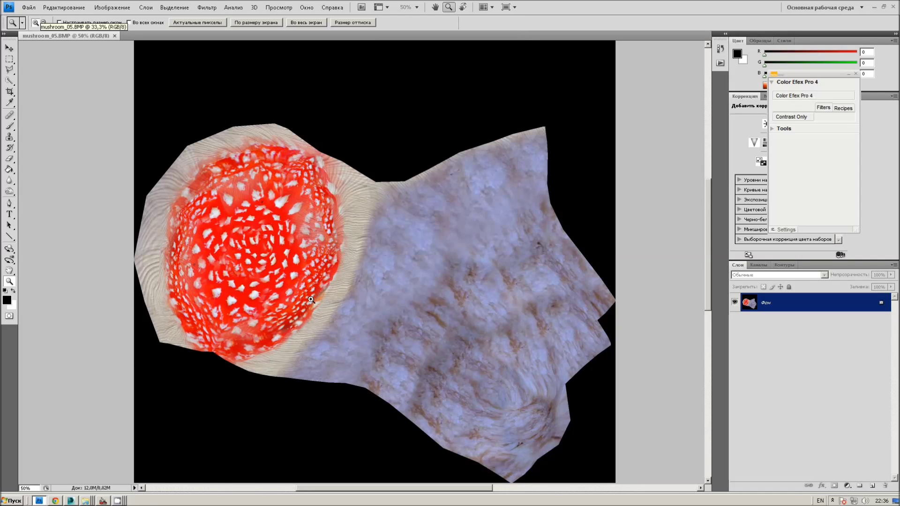
{"action": "left_click", "coordinate": [321, 297]}
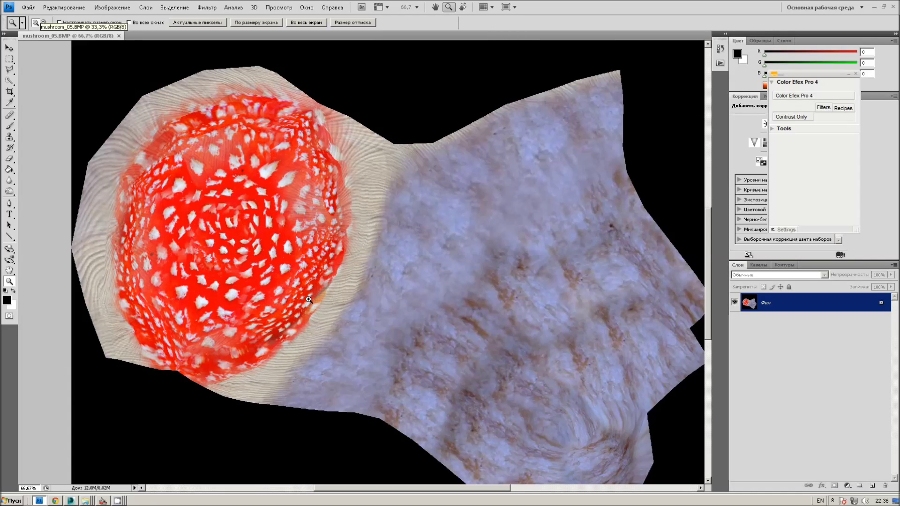
Heal the beige rim along the cap's lower edge with a 10 px Healing Brush.
{"action": "left_click", "coordinate": [10, 70]}
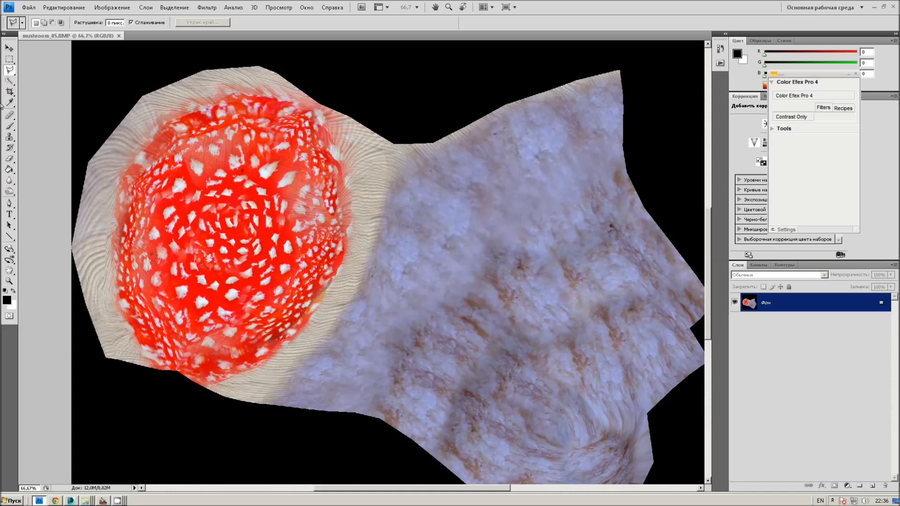
{"action": "left_click", "coordinate": [11, 116]}
{"action": "left_click", "coordinate": [47, 125]}
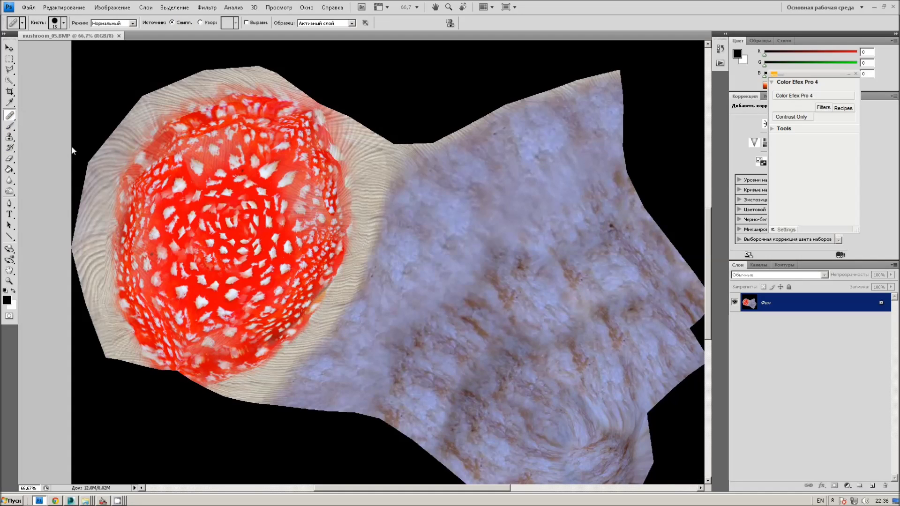
{"action": "left_click", "coordinate": [63, 22]}
{"action": "left_click_drag", "start_coordinate": [20, 47], "coordinate": [17, 48]}
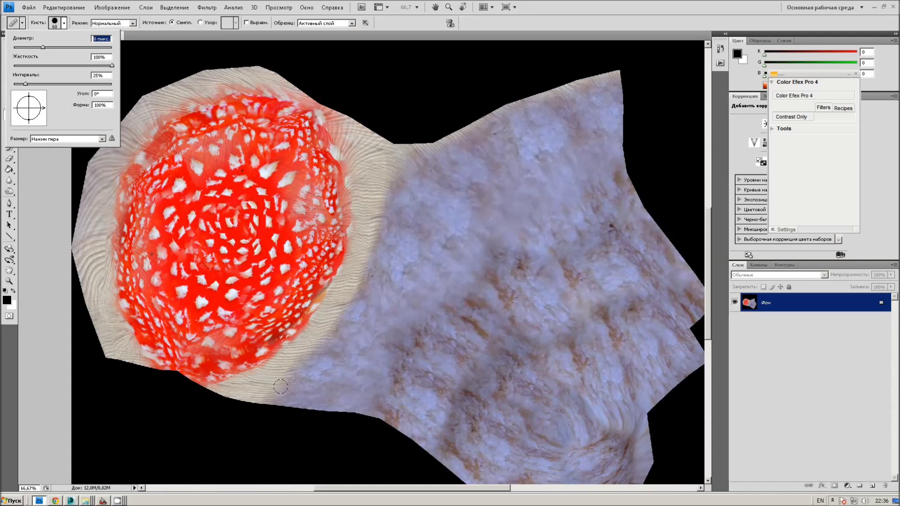
{"action": "key", "text": "Return"}
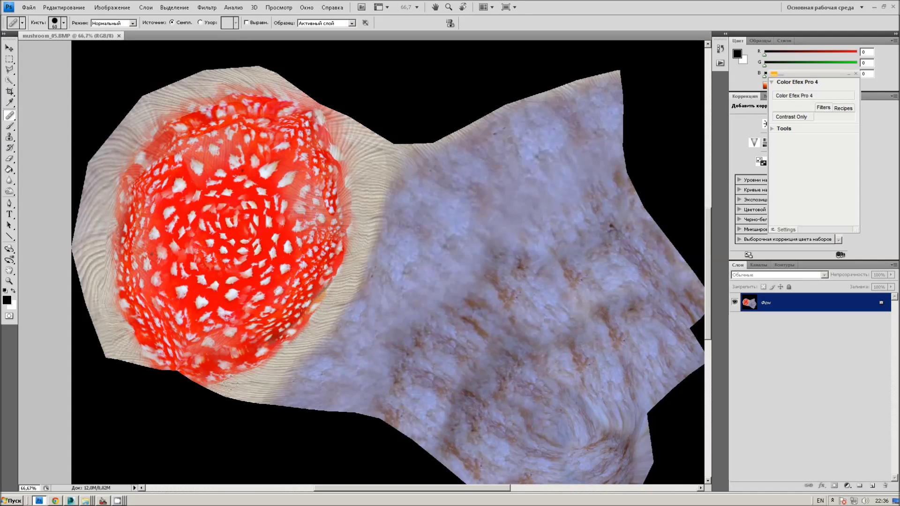
{"action": "left_click", "coordinate": [235, 374]}
{"action": "left_click", "coordinate": [241, 392]}
{"action": "left_click", "coordinate": [240, 386]}
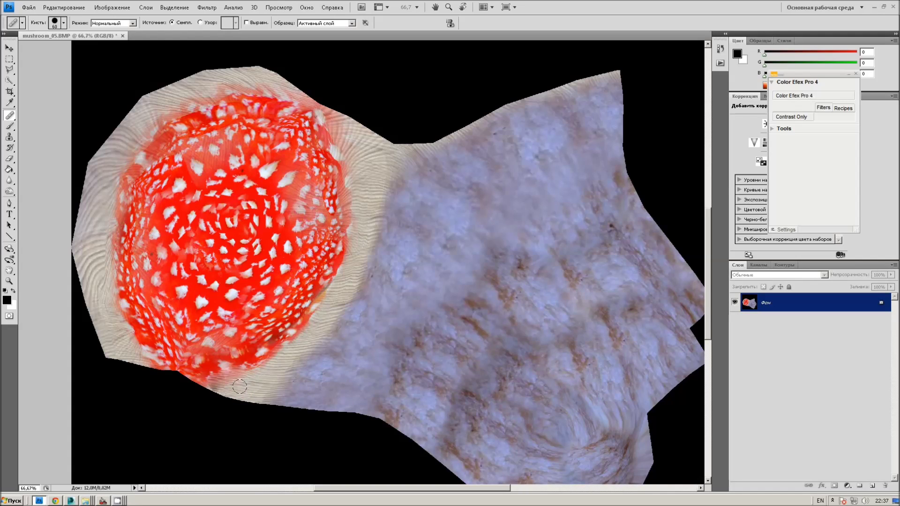
{"action": "left_click", "coordinate": [251, 388], "text": "alt"}
Polygonal-lasso a narrow band along the red cap's right rim.
{"action": "key", "text": "l"}
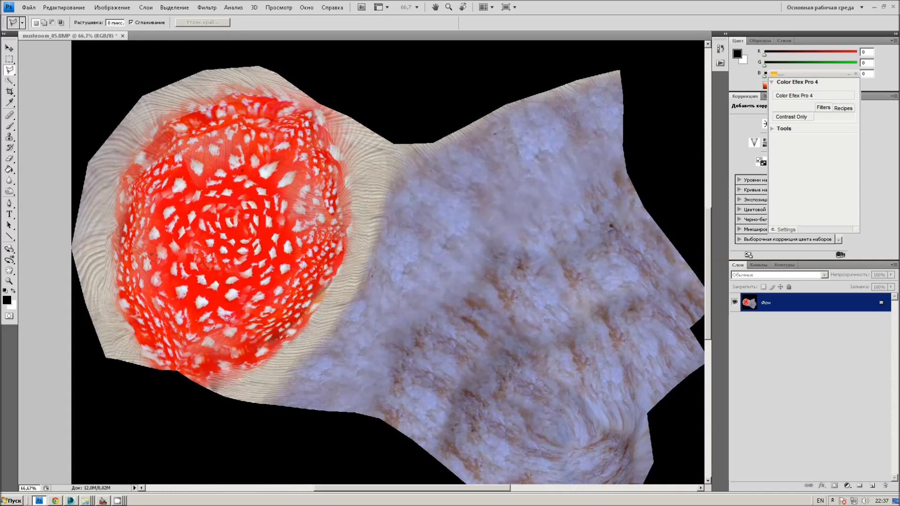
{"action": "left_click", "coordinate": [247, 364]}
{"action": "left_click", "coordinate": [314, 307]}
{"action": "left_click", "coordinate": [330, 273]}
{"action": "left_click", "coordinate": [343, 244]}
{"action": "left_click", "coordinate": [346, 220]}
{"action": "left_click", "coordinate": [356, 202]}
{"action": "double_click", "coordinate": [211, 387]}
{"action": "left_click", "coordinate": [9, 115]}
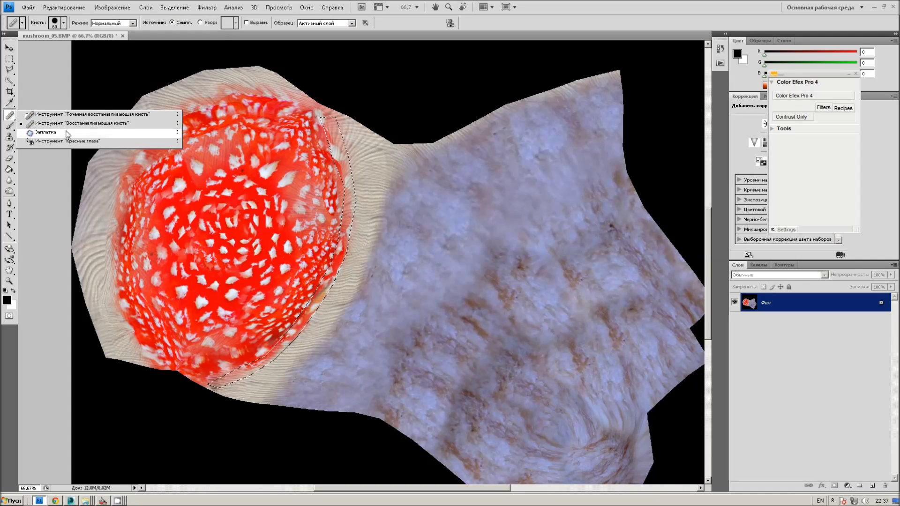
Patch the selected right-rim band with the texture to its right, then deselect.
{"action": "left_click", "coordinate": [47, 132]}
{"action": "left_click_drag", "start_coordinate": [330, 287], "coordinate": [347, 289]}
{"action": "left_click", "coordinate": [10, 61]}
{"action": "left_click", "coordinate": [323, 260]}
{"action": "scroll", "coordinate": [266, 253], "scroll_direction": "up", "scroll_amount": 2}
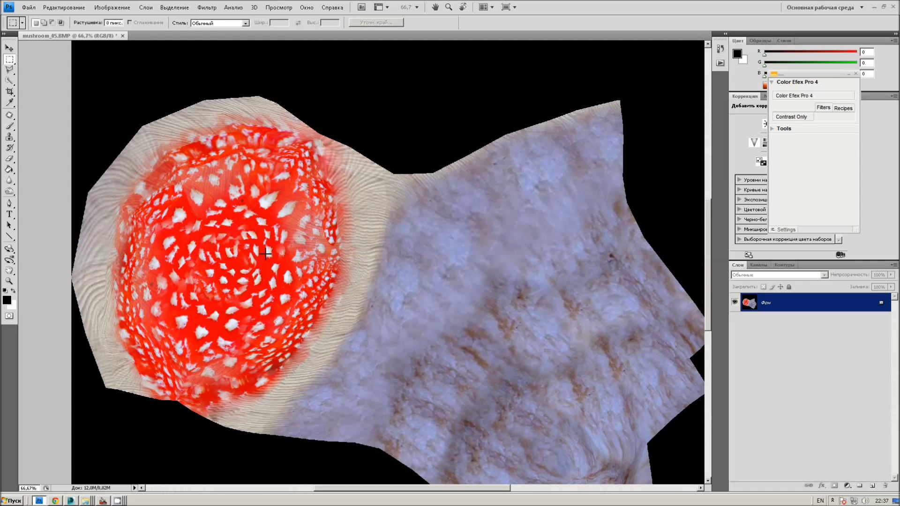
Lasso the cap's left edge and patch its red fringe with beige rim texture.
{"action": "left_click", "coordinate": [13, 69]}
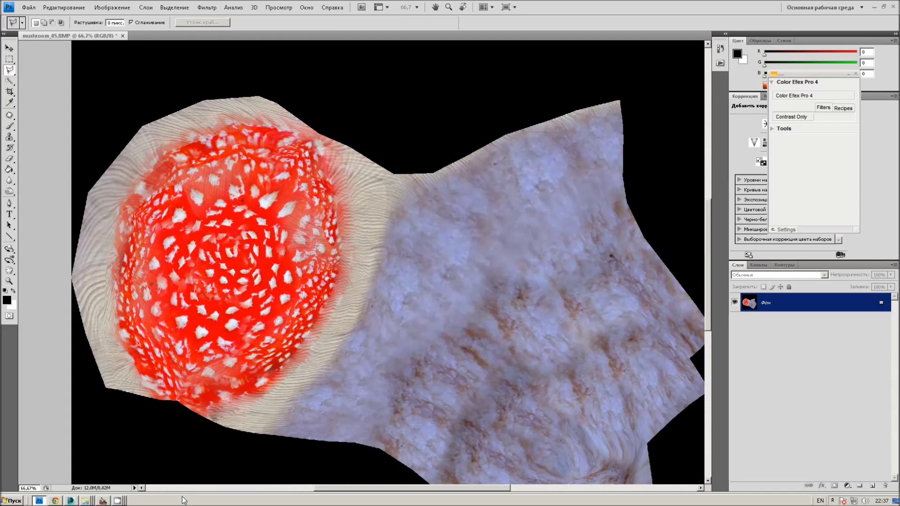
{"action": "left_click", "coordinate": [151, 389]}
{"action": "mouse_move", "coordinate": [132, 336]}
{"action": "left_mouse_down"}
{"action": "mouse_move", "coordinate": [123, 221]}
{"action": "mouse_move", "coordinate": [170, 158]}
{"action": "left_mouse_up"}
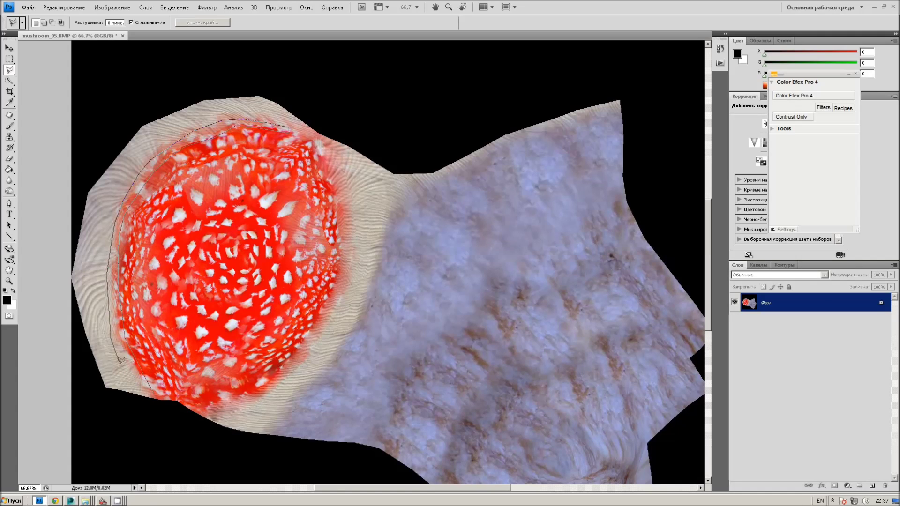
{"action": "left_click", "coordinate": [154, 389]}
{"action": "left_click", "coordinate": [9, 116]}
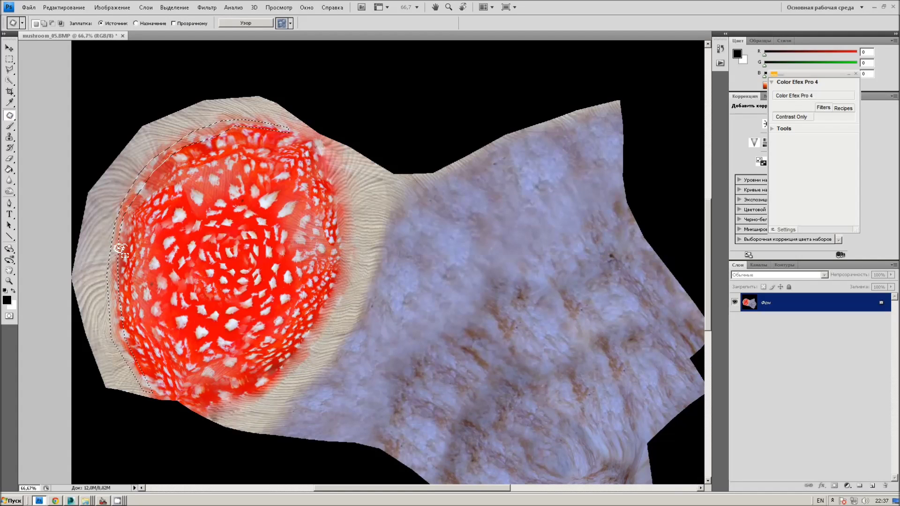
{"action": "left_click_drag", "start_coordinate": [120, 249], "coordinate": [123, 272]}
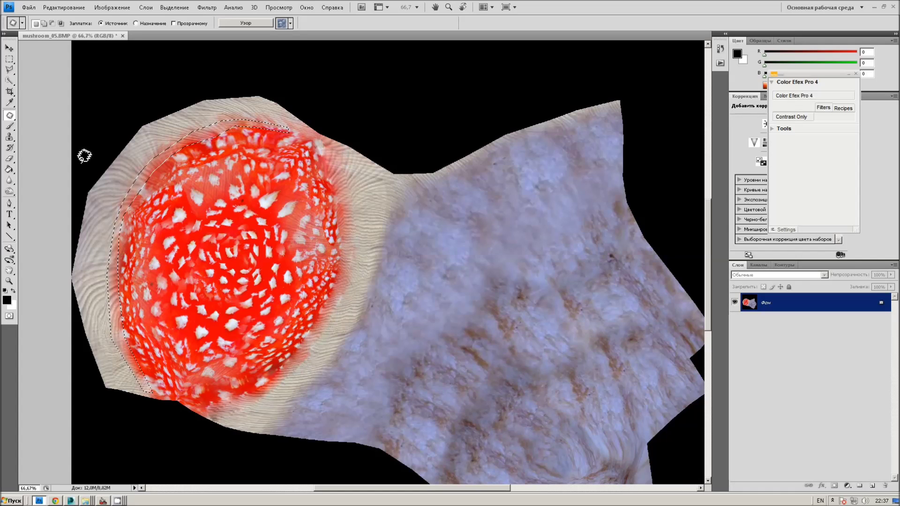
{"action": "left_click", "coordinate": [9, 59]}
{"action": "left_click", "coordinate": [248, 226]}
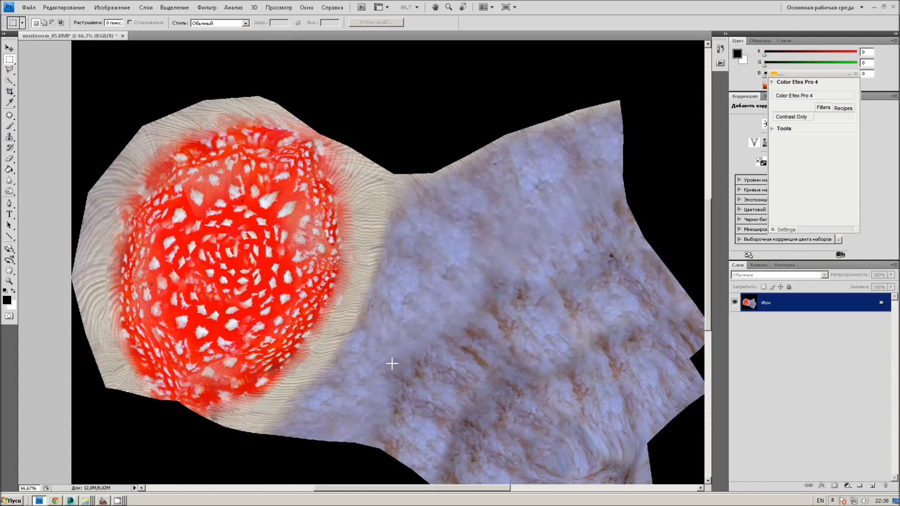
Begin a polygonal lasso outline along the strip where the rim meets the stem.
{"action": "scroll", "coordinate": [392, 363], "scroll_direction": "down", "scroll_amount": 1}
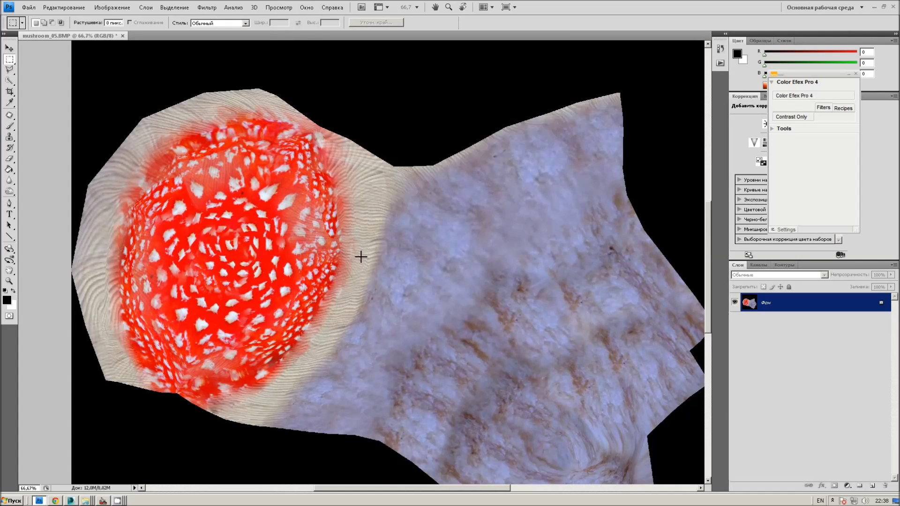
{"action": "scroll", "coordinate": [361, 257], "scroll_direction": "down", "scroll_amount": 4}
{"action": "scroll", "coordinate": [337, 256], "scroll_direction": "up", "scroll_amount": 3}
{"action": "scroll", "coordinate": [337, 272], "scroll_direction": "up", "scroll_amount": 3}
{"action": "scroll", "coordinate": [338, 290], "scroll_direction": "up", "scroll_amount": 2}
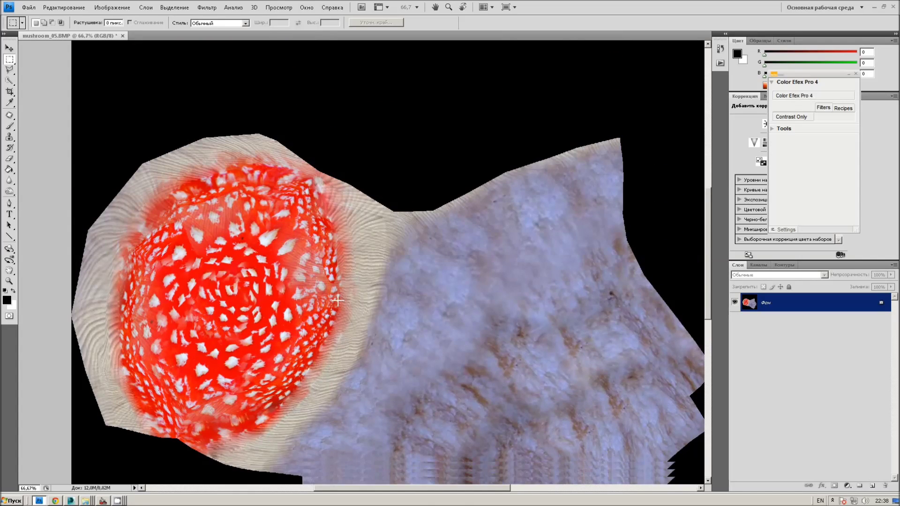
{"action": "scroll", "coordinate": [338, 300], "scroll_direction": "down", "scroll_amount": 3}
{"action": "left_click", "coordinate": [10, 70]}
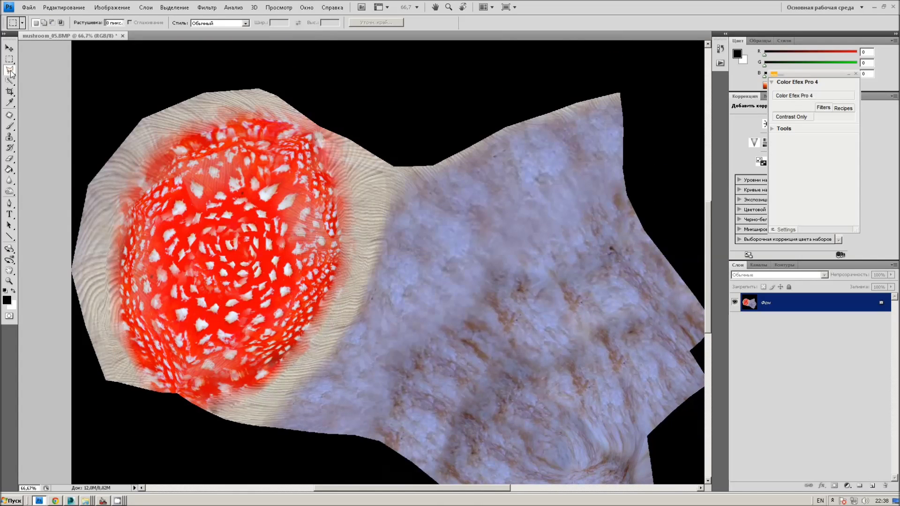
{"action": "left_click", "coordinate": [260, 424]}
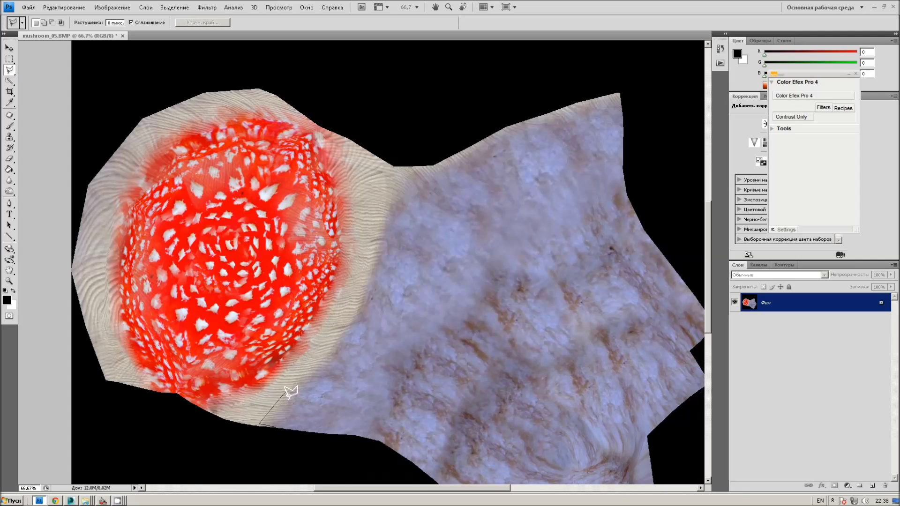
{"action": "left_click", "coordinate": [348, 327]}
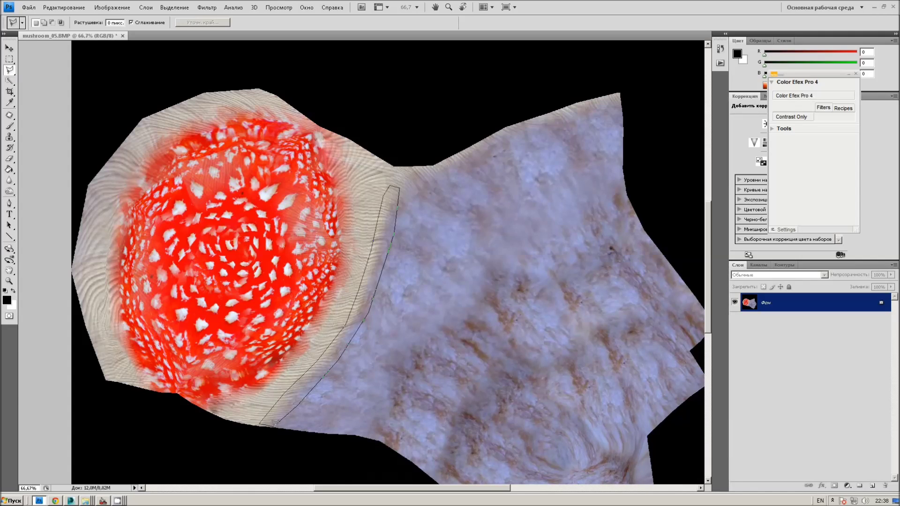
{"action": "left_click", "coordinate": [274, 425]}
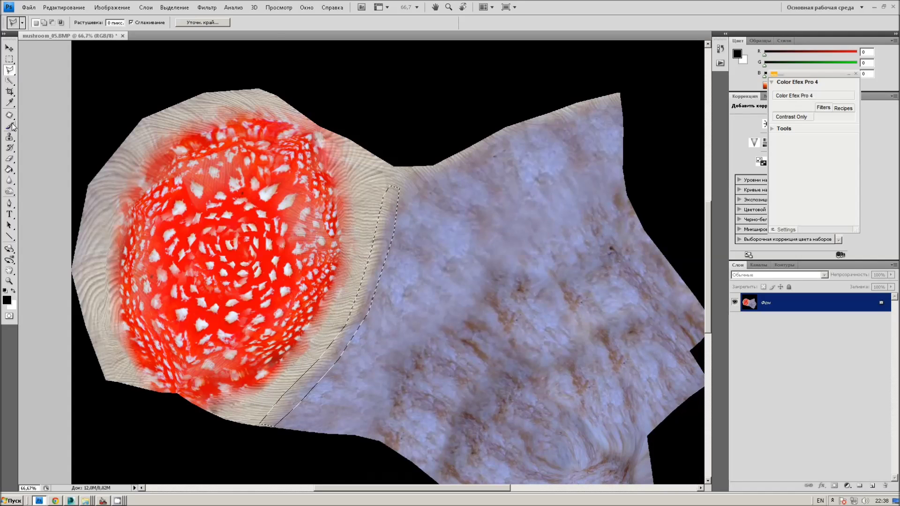
{"action": "key", "text": "j"}
{"action": "mouse_move", "coordinate": [364, 295]}
{"action": "left_mouse_down"}
{"action": "mouse_move", "coordinate": [348, 287]}
{"action": "mouse_move", "coordinate": [392, 312]}
{"action": "mouse_move", "coordinate": [383, 307]}
{"action": "left_mouse_up"}
{"action": "key", "text": "ctrl+d"}
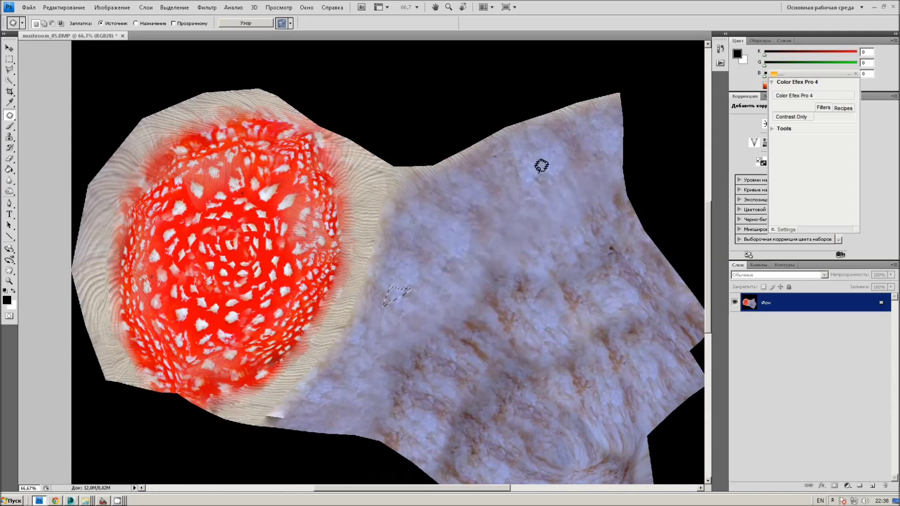
{"action": "mouse_move", "coordinate": [394, 186]}
{"action": "left_mouse_down"}
{"action": "mouse_move", "coordinate": [382, 253]}
{"action": "mouse_move", "coordinate": [408, 250]}
{"action": "left_mouse_up"}
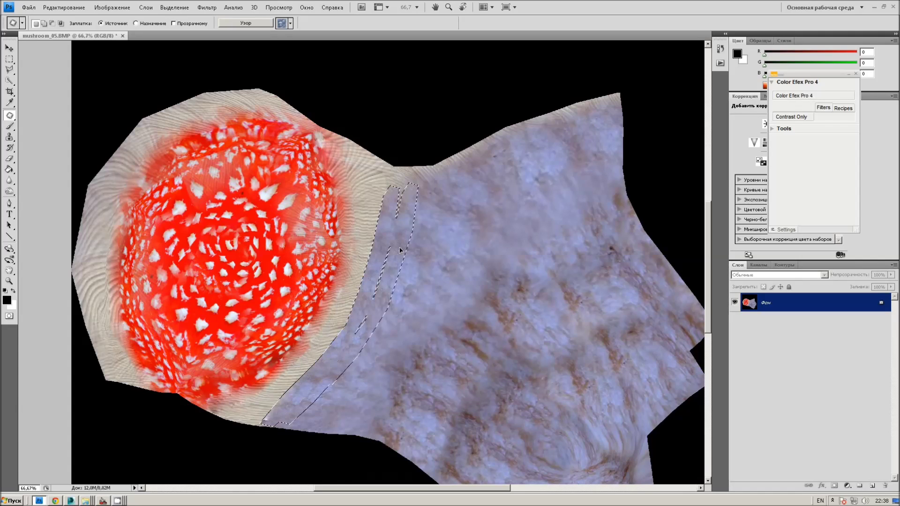
{"action": "left_click_drag", "start_coordinate": [434, 301], "coordinate": [436, 301]}
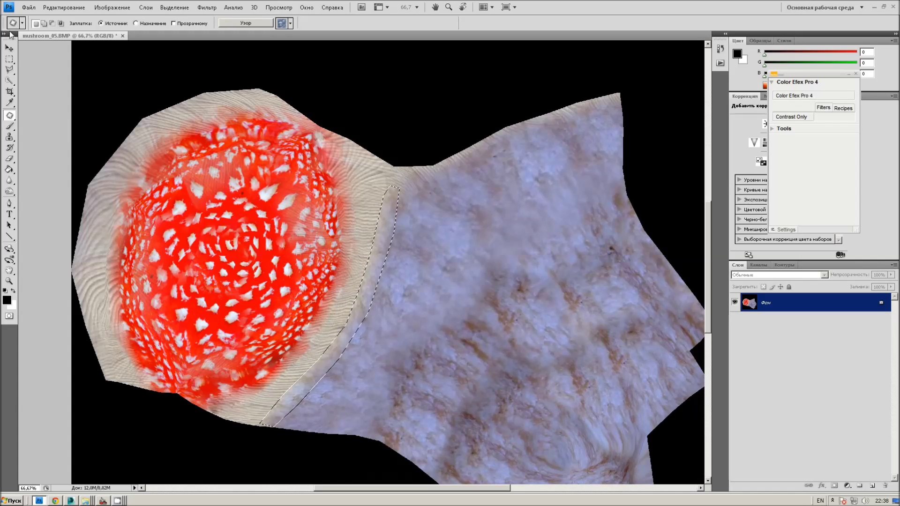
{"action": "left_click", "coordinate": [9, 69]}
{"action": "left_click", "coordinate": [452, 271]}
{"action": "key", "text": "Escape"}
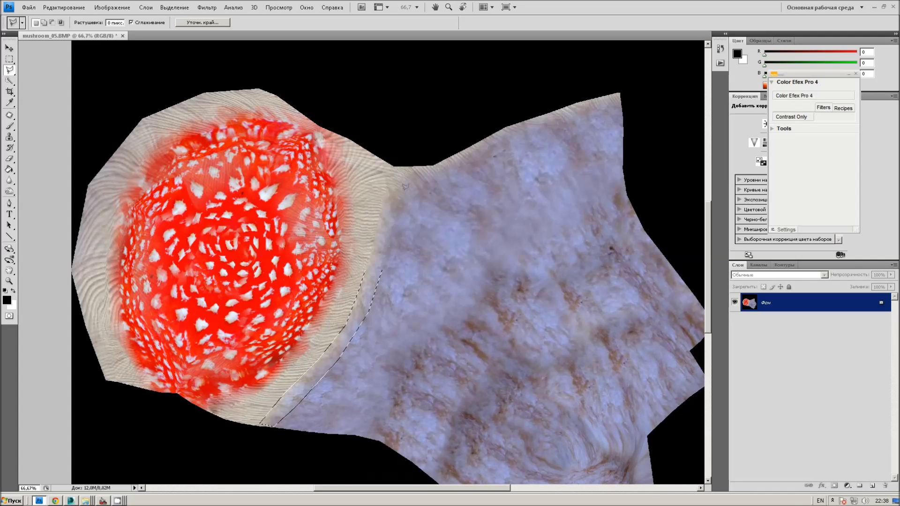
{"action": "double_click", "coordinate": [420, 173]}
{"action": "key", "text": "ctrl+z"}
{"action": "key", "text": "v"}
{"action": "left_click", "coordinate": [545, 278]}
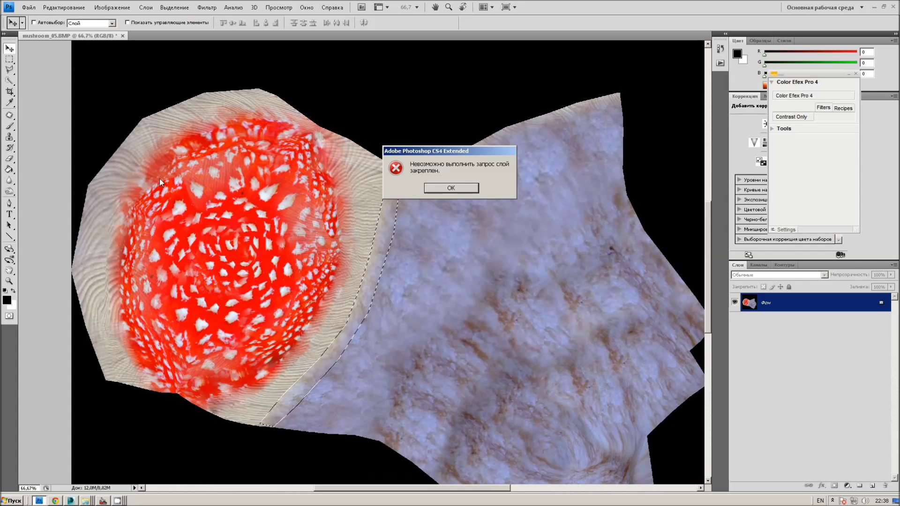
{"action": "left_click", "coordinate": [443, 185]}
{"action": "left_click", "coordinate": [10, 61]}
{"action": "left_click", "coordinate": [487, 287]}
{"action": "left_click", "coordinate": [10, 70]}
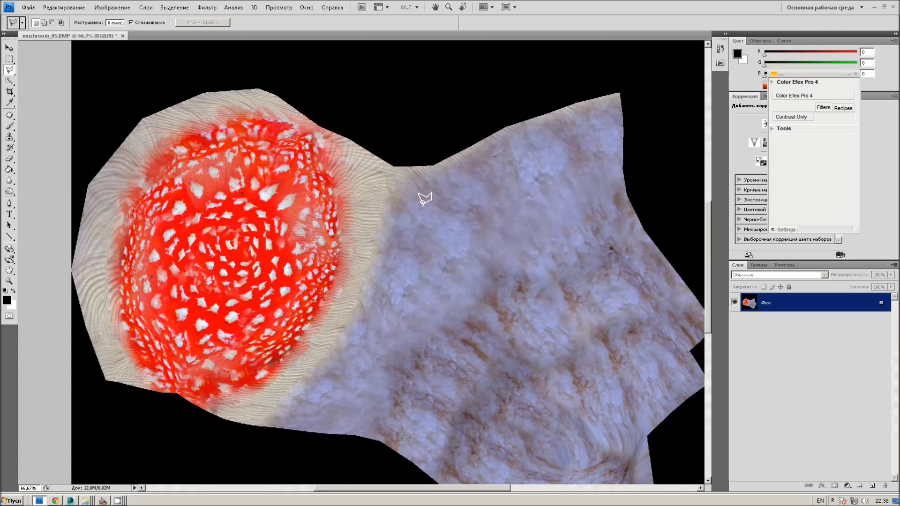
Outline the narrow strip along the stem's top edge for patching.
{"action": "left_click", "coordinate": [414, 179]}
{"action": "left_click", "coordinate": [493, 138]}
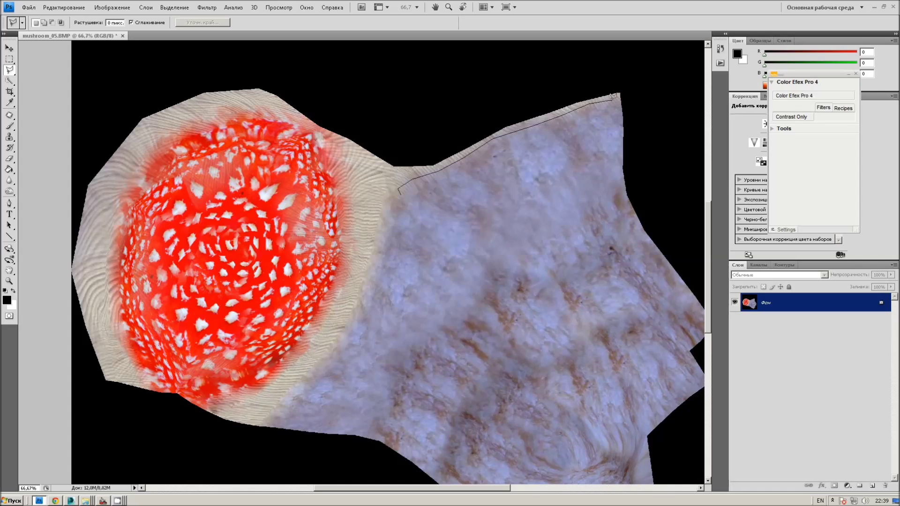
{"action": "left_click", "coordinate": [470, 163]}
{"action": "left_click", "coordinate": [402, 192]}
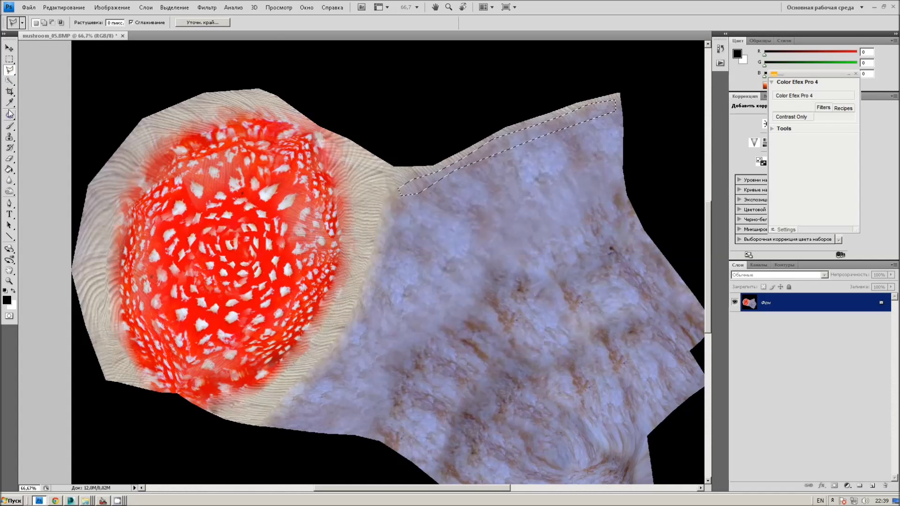
{"action": "key", "text": "j"}
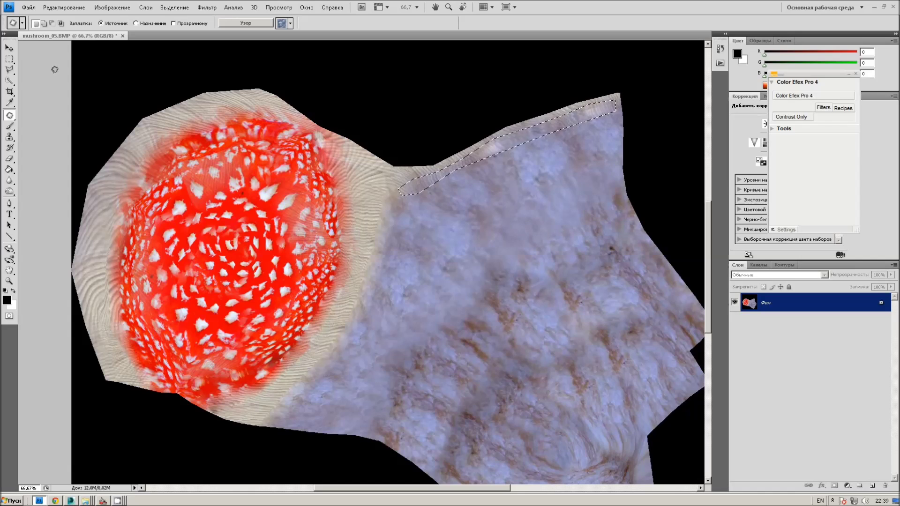
Deselect the patched stem strip and bring up the healing and patch tools flyout.
{"action": "left_click", "coordinate": [11, 60]}
{"action": "left_click", "coordinate": [386, 397]}
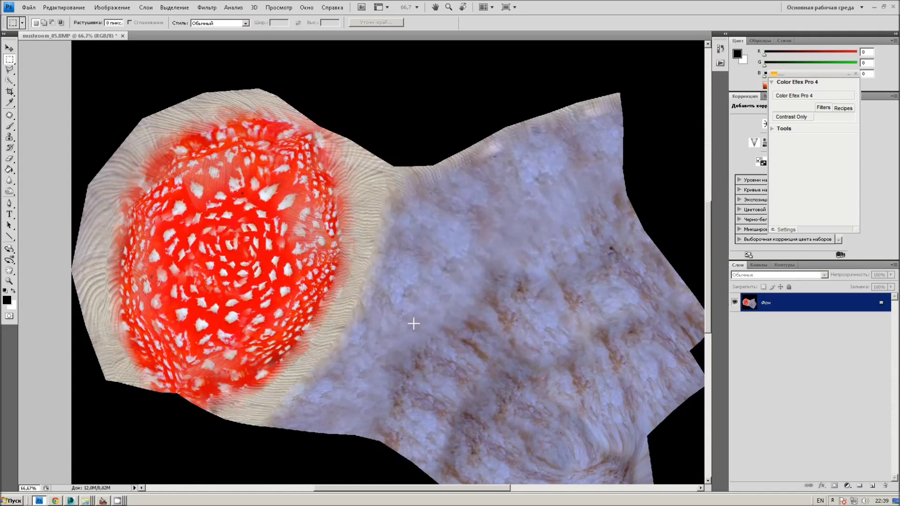
{"action": "scroll", "coordinate": [413, 323], "scroll_direction": "down", "scroll_amount": 3}
{"action": "scroll", "coordinate": [416, 275], "scroll_direction": "down", "scroll_amount": 2}
{"action": "left_click_drag", "start_coordinate": [9, 114], "coordinate": [50, 136]}
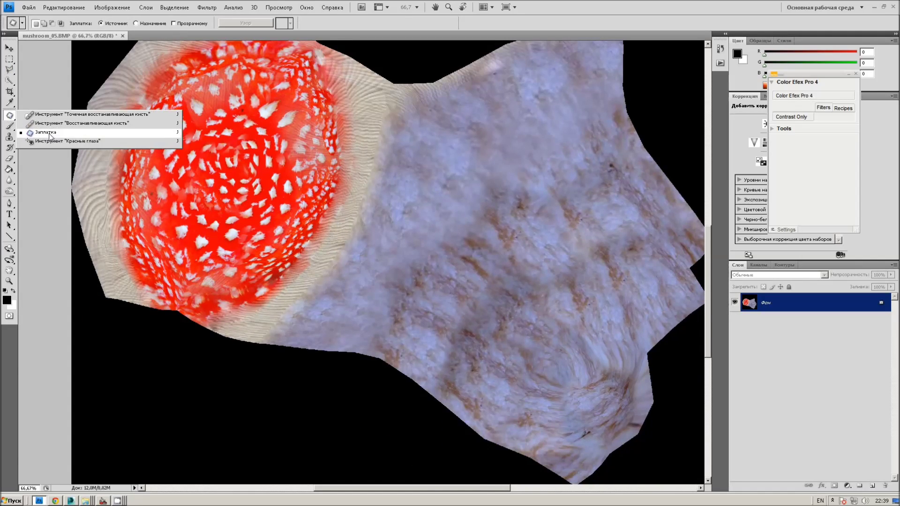
Switch to the Healing Brush and enlarge its diameter to 78.
{"action": "left_click", "coordinate": [75, 123]}
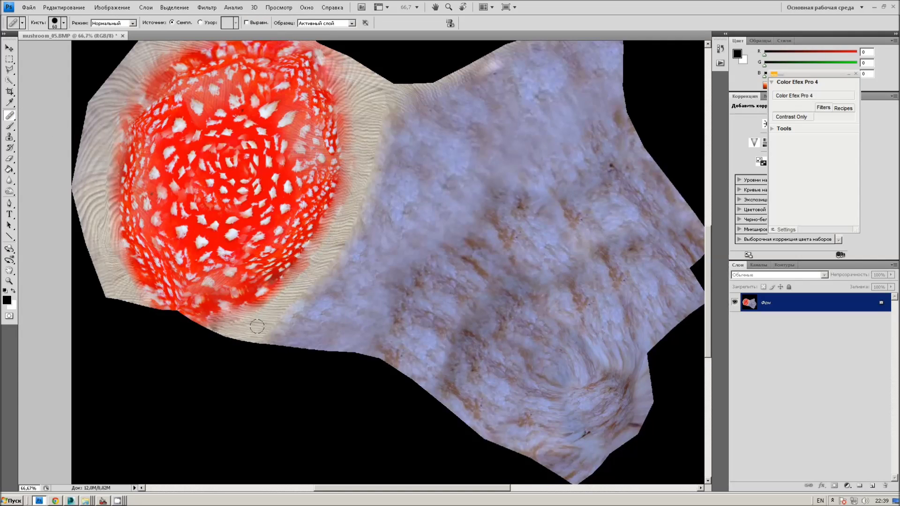
{"action": "left_click_drag", "start_coordinate": [275, 327], "coordinate": [275, 322]}
{"action": "left_click", "coordinate": [63, 22]}
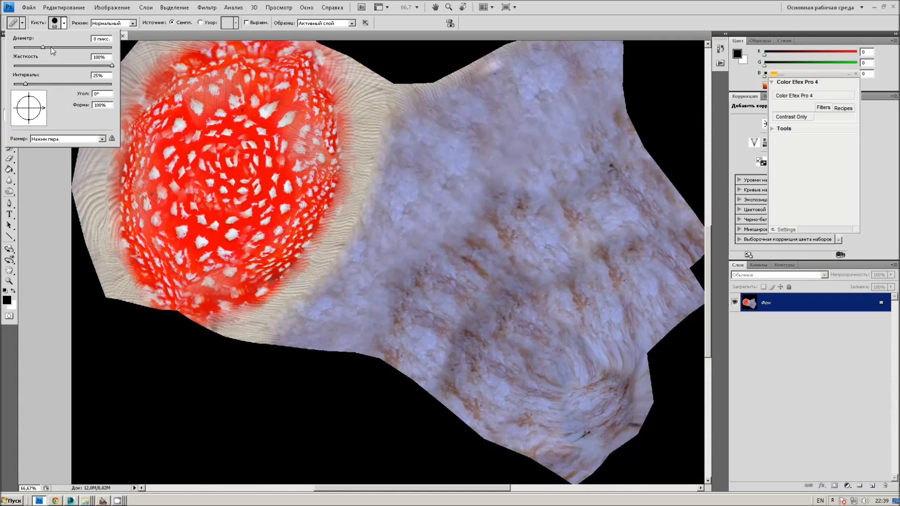
{"action": "left_click_drag", "start_coordinate": [47, 48], "coordinate": [51, 47]}
{"action": "left_click", "coordinate": [306, 312]}
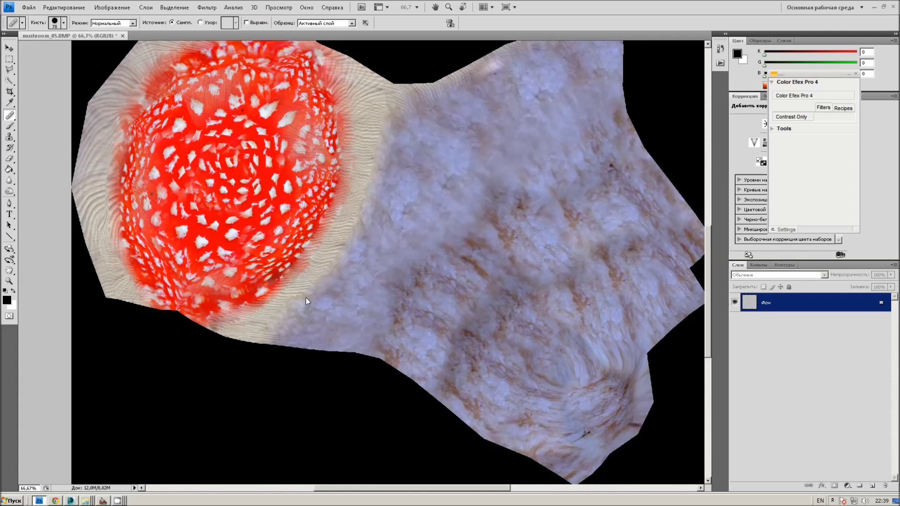
Sample stem texture and blend the seam between the beige rim and bluish stem.
{"action": "left_click", "coordinate": [313, 280]}
{"action": "left_click", "coordinate": [327, 273]}
{"action": "left_click", "coordinate": [336, 271]}
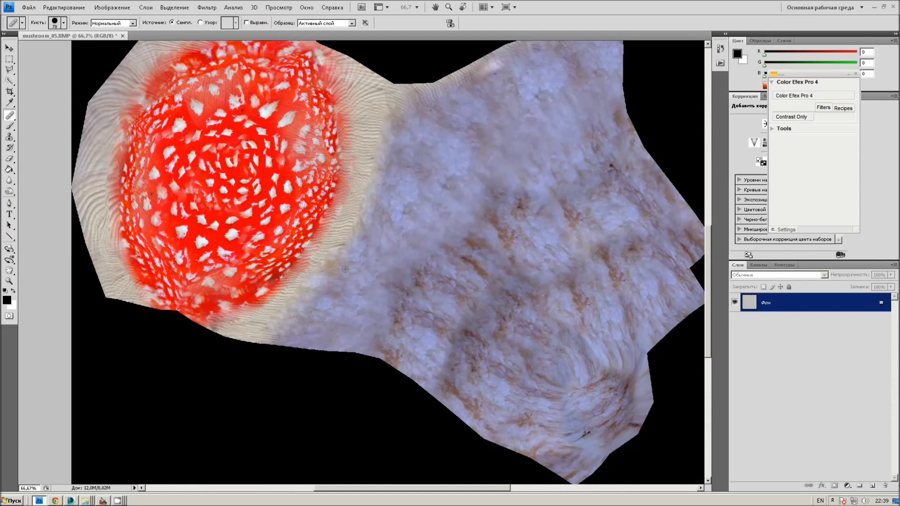
{"action": "left_click", "coordinate": [361, 249]}
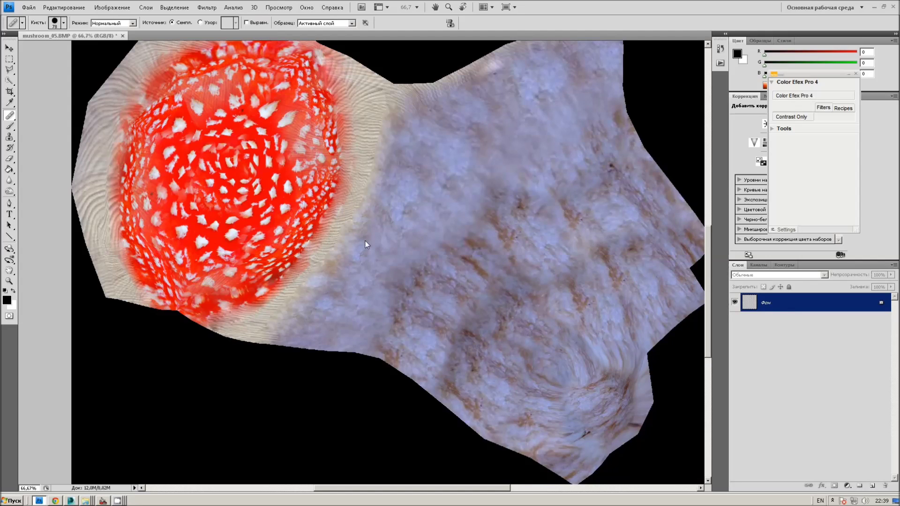
{"action": "left_click", "coordinate": [367, 210]}
{"action": "left_click", "coordinate": [366, 197]}
{"action": "left_click", "coordinate": [373, 196]}
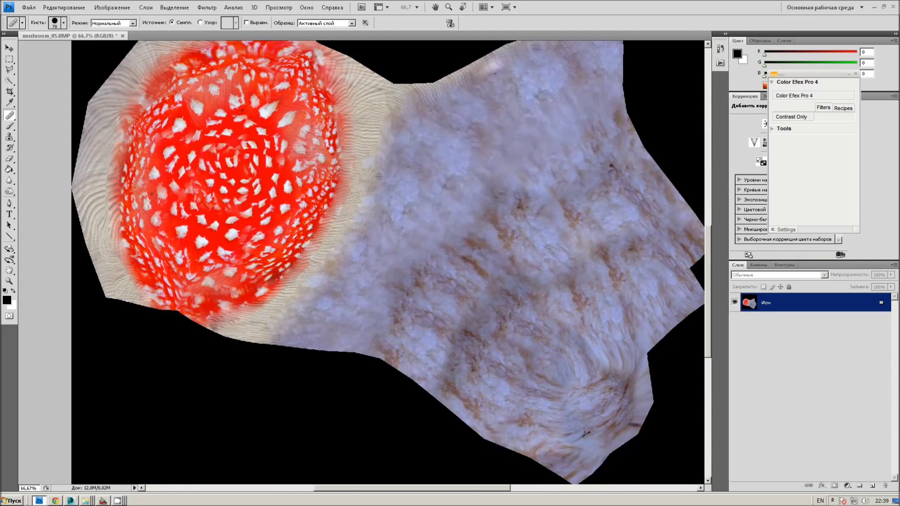
{"action": "left_click", "coordinate": [390, 115]}
Heal another patch further along the rim-stem seam.
{"action": "scroll", "coordinate": [417, 188], "scroll_direction": "up", "scroll_amount": 2}
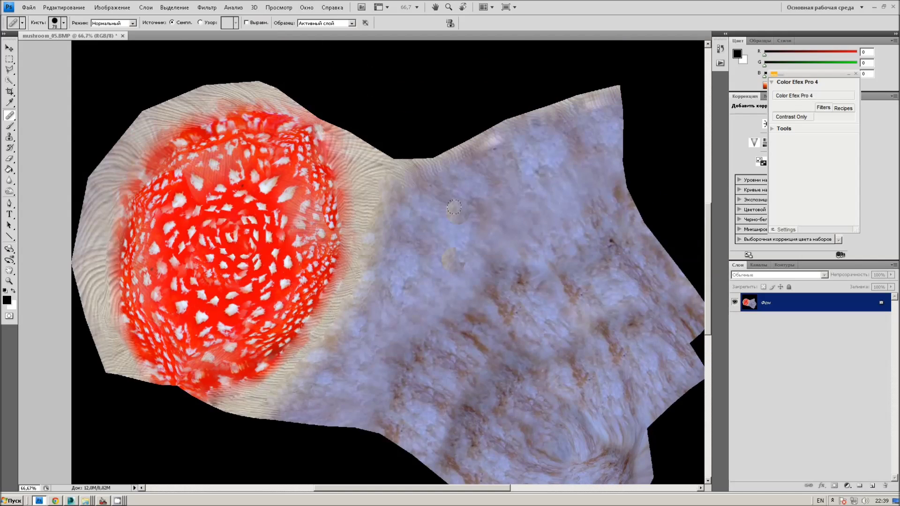
{"action": "scroll", "coordinate": [403, 218], "scroll_direction": "up", "scroll_amount": 1}
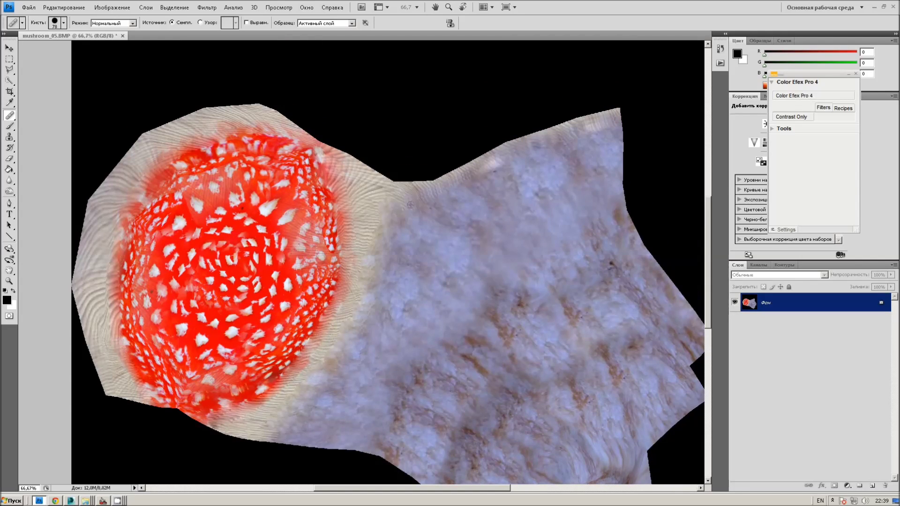
{"action": "left_click", "coordinate": [420, 211]}
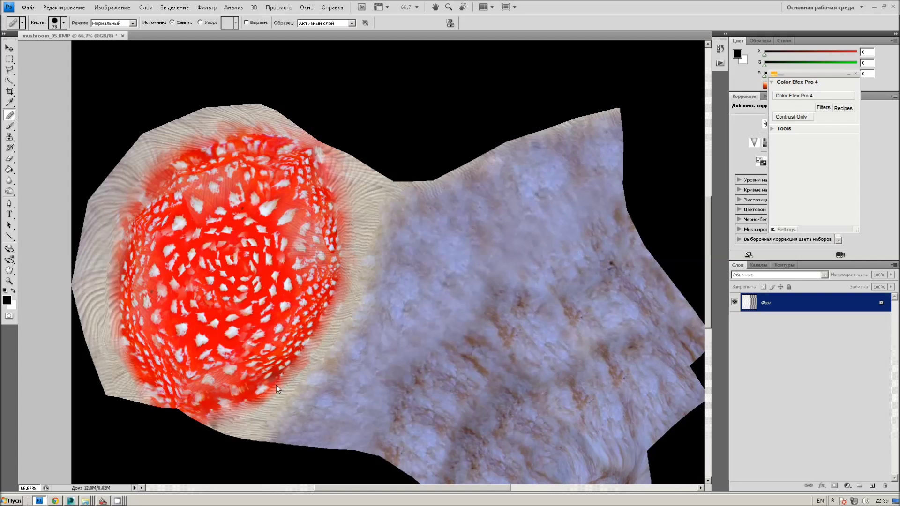
{"action": "scroll", "coordinate": [248, 387], "scroll_direction": "down", "scroll_amount": 2}
{"action": "scroll", "coordinate": [248, 388], "scroll_direction": "down", "scroll_amount": 4}
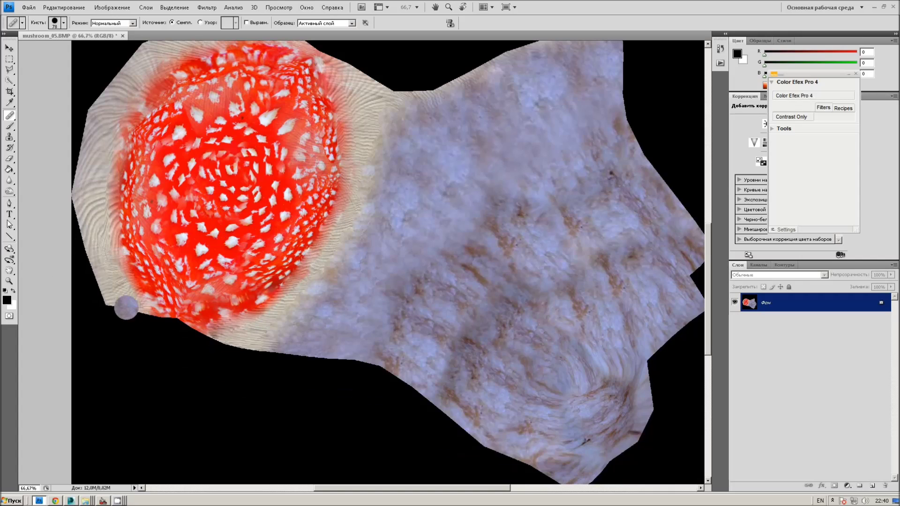
{"action": "scroll", "coordinate": [125, 306], "scroll_direction": "up", "scroll_amount": 3}
{"action": "scroll", "coordinate": [93, 233], "scroll_direction": "up", "scroll_amount": 1}
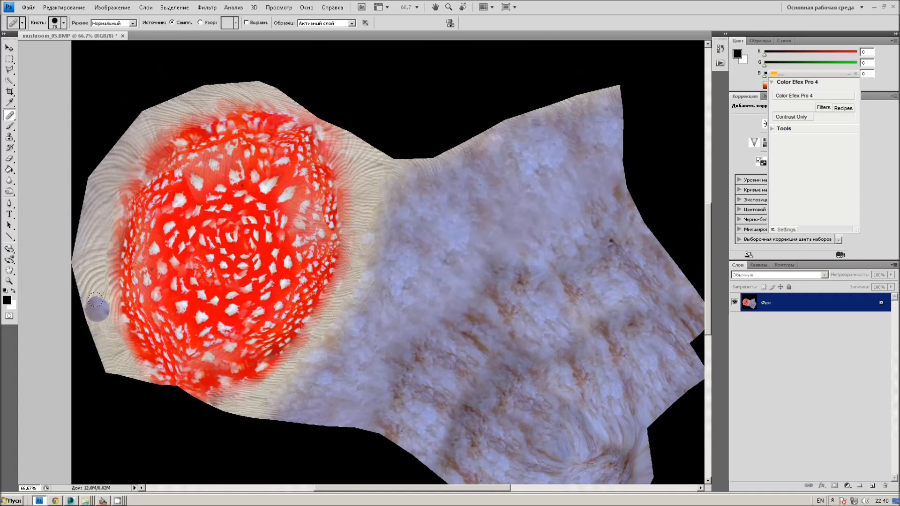
Heal the red fringe along the cap's left edge, from lower-left to upper-left.
{"action": "left_click", "coordinate": [93, 256]}
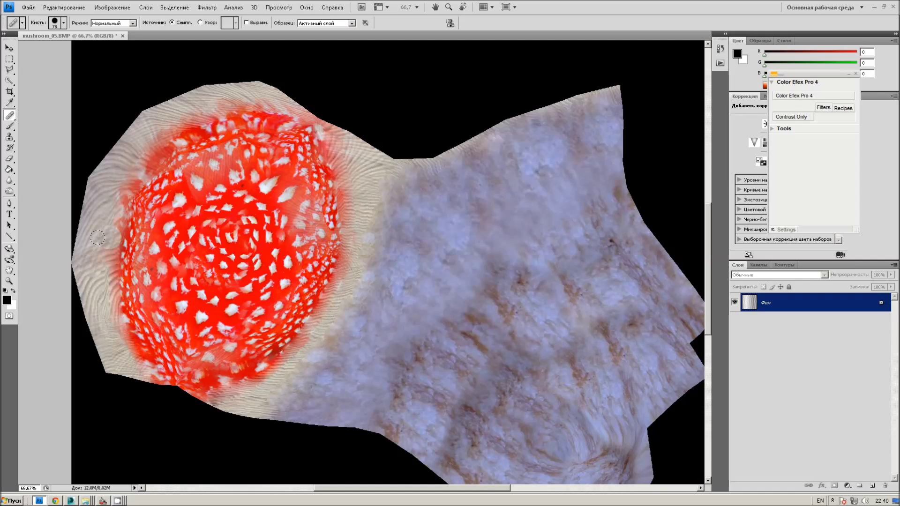
{"action": "left_click", "coordinate": [108, 227]}
{"action": "left_click", "coordinate": [109, 228]}
{"action": "left_click", "coordinate": [108, 202]}
{"action": "left_click", "coordinate": [124, 183]}
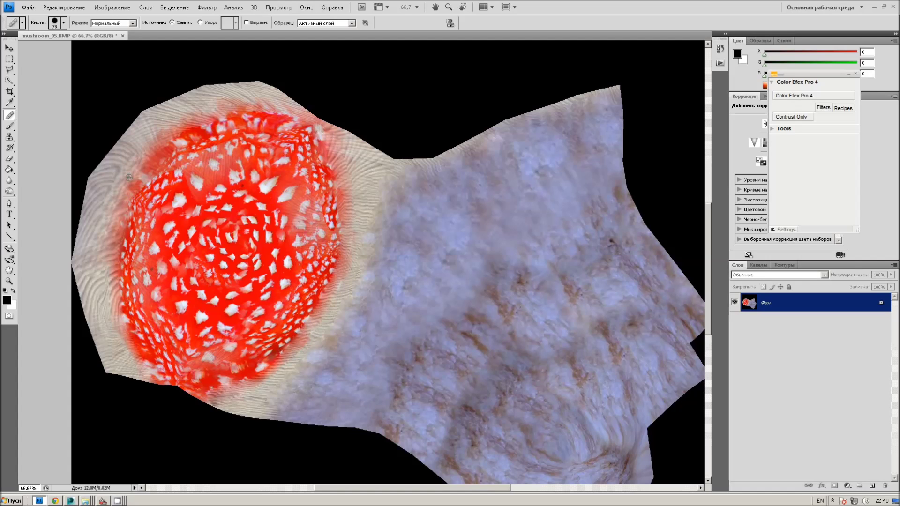
{"action": "left_click", "coordinate": [140, 162]}
{"action": "left_click", "coordinate": [151, 150]}
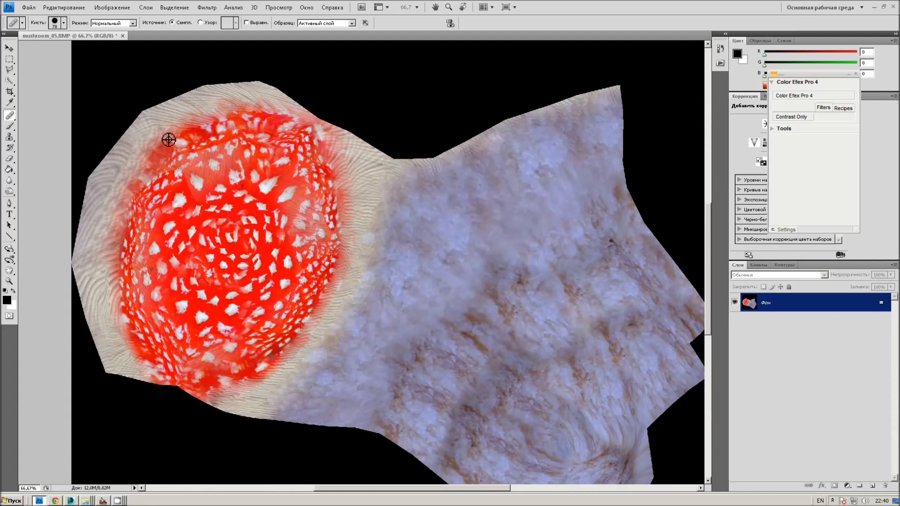
{"action": "left_click", "coordinate": [125, 370]}
{"action": "scroll", "coordinate": [120, 364], "scroll_direction": "down", "scroll_amount": 1}
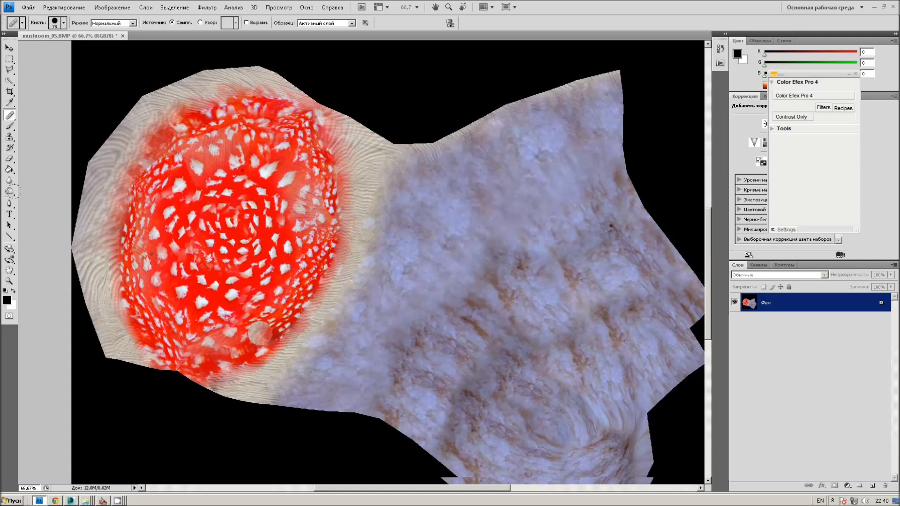
{"action": "left_click", "coordinate": [10, 72]}
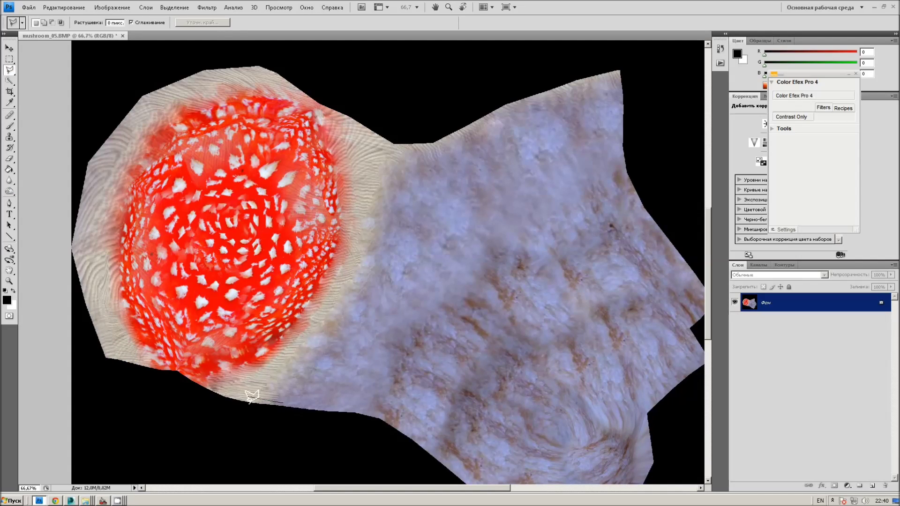
{"action": "left_click", "coordinate": [250, 396]}
Close a polygonal lasso selection around the rim-stem seam strip.
{"action": "left_click", "coordinate": [329, 307]}
{"action": "left_click", "coordinate": [362, 253]}
{"action": "left_click", "coordinate": [373, 154]}
{"action": "left_click", "coordinate": [402, 162]}
{"action": "left_click", "coordinate": [383, 266]}
{"action": "left_click", "coordinate": [322, 370]}
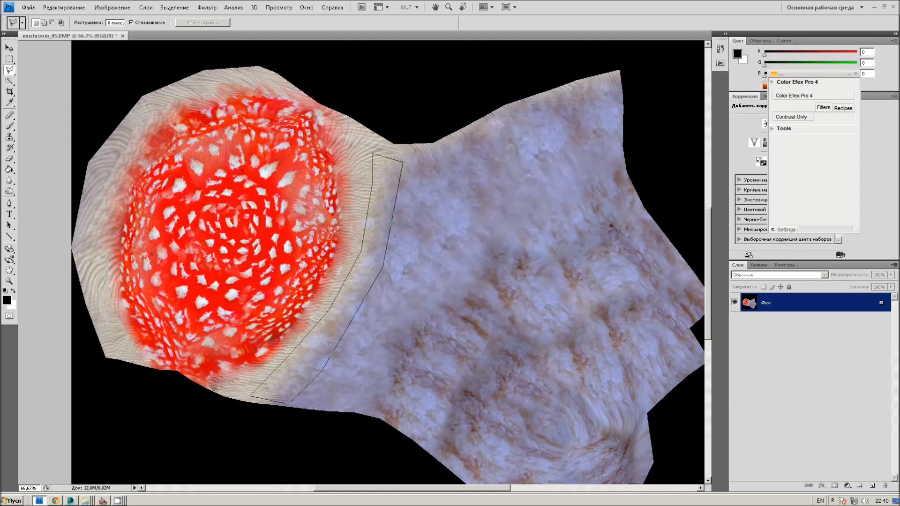
{"action": "double_click", "coordinate": [286, 404]}
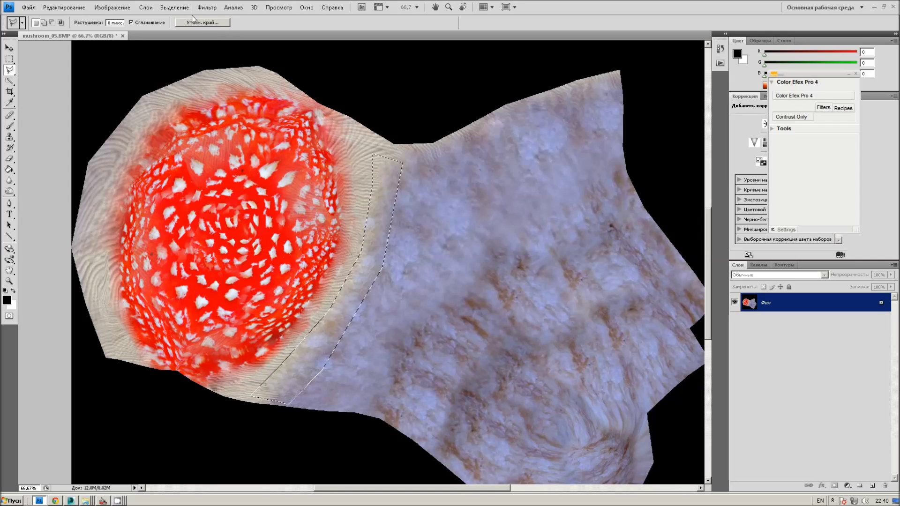
Apply a Gaussian Blur of radius 2 to the seam strip and deselect.
{"action": "left_click", "coordinate": [207, 7]}
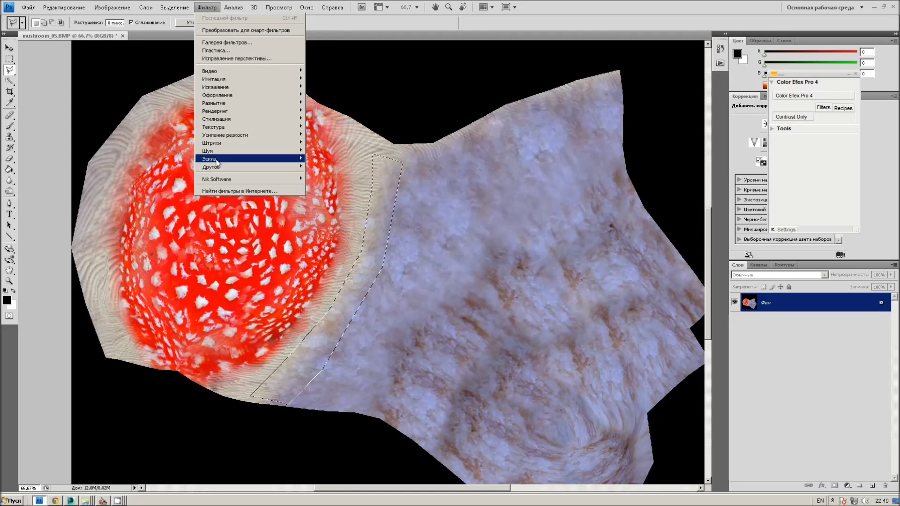
{"action": "mouse_move", "coordinate": [214, 103]}
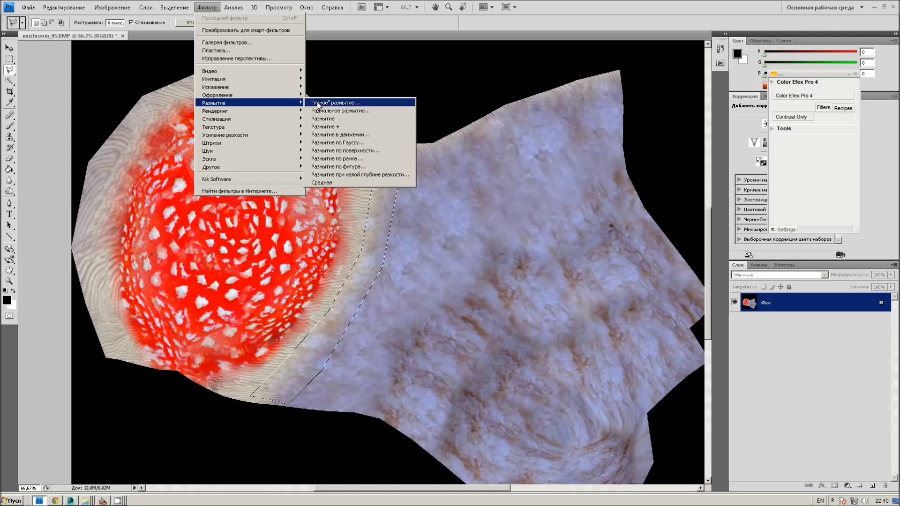
{"action": "left_click", "coordinate": [338, 143]}
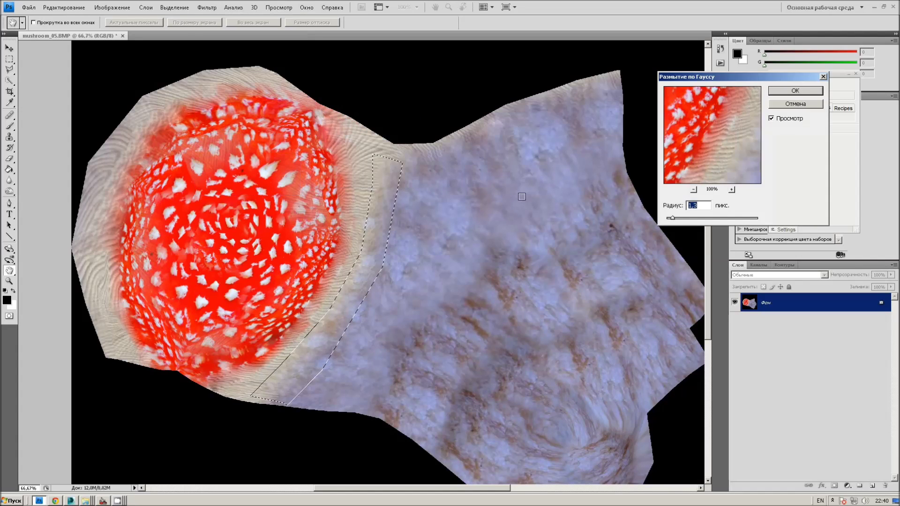
{"action": "type", "text": "2"}
{"action": "left_click", "coordinate": [798, 91]}
{"action": "left_click", "coordinate": [9, 59]}
{"action": "key", "text": "ctrl+d"}
{"action": "scroll", "coordinate": [319, 273], "scroll_direction": "down", "scroll_amount": 3}
{"action": "scroll", "coordinate": [319, 274], "scroll_direction": "up", "scroll_amount": 2}
{"action": "scroll", "coordinate": [243, 267], "scroll_direction": "up", "scroll_amount": 3}
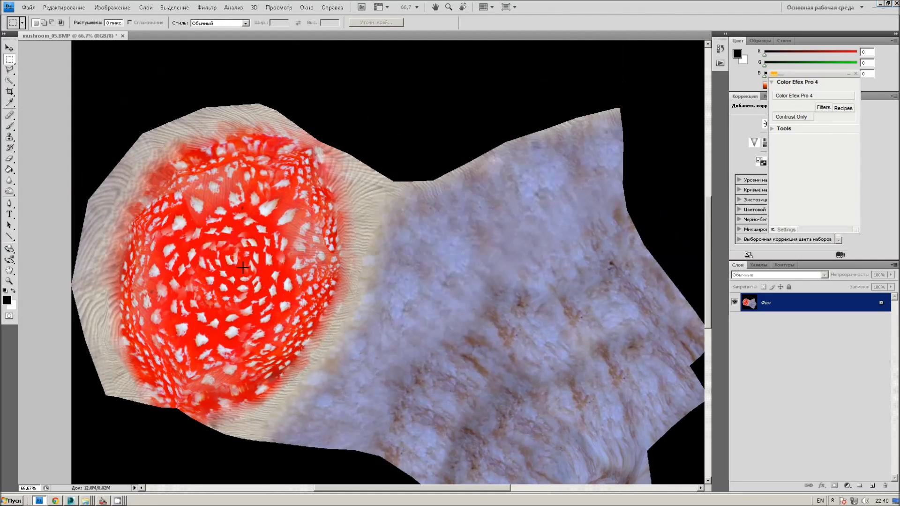
{"action": "left_click", "coordinate": [11, 70]}
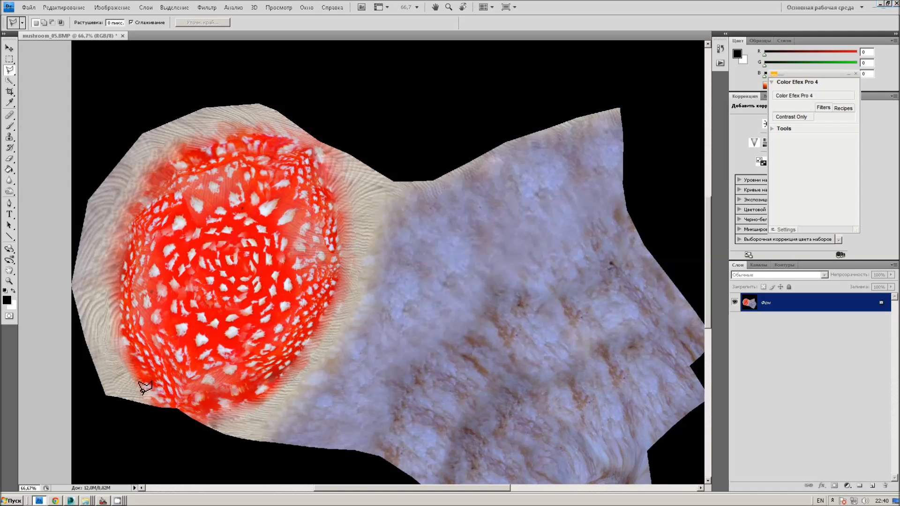
Lasso a strip along the red cap's upper-left edge.
{"action": "mouse_move", "coordinate": [131, 391]}
{"action": "left_mouse_down"}
{"action": "mouse_move", "coordinate": [139, 373]}
{"action": "mouse_move", "coordinate": [125, 346]}
{"action": "mouse_move", "coordinate": [121, 299]}
{"action": "left_mouse_up"}
{"action": "mouse_move", "coordinate": [125, 247]}
{"action": "left_mouse_down"}
{"action": "mouse_move", "coordinate": [142, 211]}
{"action": "mouse_move", "coordinate": [210, 142]}
{"action": "mouse_move", "coordinate": [187, 147]}
{"action": "left_mouse_up"}
{"action": "left_click", "coordinate": [140, 384]}
{"action": "mouse_move", "coordinate": [141, 382]}
{"action": "left_mouse_down"}
{"action": "mouse_move", "coordinate": [121, 303]}
{"action": "mouse_move", "coordinate": [126, 232]}
{"action": "mouse_move", "coordinate": [189, 151]}
{"action": "mouse_move", "coordinate": [230, 141]}
{"action": "left_mouse_up"}
{"action": "mouse_move", "coordinate": [175, 126]}
{"action": "left_mouse_down"}
{"action": "mouse_move", "coordinate": [117, 230]}
{"action": "mouse_move", "coordinate": [102, 303]}
{"action": "left_mouse_up"}
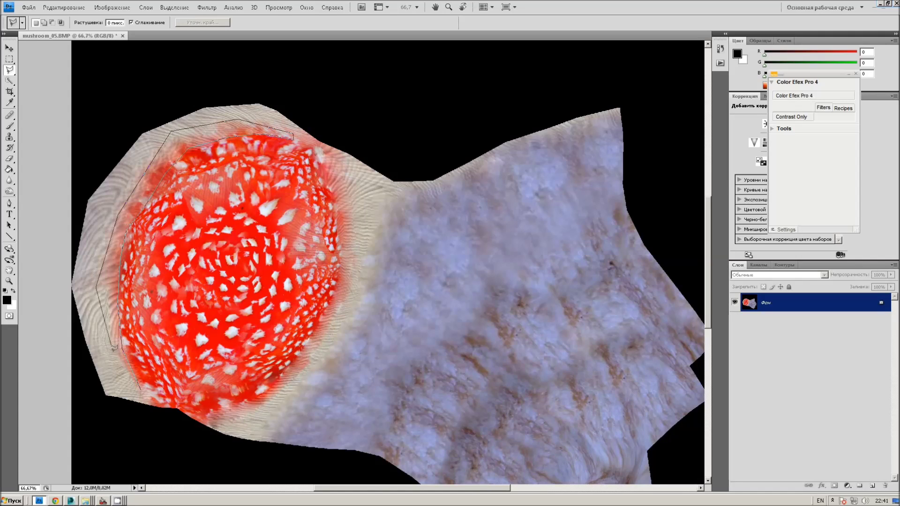
{"action": "double_click", "coordinate": [140, 388]}
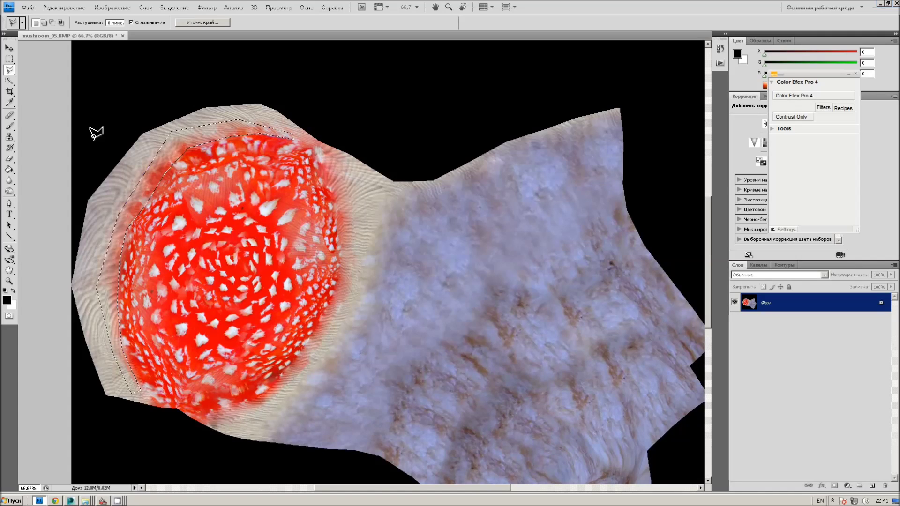
Reapply the Gaussian blur to the cap-edge strip, then clear the selection.
{"action": "left_click", "coordinate": [190, 10]}
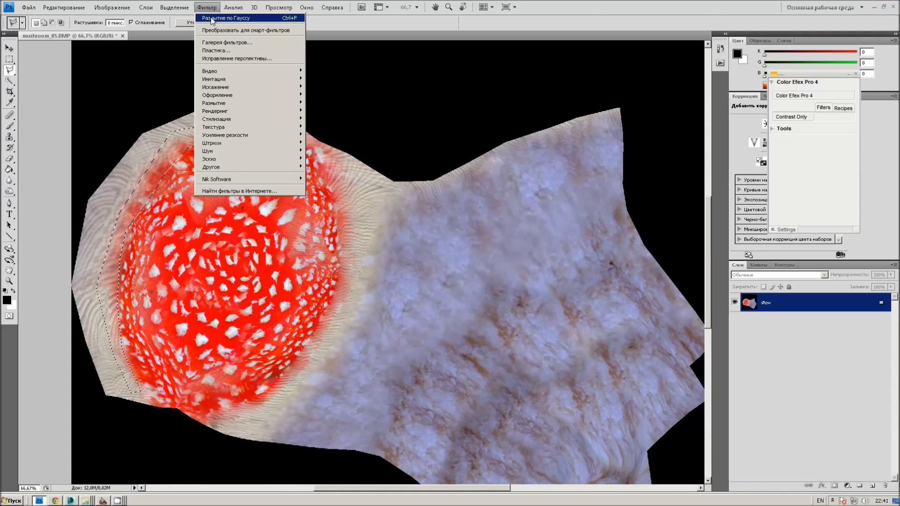
{"action": "key", "text": "Escape"}
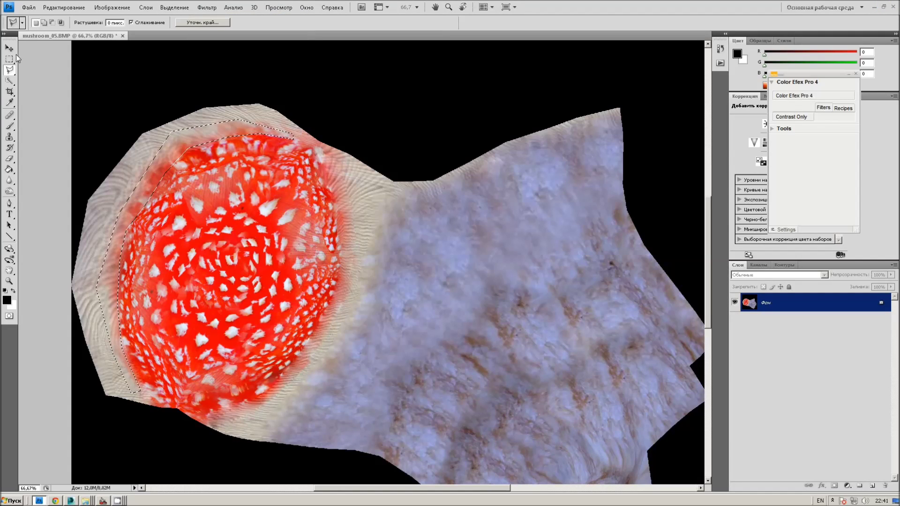
{"action": "left_click", "coordinate": [9, 59]}
{"action": "left_click", "coordinate": [315, 464]}
{"action": "scroll", "coordinate": [305, 450], "scroll_direction": "down", "scroll_amount": 2}
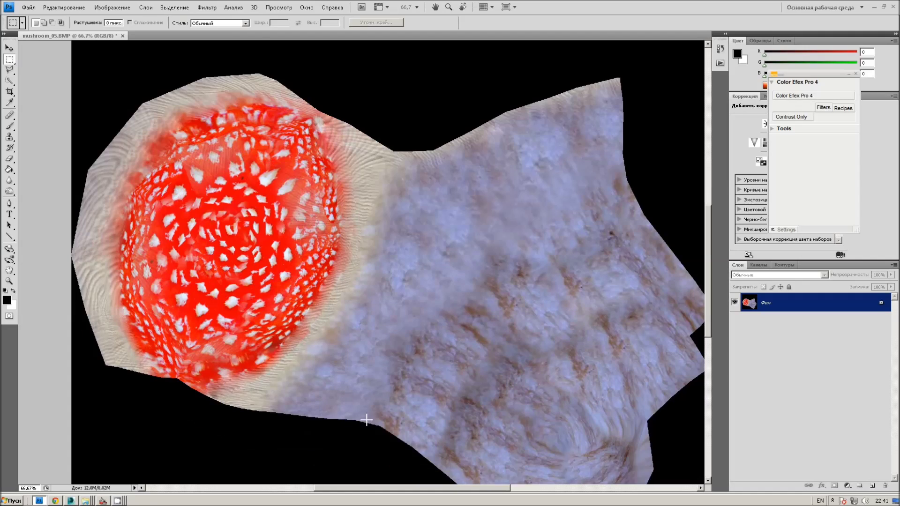
{"action": "scroll", "coordinate": [284, 422], "scroll_direction": "down", "scroll_amount": 2}
{"action": "scroll", "coordinate": [258, 389], "scroll_direction": "down", "scroll_amount": 1}
{"action": "scroll", "coordinate": [234, 361], "scroll_direction": "down", "scroll_amount": 2}
{"action": "scroll", "coordinate": [542, 128], "scroll_direction": "down", "scroll_amount": 2}
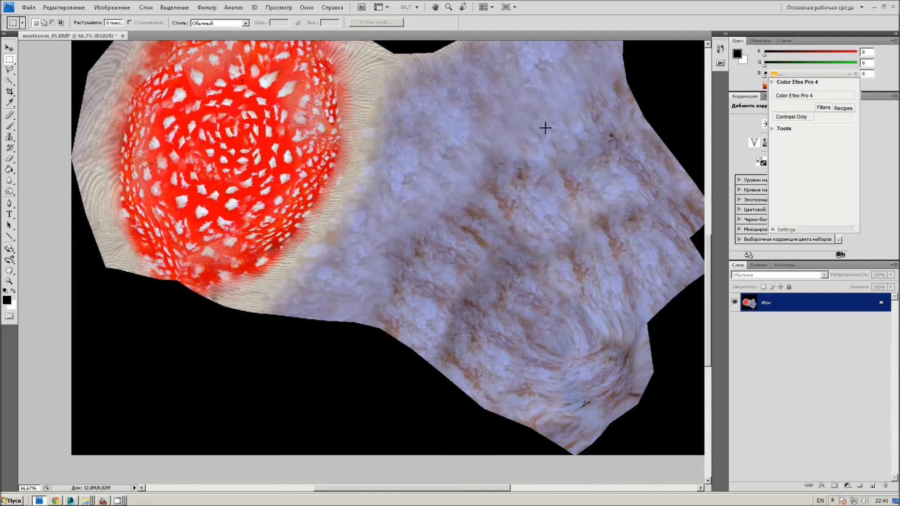
{"action": "scroll", "coordinate": [563, 235], "scroll_direction": "down", "scroll_amount": 1}
{"action": "scroll", "coordinate": [619, 287], "scroll_direction": "up", "scroll_amount": 5}
{"action": "scroll", "coordinate": [614, 327], "scroll_direction": "up", "scroll_amount": 2}
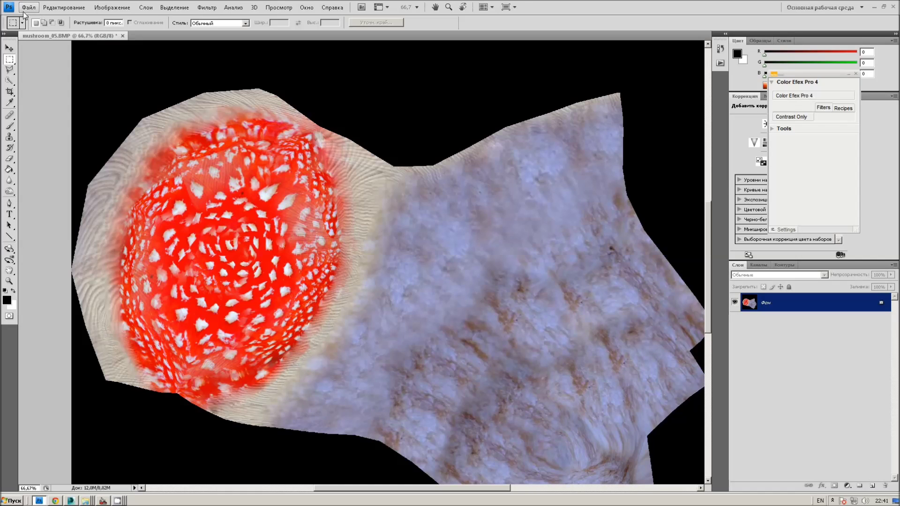
Launch Color Efex Pro 4 on the mushroom texture and preview Bi-Color User Defined.
{"action": "left_click", "coordinate": [145, 7]}
{"action": "left_click", "coordinate": [689, 4]}
{"action": "left_click", "coordinate": [809, 96]}
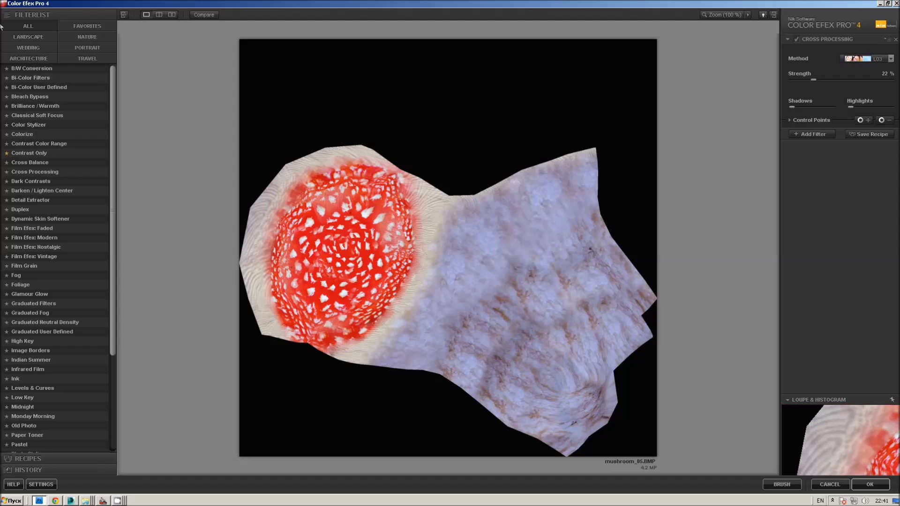
{"action": "left_click", "coordinate": [37, 86]}
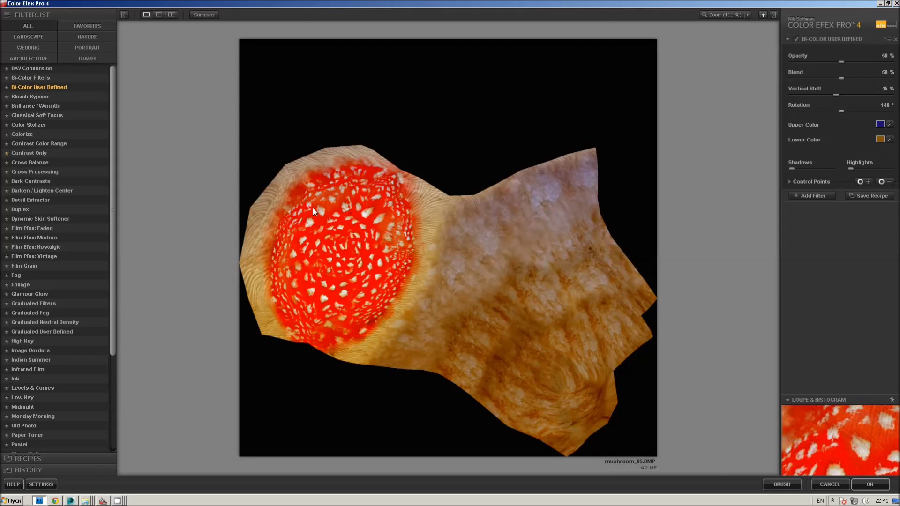
Tune Bleach Bypass to -6% saturation and 39% contrast, then preview Cross Balance.
{"action": "left_click", "coordinate": [38, 98]}
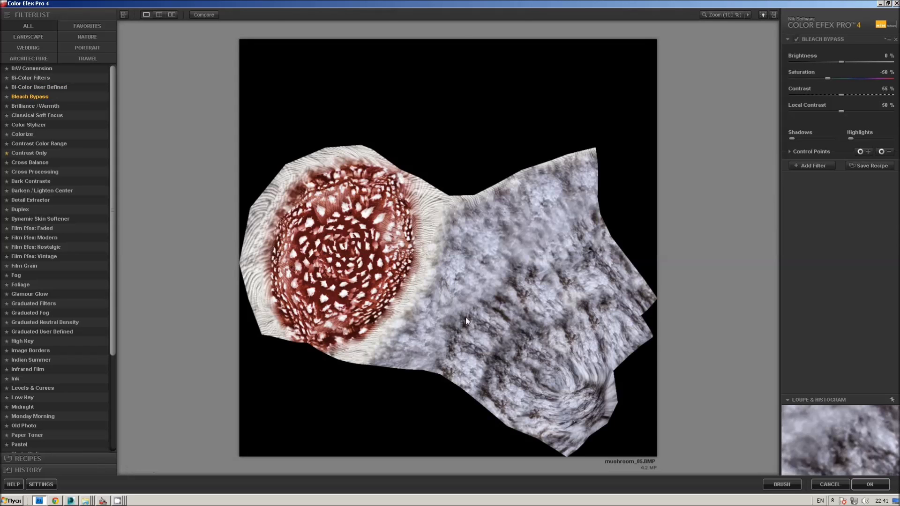
{"action": "left_click", "coordinate": [867, 79]}
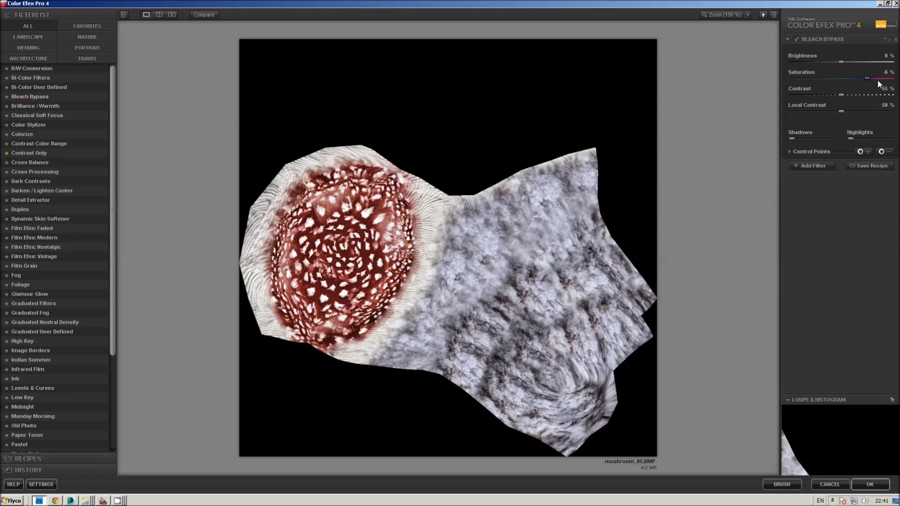
{"action": "left_click", "coordinate": [804, 95]}
{"action": "left_click", "coordinate": [803, 111]}
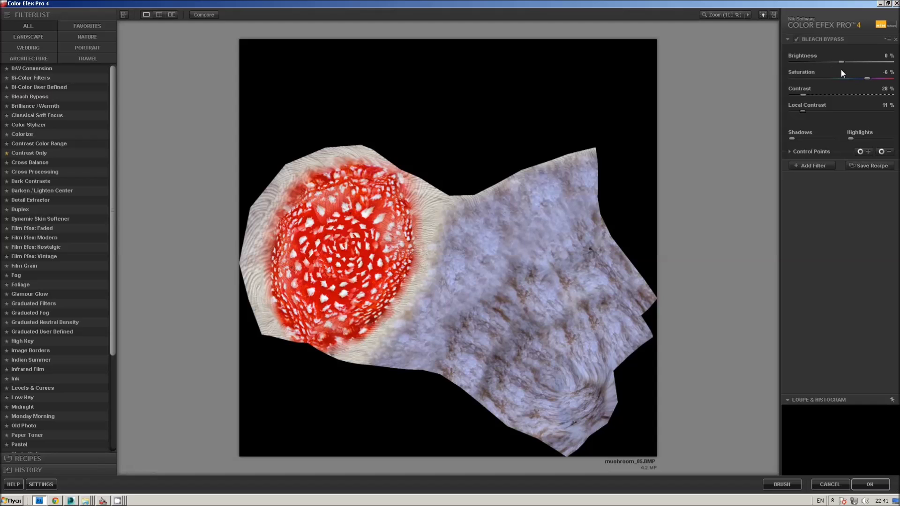
{"action": "left_click", "coordinate": [818, 95]}
{"action": "left_click", "coordinate": [813, 111]}
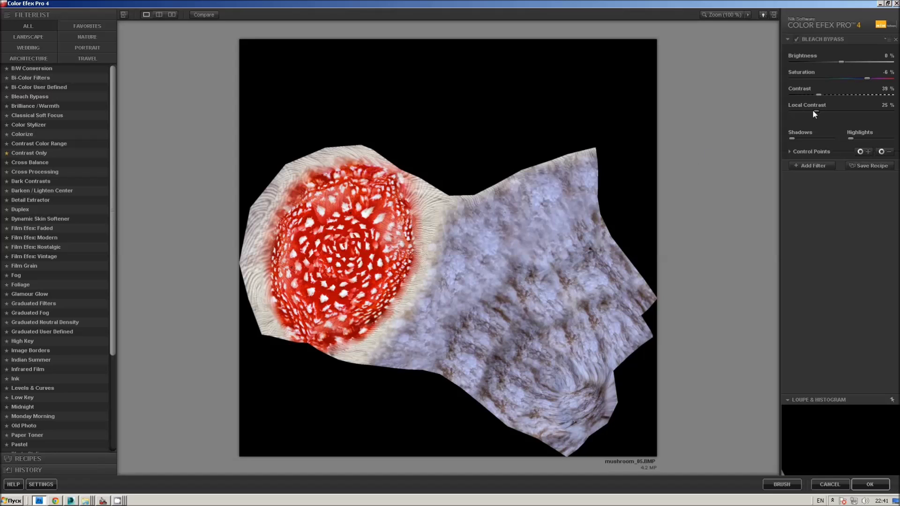
{"action": "left_click", "coordinate": [26, 162]}
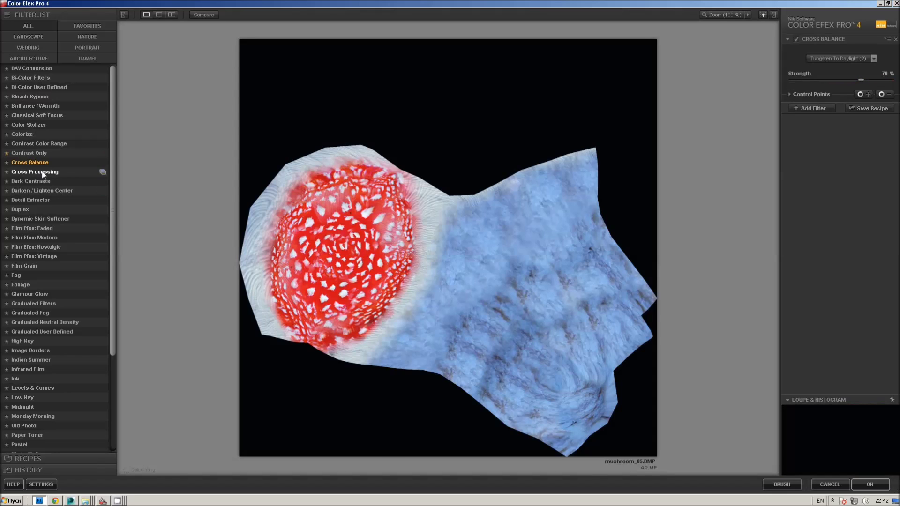
Preview filters from Dark Contrasts through Vignette: Blur, then Brilliance / Warmth and Bi-Color.
{"action": "left_click", "coordinate": [29, 180]}
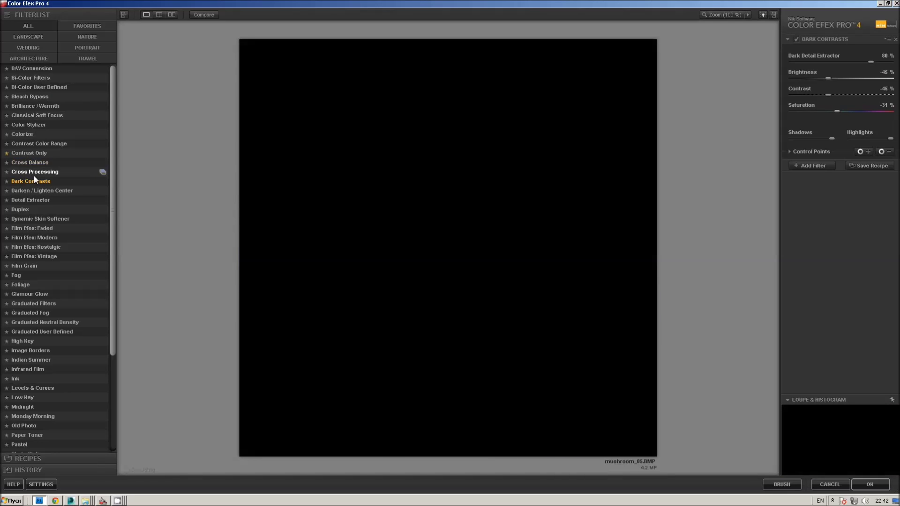
{"action": "left_click", "coordinate": [33, 202]}
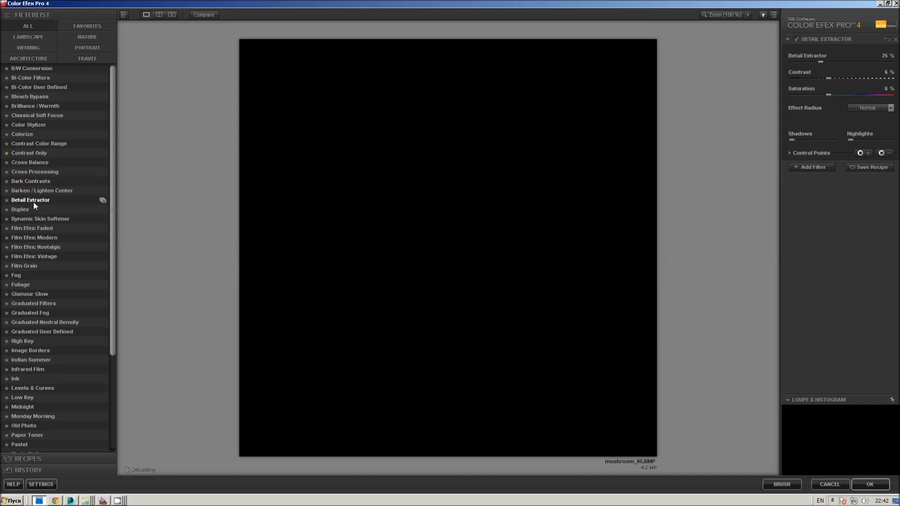
{"action": "left_click", "coordinate": [24, 209]}
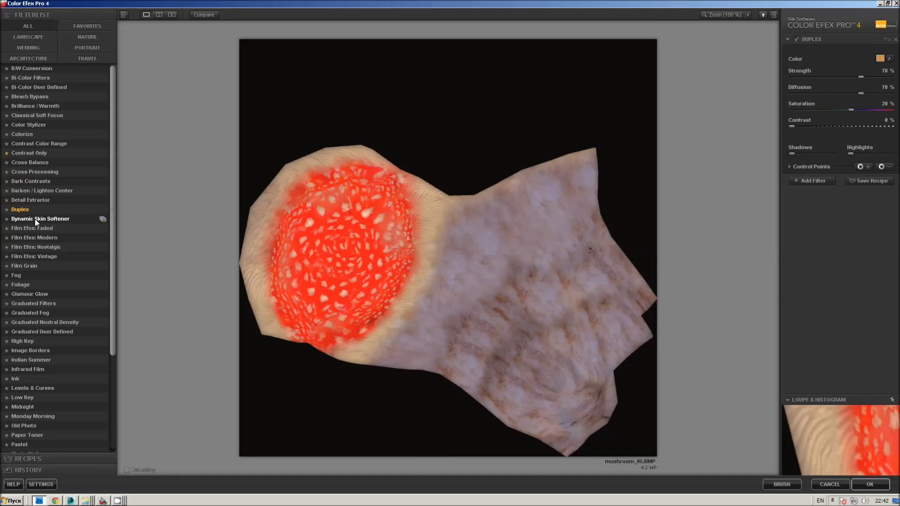
{"action": "left_click", "coordinate": [35, 218]}
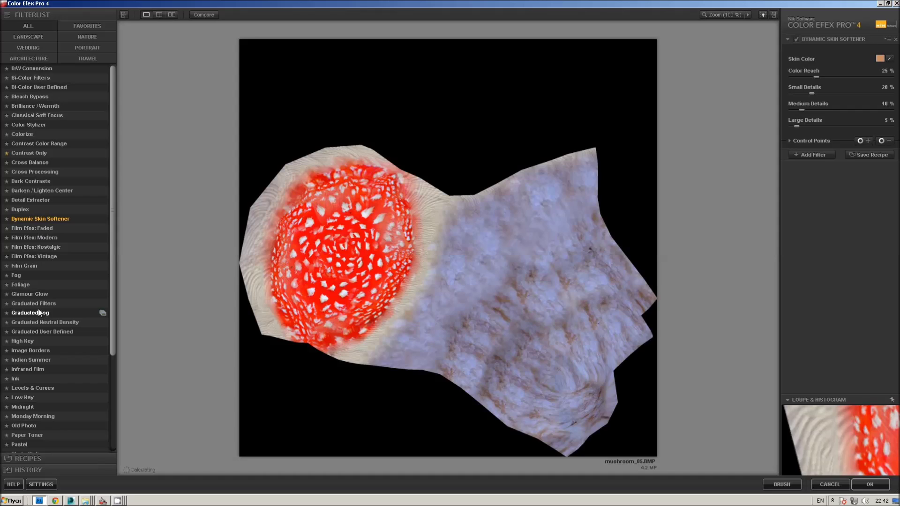
{"action": "left_click", "coordinate": [38, 295]}
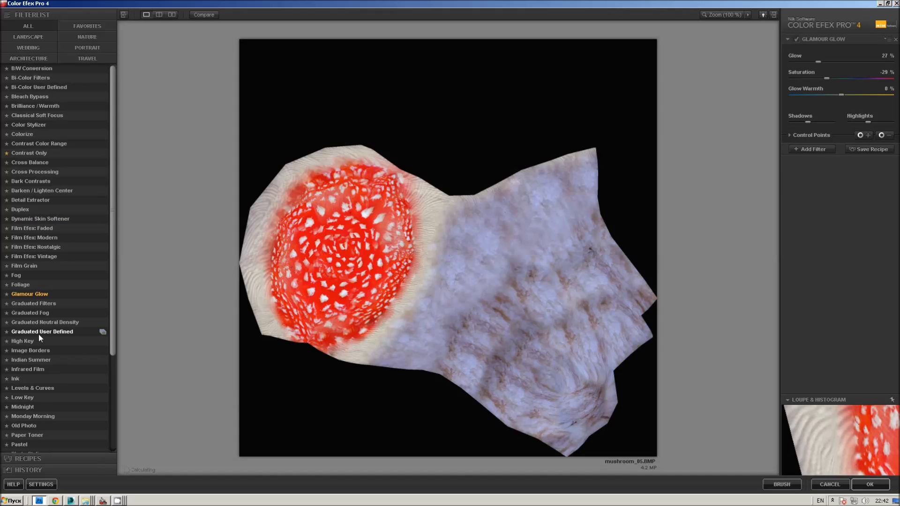
{"action": "left_click", "coordinate": [34, 360]}
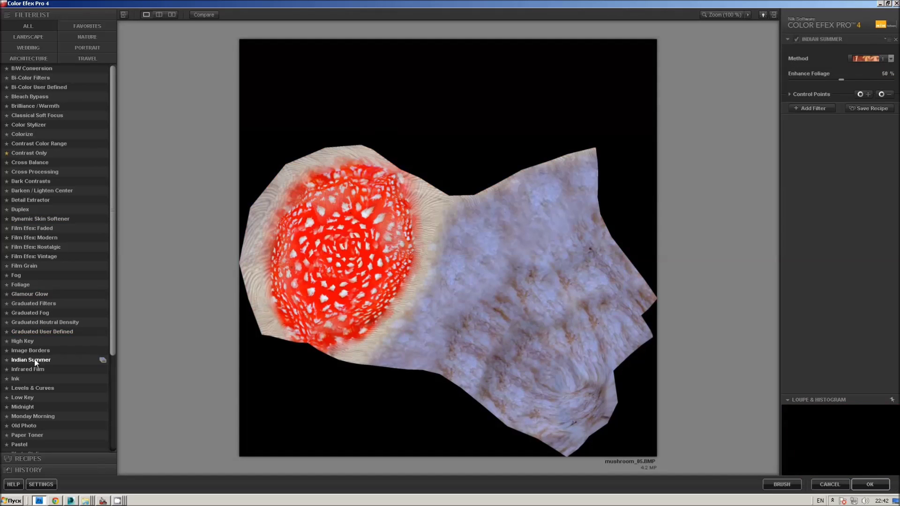
{"action": "left_click", "coordinate": [30, 388]}
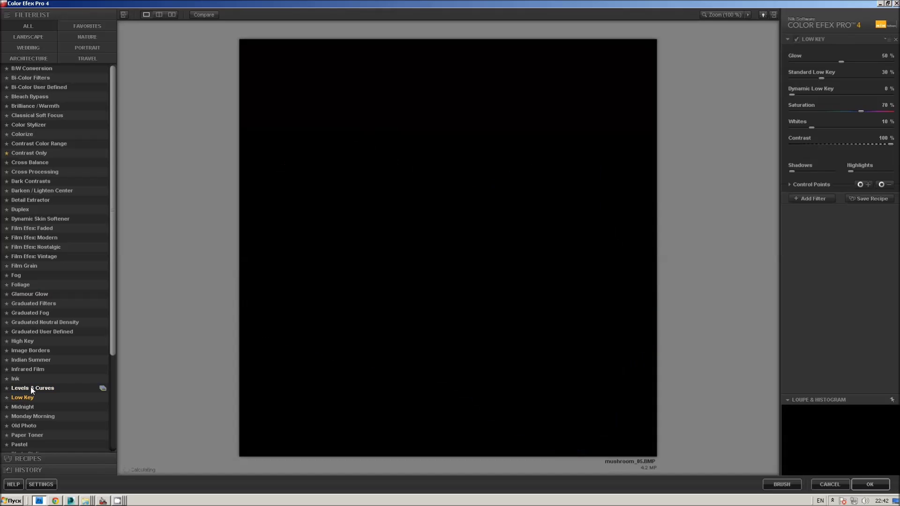
{"action": "scroll", "coordinate": [45, 370], "scroll_direction": "down", "scroll_amount": 5}
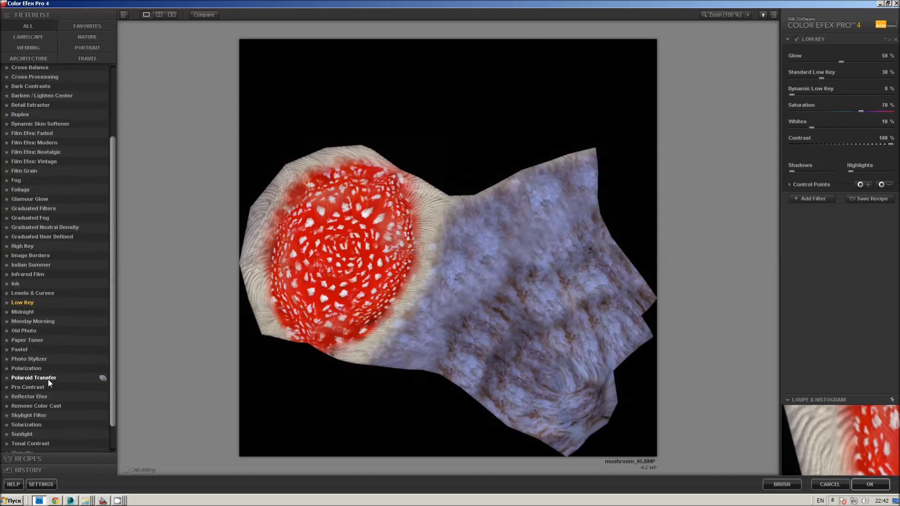
{"action": "left_click", "coordinate": [36, 354]}
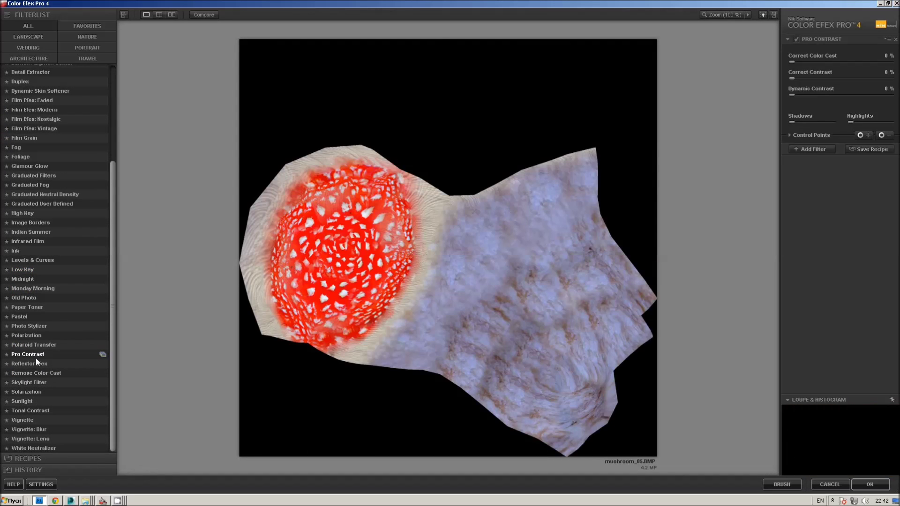
{"action": "left_click", "coordinate": [36, 364]}
{"action": "left_click", "coordinate": [43, 373]}
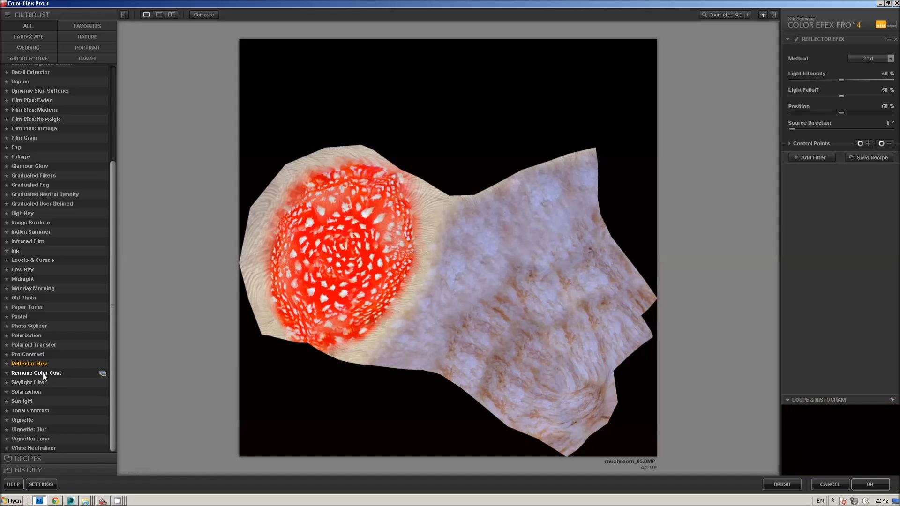
{"action": "left_click", "coordinate": [39, 385]}
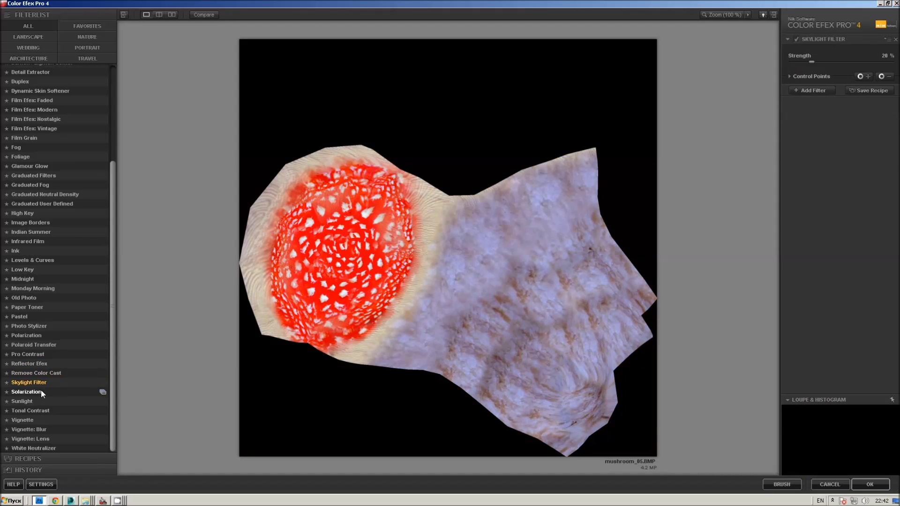
{"action": "left_click", "coordinate": [35, 400]}
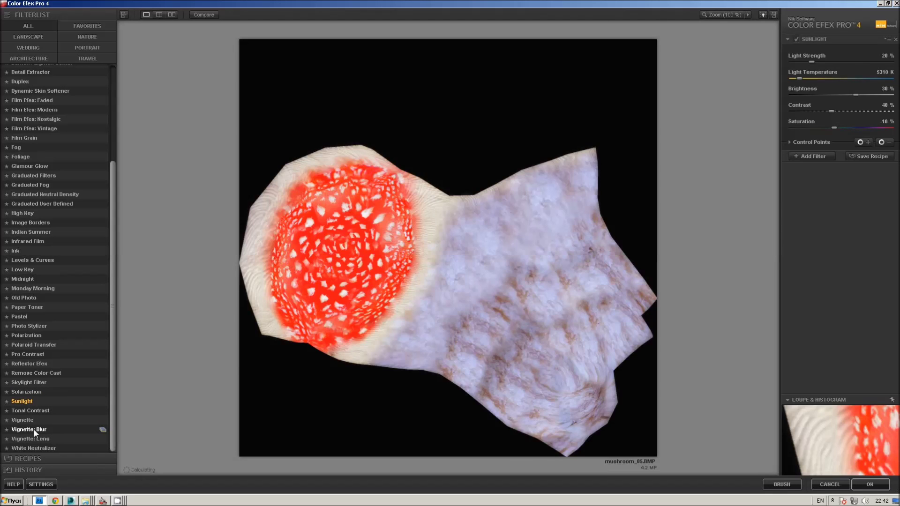
{"action": "left_click", "coordinate": [34, 429]}
{"action": "scroll", "coordinate": [73, 238], "scroll_direction": "up", "scroll_amount": 3}
{"action": "scroll", "coordinate": [70, 220], "scroll_direction": "up", "scroll_amount": 3}
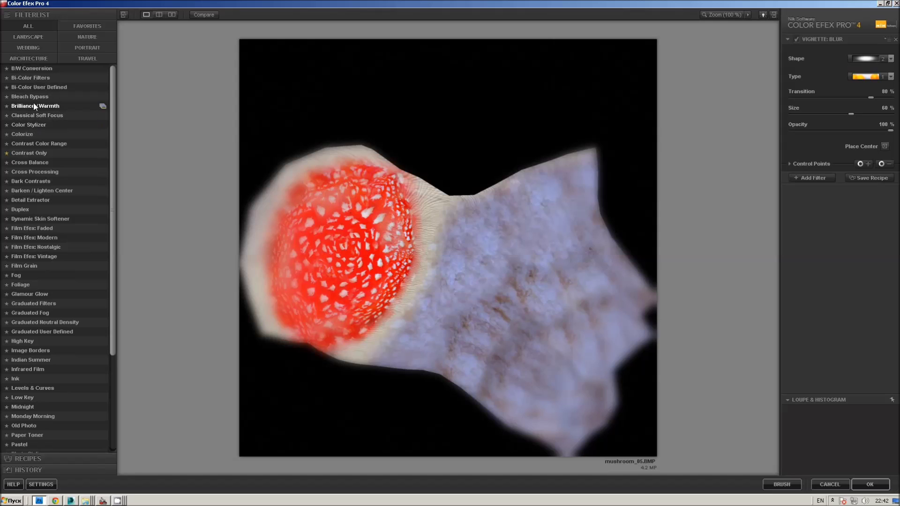
{"action": "left_click", "coordinate": [33, 104]}
{"action": "left_click", "coordinate": [37, 82]}
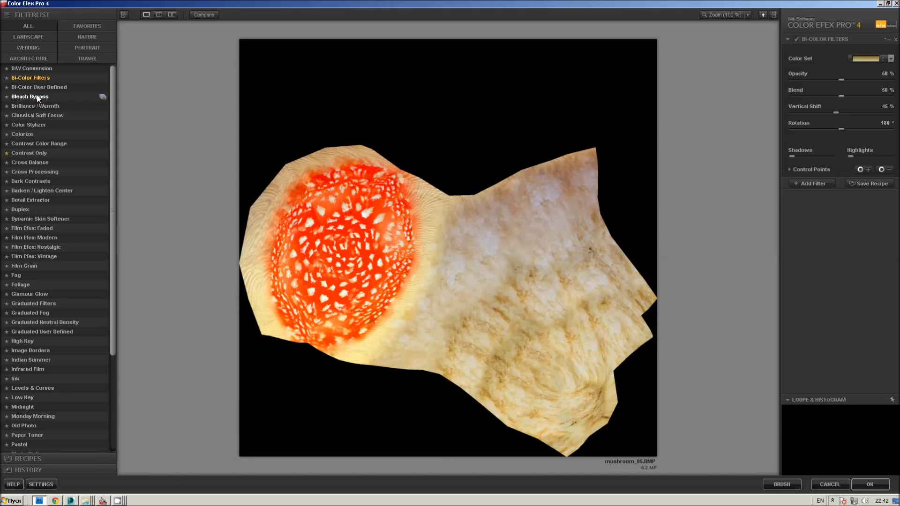
Set Bleach Bypass to 14% saturation, 15% local contrast and -22% brightness.
{"action": "left_click", "coordinate": [37, 96]}
{"action": "left_click_drag", "start_coordinate": [828, 79], "coordinate": [849, 78]}
{"action": "left_click", "coordinate": [806, 111]}
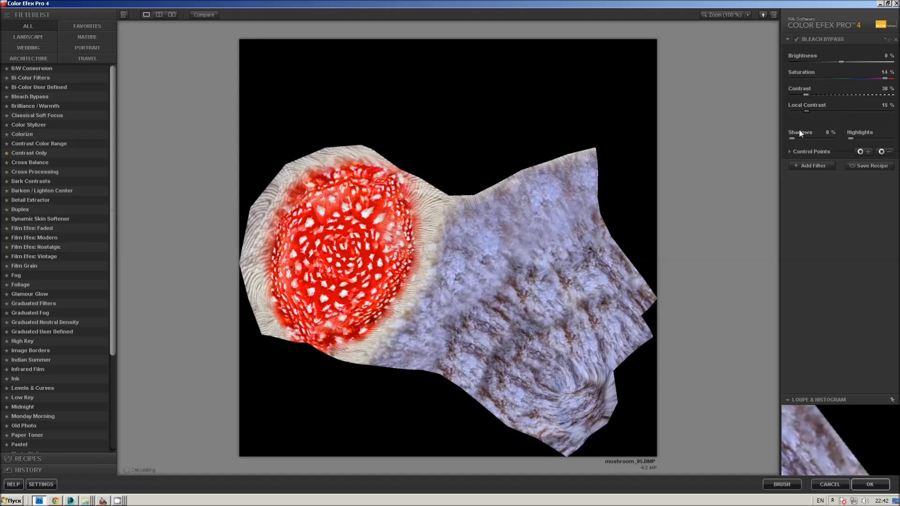
{"action": "left_click", "coordinate": [819, 61]}
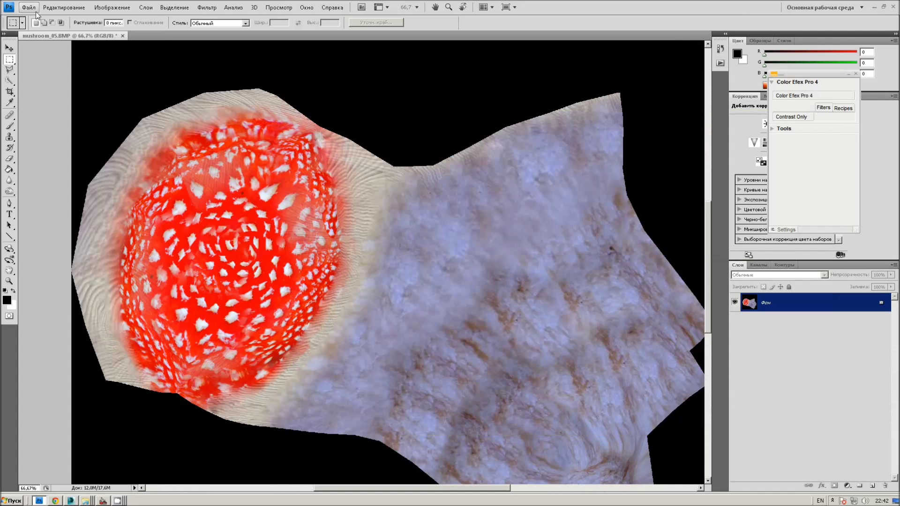
Save the texture as JPEG mushroom_05.jpg with default quality, then minimize Photoshop.
{"action": "left_click", "coordinate": [37, 8]}
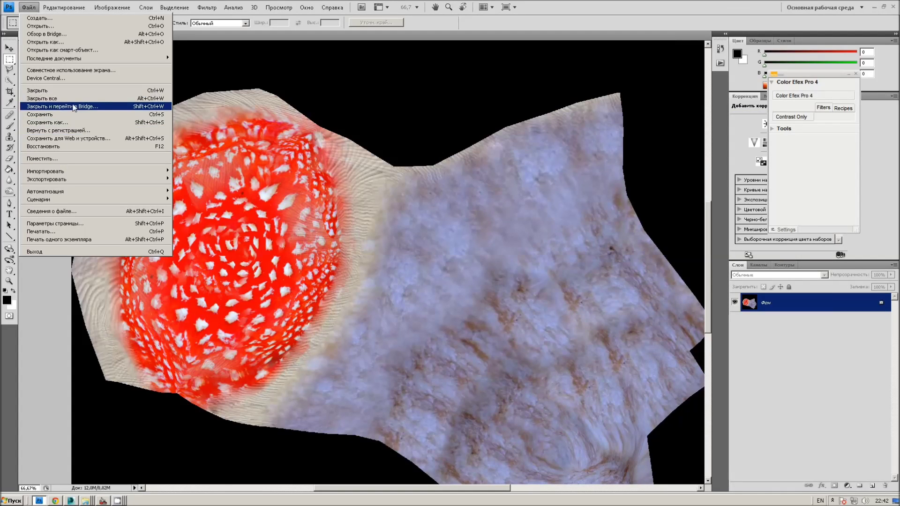
{"action": "left_click", "coordinate": [70, 123]}
{"action": "left_click", "coordinate": [428, 252]}
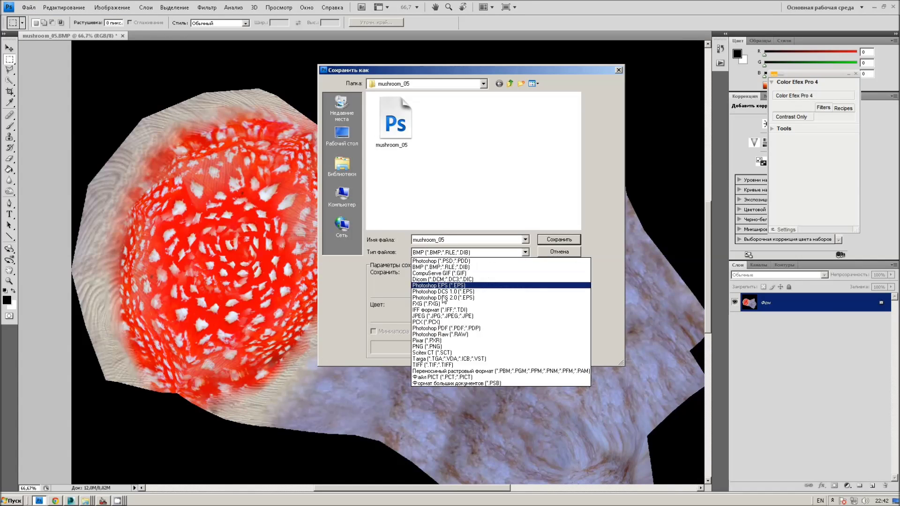
{"action": "left_click", "coordinate": [453, 300]}
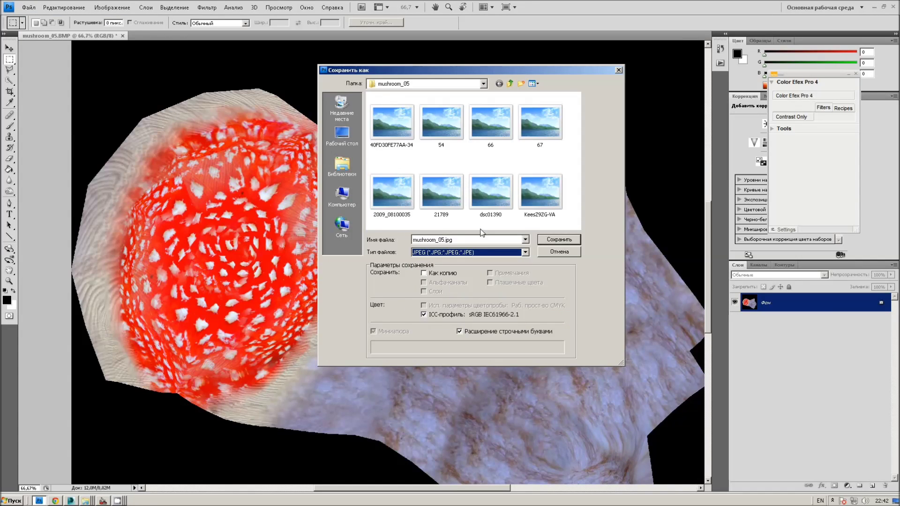
{"action": "left_click", "coordinate": [557, 240]}
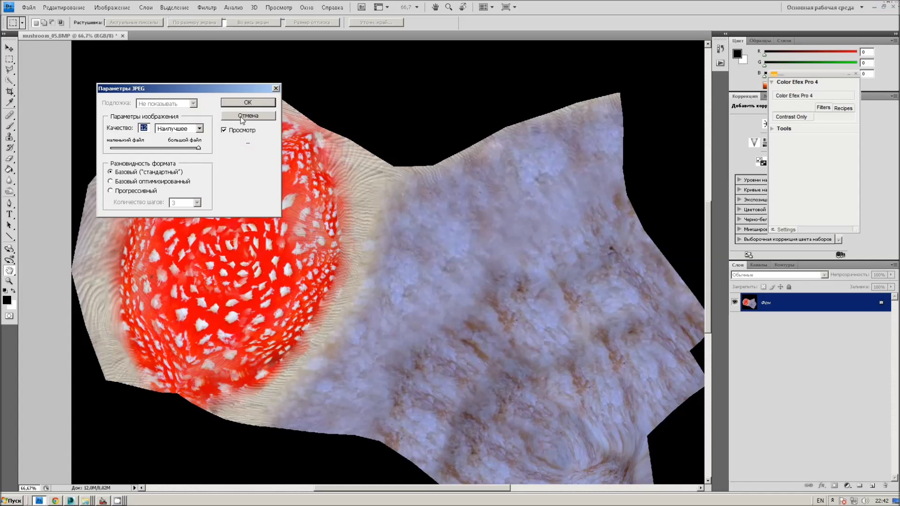
{"action": "left_click", "coordinate": [255, 103]}
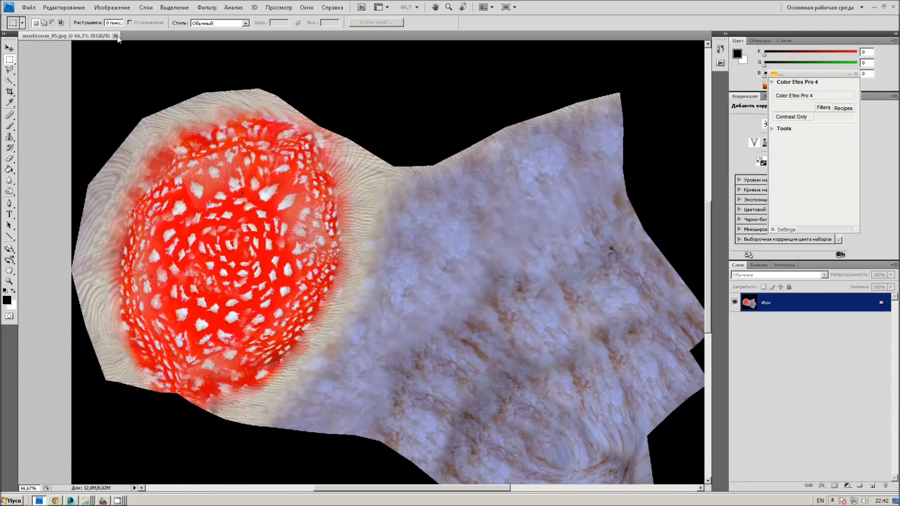
{"action": "left_click", "coordinate": [893, 7]}
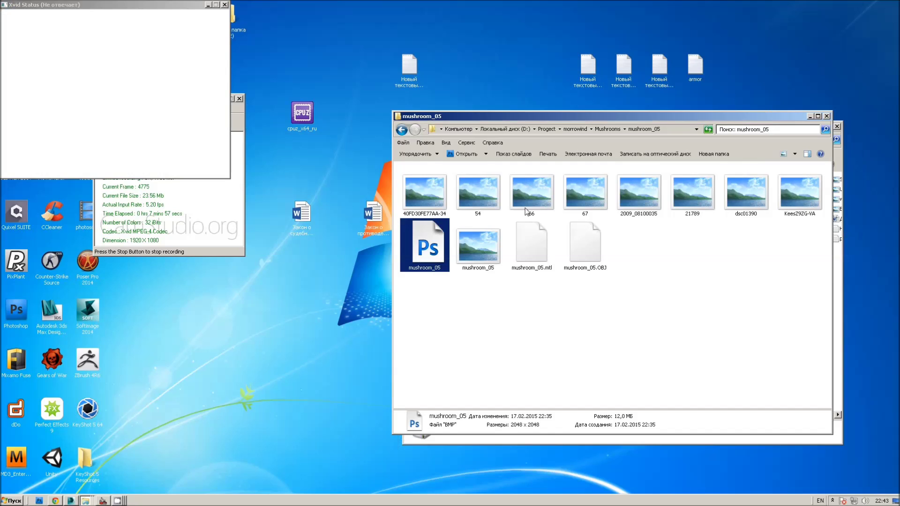
Preview mushroom_05.jpg in Photo Viewer, then launch Perfect Effects 9 from the desktop.
{"action": "double_click", "coordinate": [478, 244]}
{"action": "scroll", "coordinate": [482, 302], "scroll_direction": "up", "scroll_amount": 3}
{"action": "scroll", "coordinate": [424, 267], "scroll_direction": "down", "scroll_amount": 3}
{"action": "left_click", "coordinate": [743, 91]}
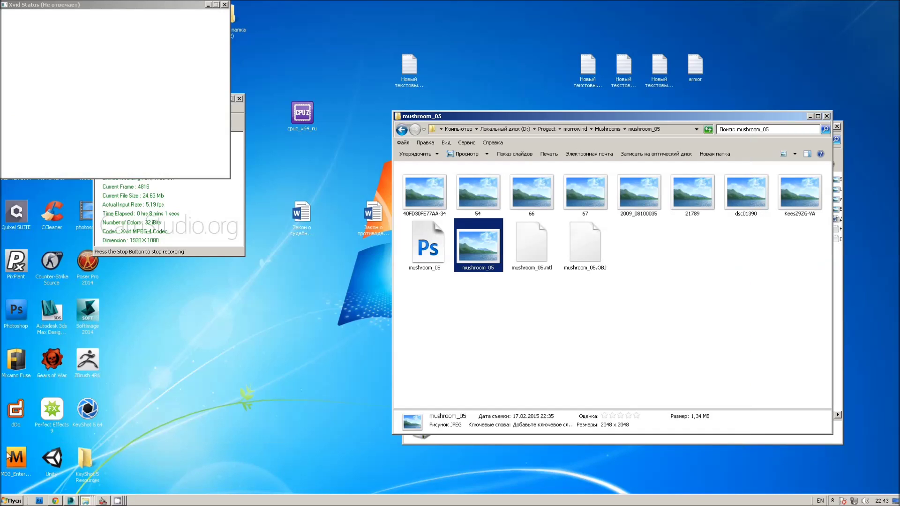
{"action": "left_click", "coordinate": [57, 425]}
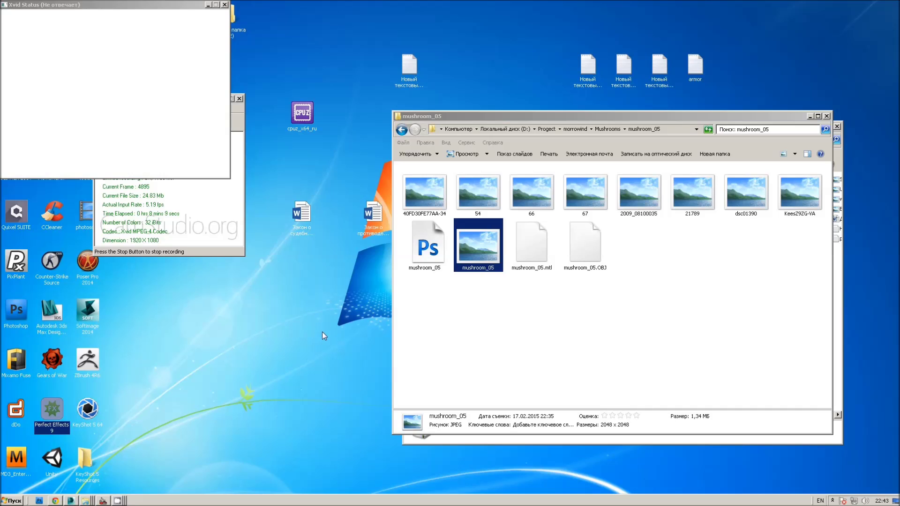
{"action": "double_click", "coordinate": [53, 410]}
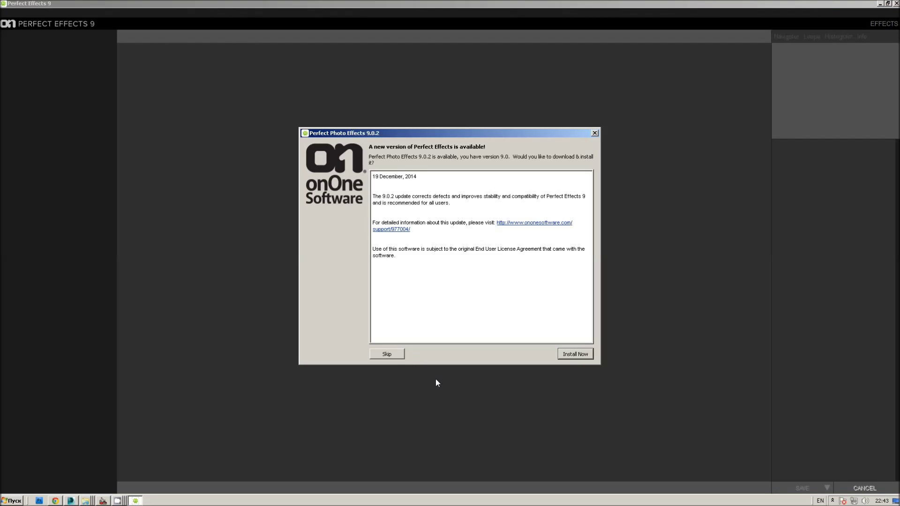
Skip the 9.0.2 update and drop mushroom_05.jpg into Perfect Effects as an editable copy.
{"action": "left_click", "coordinate": [394, 356]}
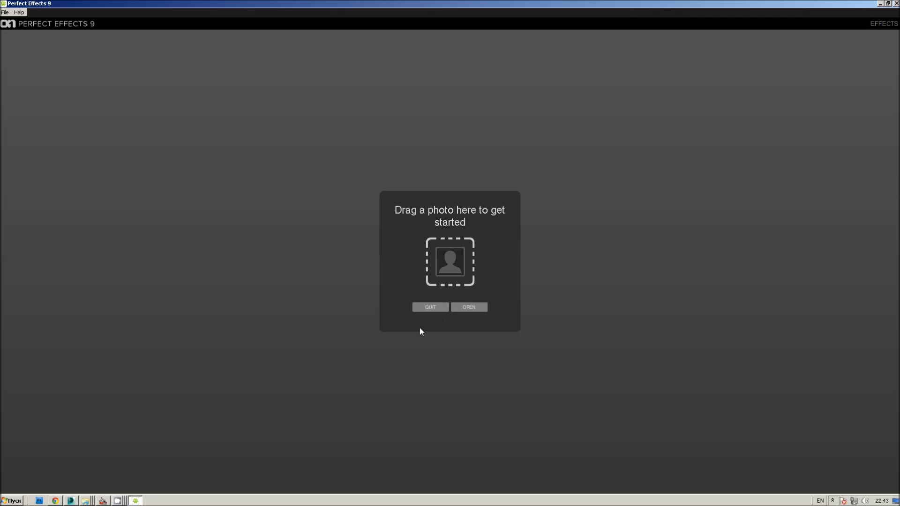
{"action": "left_click", "coordinate": [86, 501]}
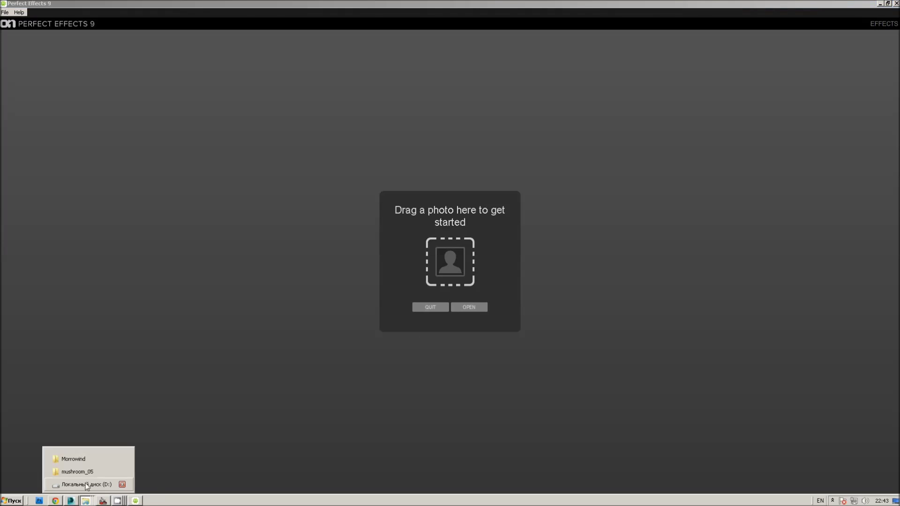
{"action": "left_click", "coordinate": [87, 471]}
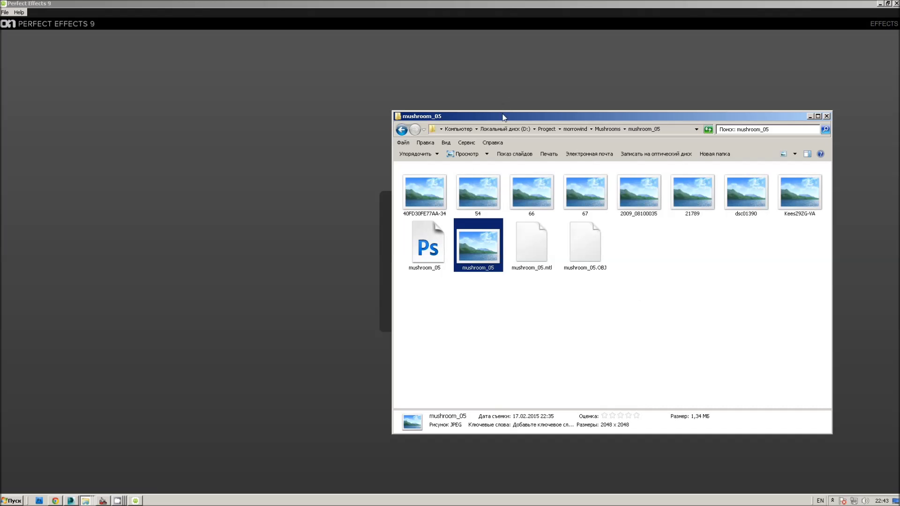
{"action": "left_click_drag", "start_coordinate": [503, 117], "coordinate": [677, 108]}
{"action": "left_click_drag", "start_coordinate": [653, 237], "coordinate": [455, 259]}
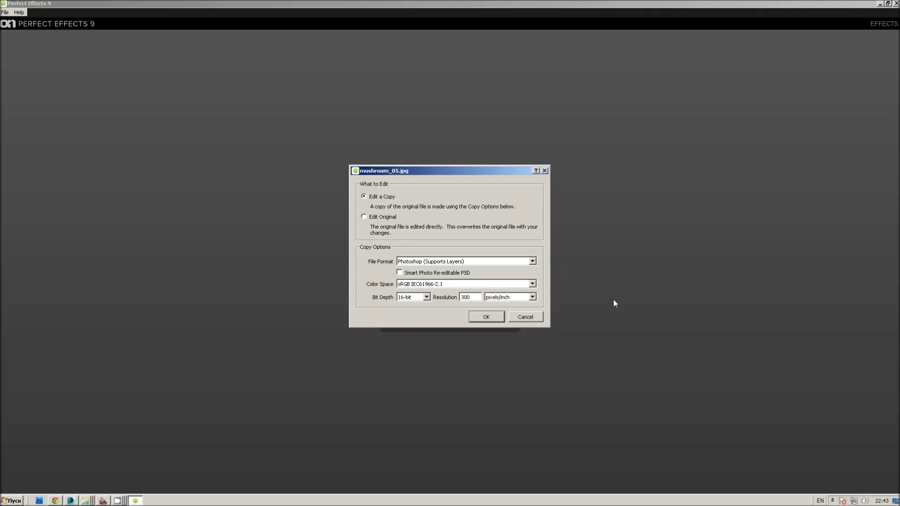
{"action": "left_click", "coordinate": [484, 319]}
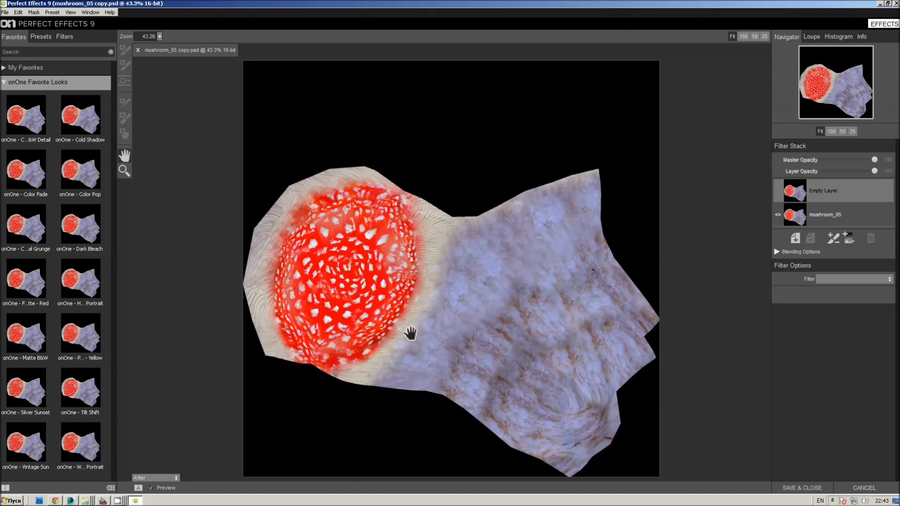
Compare the Cold Shadow, Dark Bleach and Tilt Shift looks, settling on Cold Shadow.
{"action": "left_click", "coordinate": [79, 132]}
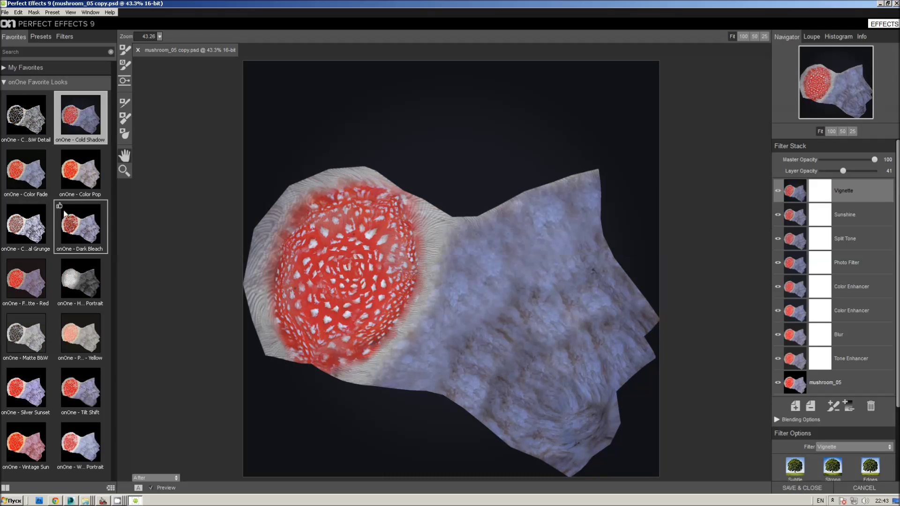
{"action": "left_click", "coordinate": [83, 228]}
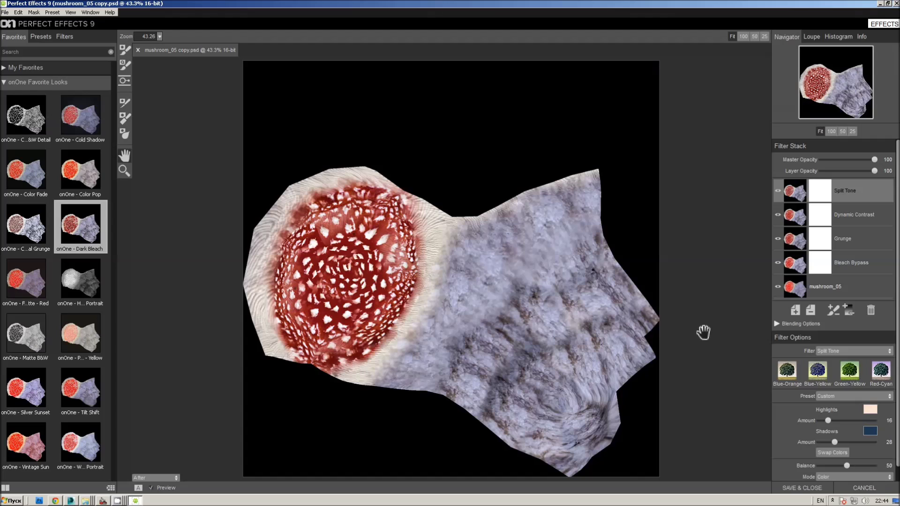
{"action": "mouse_move", "coordinate": [80, 444]}
{"action": "left_click", "coordinate": [86, 394]}
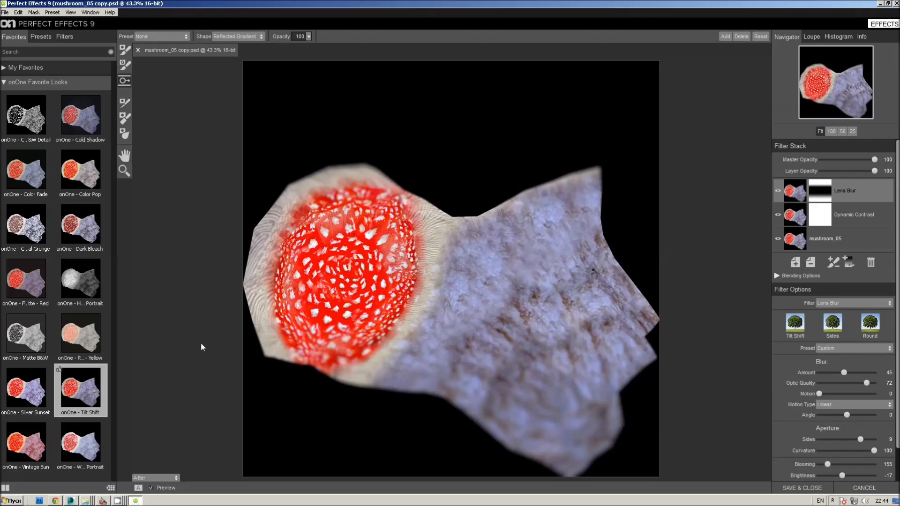
{"action": "left_click", "coordinate": [82, 135]}
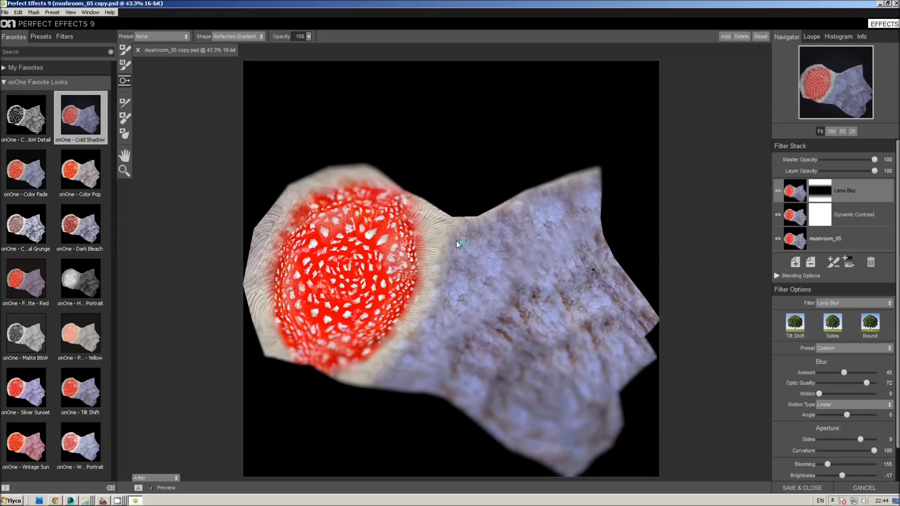
Keep master opacity at 100, set Vignette layer opacity near 52%, and close the file.
{"action": "left_click_drag", "start_coordinate": [289, 236], "coordinate": [291, 244]}
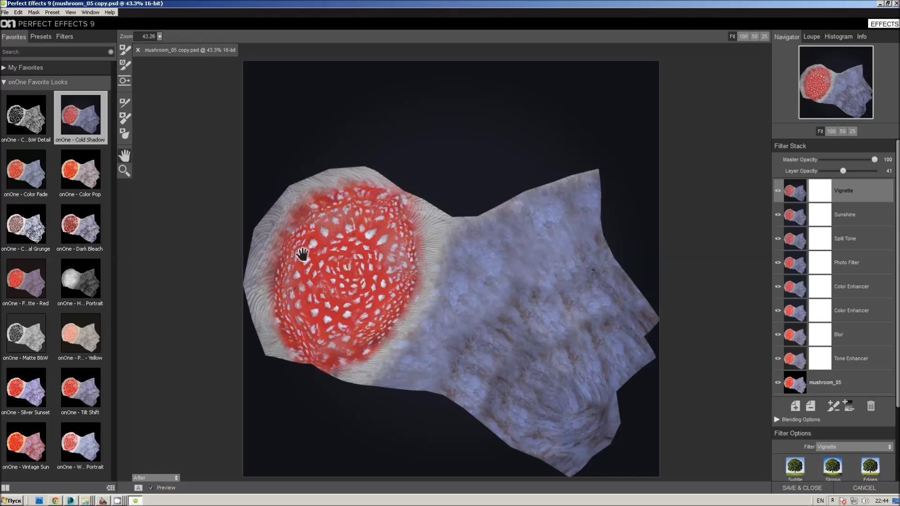
{"action": "left_click", "coordinate": [855, 160]}
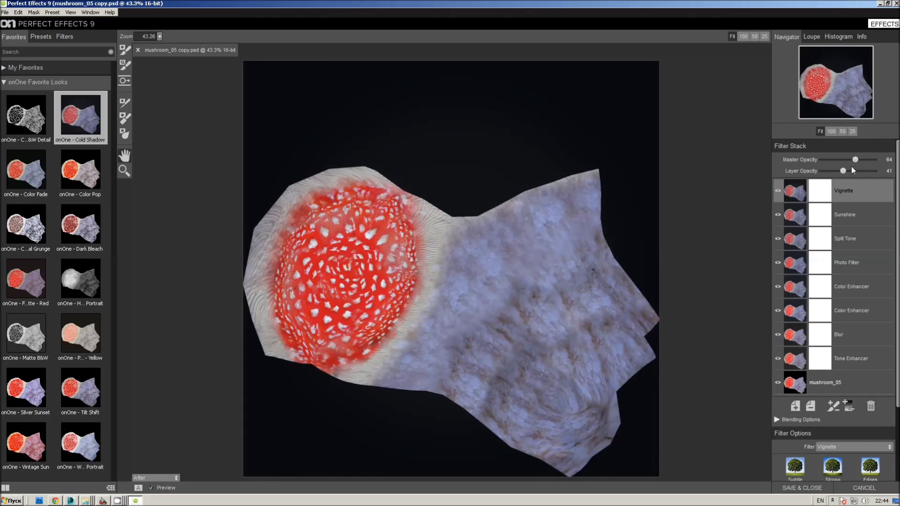
{"action": "left_click", "coordinate": [875, 159]}
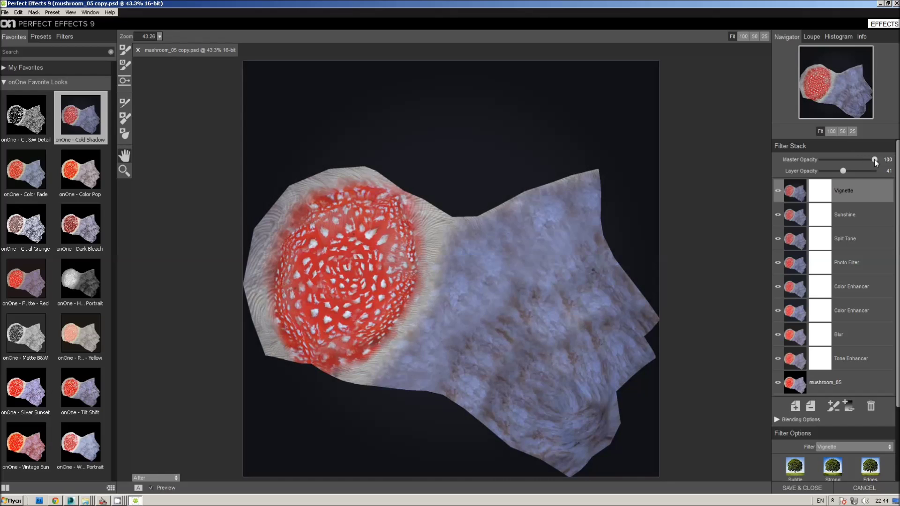
{"action": "left_click", "coordinate": [856, 171]}
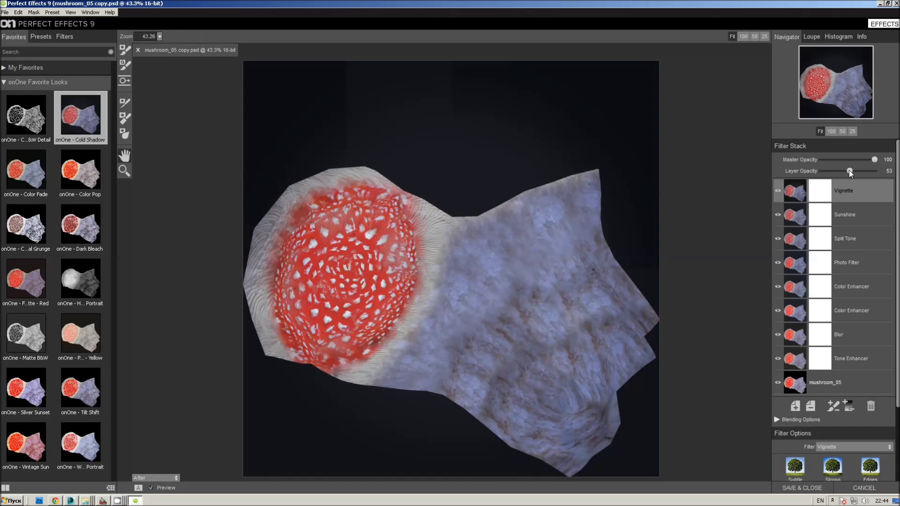
{"action": "left_click", "coordinate": [897, 5]}
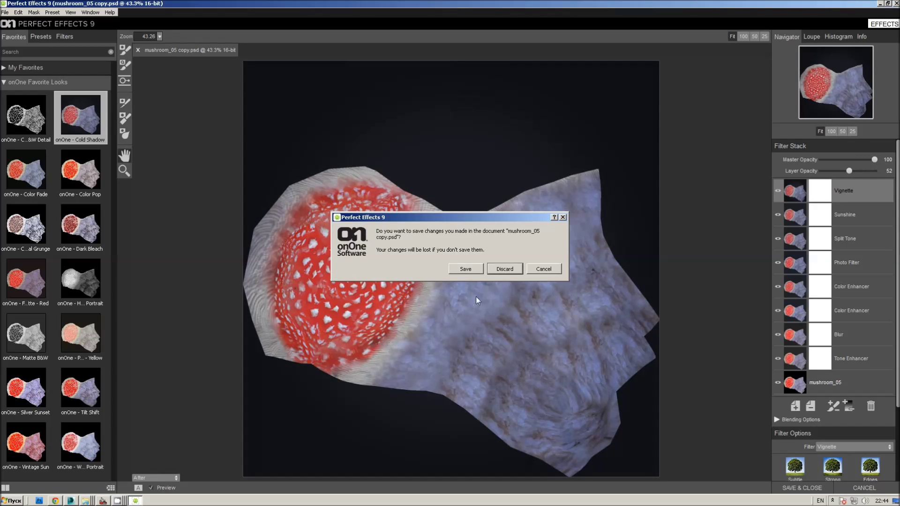
Exit Perfect Effects via the save prompt and reposition the recorder window on the desktop.
{"action": "left_click", "coordinate": [508, 270]}
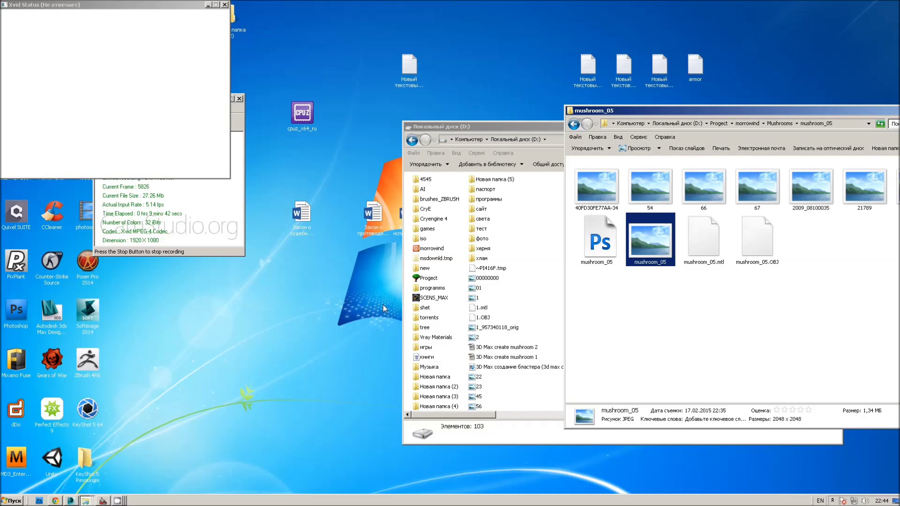
{"action": "right_click", "coordinate": [384, 308]}
{"action": "left_click", "coordinate": [398, 342]}
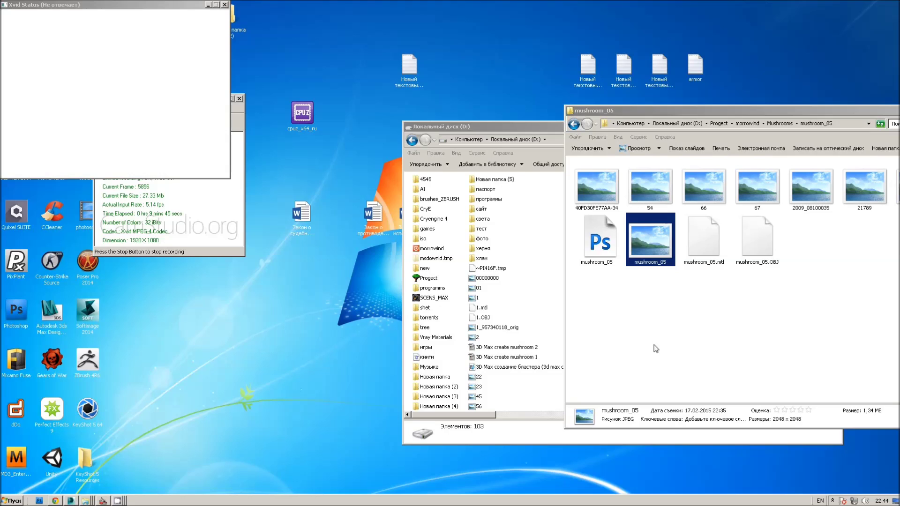
{"action": "left_click", "coordinate": [240, 169]}
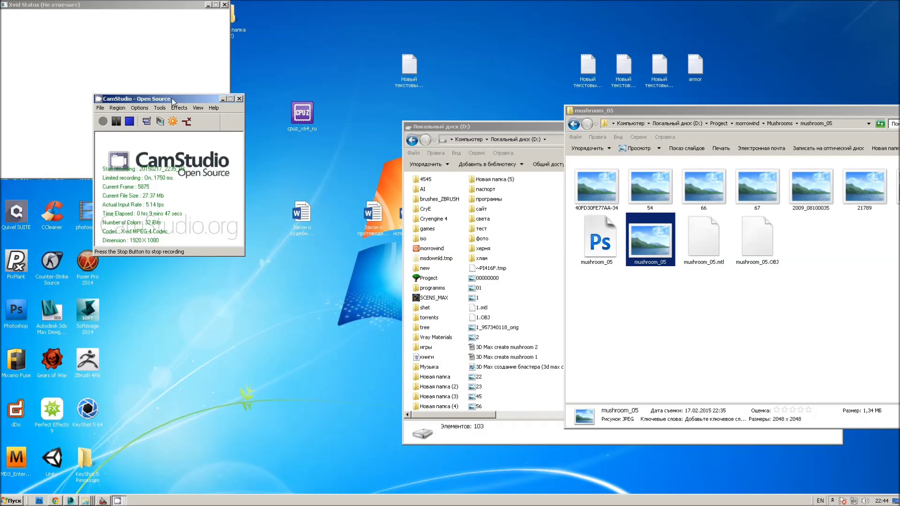
{"action": "left_click_drag", "start_coordinate": [172, 101], "coordinate": [334, 78]}
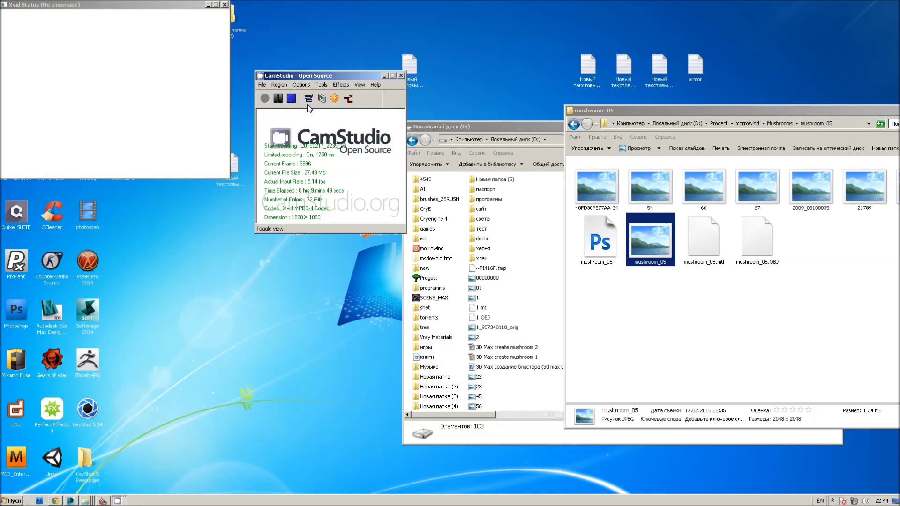
{"action": "left_click_drag", "start_coordinate": [294, 74], "coordinate": [420, 60]}
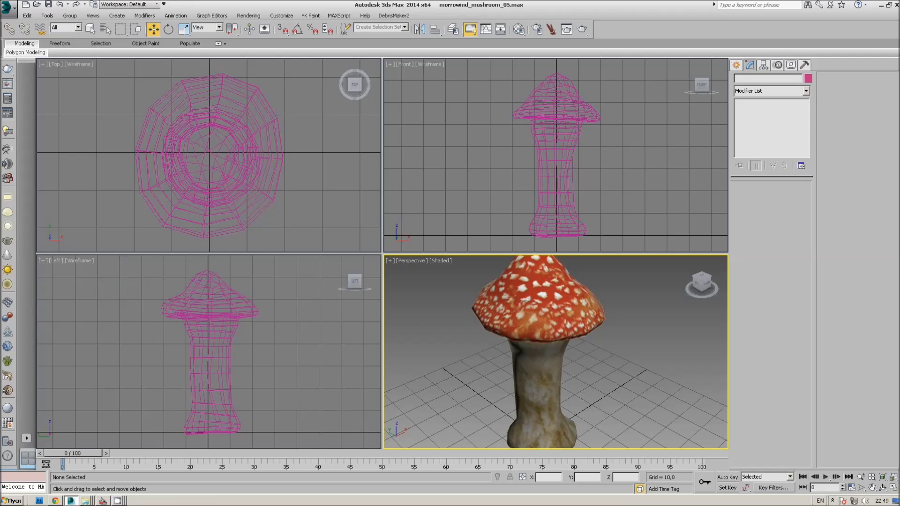
Orbit the Perspective view to a three-quarter angle of the mushroom.
{"action": "scroll", "coordinate": [568, 328], "scroll_direction": "down", "scroll_amount": 3}
{"action": "left_click_drag", "start_coordinate": [702, 283], "coordinate": [669, 284]}
{"action": "mouse_move", "coordinate": [668, 281]}
{"action": "middle_mouse_down", "text": "alt"}
{"action": "mouse_move", "coordinate": [589, 277]}
{"action": "mouse_move", "coordinate": [629, 327]}
{"action": "middle_mouse_up", "text": "alt"}
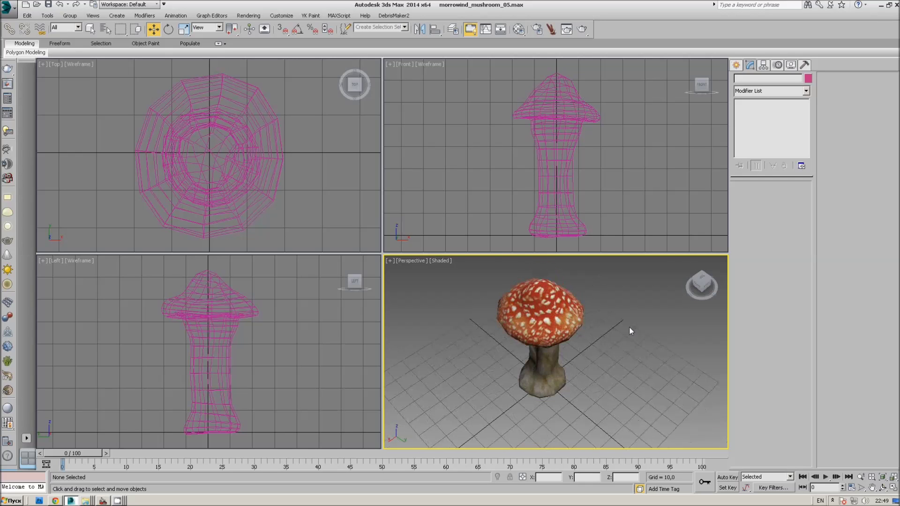
{"action": "scroll", "coordinate": [628, 329], "scroll_direction": "up", "scroll_amount": 2}
{"action": "scroll", "coordinate": [656, 310], "scroll_direction": "down", "scroll_amount": 2}
{"action": "mouse_move", "coordinate": [702, 283]}
{"action": "left_mouse_down"}
{"action": "mouse_move", "coordinate": [695, 442]}
{"action": "mouse_move", "coordinate": [698, 260]}
{"action": "left_mouse_up"}
{"action": "left_click_drag", "start_coordinate": [706, 291], "coordinate": [719, 294]}
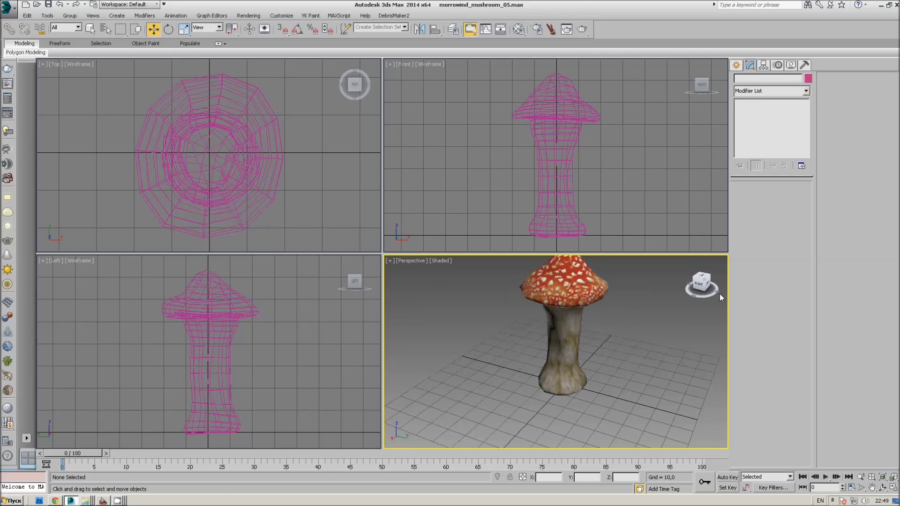
Render the textured mushroom and open Render Setup with Common Parameters collapsed.
{"action": "left_click", "coordinate": [248, 16]}
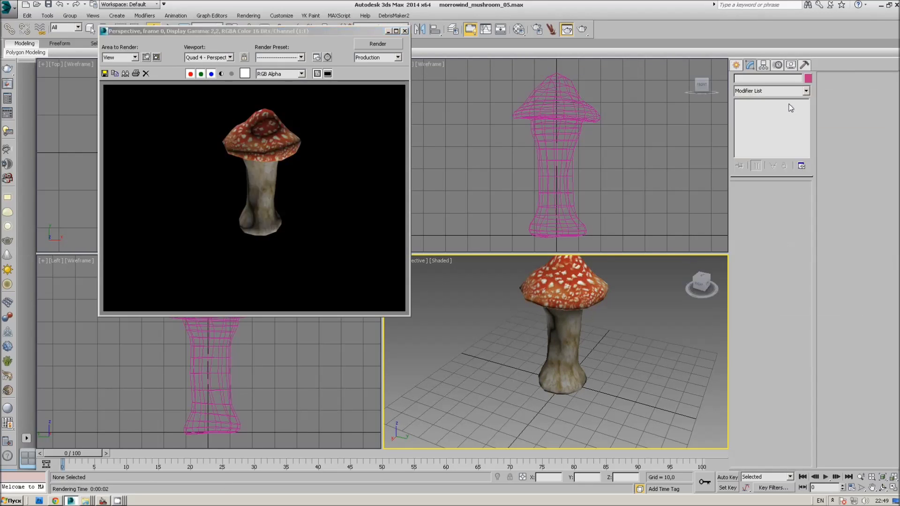
{"action": "left_click", "coordinate": [249, 15]}
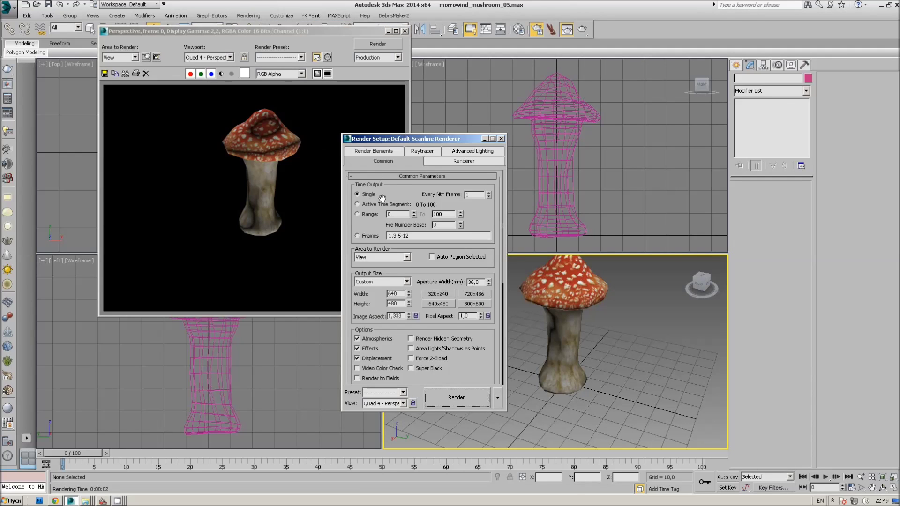
{"action": "left_click", "coordinate": [427, 177]}
Assign V-Ray Adv 3.00.03 as the production renderer and render the mushroom.
{"action": "left_click", "coordinate": [434, 205]}
{"action": "left_click", "coordinate": [476, 218]}
{"action": "left_click", "coordinate": [386, 233]}
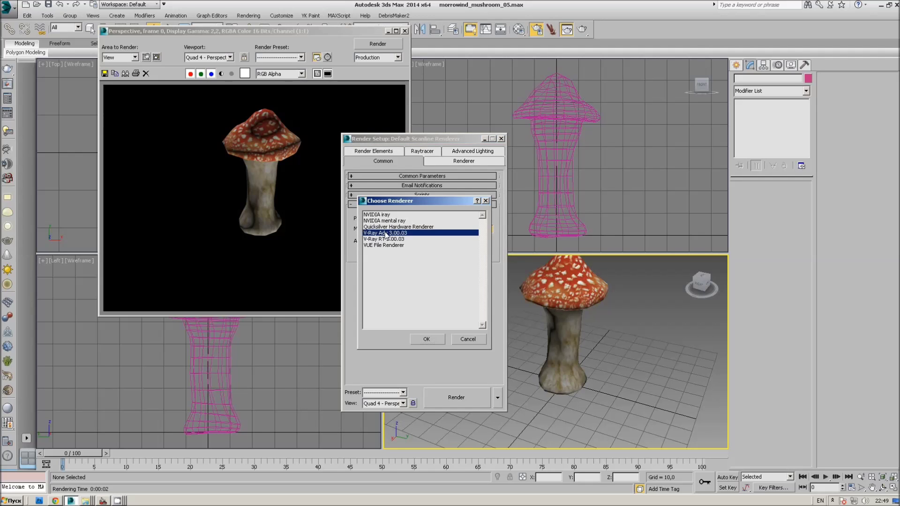
{"action": "left_click", "coordinate": [397, 245]}
{"action": "double_click", "coordinate": [395, 233]}
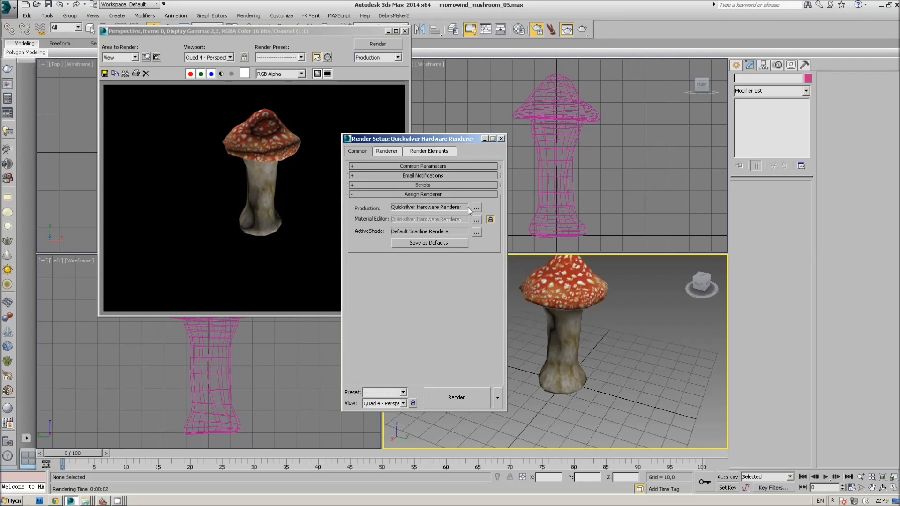
{"action": "left_click", "coordinate": [476, 207]}
{"action": "left_click", "coordinate": [389, 233]}
{"action": "left_click", "coordinate": [427, 339]}
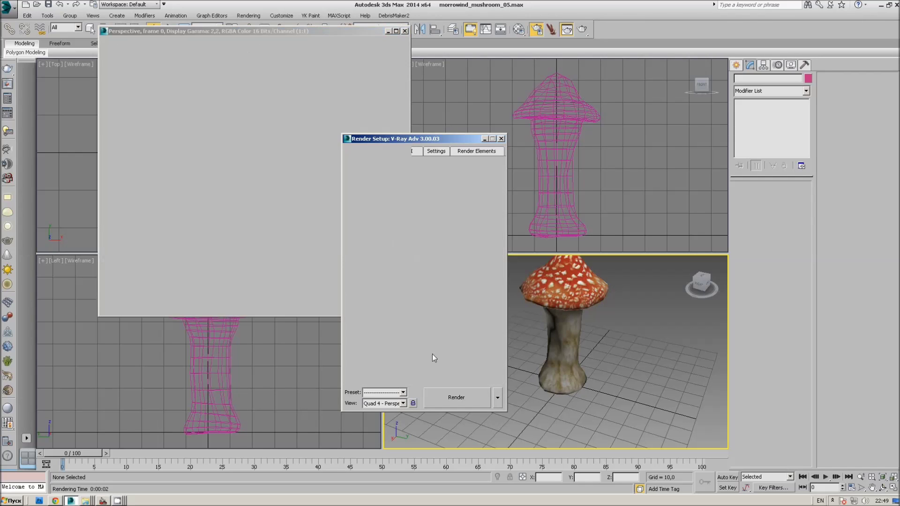
{"action": "left_click", "coordinate": [459, 401]}
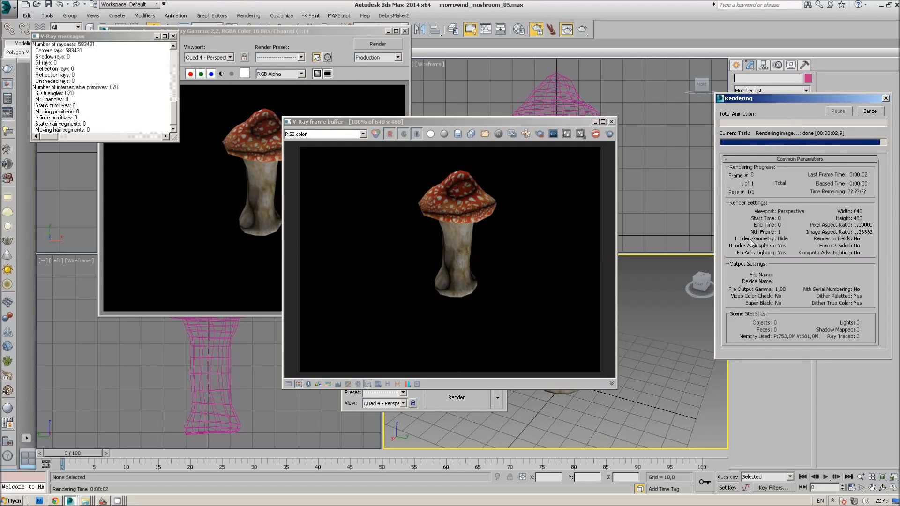
Re-render from a new angle, close Render Setup, and orbit to view the cap from below.
{"action": "left_click_drag", "start_coordinate": [707, 280], "coordinate": [584, 231]}
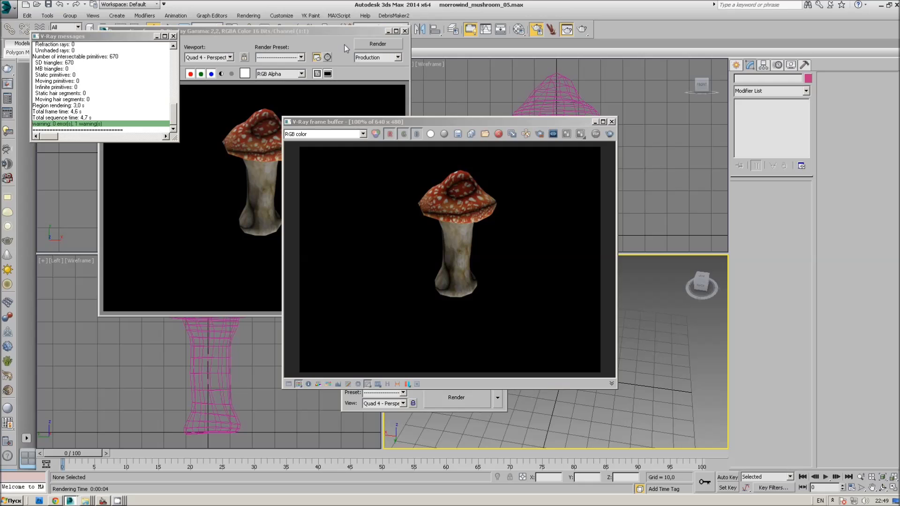
{"action": "left_click", "coordinate": [370, 46]}
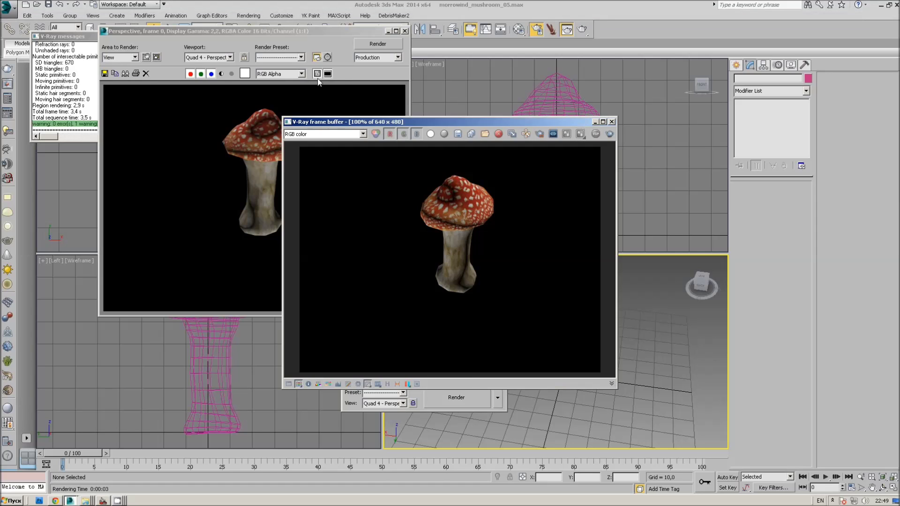
{"action": "left_click_drag", "start_coordinate": [581, 120], "coordinate": [307, 77]}
{"action": "scroll", "coordinate": [519, 300], "scroll_direction": "up", "scroll_amount": 2}
{"action": "scroll", "coordinate": [519, 301], "scroll_direction": "up", "scroll_amount": 3}
{"action": "left_click_drag", "start_coordinate": [698, 290], "coordinate": [659, 322]}
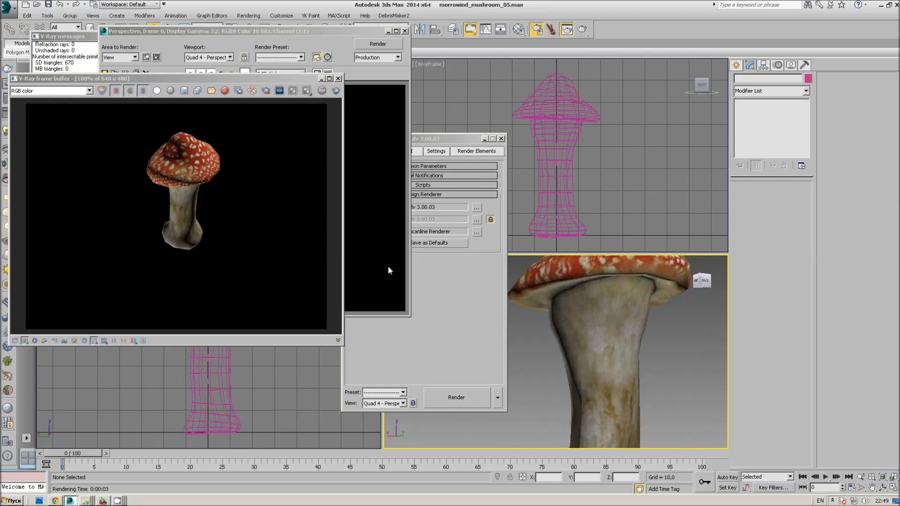
{"action": "scroll", "coordinate": [658, 322], "scroll_direction": "down", "scroll_amount": 2}
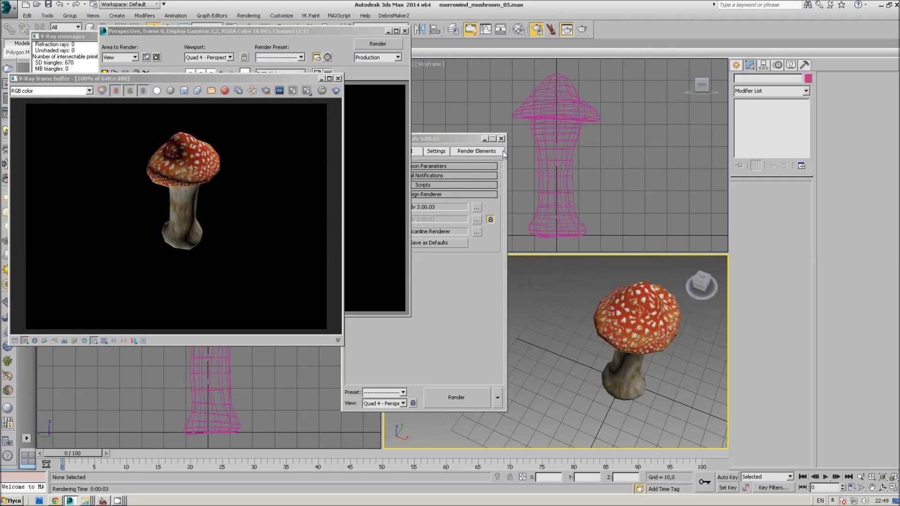
{"action": "left_click", "coordinate": [501, 138]}
{"action": "scroll", "coordinate": [676, 345], "scroll_direction": "up", "scroll_amount": 3}
{"action": "left_click_drag", "start_coordinate": [702, 284], "coordinate": [699, 440]}
{"action": "middle_click_drag", "start_coordinate": [699, 445], "coordinate": [643, 331], "text": "alt"}
Select the mushroom mesh and switch to Polygon sub-object mode.
{"action": "left_click", "coordinate": [594, 327]}
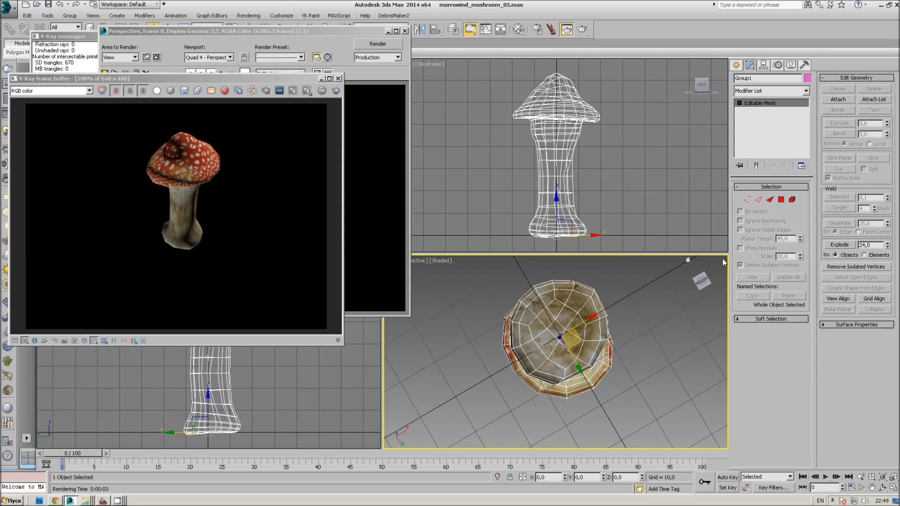
{"action": "left_click", "coordinate": [781, 199]}
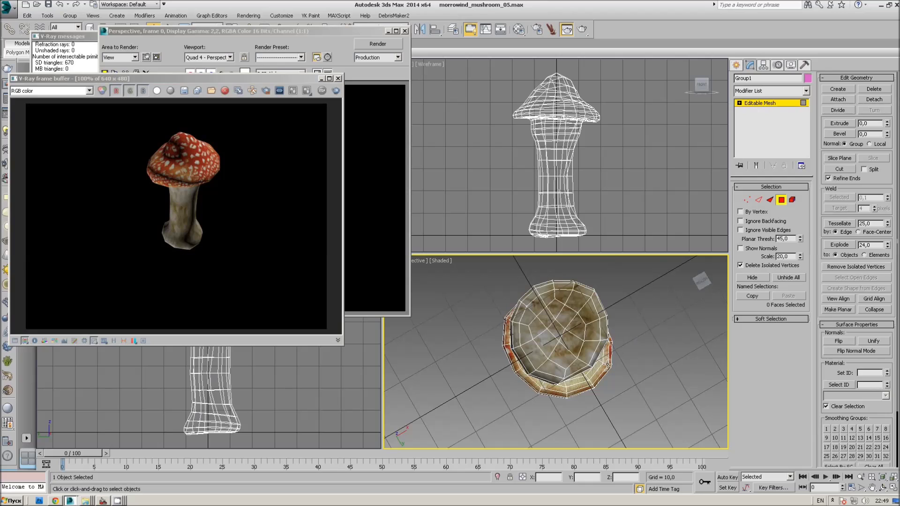
{"action": "middle_click_drag", "start_coordinate": [634, 333], "coordinate": [611, 350], "text": "alt"}
{"action": "scroll", "coordinate": [610, 350], "scroll_direction": "up", "scroll_amount": 3}
Ctrl-select the underside faces all around the cap's rim.
{"action": "left_click", "coordinate": [560, 349]}
{"action": "left_click", "coordinate": [516, 323], "text": "ctrl"}
{"action": "middle_click_drag", "start_coordinate": [494, 288], "coordinate": [535, 368]}
{"action": "left_click", "coordinate": [518, 345], "text": "ctrl"}
{"action": "left_click", "coordinate": [526, 306], "text": "ctrl"}
{"action": "left_click", "coordinate": [532, 292], "text": "ctrl"}
{"action": "left_click", "coordinate": [563, 265], "text": "ctrl"}
{"action": "left_click", "coordinate": [600, 263], "text": "ctrl"}
{"action": "left_click", "coordinate": [633, 266], "text": "ctrl"}
{"action": "left_click", "coordinate": [658, 288], "text": "ctrl"}
{"action": "left_click", "coordinate": [670, 328], "text": "ctrl"}
{"action": "left_click", "coordinate": [668, 370], "text": "ctrl"}
{"action": "left_click", "coordinate": [641, 406], "text": "ctrl"}
{"action": "left_click", "coordinate": [619, 420], "text": "ctrl"}
Add the inner underside faces until 66 are selected, then delete them.
{"action": "left_click", "coordinate": [646, 378], "text": "ctrl"}
{"action": "left_click", "coordinate": [614, 356], "text": "ctrl"}
{"action": "left_click", "coordinate": [602, 380], "text": "ctrl"}
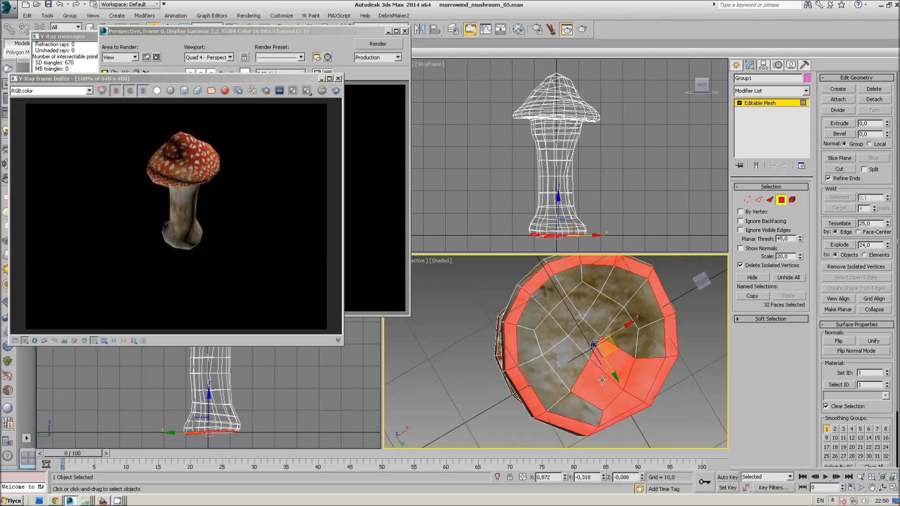
{"action": "left_click", "coordinate": [584, 409], "text": "ctrl"}
{"action": "left_click", "coordinate": [549, 387], "text": "ctrl"}
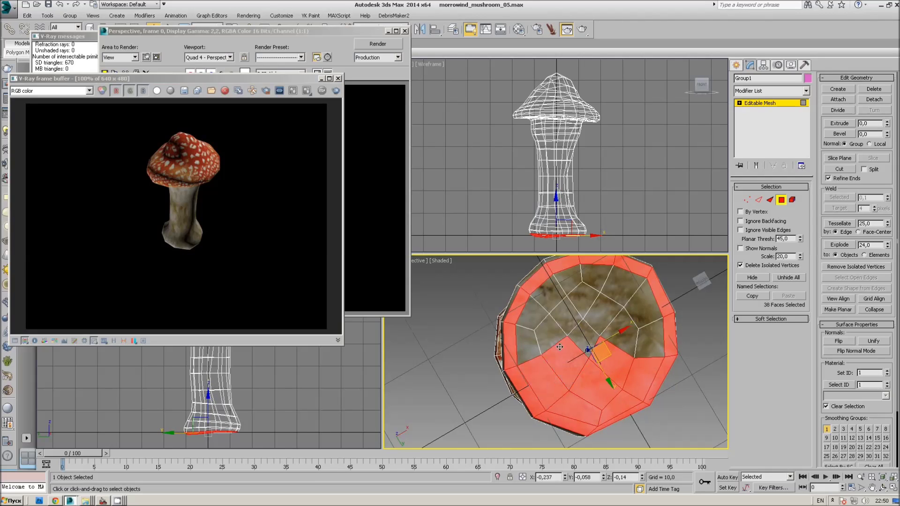
{"action": "left_click", "coordinate": [545, 335], "text": "ctrl"}
{"action": "left_click", "coordinate": [532, 312], "text": "ctrl"}
{"action": "left_click", "coordinate": [554, 289], "text": "ctrl"}
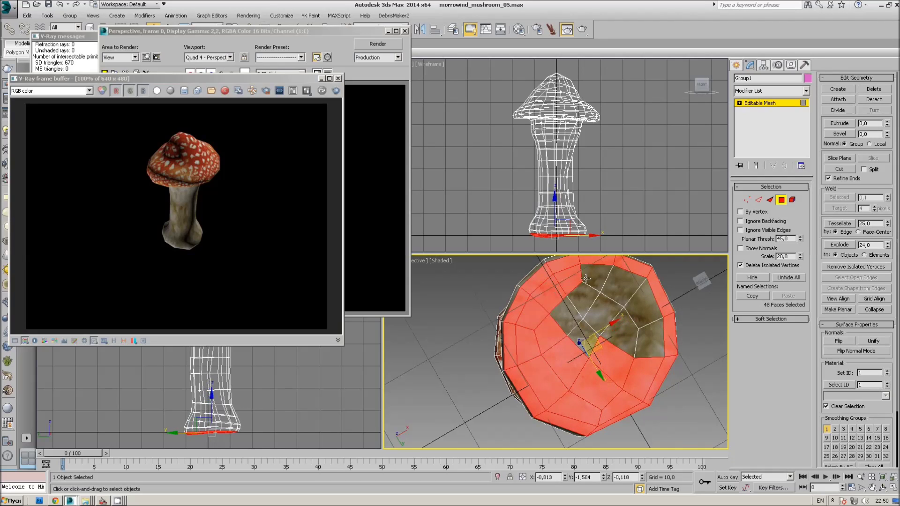
{"action": "left_click", "coordinate": [572, 277], "text": "ctrl"}
{"action": "left_click", "coordinate": [597, 277], "text": "ctrl"}
{"action": "left_click", "coordinate": [623, 288], "text": "ctrl"}
{"action": "left_click", "coordinate": [644, 305], "text": "ctrl"}
{"action": "left_click", "coordinate": [644, 334], "text": "ctrl"}
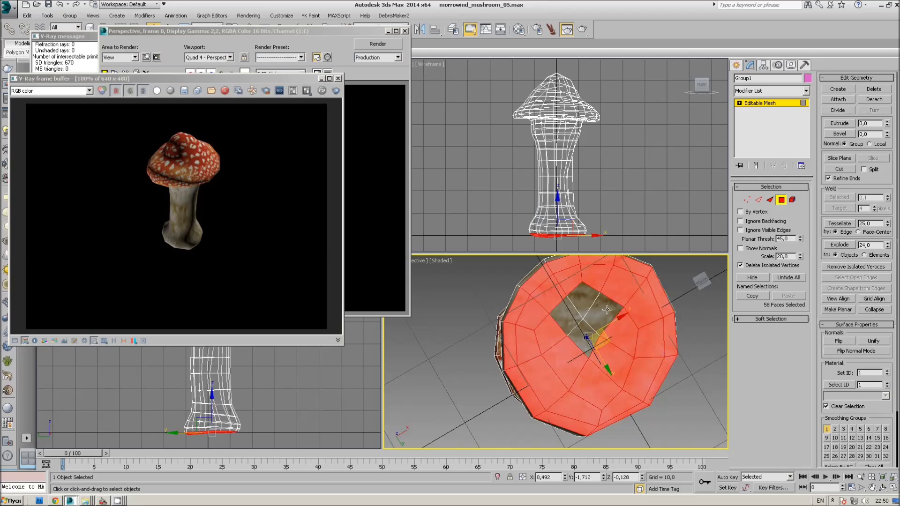
{"action": "left_click", "coordinate": [597, 300], "text": "ctrl"}
{"action": "left_click", "coordinate": [565, 317], "text": "ctrl"}
{"action": "left_click", "coordinate": [582, 345], "text": "ctrl"}
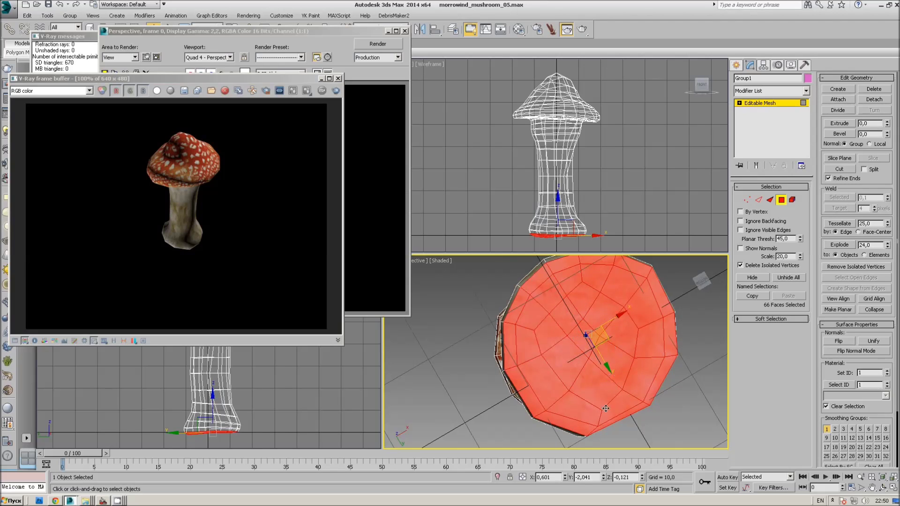
{"action": "key", "text": "Delete"}
Orbit and zoom the viewport to inspect the hollow cap and stem base.
{"action": "mouse_move", "coordinate": [704, 287]}
{"action": "left_mouse_down"}
{"action": "mouse_move", "coordinate": [709, 307]}
{"action": "mouse_move", "coordinate": [677, 293]}
{"action": "mouse_move", "coordinate": [724, 294]}
{"action": "mouse_move", "coordinate": [698, 277]}
{"action": "mouse_move", "coordinate": [603, 287]}
{"action": "mouse_move", "coordinate": [611, 313]}
{"action": "left_mouse_up"}
{"action": "left_click_drag", "start_coordinate": [700, 284], "coordinate": [677, 266]}
{"action": "mouse_move", "coordinate": [677, 265]}
{"action": "middle_mouse_down", "text": "alt"}
{"action": "mouse_move", "coordinate": [701, 448]}
{"action": "mouse_move", "coordinate": [391, 291]}
{"action": "mouse_move", "coordinate": [710, 350]}
{"action": "middle_mouse_up", "text": "alt"}
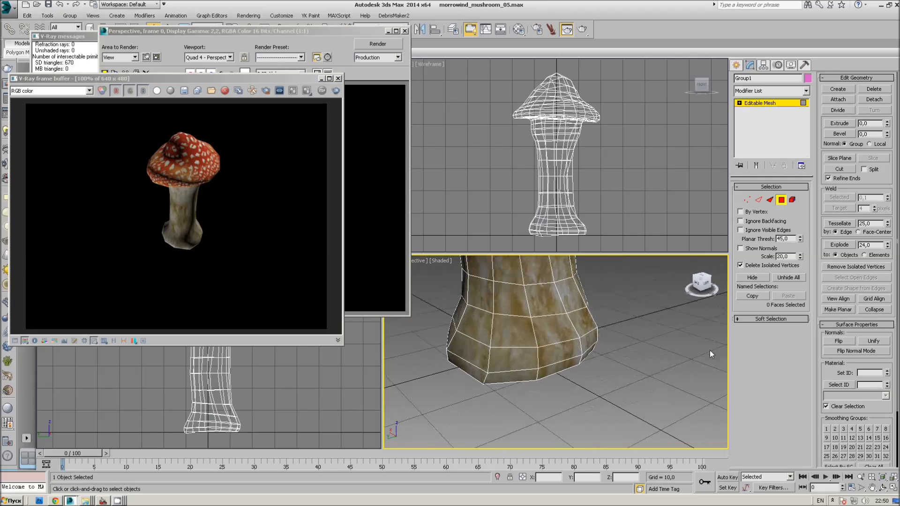
{"action": "scroll", "coordinate": [710, 350], "scroll_direction": "down", "scroll_amount": 5}
{"action": "scroll", "coordinate": [675, 328], "scroll_direction": "up", "scroll_amount": 5}
{"action": "scroll", "coordinate": [642, 308], "scroll_direction": "down", "scroll_amount": 2}
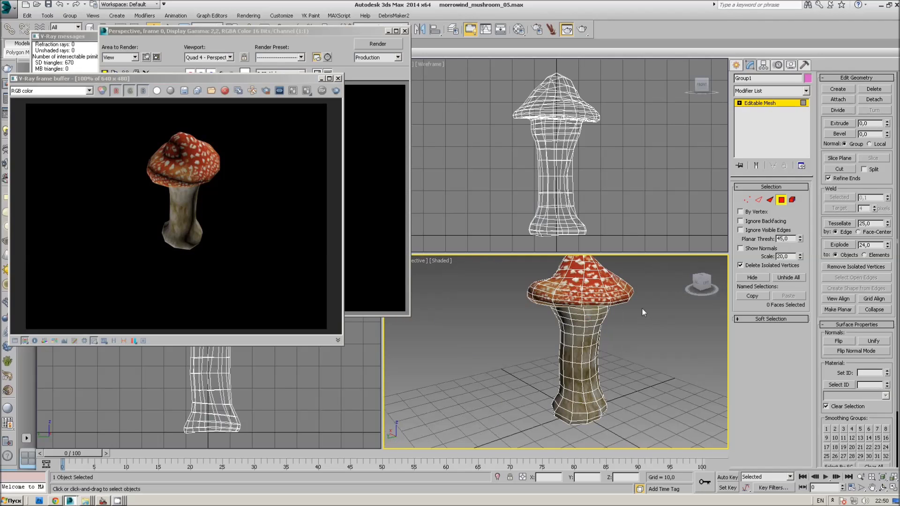
{"action": "scroll", "coordinate": [618, 319], "scroll_direction": "down", "scroll_amount": 5}
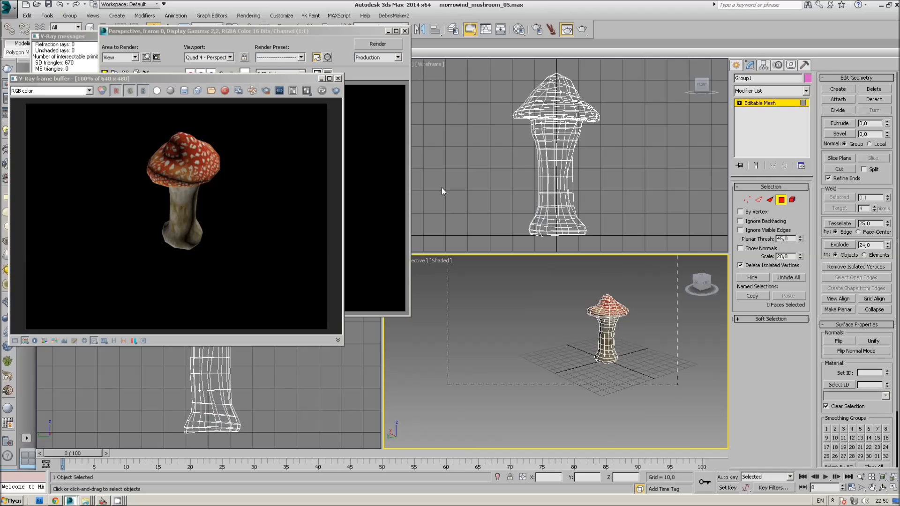
Select all faces with Ctrl+A, exit Polygon mode, and orbit around the whole mushroom.
{"action": "key", "text": "ctrl+a"}
{"action": "left_click", "coordinate": [780, 201]}
{"action": "scroll", "coordinate": [572, 330], "scroll_direction": "up", "scroll_amount": 3}
{"action": "scroll", "coordinate": [572, 330], "scroll_direction": "up", "scroll_amount": 3}
{"action": "middle_click_drag", "start_coordinate": [651, 318], "coordinate": [537, 284]}
{"action": "scroll", "coordinate": [537, 284], "scroll_direction": "down", "scroll_amount": 3}
{"action": "mouse_move", "coordinate": [703, 283]}
{"action": "left_mouse_down"}
{"action": "mouse_move", "coordinate": [628, 300]}
{"action": "mouse_move", "coordinate": [640, 311]}
{"action": "left_mouse_up"}
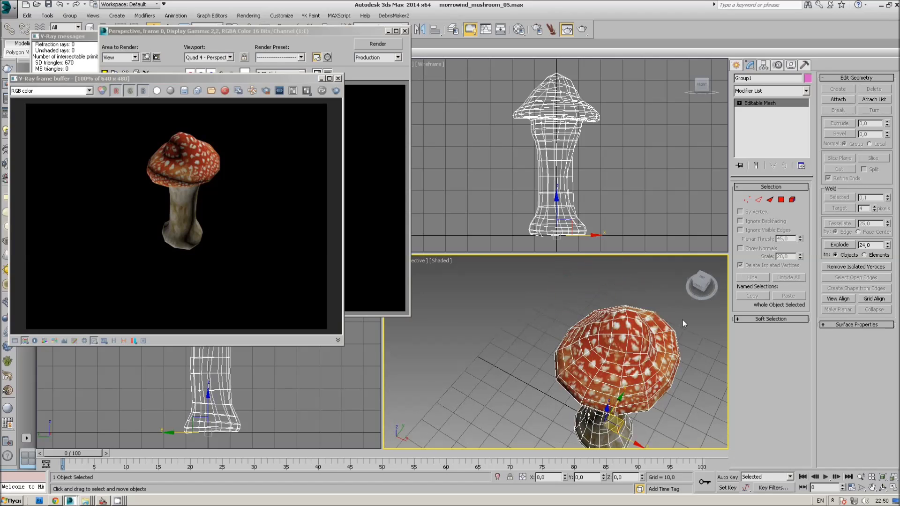
{"action": "left_click_drag", "start_coordinate": [701, 283], "coordinate": [684, 265]}
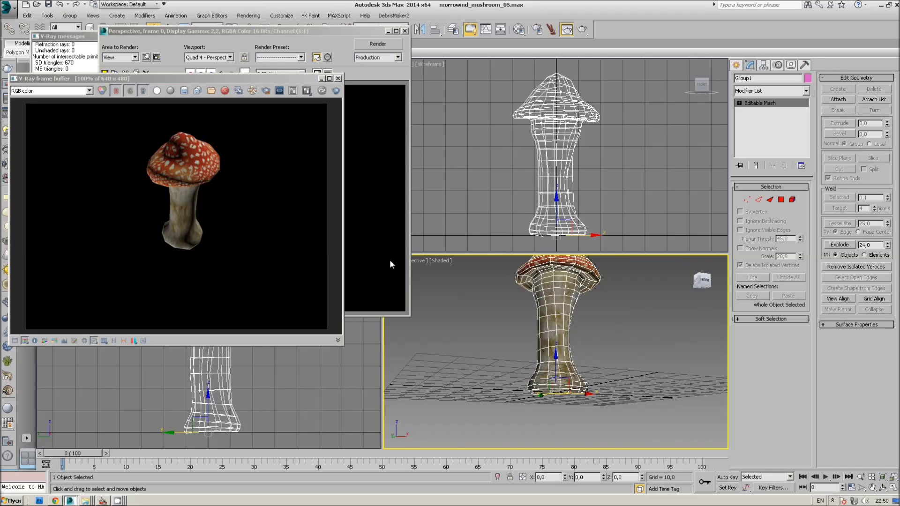
{"action": "mouse_move", "coordinate": [390, 260]}
{"action": "middle_mouse_down", "text": "alt"}
{"action": "mouse_move", "coordinate": [724, 264]}
{"action": "mouse_move", "coordinate": [388, 279]}
{"action": "mouse_move", "coordinate": [397, 281]}
{"action": "mouse_move", "coordinate": [406, 260]}
{"action": "mouse_move", "coordinate": [437, 258]}
{"action": "mouse_move", "coordinate": [398, 440]}
{"action": "mouse_move", "coordinate": [426, 266]}
{"action": "mouse_move", "coordinate": [440, 268]}
{"action": "middle_mouse_up", "text": "alt"}
{"action": "scroll", "coordinate": [574, 357], "scroll_direction": "up", "scroll_amount": 5}
{"action": "scroll", "coordinate": [642, 314], "scroll_direction": "down", "scroll_amount": 4}
{"action": "left_click_drag", "start_coordinate": [699, 286], "coordinate": [693, 260]}
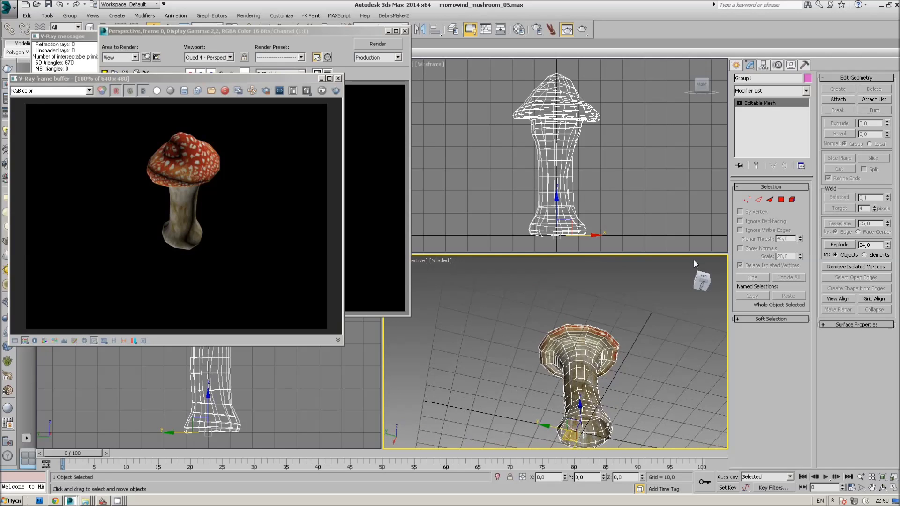
Close the V-Ray frame buffer and the Perspective render window.
{"action": "left_click", "coordinate": [338, 79]}
{"action": "left_click", "coordinate": [405, 31]}
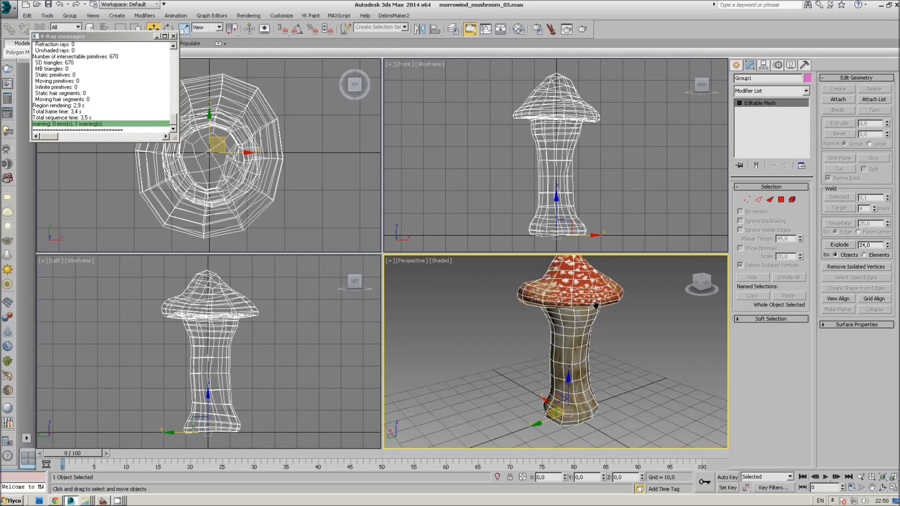
{"action": "middle_click_drag", "start_coordinate": [618, 336], "coordinate": [593, 324], "text": "alt"}
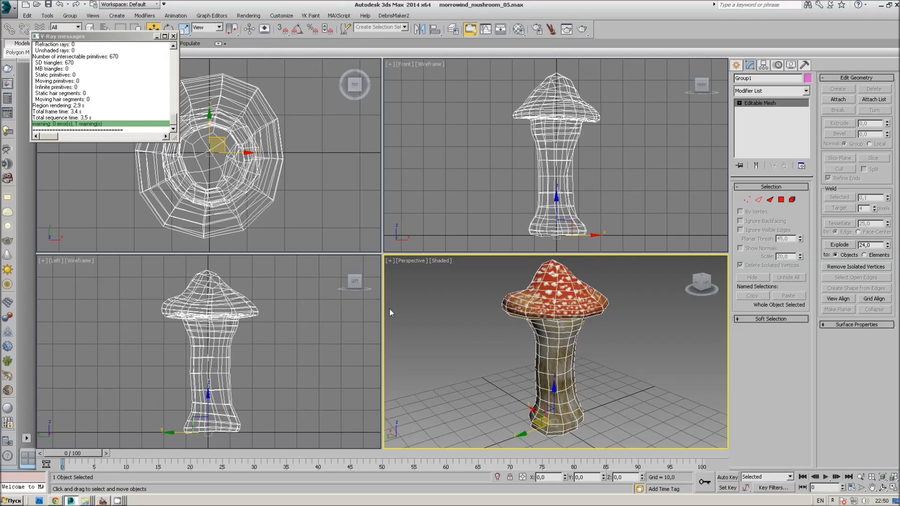
Preview mushroom_05.jpg in Windows Photo Viewer and zoom in on the spots.
{"action": "left_click", "coordinate": [881, 5]}
{"action": "right_click", "coordinate": [657, 241]}
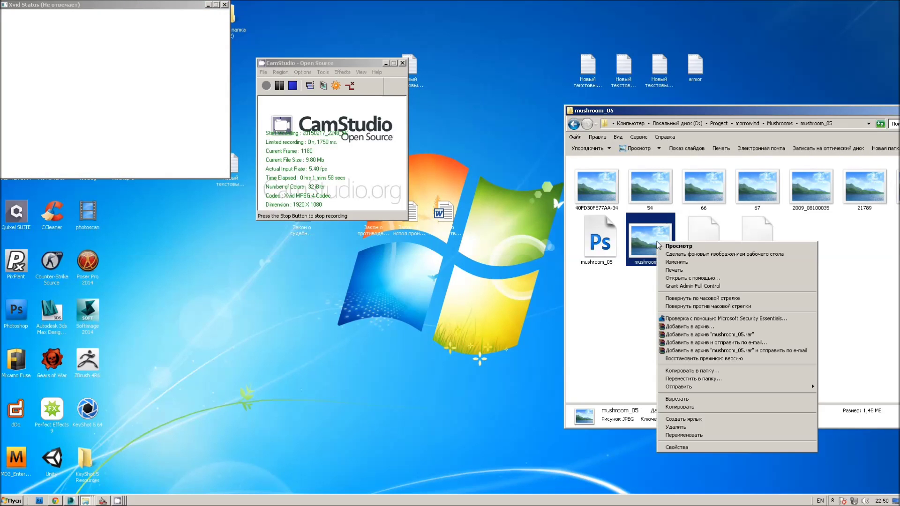
{"action": "left_click", "coordinate": [690, 246]}
{"action": "scroll", "coordinate": [357, 272], "scroll_direction": "up", "scroll_amount": 3}
{"action": "scroll", "coordinate": [205, 267], "scroll_direction": "up", "scroll_amount": 3}
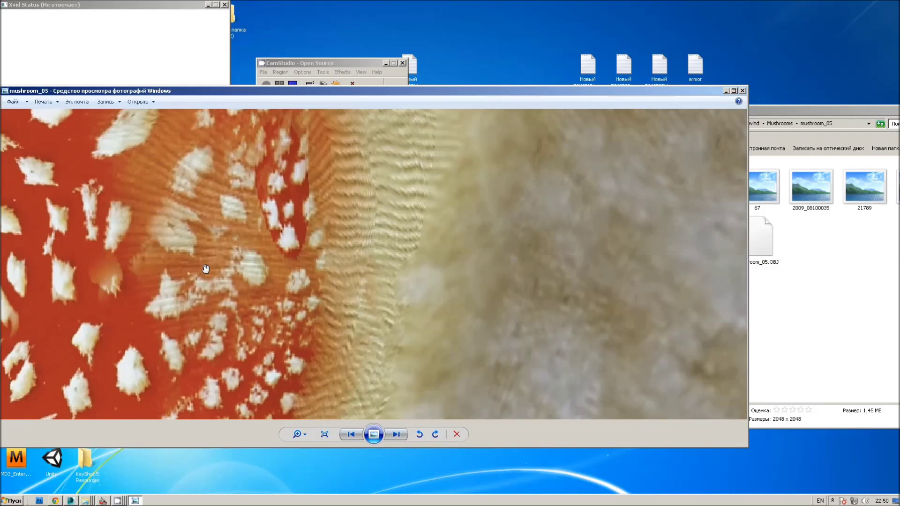
{"action": "scroll", "coordinate": [237, 165], "scroll_direction": "up", "scroll_amount": 2}
{"action": "scroll", "coordinate": [415, 300], "scroll_direction": "down", "scroll_amount": 5}
{"action": "scroll", "coordinate": [375, 300], "scroll_direction": "down", "scroll_amount": 2}
{"action": "scroll", "coordinate": [361, 301], "scroll_direction": "up", "scroll_amount": 2}
{"action": "scroll", "coordinate": [292, 246], "scroll_direction": "up", "scroll_amount": 1}
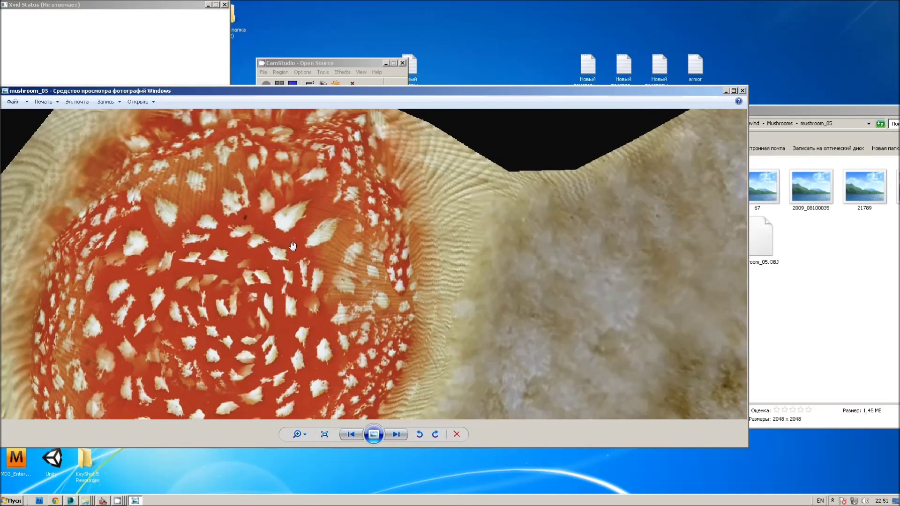
Close Photo Viewer and launch Photoshop with mushroom_05.jpg selected.
{"action": "left_click", "coordinate": [742, 90]}
{"action": "left_click", "coordinate": [664, 247]}
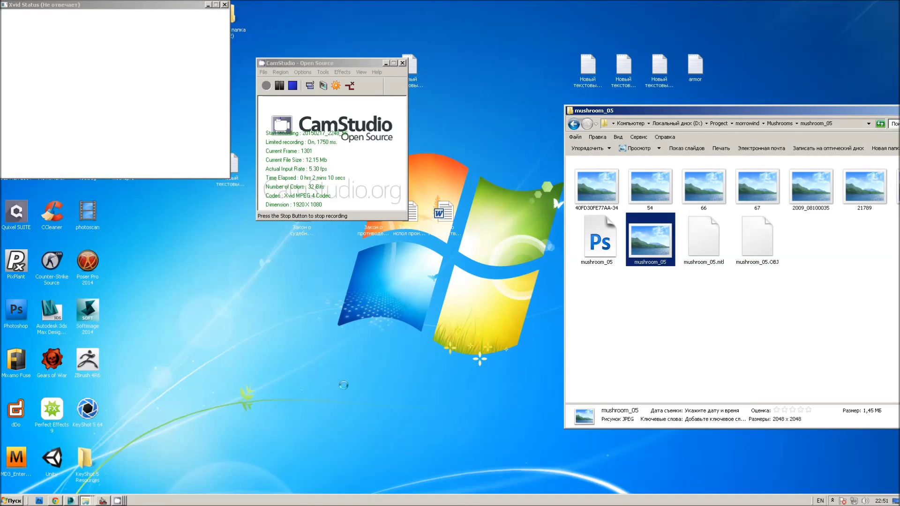
{"action": "double_click", "coordinate": [16, 310]}
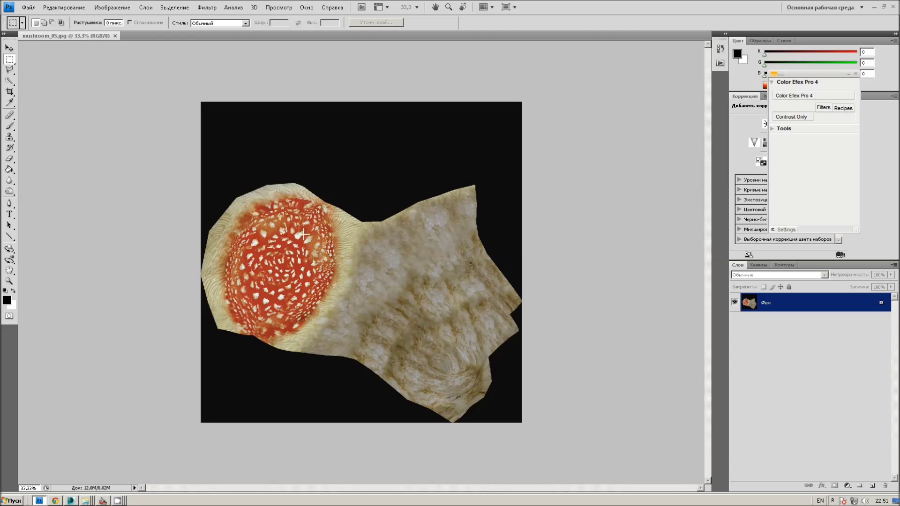
Zoom the mushroom_05.jpg texture to 100% on the red cap.
{"action": "left_click", "coordinate": [449, 7]}
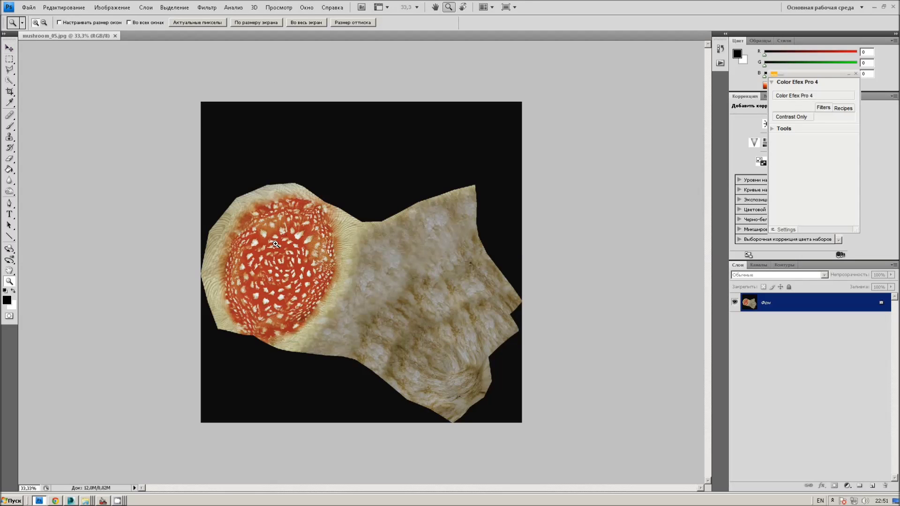
{"action": "left_click", "coordinate": [313, 271]}
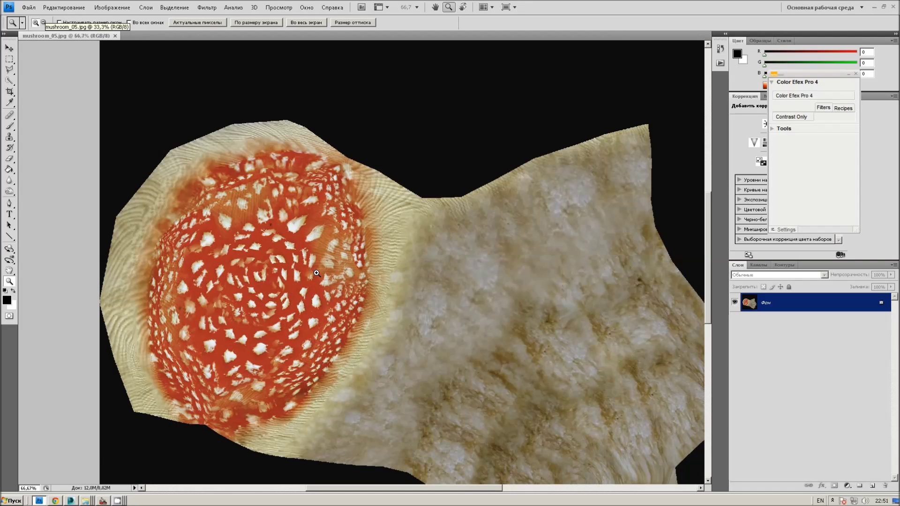
{"action": "left_click_drag", "start_coordinate": [124, 116], "coordinate": [528, 412]}
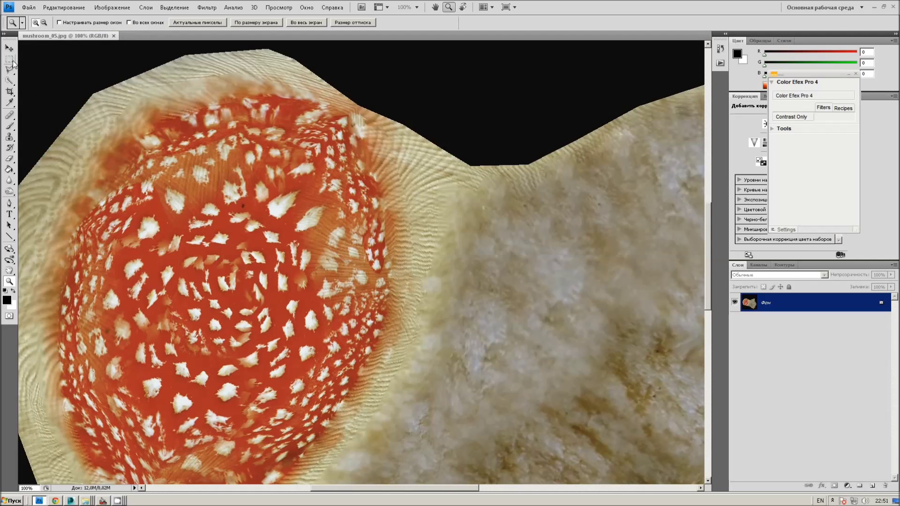
Draw a closed Polygonal Lasso selection around a strip on the cap's right side.
{"action": "left_click", "coordinate": [10, 70]}
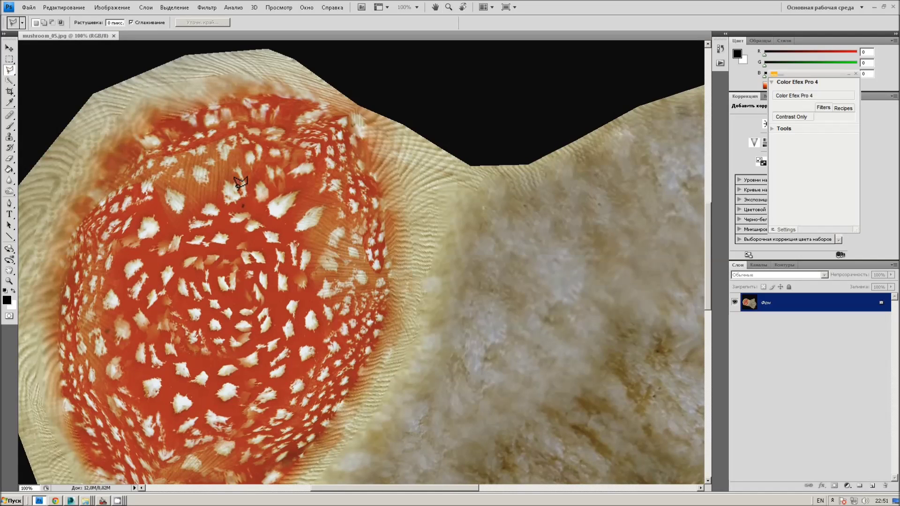
{"action": "left_click", "coordinate": [305, 180]}
{"action": "left_click", "coordinate": [297, 231]}
{"action": "left_click", "coordinate": [326, 308]}
{"action": "left_click", "coordinate": [375, 295]}
{"action": "left_click", "coordinate": [369, 200]}
{"action": "left_click", "coordinate": [347, 172]}
{"action": "left_click", "coordinate": [306, 169]}
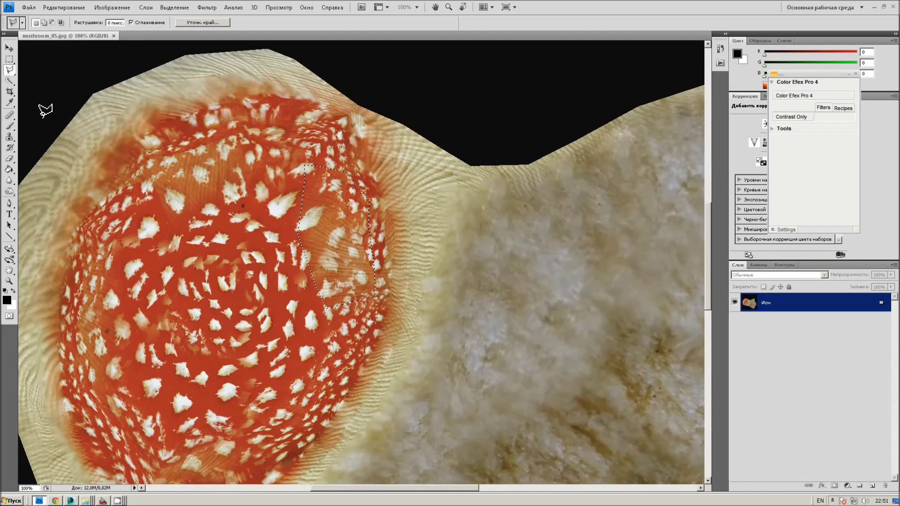
{"action": "left_click", "coordinate": [10, 116]}
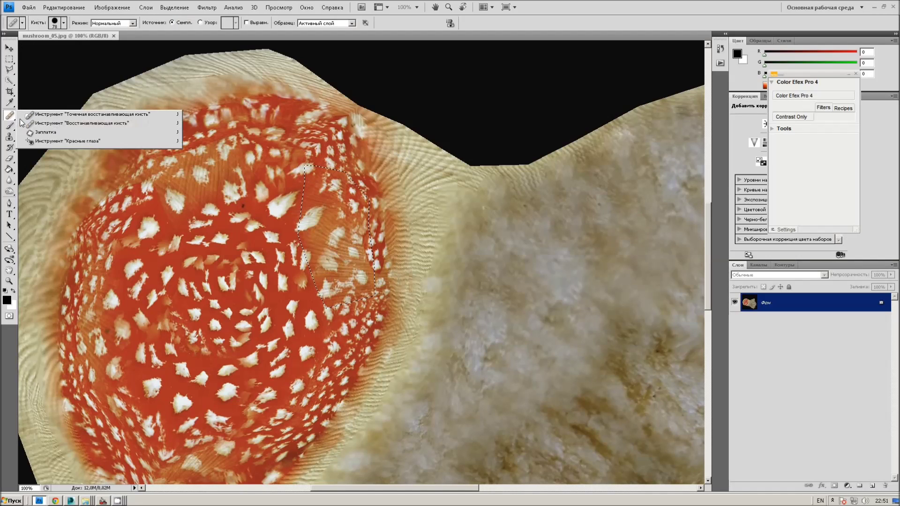
Patch the right-side strip, then outline and patch the seam along the cap's upper edge.
{"action": "left_click", "coordinate": [45, 132]}
{"action": "left_click_drag", "start_coordinate": [332, 222], "coordinate": [255, 321]}
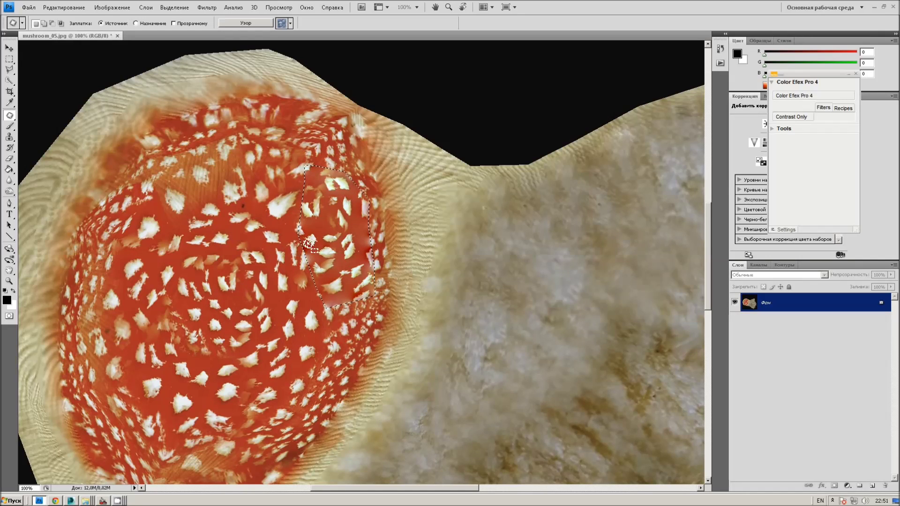
{"action": "left_click", "coordinate": [10, 69]}
{"action": "left_click", "coordinate": [244, 212]}
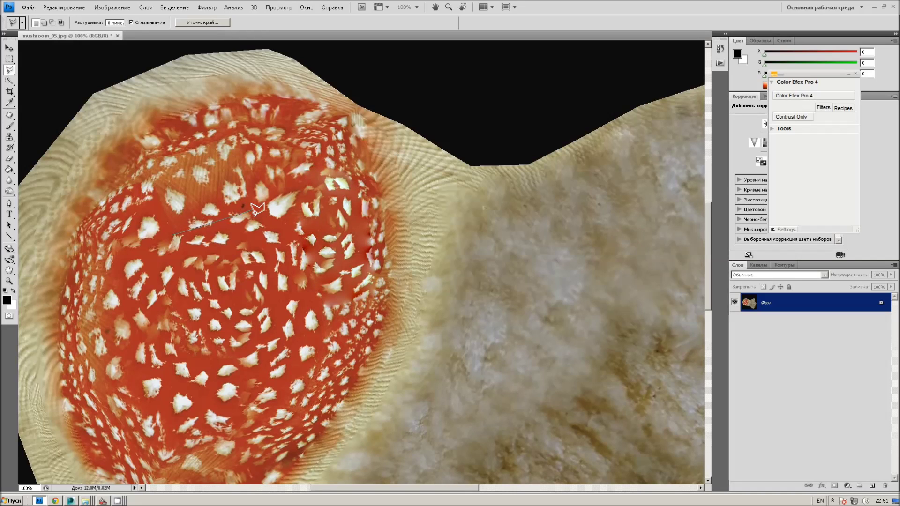
{"action": "left_click", "coordinate": [298, 175]}
{"action": "left_click", "coordinate": [287, 150]}
{"action": "left_click", "coordinate": [265, 137]}
{"action": "left_click", "coordinate": [235, 135]}
{"action": "left_click", "coordinate": [149, 160]}
{"action": "left_click", "coordinate": [175, 230]}
{"action": "left_click", "coordinate": [10, 115]}
{"action": "left_click_drag", "start_coordinate": [220, 179], "coordinate": [262, 319]}
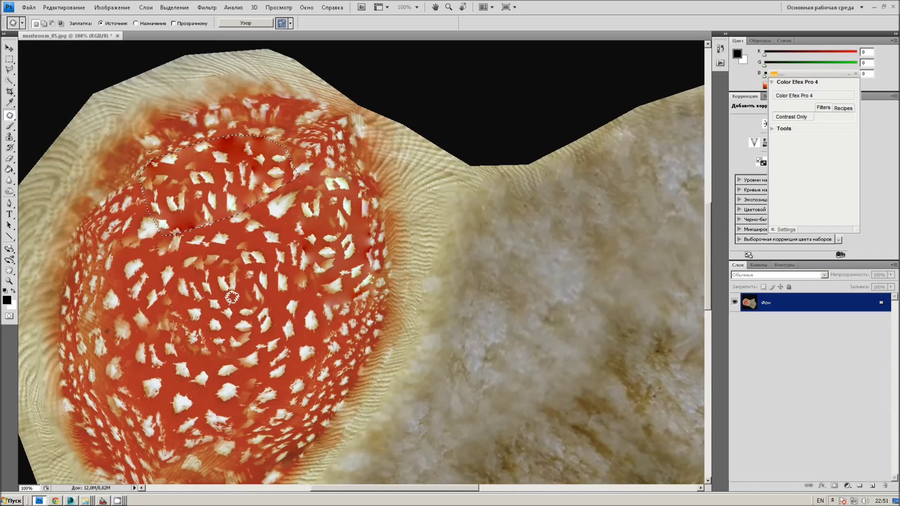
Outline an area on the cap's left side and patch it with texture from the right.
{"action": "scroll", "coordinate": [28, 117], "scroll_direction": "down", "scroll_amount": 2}
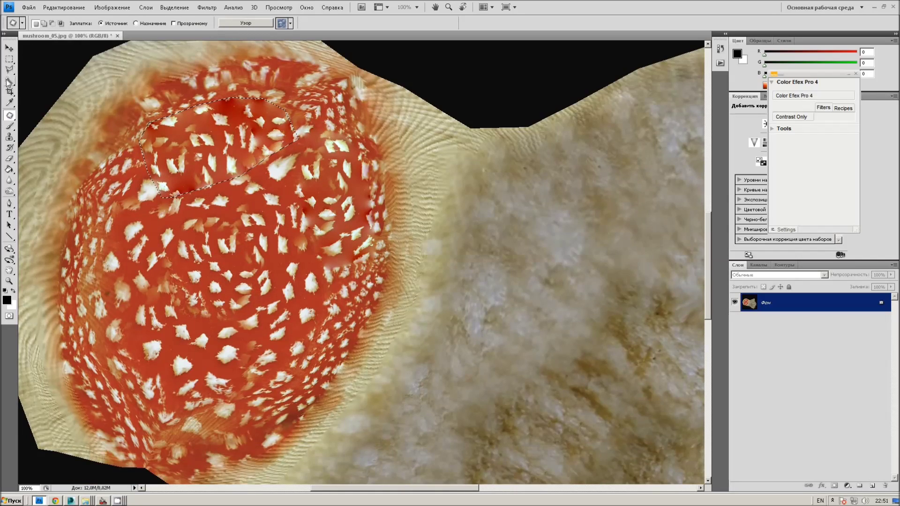
{"action": "left_click", "coordinate": [9, 70]}
{"action": "left_click", "coordinate": [87, 215]}
{"action": "left_click", "coordinate": [125, 226]}
{"action": "left_click", "coordinate": [115, 374]}
{"action": "left_click", "coordinate": [85, 363]}
{"action": "left_click", "coordinate": [89, 215]}
{"action": "key", "text": "j"}
{"action": "left_click_drag", "start_coordinate": [110, 261], "coordinate": [172, 275]}
Outline the blotch near the cap's bottom and patch it with spotted cap texture.
{"action": "scroll", "coordinate": [195, 349], "scroll_direction": "down", "scroll_amount": 1}
{"action": "scroll", "coordinate": [195, 349], "scroll_direction": "down", "scroll_amount": 1}
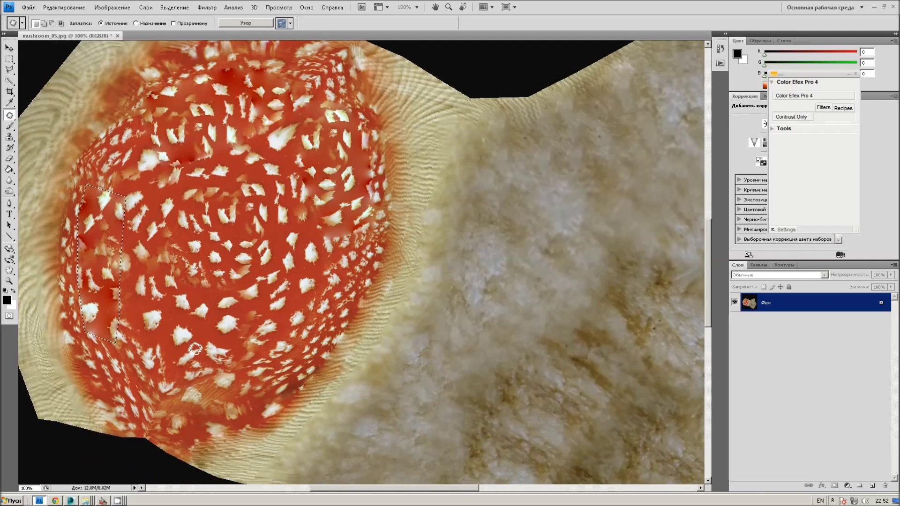
{"action": "scroll", "coordinate": [195, 349], "scroll_direction": "down", "scroll_amount": 1}
{"action": "key", "text": "l"}
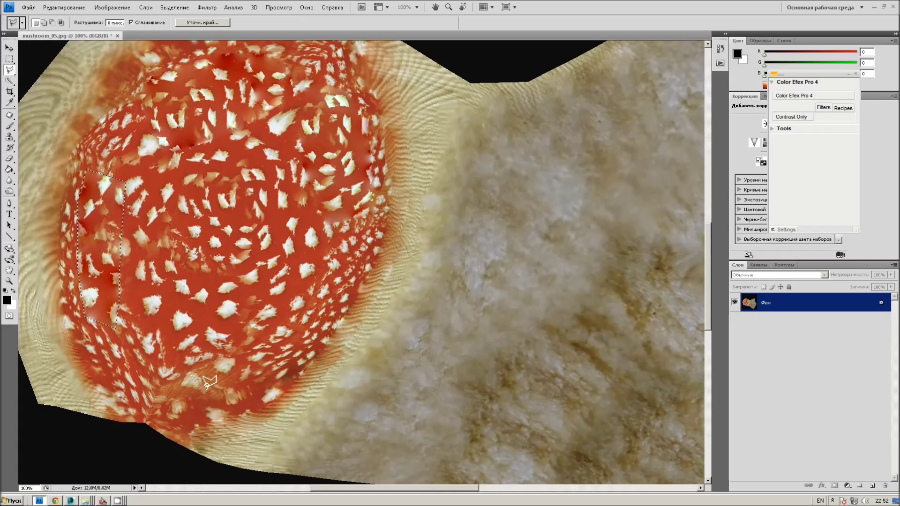
{"action": "left_click", "coordinate": [158, 385]}
{"action": "left_click", "coordinate": [183, 360]}
{"action": "left_click", "coordinate": [268, 343]}
{"action": "left_click", "coordinate": [267, 386]}
{"action": "left_click", "coordinate": [230, 399]}
{"action": "left_click", "coordinate": [154, 402]}
{"action": "left_click", "coordinate": [158, 385]}
{"action": "left_click", "coordinate": [9, 115]}
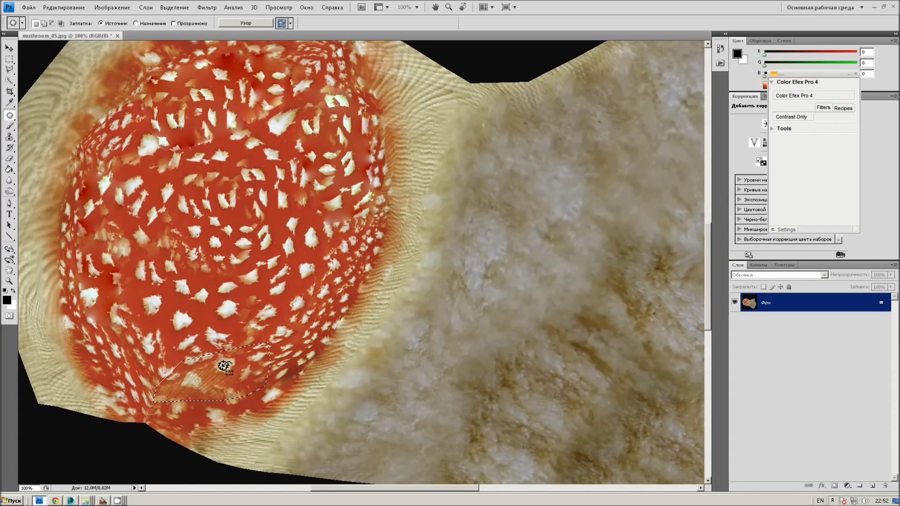
{"action": "left_click_drag", "start_coordinate": [225, 366], "coordinate": [214, 303]}
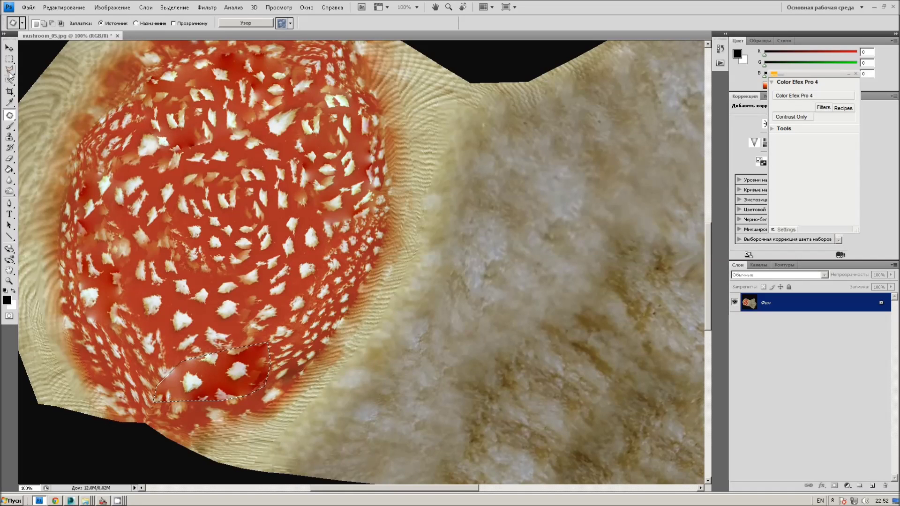
Pick the Healing Brush and clear the selection with Ctrl+D.
{"action": "right_click", "coordinate": [9, 115]}
{"action": "left_click", "coordinate": [56, 125]}
{"action": "key", "text": "ctrl+d"}
{"action": "key", "text": "m"}
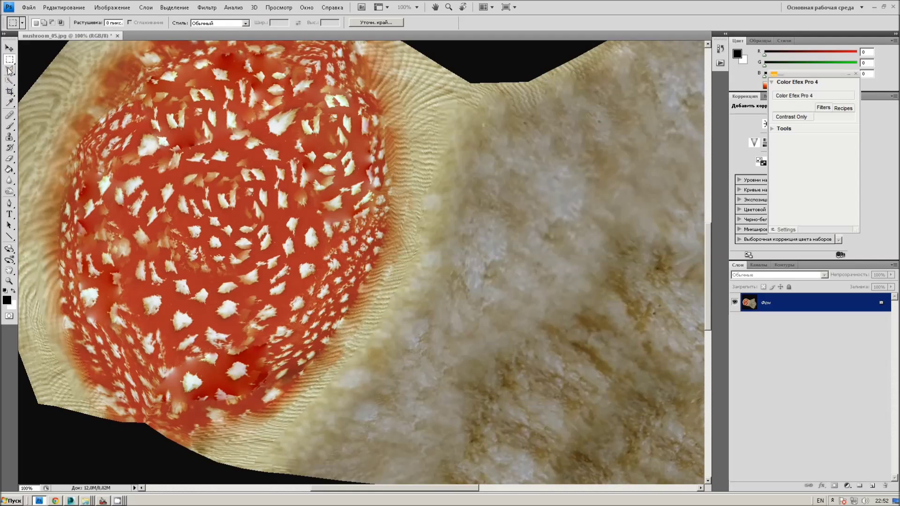
Heal the dark blotches on the lower cap with the Healing Brush.
{"action": "left_click", "coordinate": [9, 115]}
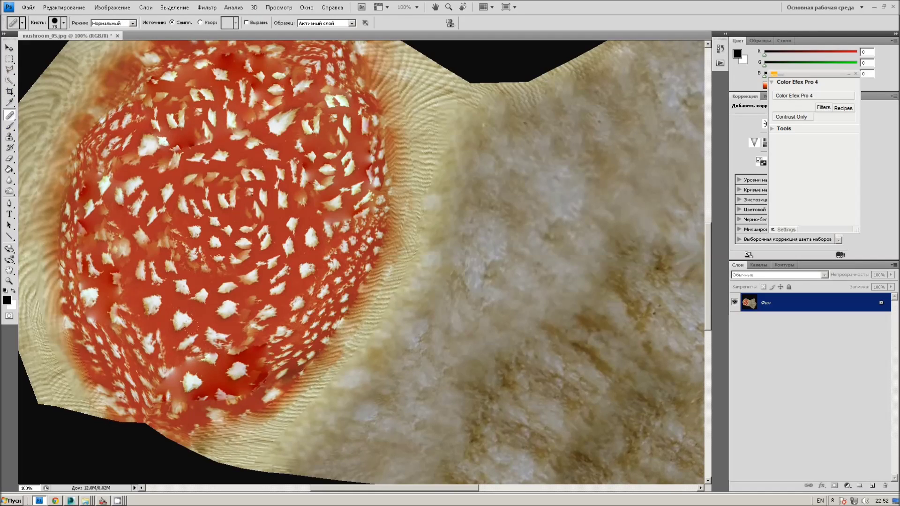
{"action": "left_click", "coordinate": [243, 354]}
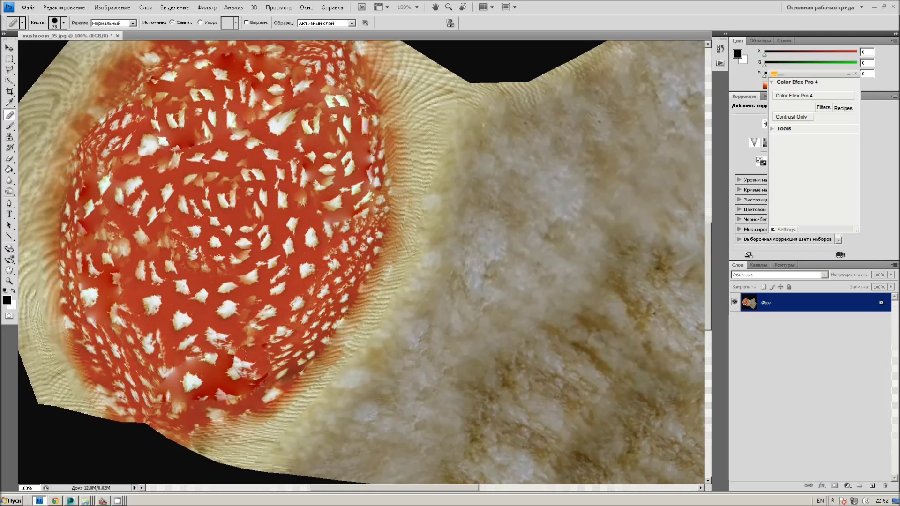
{"action": "scroll", "coordinate": [159, 277], "scroll_direction": "down", "scroll_amount": 1}
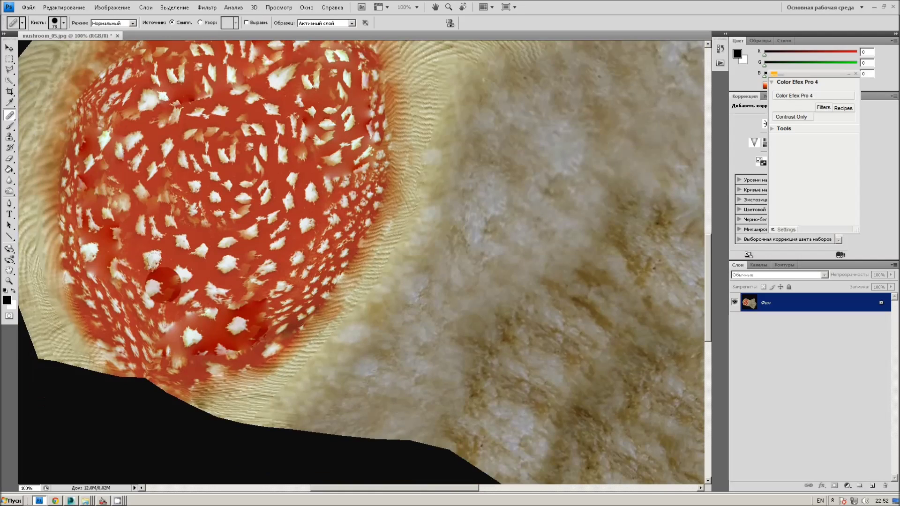
{"action": "scroll", "coordinate": [94, 211], "scroll_direction": "down", "scroll_amount": 1}
{"action": "right_click", "coordinate": [10, 115]}
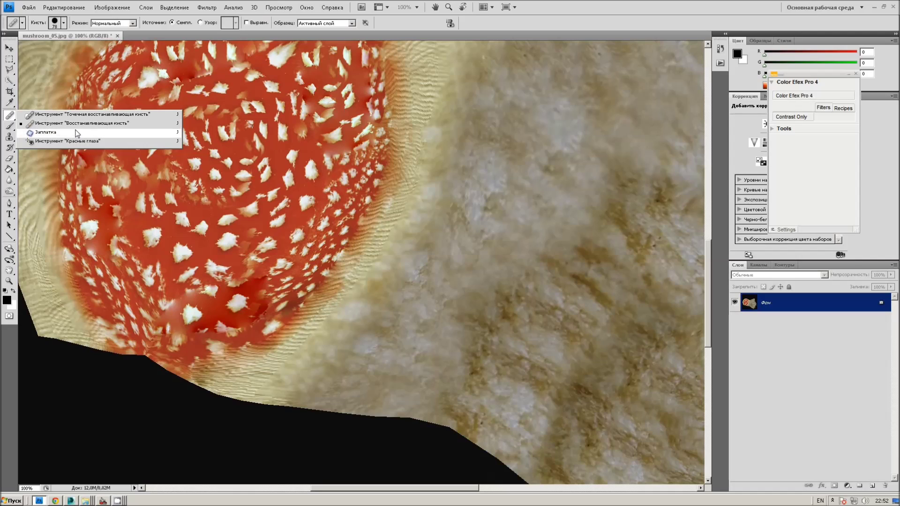
{"action": "left_click", "coordinate": [84, 126]}
{"action": "left_click", "coordinate": [273, 270]}
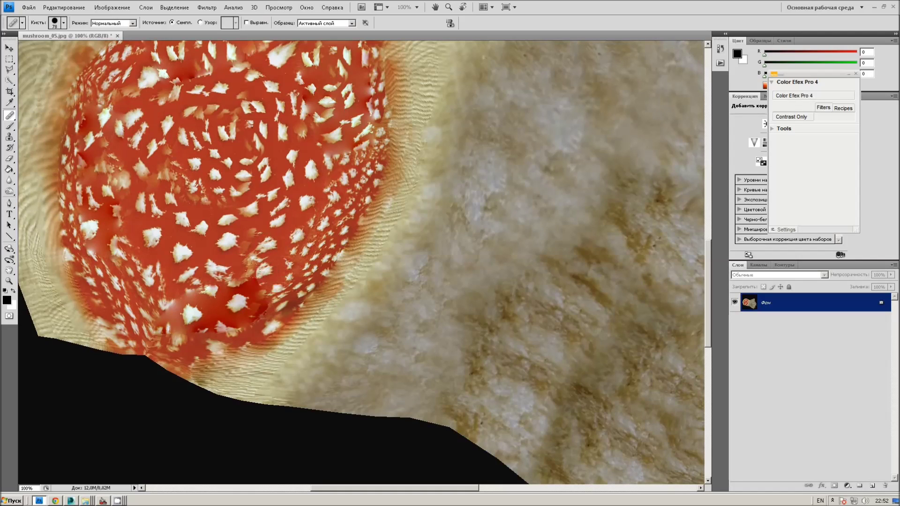
{"action": "left_click", "coordinate": [267, 232]}
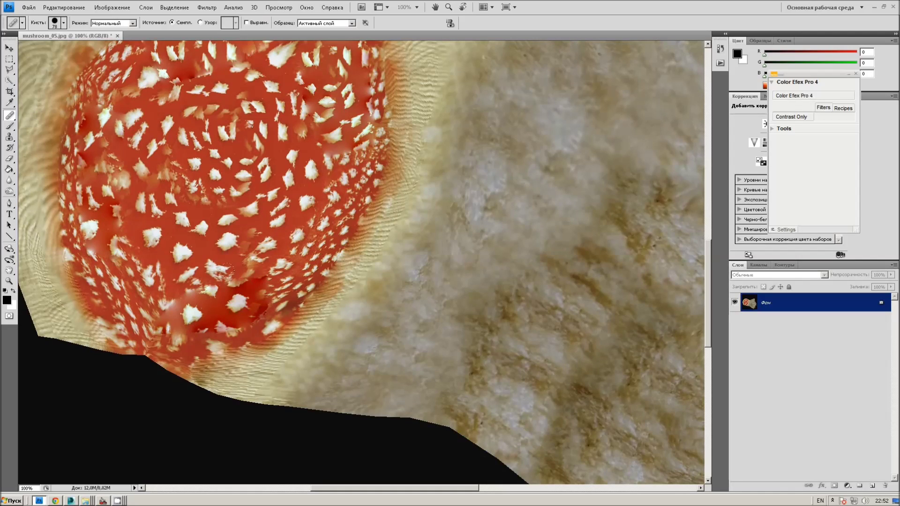
Glance at the Layer menu, dismiss it, and scroll the canvas back up.
{"action": "left_click", "coordinate": [146, 7]}
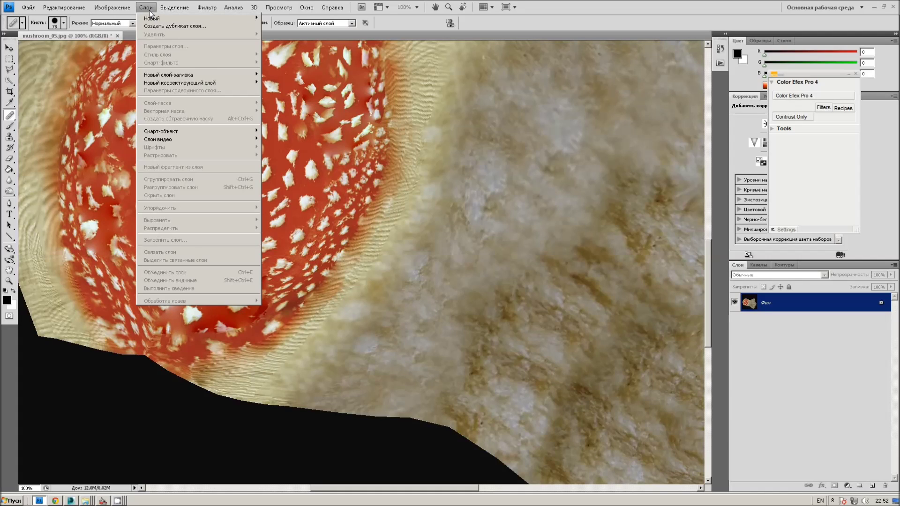
{"action": "key", "text": "Escape"}
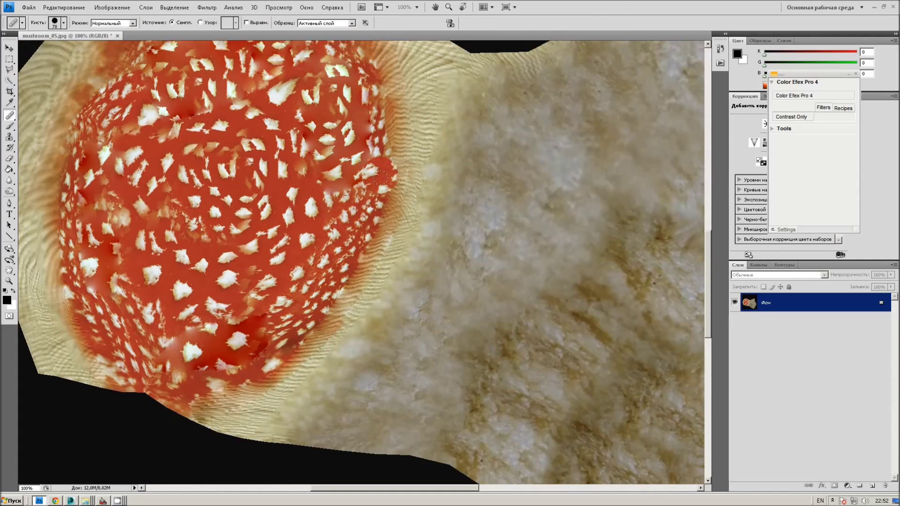
{"action": "scroll", "coordinate": [225, 199], "scroll_direction": "up", "scroll_amount": 5}
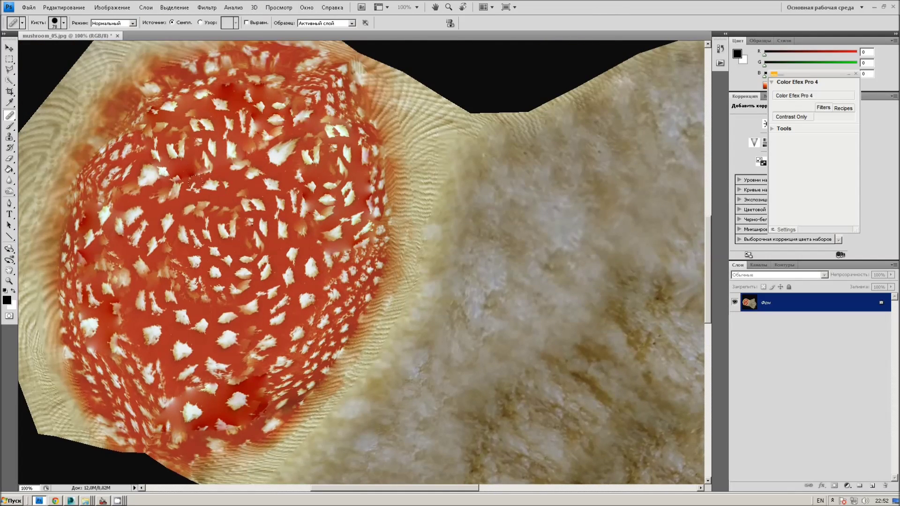
{"action": "scroll", "coordinate": [215, 220], "scroll_direction": "up", "scroll_amount": 2}
{"action": "scroll", "coordinate": [216, 221], "scroll_direction": "up", "scroll_amount": 2}
{"action": "left_click", "coordinate": [29, 7]}
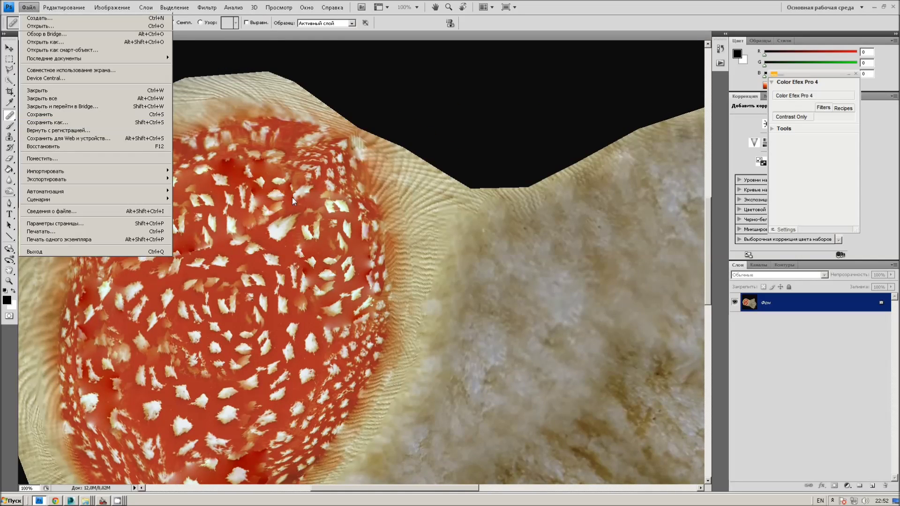
Save As mushroom_05.jpg, replacing the existing file and accepting the JPEG options.
{"action": "left_click", "coordinate": [51, 126]}
{"action": "left_click", "coordinate": [550, 241]}
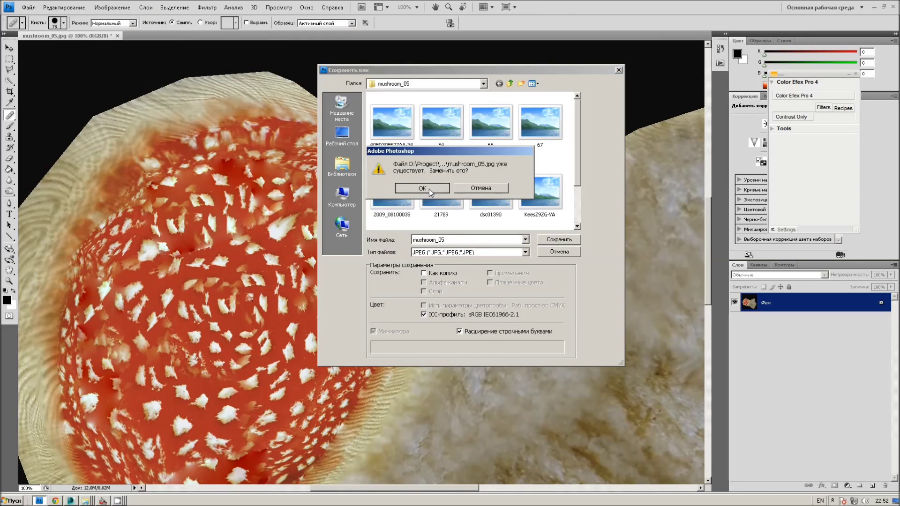
{"action": "left_click", "coordinate": [427, 193]}
{"action": "left_click", "coordinate": [248, 102]}
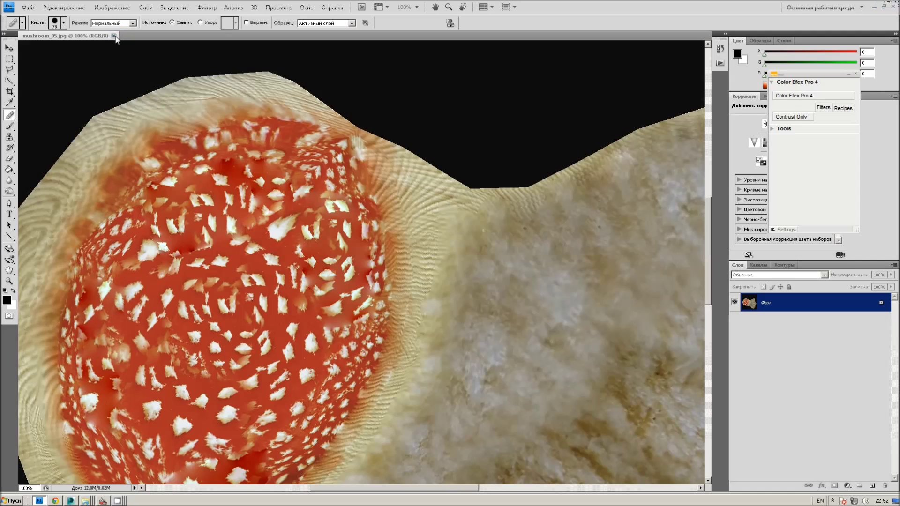
Close the document, reopen mushroom_05.jpg from its folder, and zoom the cap to 200%.
{"action": "left_click", "coordinate": [114, 37]}
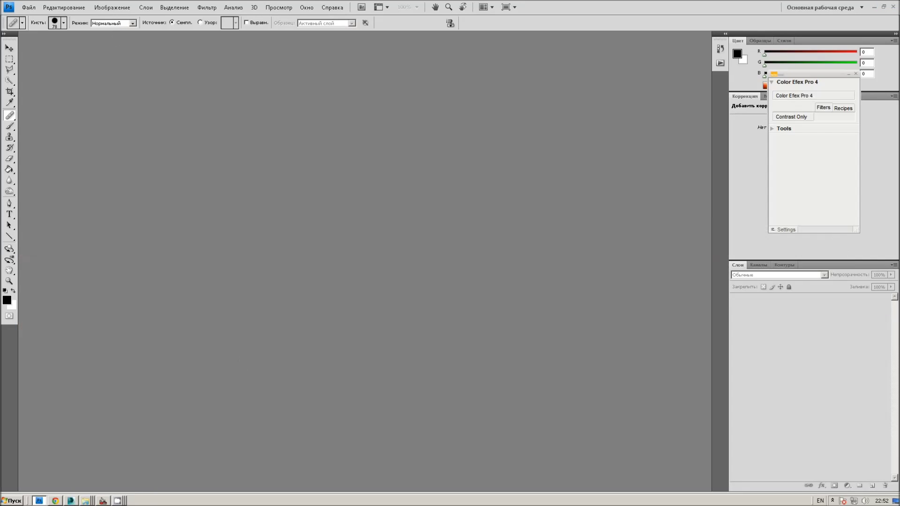
{"action": "left_click", "coordinate": [86, 500]}
{"action": "left_click", "coordinate": [90, 478]}
{"action": "mouse_move", "coordinate": [672, 251]}
{"action": "left_mouse_down"}
{"action": "mouse_move", "coordinate": [195, 243]}
{"action": "mouse_move", "coordinate": [332, 237]}
{"action": "left_mouse_up"}
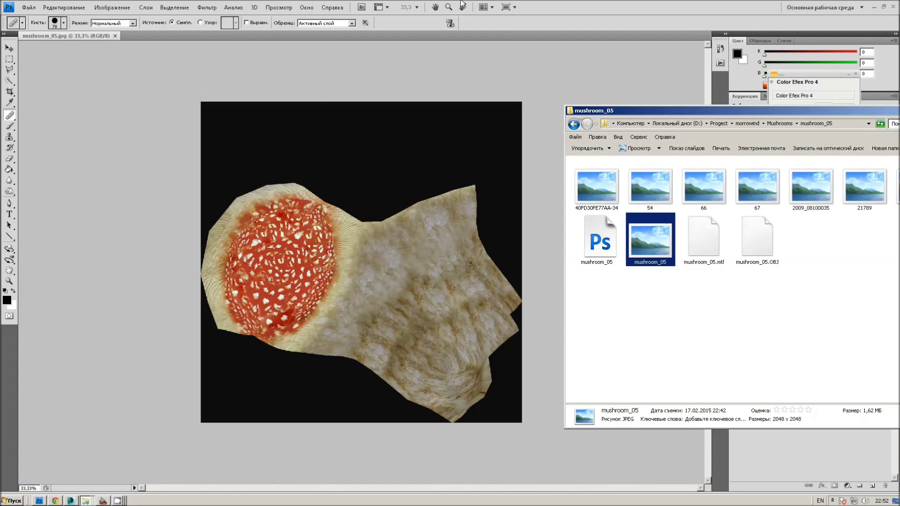
{"action": "left_click", "coordinate": [448, 7]}
{"action": "left_click", "coordinate": [303, 284]}
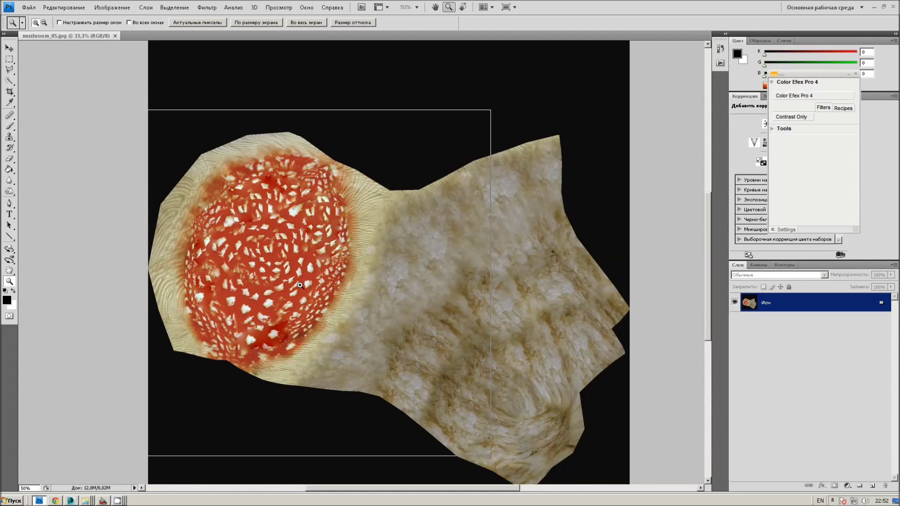
{"action": "left_click", "coordinate": [245, 261]}
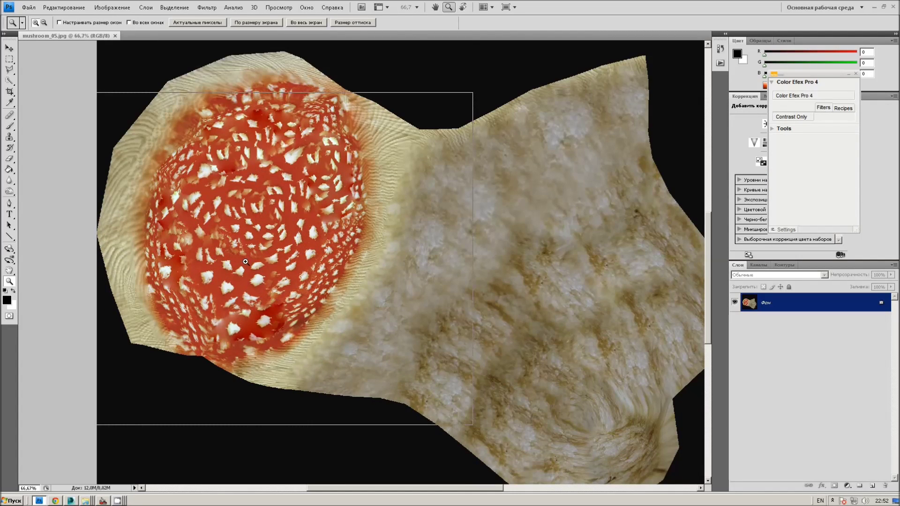
{"action": "left_click", "coordinate": [245, 261]}
{"action": "left_click", "coordinate": [55, 143]}
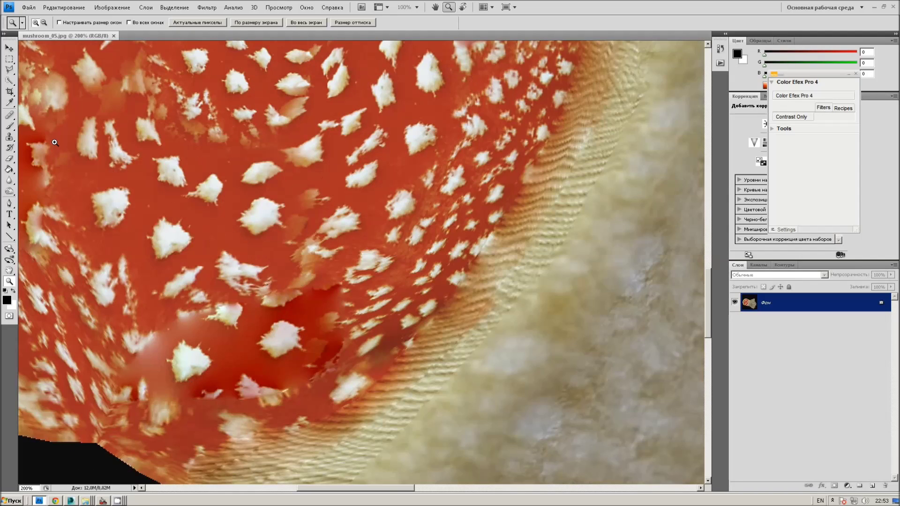
Heal stray spots and smears on the cap with a 57-pixel Healing Brush.
{"action": "left_click_drag", "start_coordinate": [12, 119], "coordinate": [56, 126]}
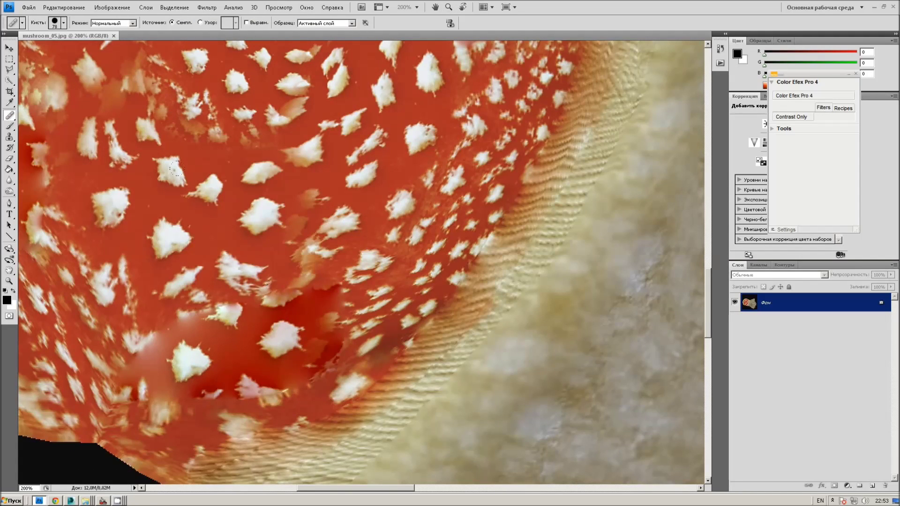
{"action": "left_click", "coordinate": [241, 248], "text": "alt"}
{"action": "left_click_drag", "start_coordinate": [249, 281], "coordinate": [281, 342]}
{"action": "key", "text": "ctrl+alt+z"}
{"action": "key", "text": "ctrl+alt+z"}
{"action": "left_click", "coordinate": [63, 23]}
{"action": "left_click_drag", "start_coordinate": [47, 47], "coordinate": [41, 47]}
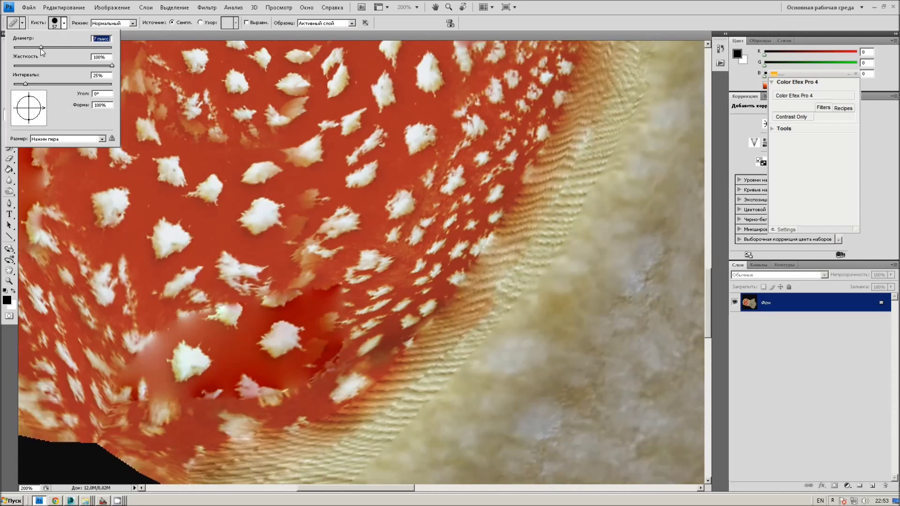
{"action": "left_click_drag", "start_coordinate": [279, 328], "coordinate": [262, 295]}
{"action": "left_click_drag", "start_coordinate": [253, 356], "coordinate": [232, 336]}
{"action": "left_click", "coordinate": [312, 323]}
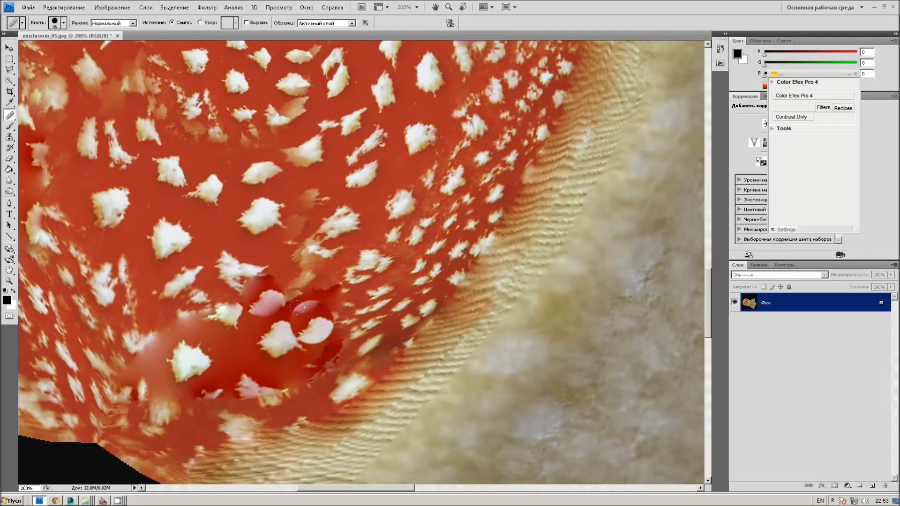
{"action": "left_click", "coordinate": [305, 317]}
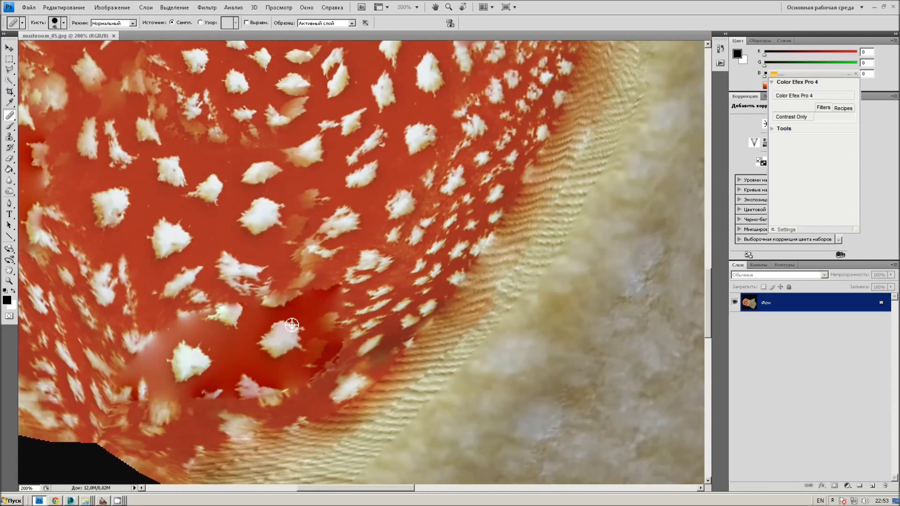
Scroll over the retouched cap to check it, then close Photoshop.
{"action": "scroll", "coordinate": [203, 321], "scroll_direction": "down", "scroll_amount": 3}
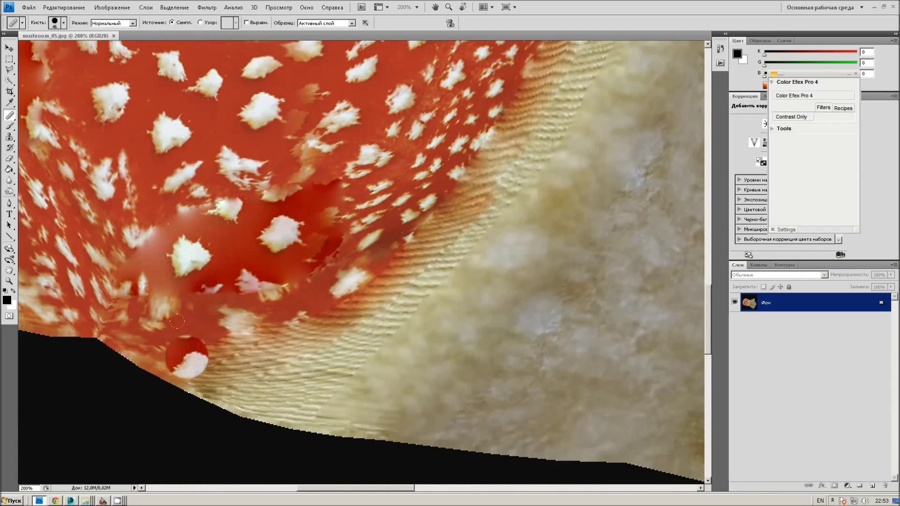
{"action": "scroll", "coordinate": [301, 426], "scroll_direction": "up", "scroll_amount": 2}
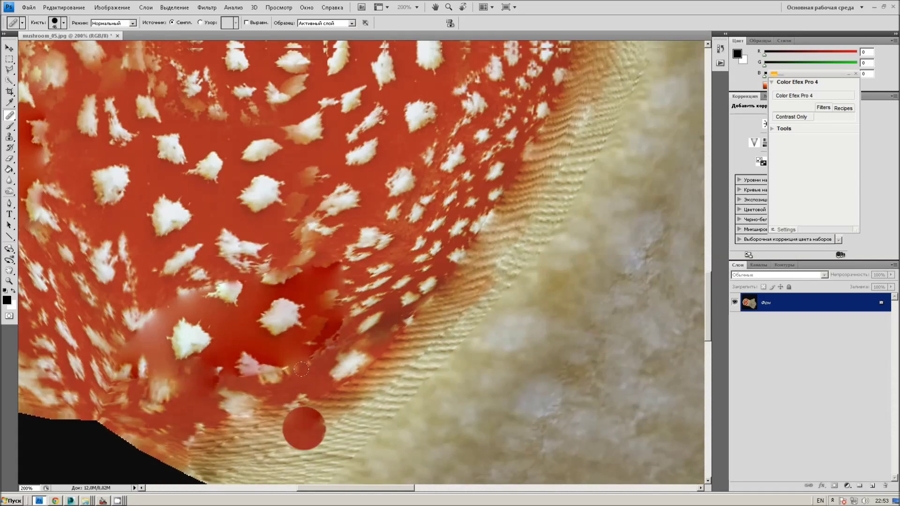
{"action": "scroll", "coordinate": [301, 425], "scroll_direction": "up", "scroll_amount": 1}
{"action": "scroll", "coordinate": [304, 294], "scroll_direction": "up", "scroll_amount": 2}
{"action": "scroll", "coordinate": [303, 294], "scroll_direction": "up", "scroll_amount": 1}
{"action": "scroll", "coordinate": [303, 293], "scroll_direction": "up", "scroll_amount": 1}
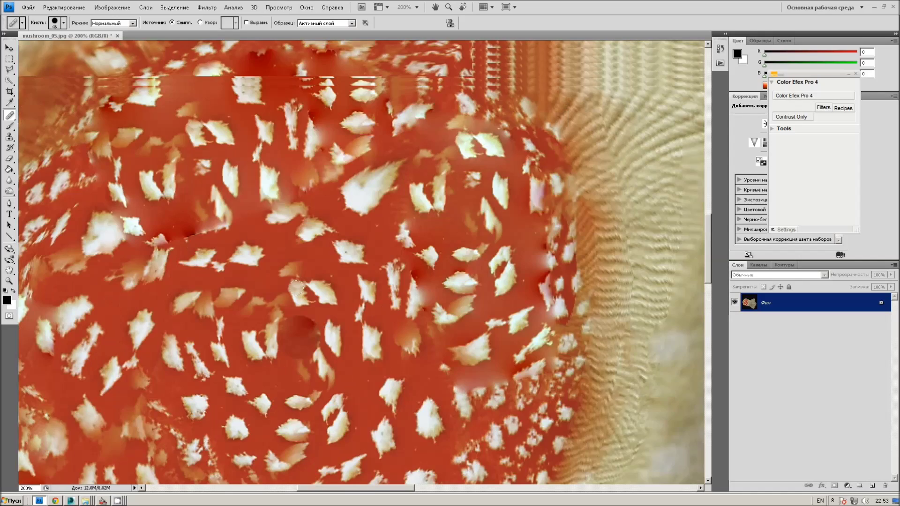
{"action": "scroll", "coordinate": [304, 294], "scroll_direction": "up", "scroll_amount": 2}
{"action": "scroll", "coordinate": [304, 294], "scroll_direction": "up", "scroll_amount": 3}
{"action": "left_click", "coordinate": [893, 5]}
Save the texture changes and preview the saved mushroom_05 image.
{"action": "left_click", "coordinate": [436, 187]}
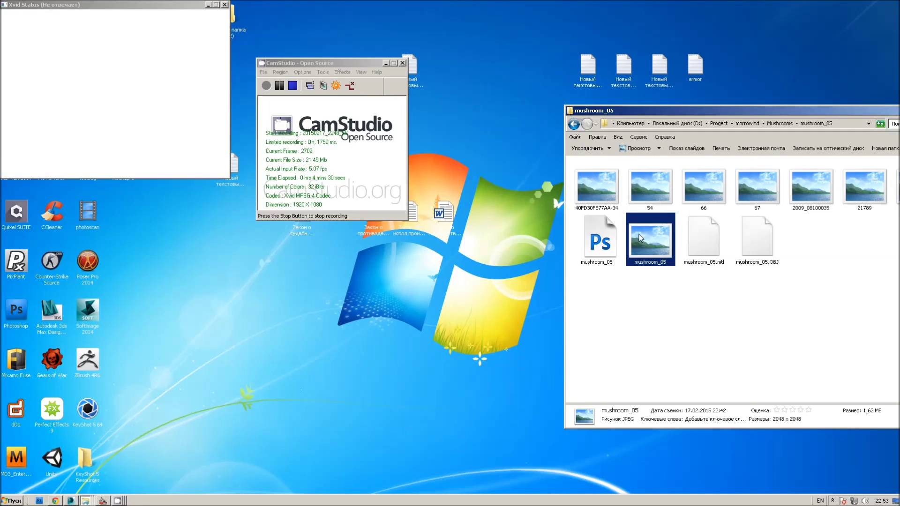
{"action": "double_click", "coordinate": [641, 239]}
{"action": "left_click", "coordinate": [742, 91]}
Drag mushroom_05.jpg from its folder window onto the mushroom model in the 3ds Max viewport.
{"action": "left_click", "coordinate": [73, 500]}
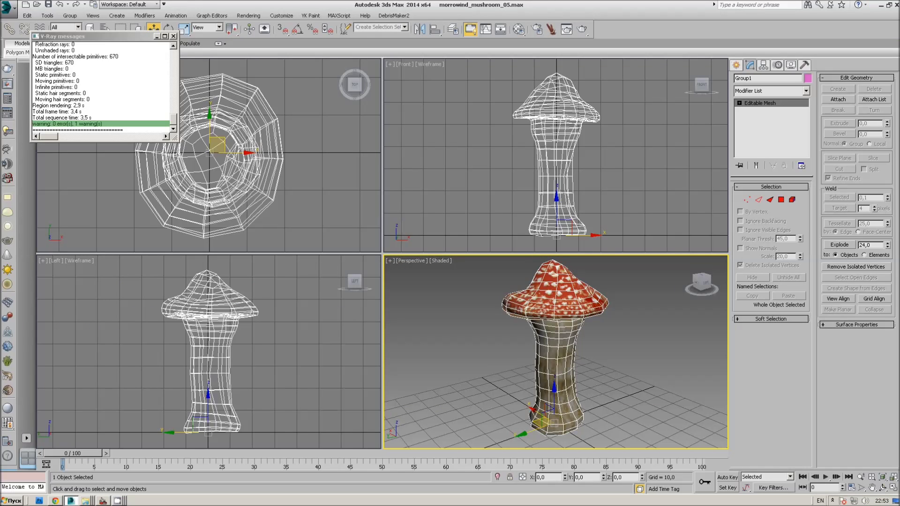
{"action": "left_click", "coordinate": [84, 500]}
{"action": "left_click", "coordinate": [122, 484]}
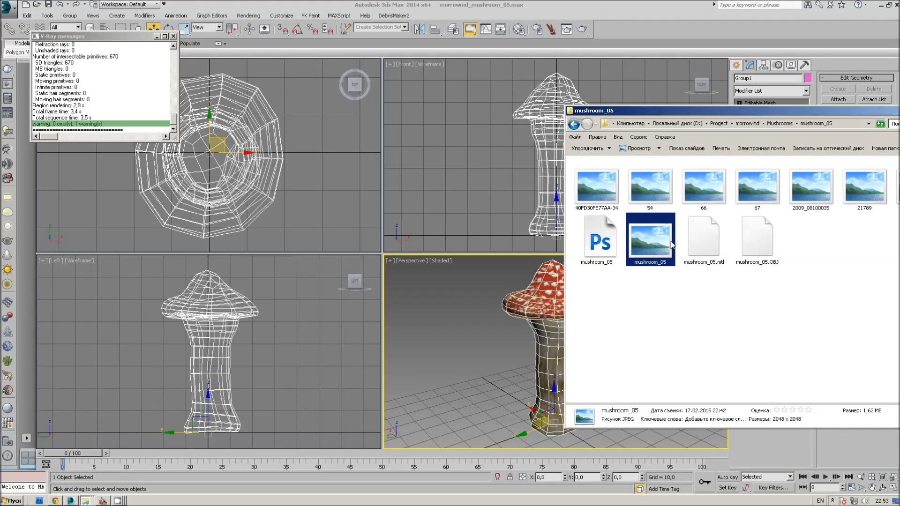
{"action": "left_click_drag", "start_coordinate": [619, 313], "coordinate": [546, 311]}
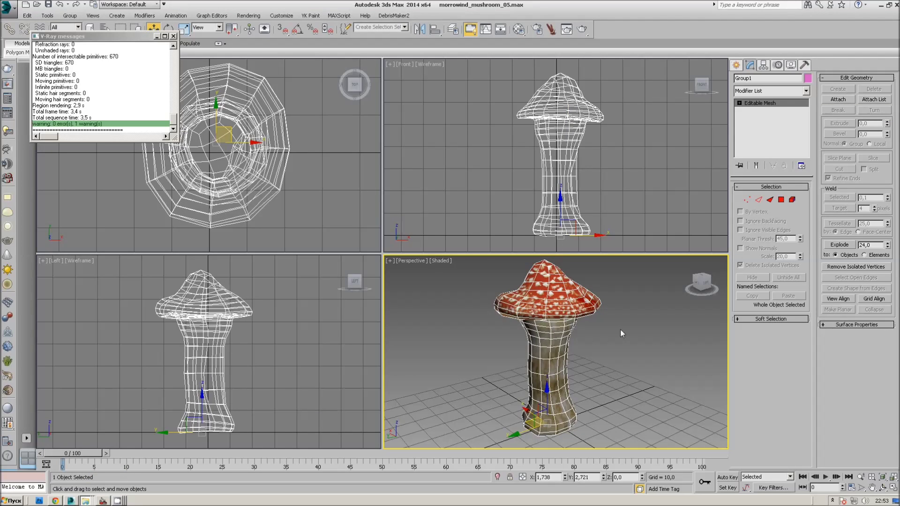
Inspect the textured cap, top and underside of the mushroom, then minimise 3ds Max.
{"action": "scroll", "coordinate": [620, 330], "scroll_direction": "up", "scroll_amount": 2}
{"action": "scroll", "coordinate": [624, 344], "scroll_direction": "up", "scroll_amount": 5}
{"action": "left_click_drag", "start_coordinate": [609, 326], "coordinate": [631, 340]}
{"action": "middle_click_drag", "start_coordinate": [553, 313], "coordinate": [600, 368]}
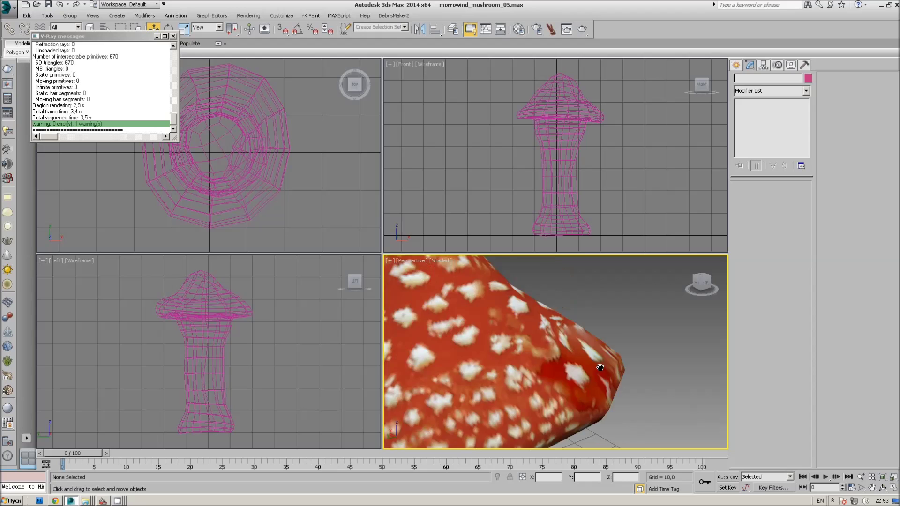
{"action": "scroll", "coordinate": [600, 368], "scroll_direction": "down", "scroll_amount": 5}
{"action": "mouse_move", "coordinate": [639, 299]}
{"action": "middle_mouse_down", "text": "alt"}
{"action": "mouse_move", "coordinate": [584, 302]}
{"action": "mouse_move", "coordinate": [568, 291]}
{"action": "middle_mouse_up", "text": "alt"}
{"action": "scroll", "coordinate": [568, 291], "scroll_direction": "up", "scroll_amount": 2}
{"action": "scroll", "coordinate": [609, 328], "scroll_direction": "up", "scroll_amount": 4}
{"action": "scroll", "coordinate": [651, 354], "scroll_direction": "up", "scroll_amount": 2}
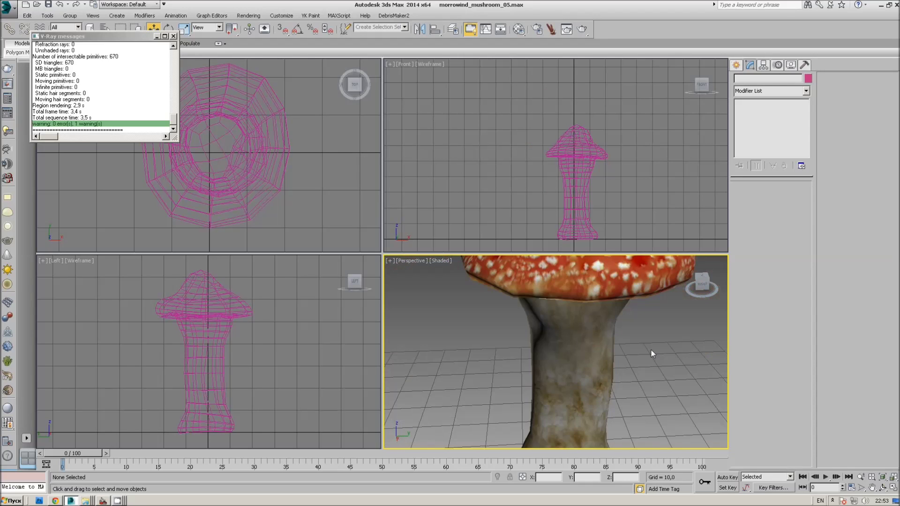
{"action": "scroll", "coordinate": [620, 366], "scroll_direction": "down", "scroll_amount": 3}
{"action": "scroll", "coordinate": [637, 348], "scroll_direction": "down", "scroll_amount": 2}
{"action": "mouse_move", "coordinate": [689, 300]}
{"action": "middle_mouse_down", "text": "alt"}
{"action": "mouse_move", "coordinate": [629, 434]}
{"action": "mouse_move", "coordinate": [642, 263]}
{"action": "mouse_move", "coordinate": [674, 274]}
{"action": "mouse_move", "coordinate": [622, 339]}
{"action": "middle_mouse_up", "text": "alt"}
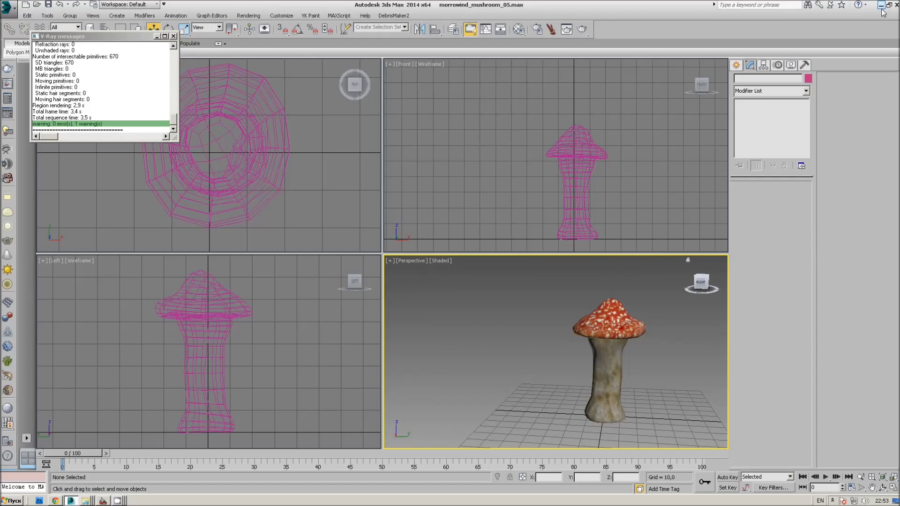
{"action": "left_click", "coordinate": [882, 6]}
Open the mushroom_05 image in Paint.NET and check its pixel size without changing it.
{"action": "right_click", "coordinate": [664, 237]}
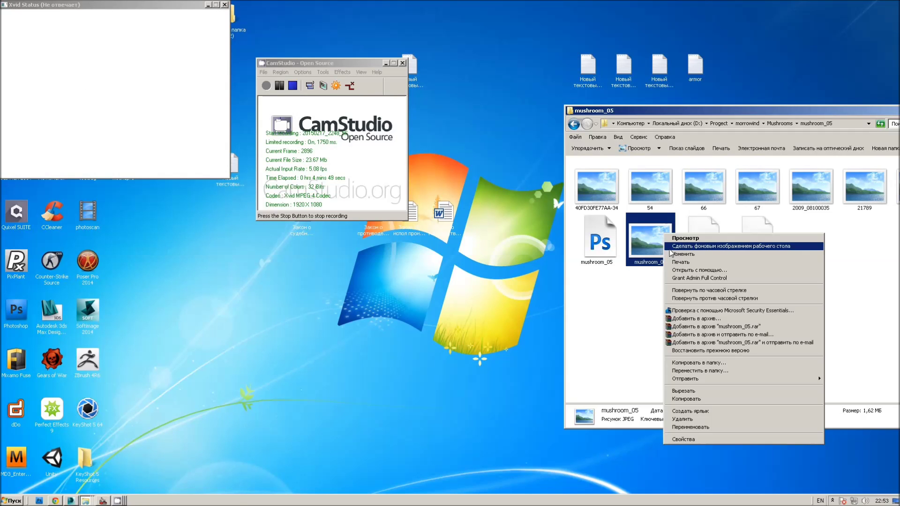
{"action": "left_click", "coordinate": [692, 273]}
{"action": "left_click", "coordinate": [532, 346]}
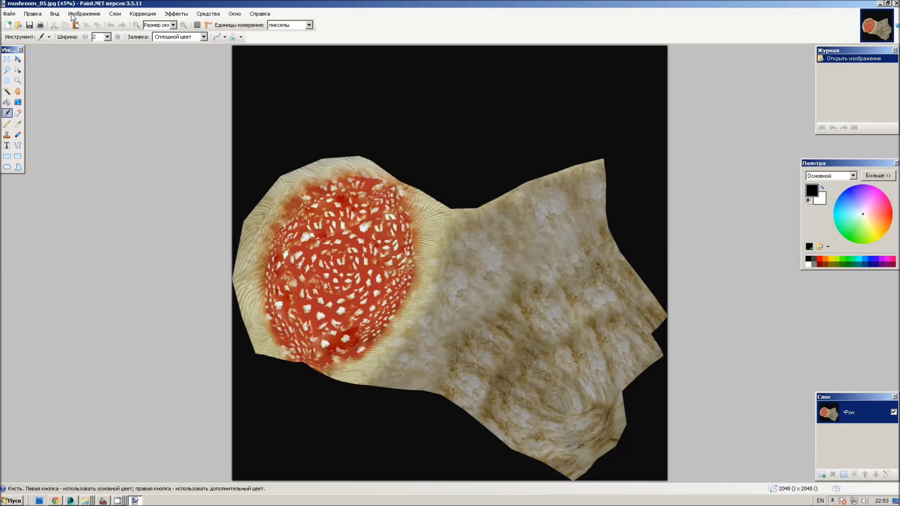
{"action": "left_click", "coordinate": [85, 14]}
{"action": "left_click", "coordinate": [94, 32]}
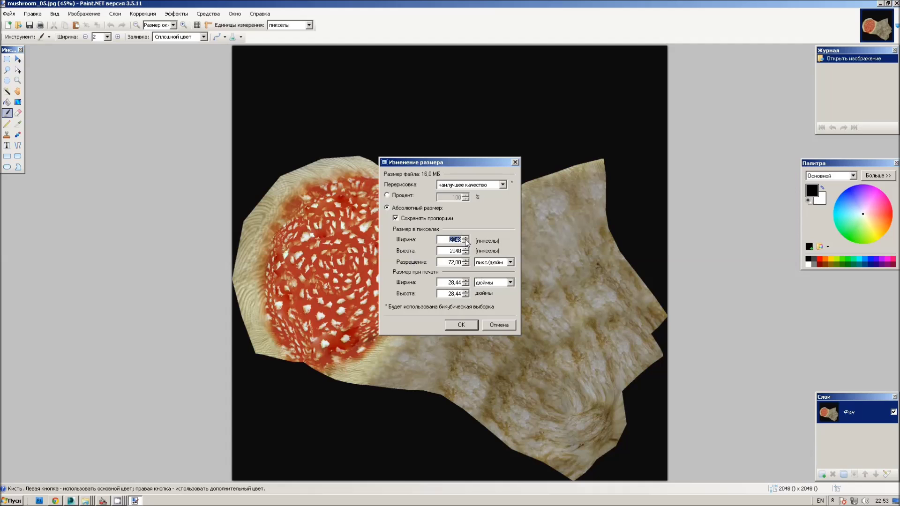
{"action": "left_click", "coordinate": [499, 325]}
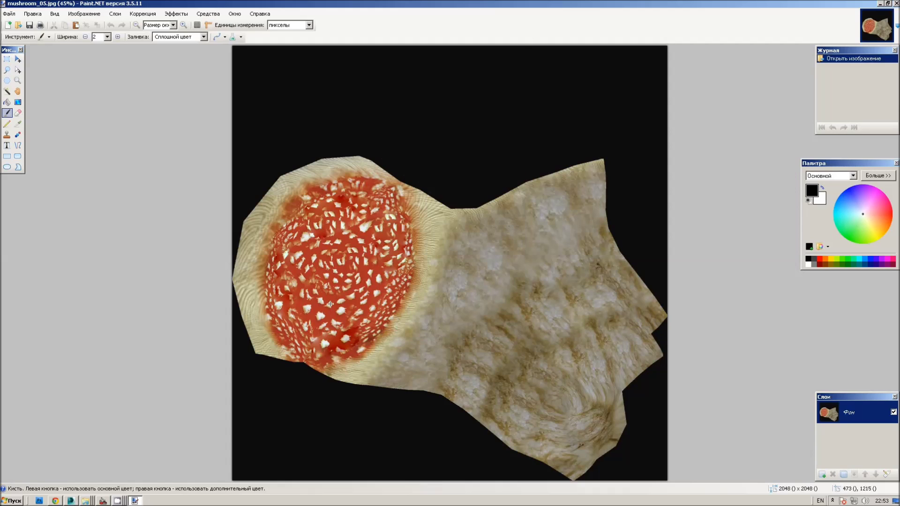
Save the texture as mushroom_05.dds in DirectDraw Surface format with DXT3, then close Paint.NET.
{"action": "left_click", "coordinate": [9, 14]}
{"action": "left_click", "coordinate": [78, 88]}
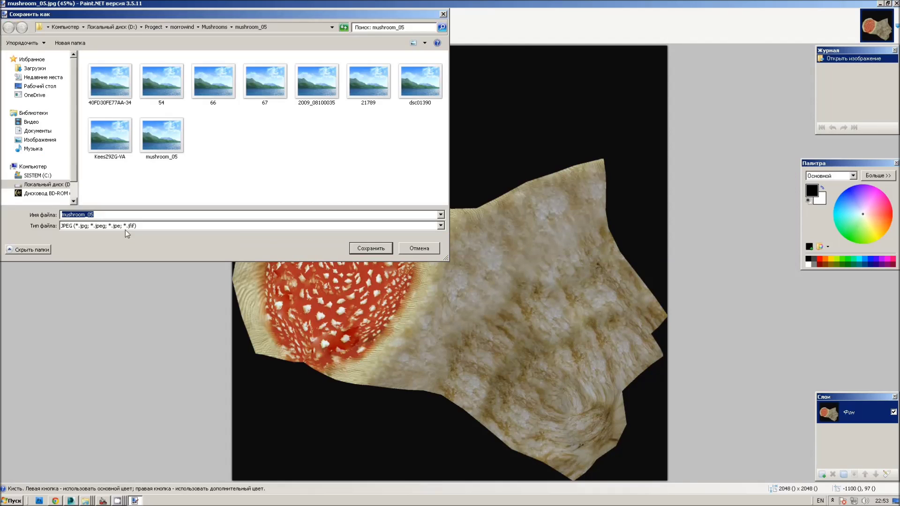
{"action": "left_click", "coordinate": [106, 216]}
{"action": "left_click", "coordinate": [178, 226]}
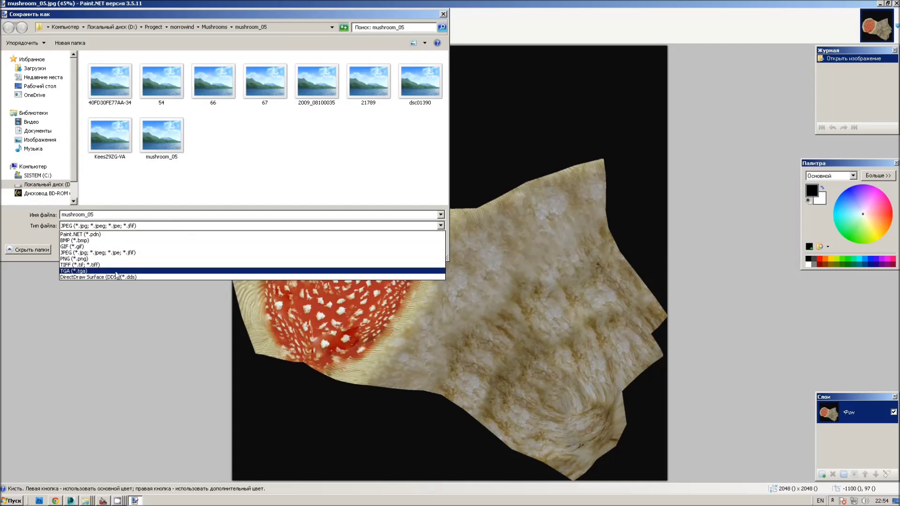
{"action": "left_click", "coordinate": [119, 277]}
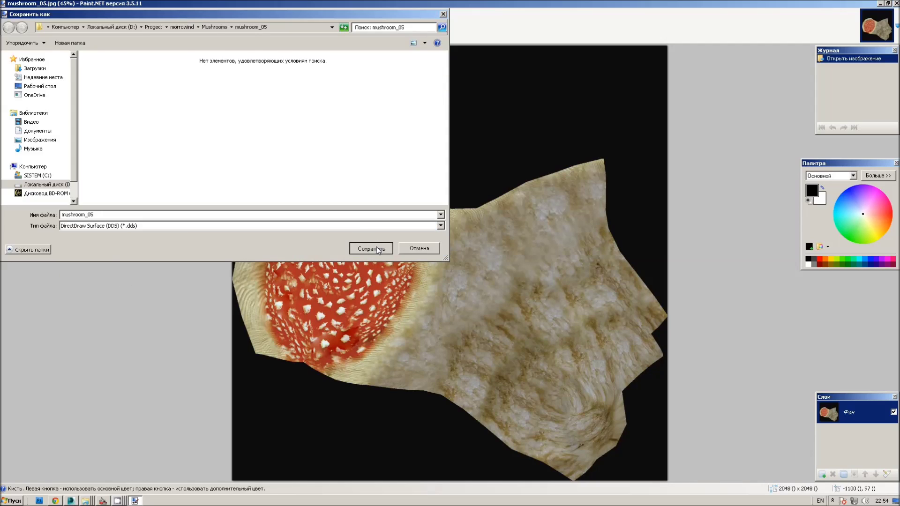
{"action": "left_click", "coordinate": [385, 251]}
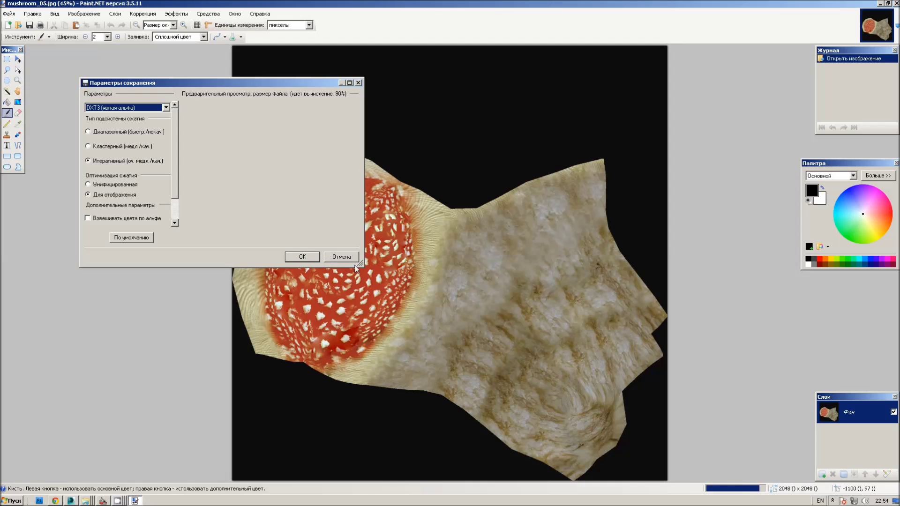
{"action": "left_click", "coordinate": [302, 257]}
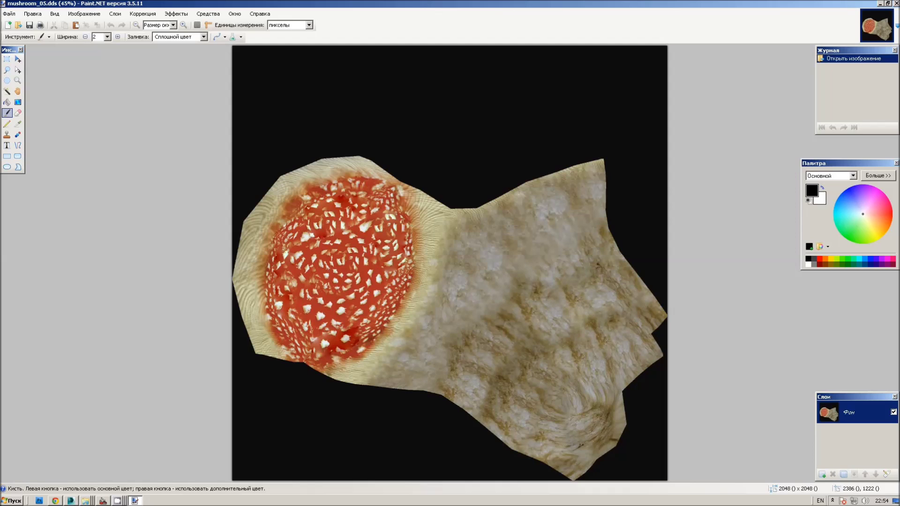
{"action": "key", "text": "alt+F4"}
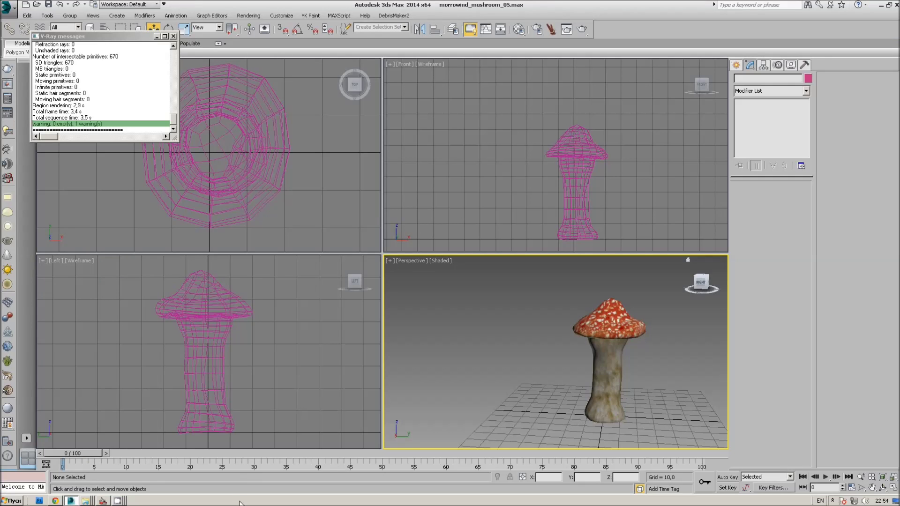
Export the selected mushroom over mushroom_05.OBJ (309 vertices, 302 quads), then quit without saving the scene.
{"action": "left_click", "coordinate": [82, 501]}
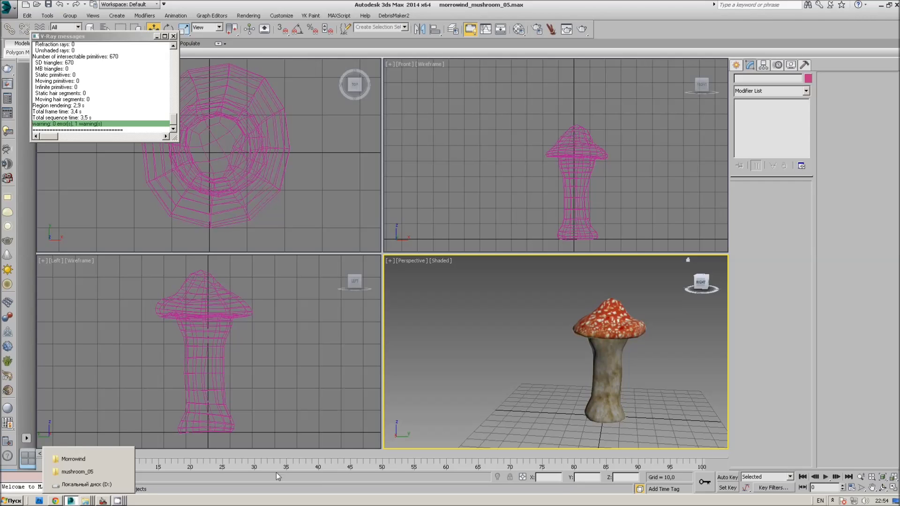
{"action": "left_click", "coordinate": [614, 330]}
{"action": "left_click", "coordinate": [9, 7]}
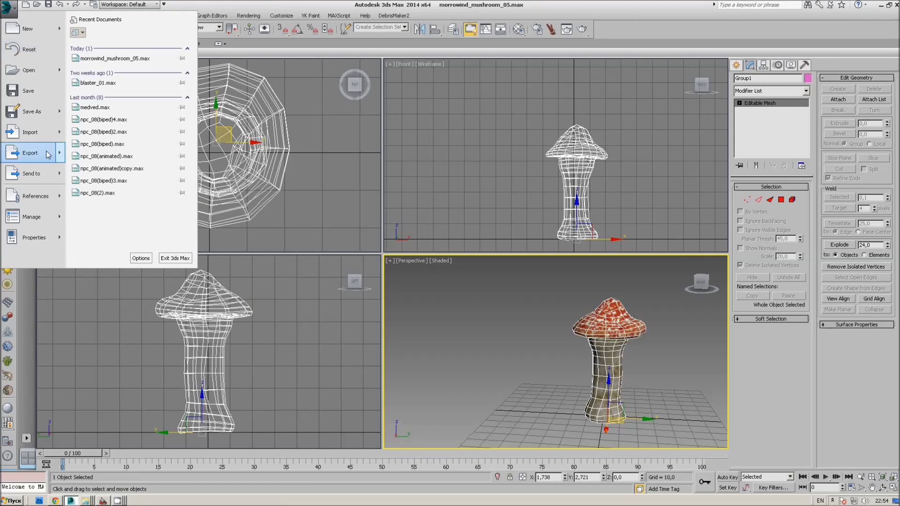
{"action": "left_click", "coordinate": [111, 64]}
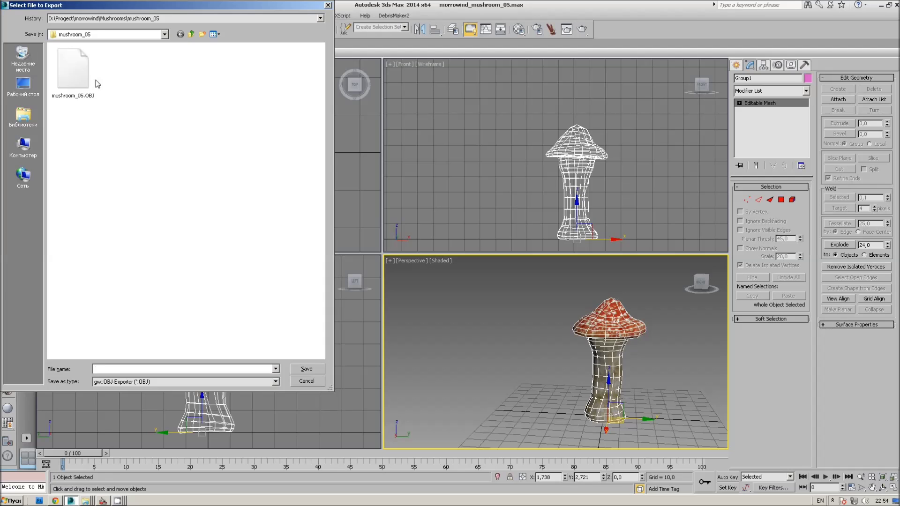
{"action": "left_click", "coordinate": [81, 71]}
{"action": "double_click", "coordinate": [73, 70]}
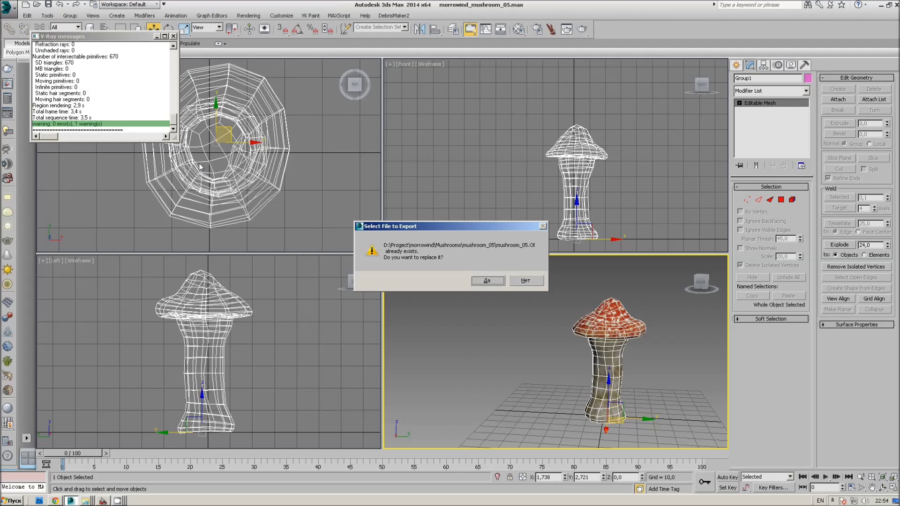
{"action": "key", "text": "Return"}
{"action": "left_click", "coordinate": [405, 323]}
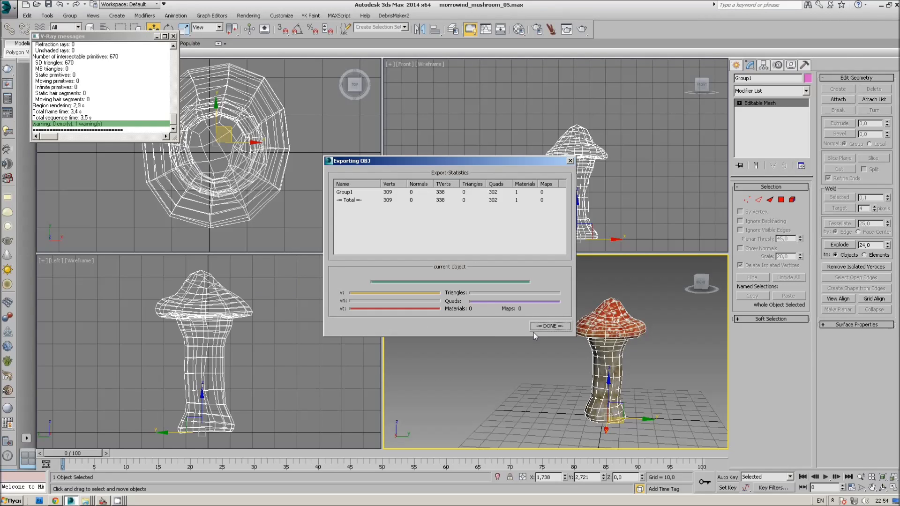
{"action": "left_click", "coordinate": [524, 326]}
{"action": "left_click", "coordinate": [895, 4]}
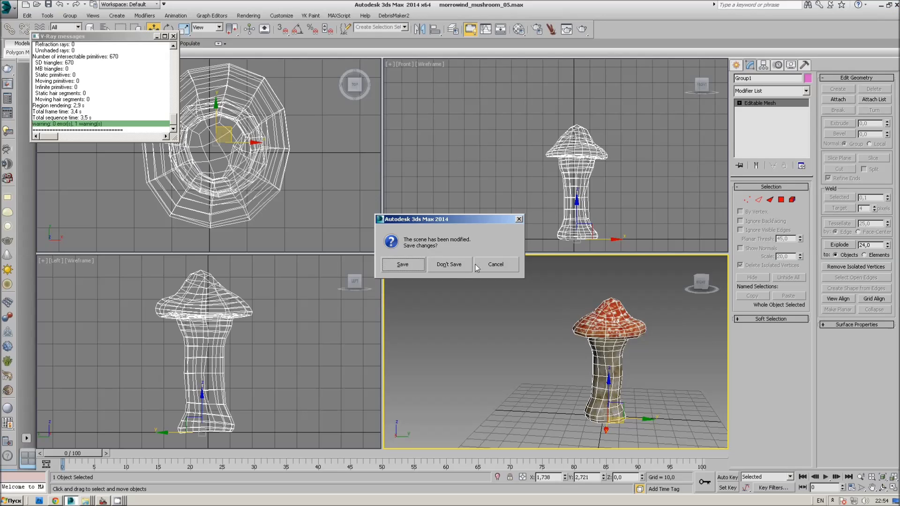
{"action": "left_click", "coordinate": [441, 265]}
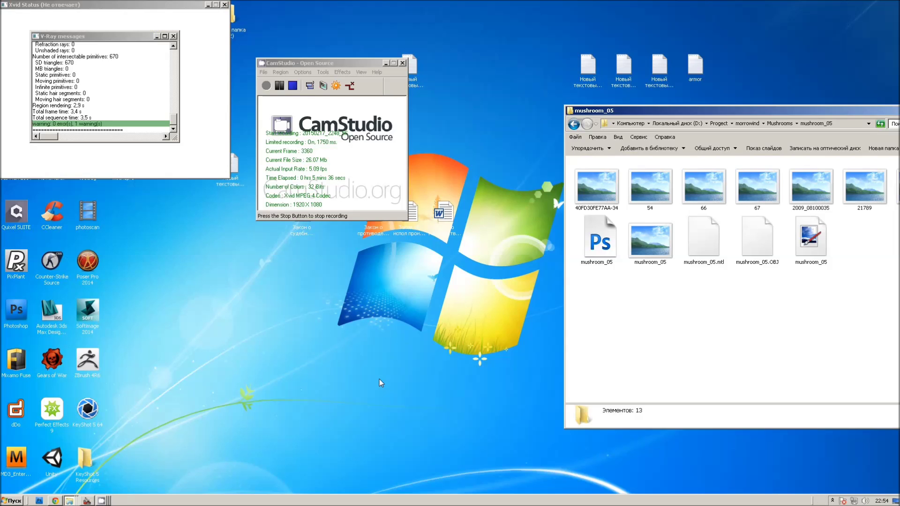
{"action": "right_click", "coordinate": [314, 286]}
{"action": "left_click", "coordinate": [345, 320]}
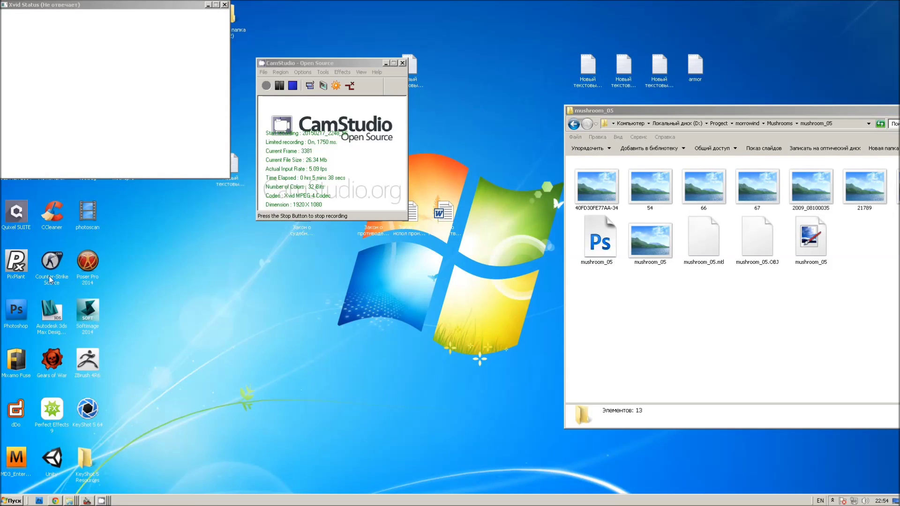
{"action": "left_click", "coordinate": [55, 316]}
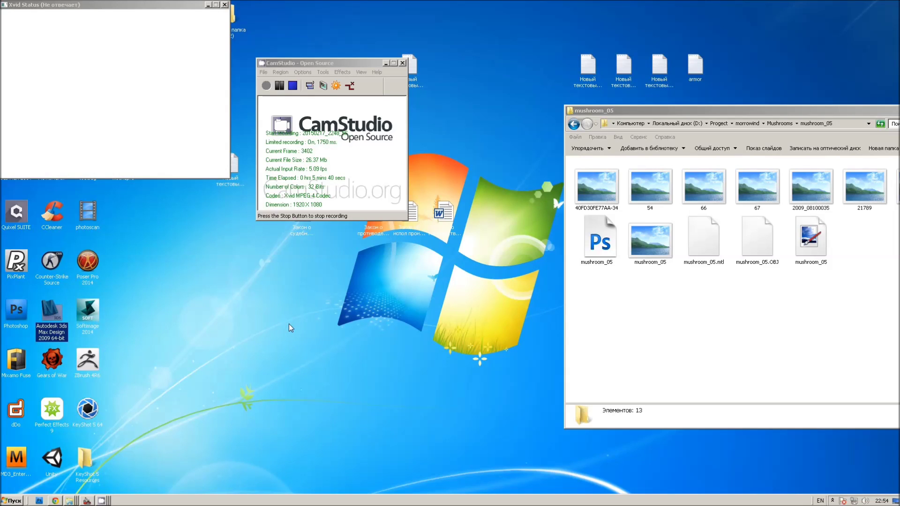
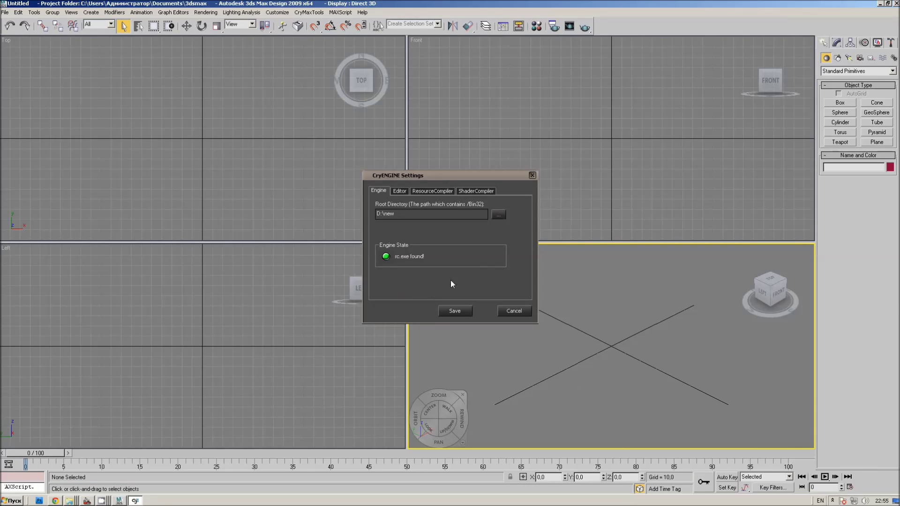
Close the CryENGINE settings and learning movies windows and dismiss the navigation wheel.
{"action": "left_click", "coordinate": [531, 314]}
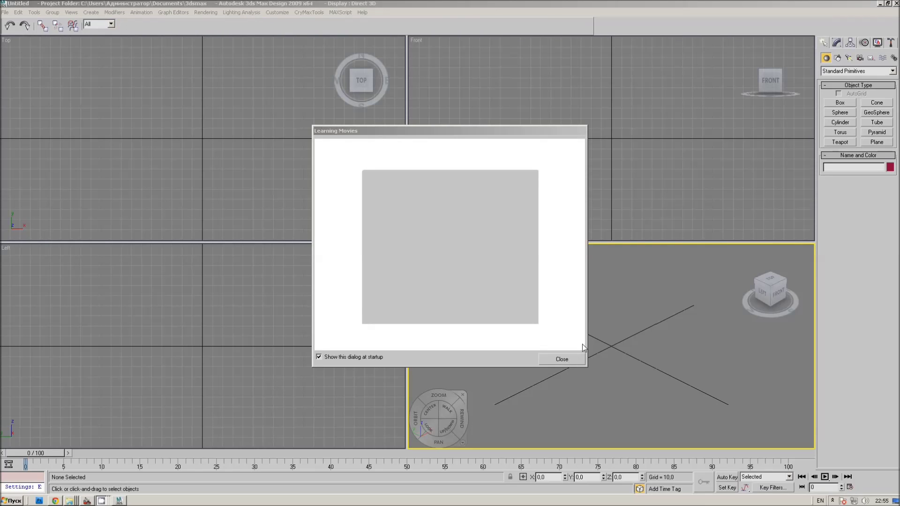
{"action": "left_click", "coordinate": [560, 359]}
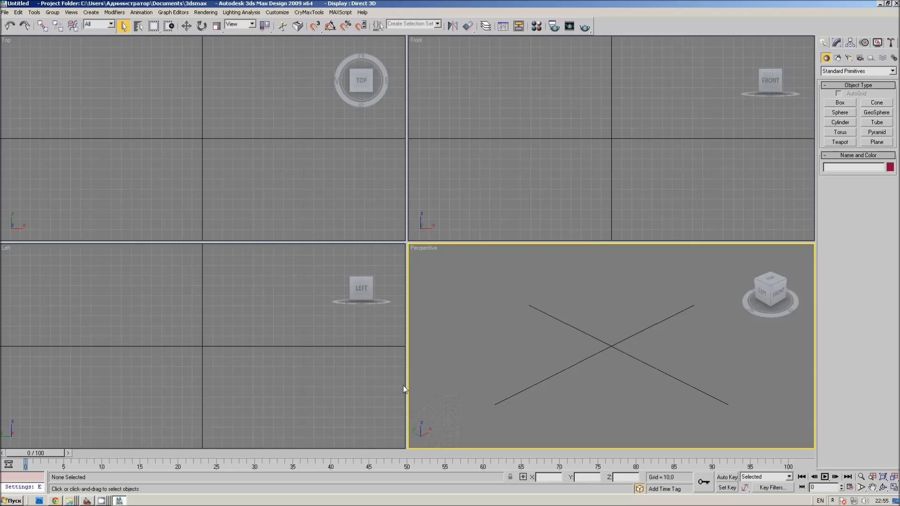
{"action": "left_click", "coordinate": [459, 365]}
Start a File Import and browse to the Progect folder on drive D:.
{"action": "left_click", "coordinate": [5, 13]}
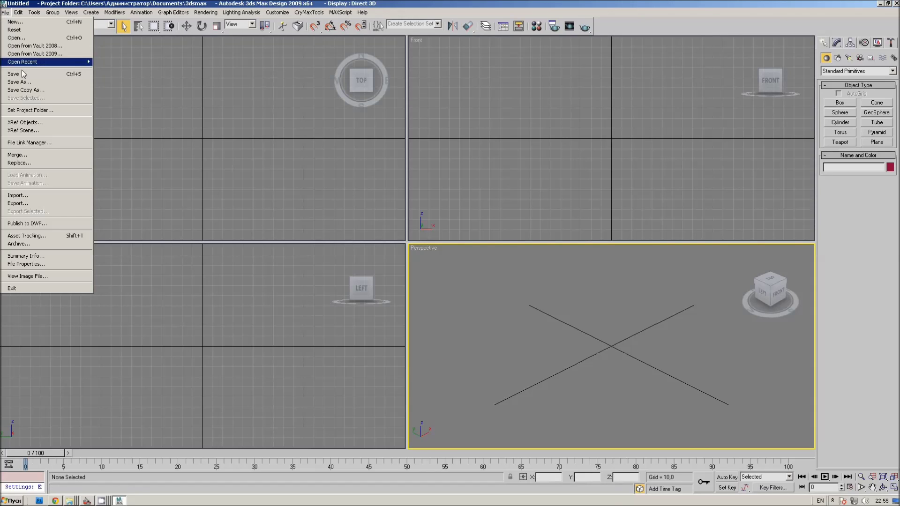
{"action": "left_click", "coordinate": [19, 137]}
{"action": "left_click", "coordinate": [80, 18]}
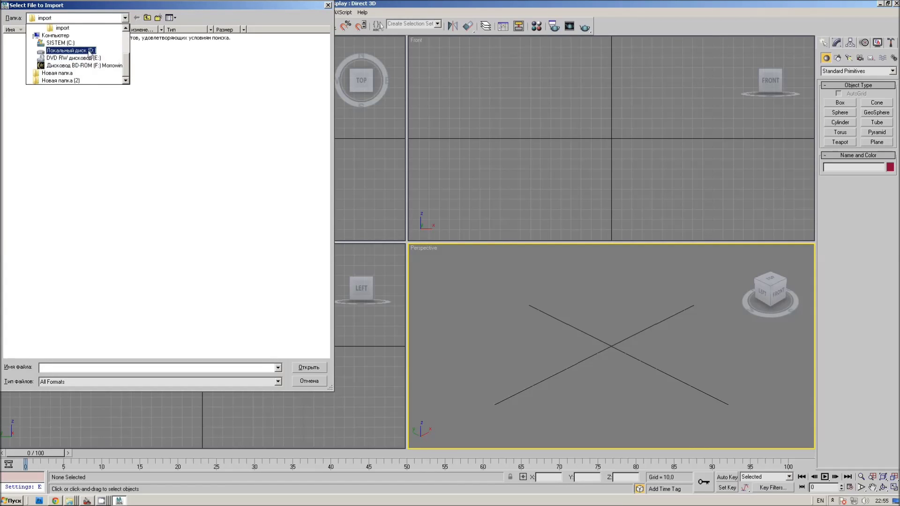
{"action": "left_click", "coordinate": [71, 51]}
{"action": "left_click", "coordinate": [23, 112]}
{"action": "left_click", "coordinate": [36, 122]}
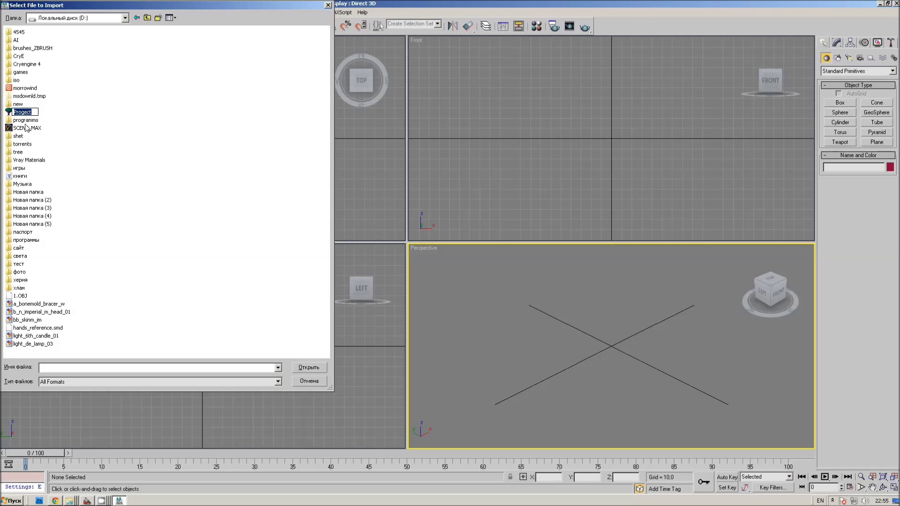
{"action": "left_click", "coordinate": [23, 114]}
{"action": "double_click", "coordinate": [23, 112]}
Import mushroom_05.OBJ from morrowind\Mushrooms\mushroom_05 with the default OBJ import options.
{"action": "scroll", "coordinate": [68, 176], "scroll_direction": "down", "scroll_amount": 5}
{"action": "double_click", "coordinate": [33, 246]}
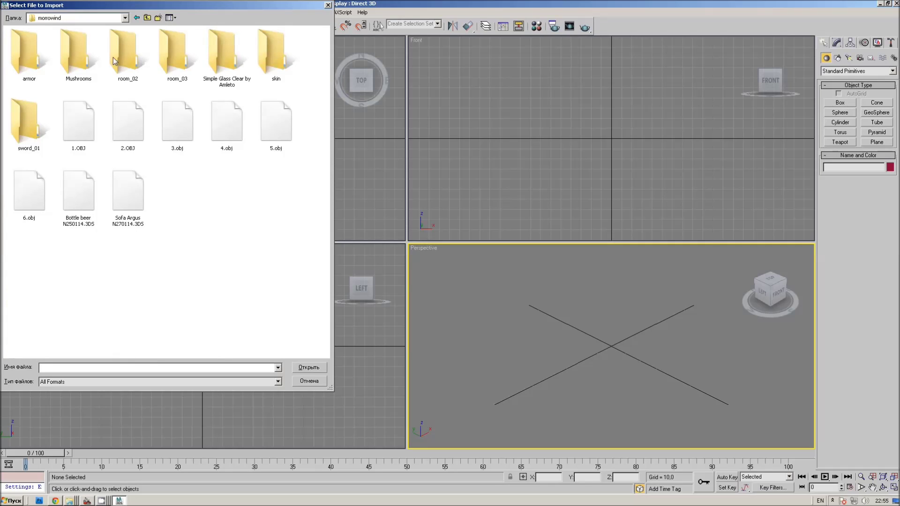
{"action": "double_click", "coordinate": [79, 59]}
{"action": "double_click", "coordinate": [42, 51]}
{"action": "left_click", "coordinate": [26, 45]}
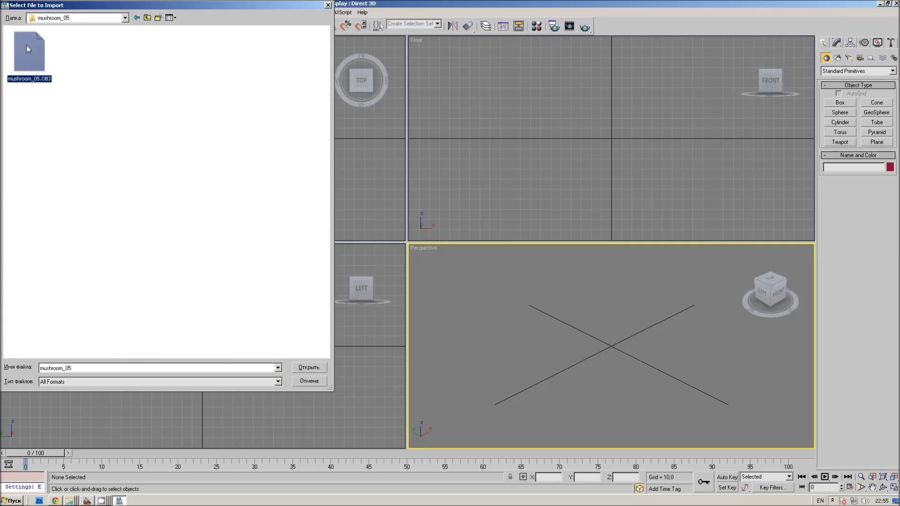
{"action": "double_click", "coordinate": [26, 45]}
{"action": "left_click", "coordinate": [397, 342]}
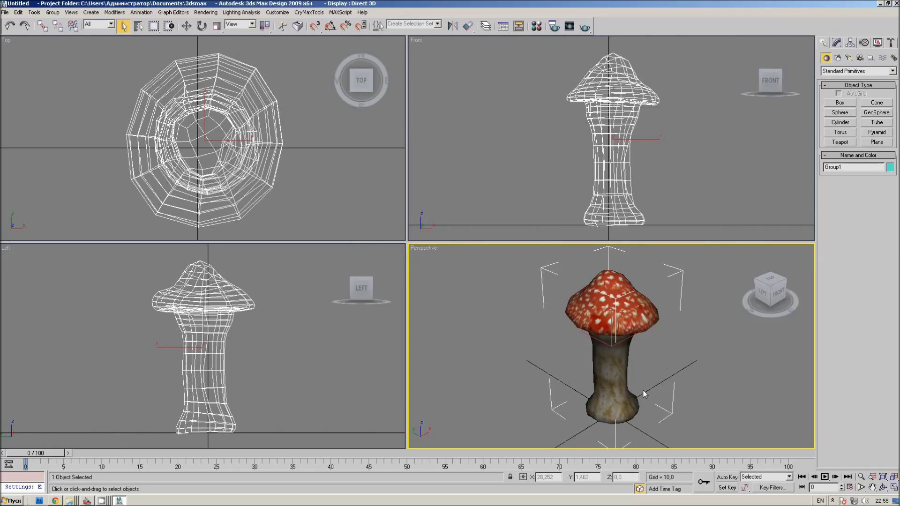
Check the mushroom_05 DDS texture in its folder, then return to the 3ds Max scene.
{"action": "left_click", "coordinate": [70, 500]}
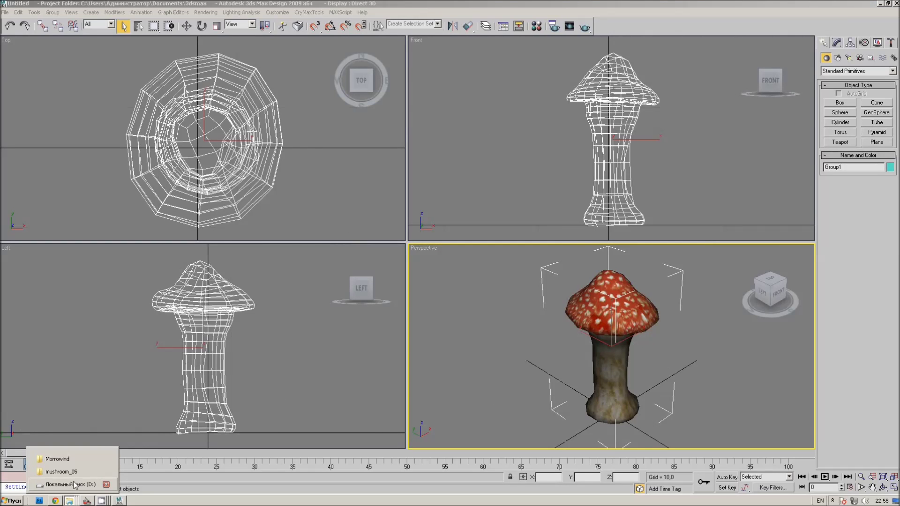
{"action": "left_click", "coordinate": [815, 257]}
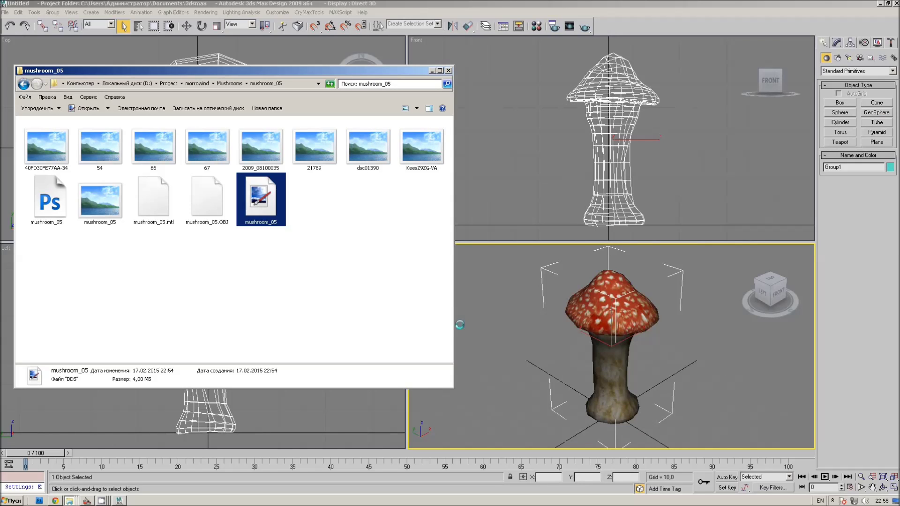
{"action": "left_click", "coordinate": [505, 292]}
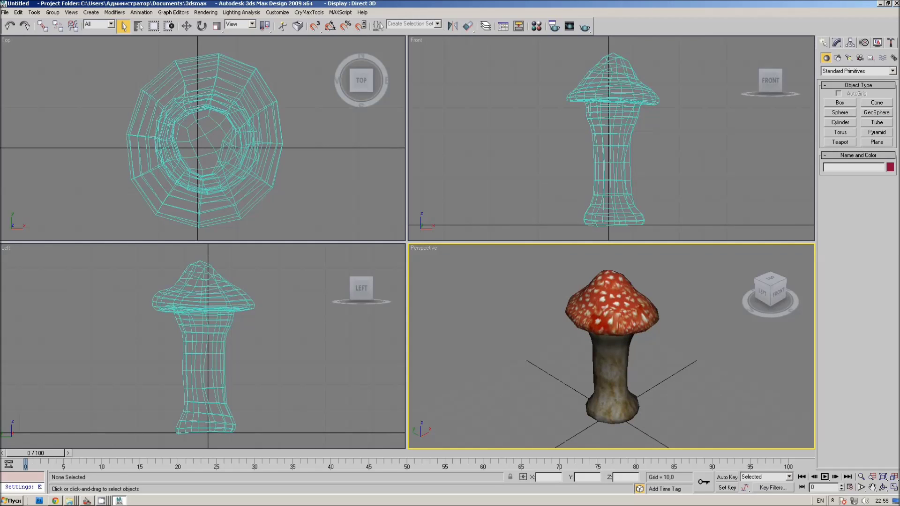
{"action": "left_click", "coordinate": [6, 13]}
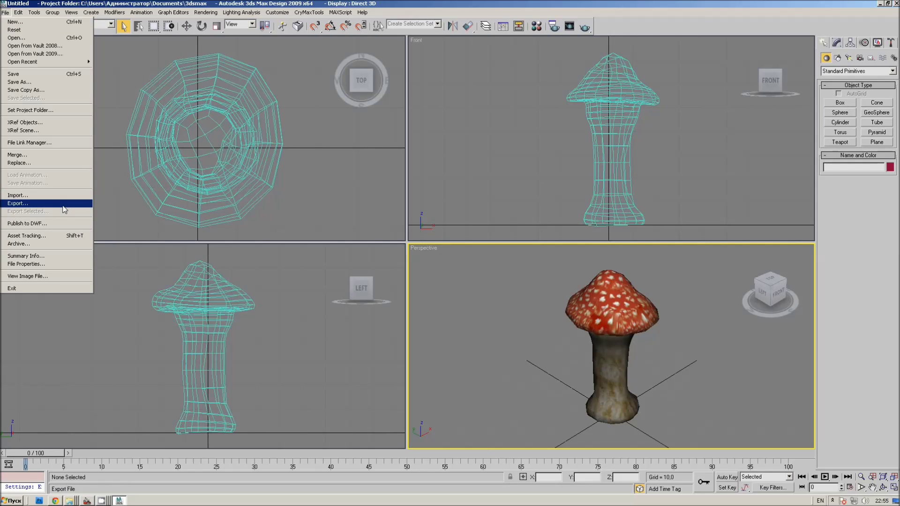
Select the whole mushroom group and apply Reset XForm from Utilities.
{"action": "left_click", "coordinate": [609, 314]}
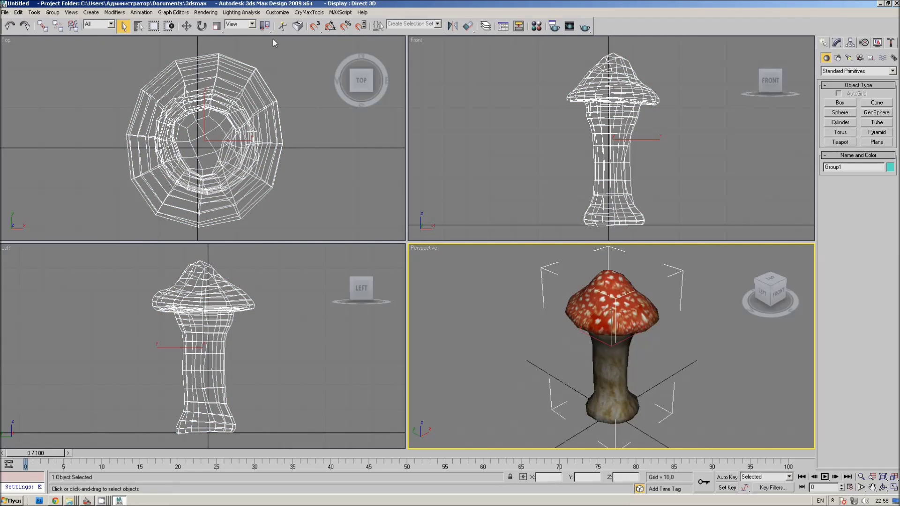
{"action": "left_click", "coordinate": [836, 42]}
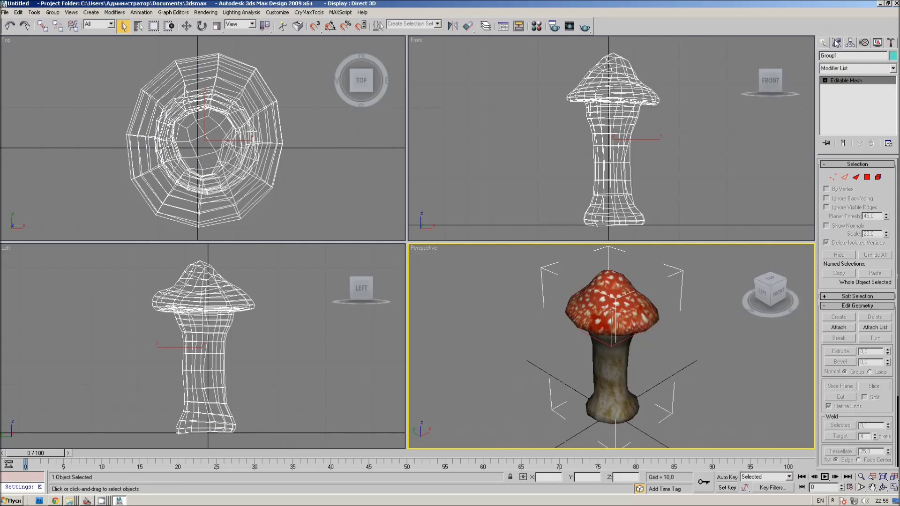
{"action": "left_click", "coordinate": [890, 44]}
{"action": "left_click", "coordinate": [865, 160]}
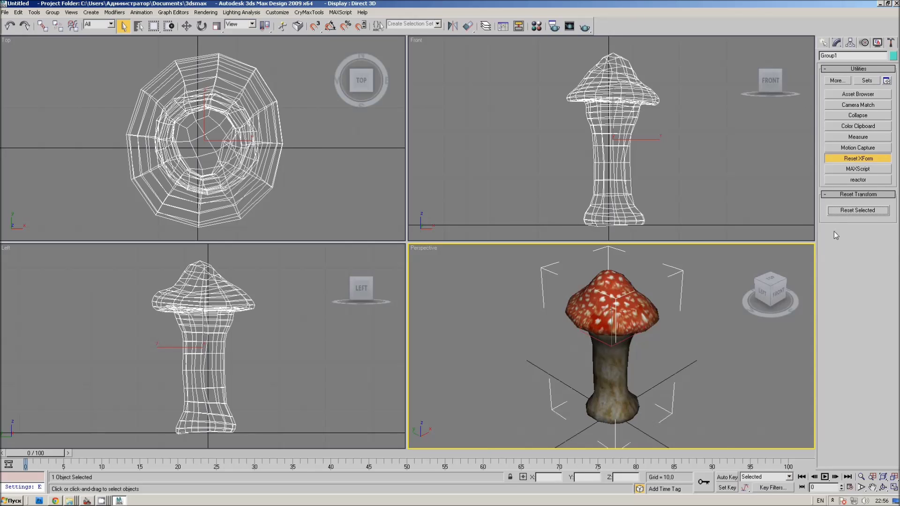
Set up an export to drive D: in Netimmerse/Gamebryo NIF format.
{"action": "left_click", "coordinate": [4, 12]}
{"action": "left_click", "coordinate": [23, 210]}
{"action": "left_click", "coordinate": [124, 17]}
{"action": "left_click", "coordinate": [61, 58]}
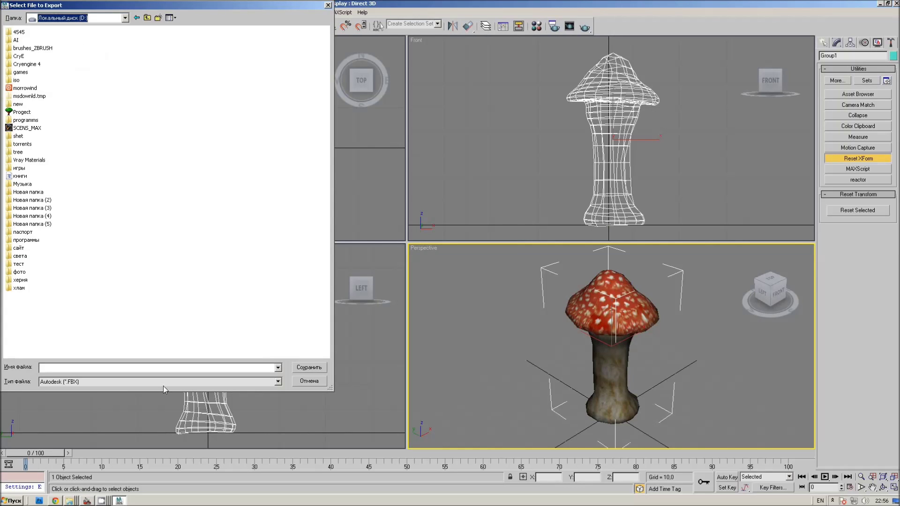
{"action": "left_click", "coordinate": [97, 382]}
{"action": "left_click", "coordinate": [129, 333]}
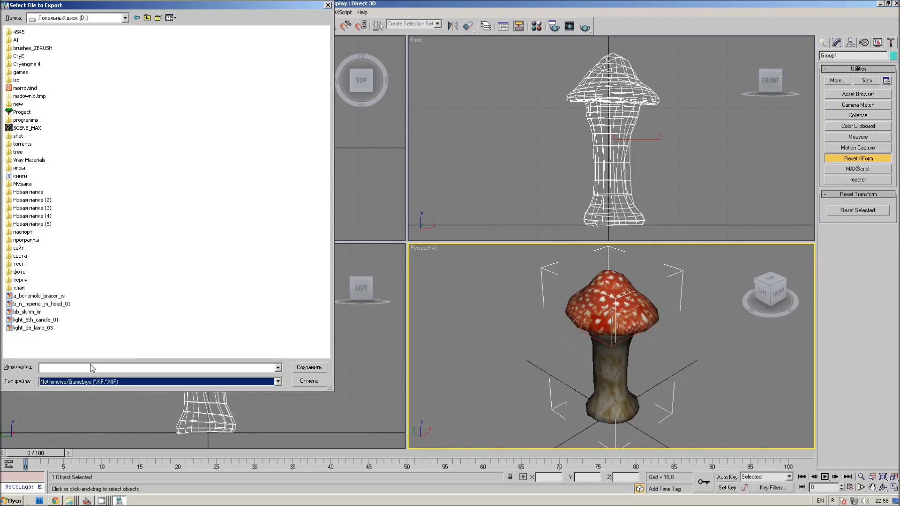
Export the NIF as a_mushroom_05 with Morrowind as the target game.
{"action": "left_click", "coordinate": [92, 368]}
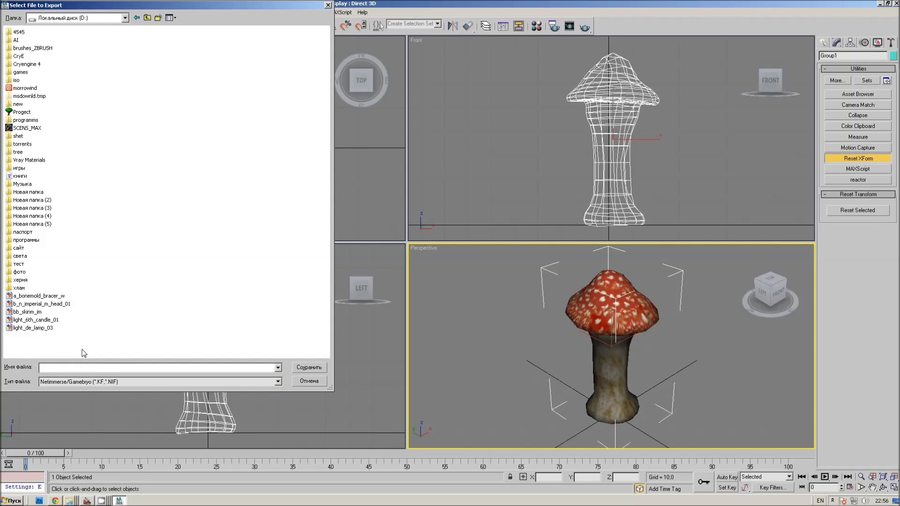
{"action": "type", "text": "a_mushroom_05"}
{"action": "key", "text": "Return"}
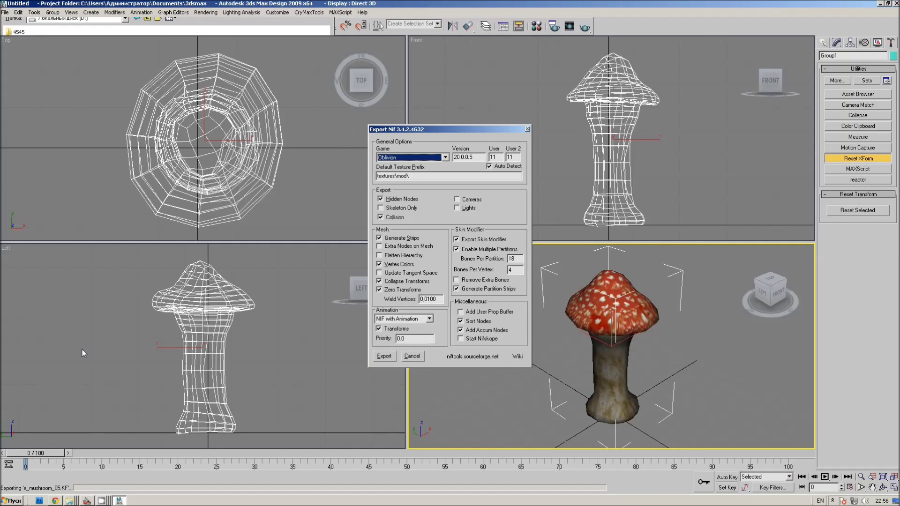
{"action": "left_click", "coordinate": [380, 157]}
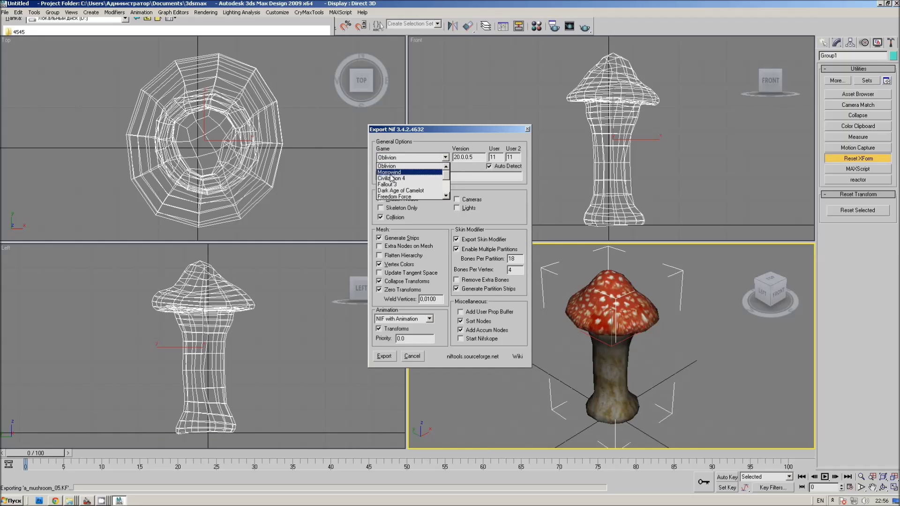
{"action": "left_click", "coordinate": [398, 179]}
{"action": "left_click", "coordinate": [385, 357]}
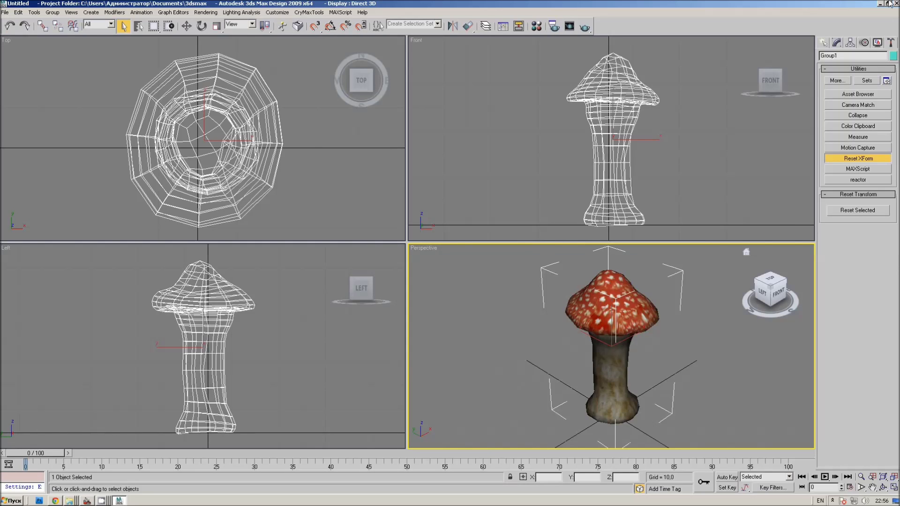
{"action": "left_click", "coordinate": [880, 5]}
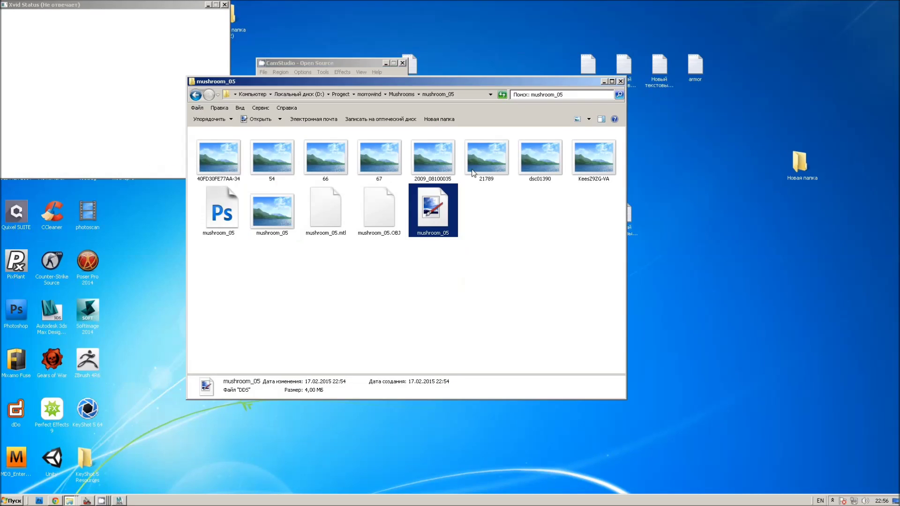
Copy the mushroom_05 texture and open D:\игры\Morrowind\Data Files\Textures\mod.
{"action": "right_click", "coordinate": [441, 220]}
{"action": "left_click", "coordinate": [469, 324]}
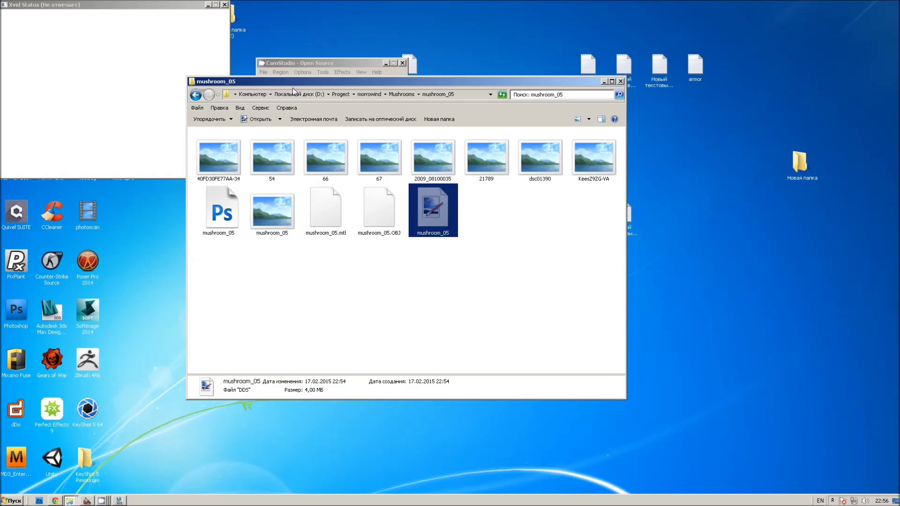
{"action": "left_click", "coordinate": [299, 94]}
{"action": "double_click", "coordinate": [211, 303]}
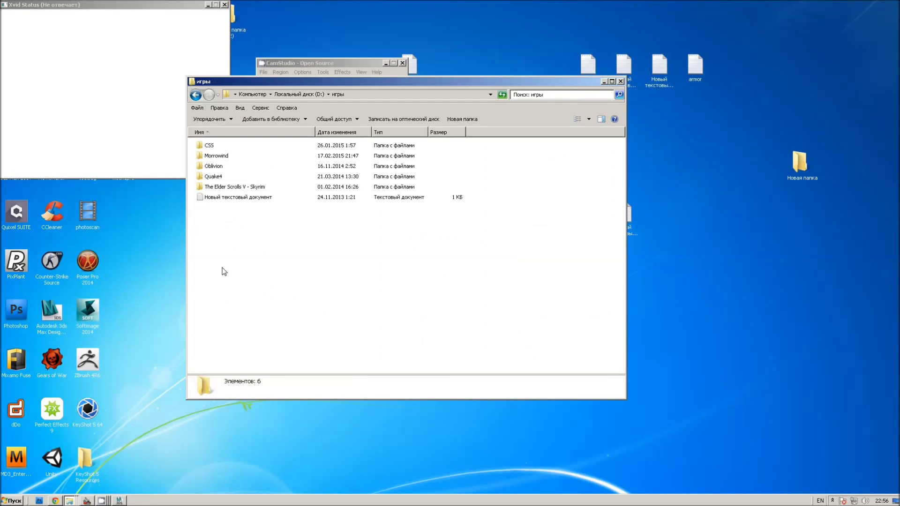
{"action": "double_click", "coordinate": [224, 156]}
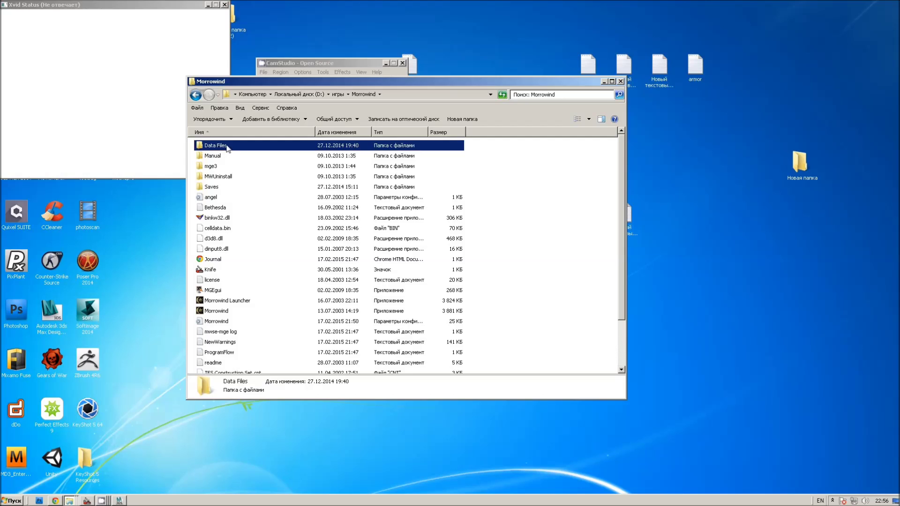
{"action": "double_click", "coordinate": [223, 146]}
{"action": "double_click", "coordinate": [218, 251]}
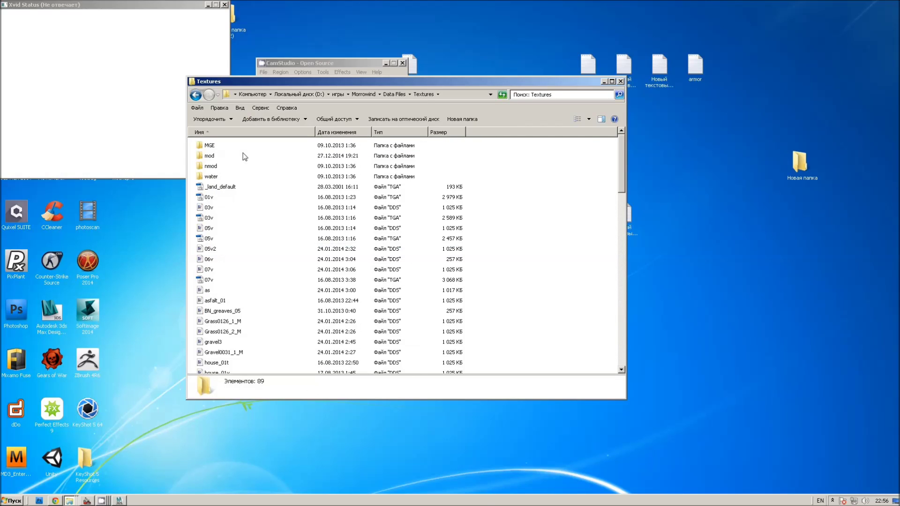
{"action": "double_click", "coordinate": [205, 156]}
Preview the a_mushroom_05 model from drive D: in NifSkope, rotating around it.
{"action": "right_click", "coordinate": [504, 198]}
{"action": "left_click", "coordinate": [520, 266]}
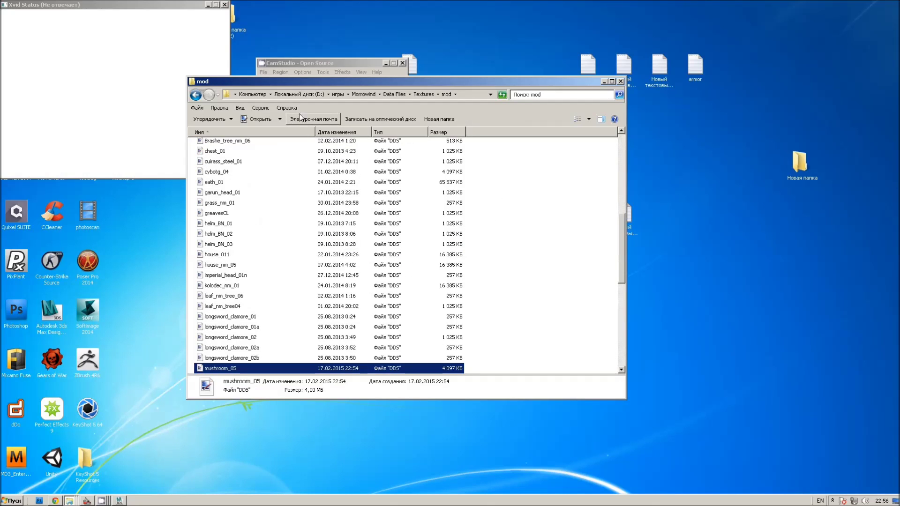
{"action": "left_click", "coordinate": [299, 95]}
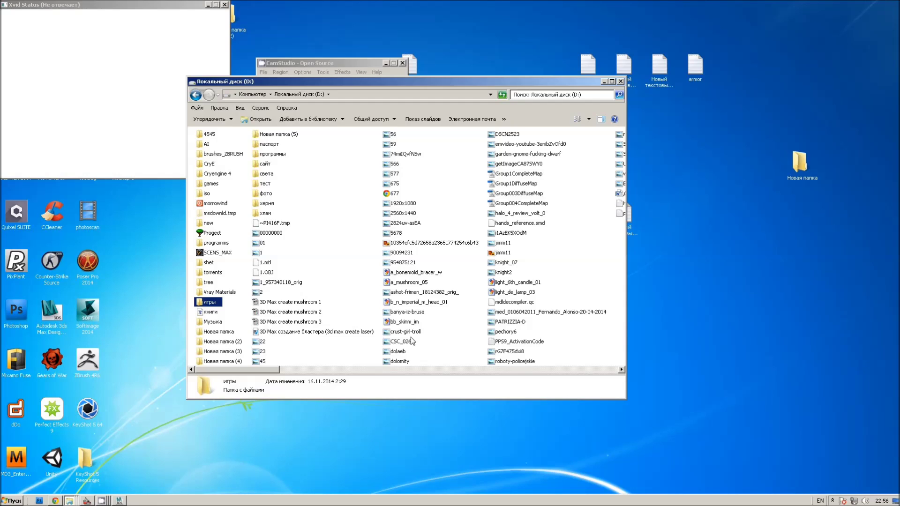
{"action": "left_click", "coordinate": [412, 283]}
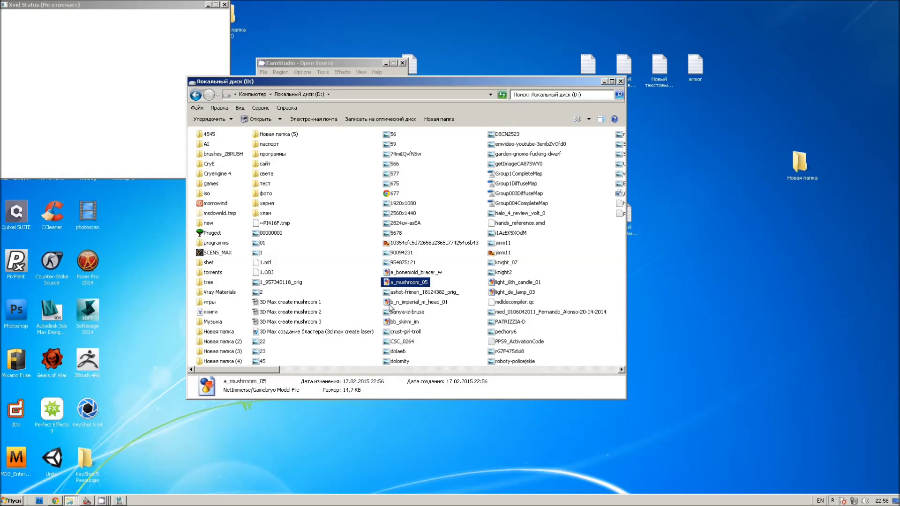
{"action": "key", "text": "Return"}
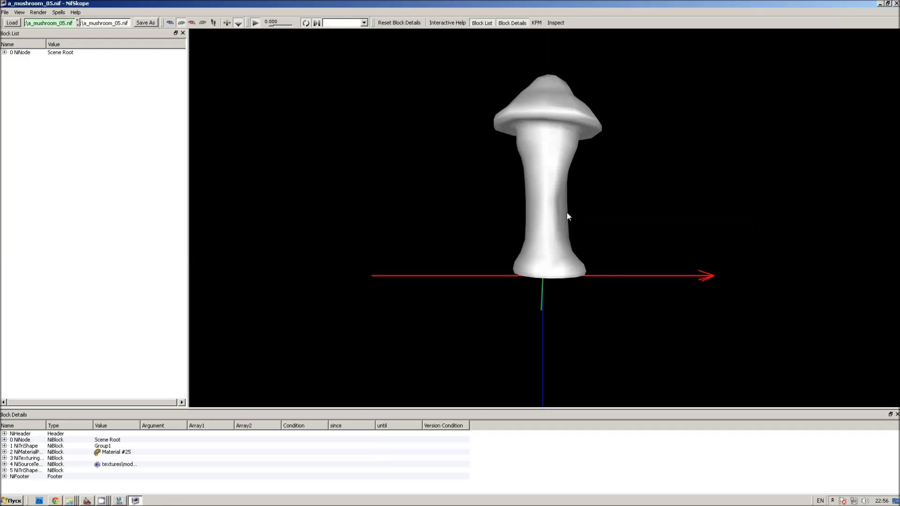
{"action": "mouse_move", "coordinate": [567, 216]}
{"action": "left_mouse_down"}
{"action": "mouse_move", "coordinate": [687, 181]}
{"action": "mouse_move", "coordinate": [872, 104]}
{"action": "mouse_move", "coordinate": [558, 173]}
{"action": "left_mouse_up"}
{"action": "left_click", "coordinate": [558, 173]}
{"action": "mouse_move", "coordinate": [680, 121]}
{"action": "left_mouse_down"}
{"action": "mouse_move", "coordinate": [749, 184]}
{"action": "mouse_move", "coordinate": [786, 178]}
{"action": "left_mouse_up"}
{"action": "left_click", "coordinate": [896, 4]}
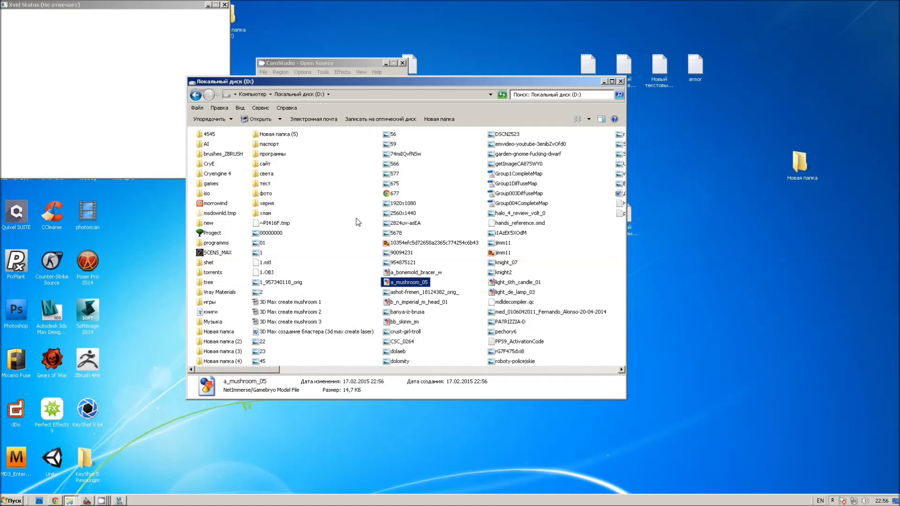
Copy a_mushroom_05 and paste it into Morrowind's Data Files\Meshes folder.
{"action": "right_click", "coordinate": [408, 283]}
{"action": "left_click", "coordinate": [424, 401]}
{"action": "left_click", "coordinate": [196, 95]}
{"action": "left_click", "coordinate": [394, 94]}
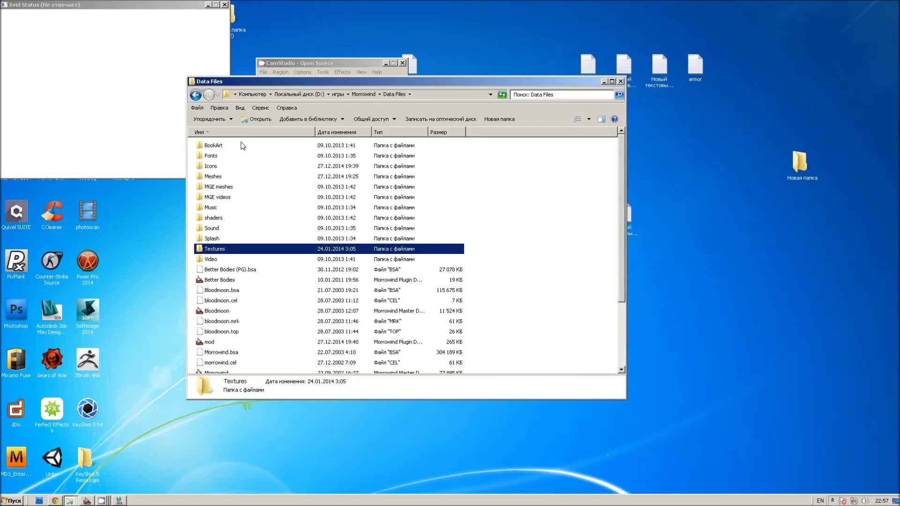
{"action": "double_click", "coordinate": [213, 177]}
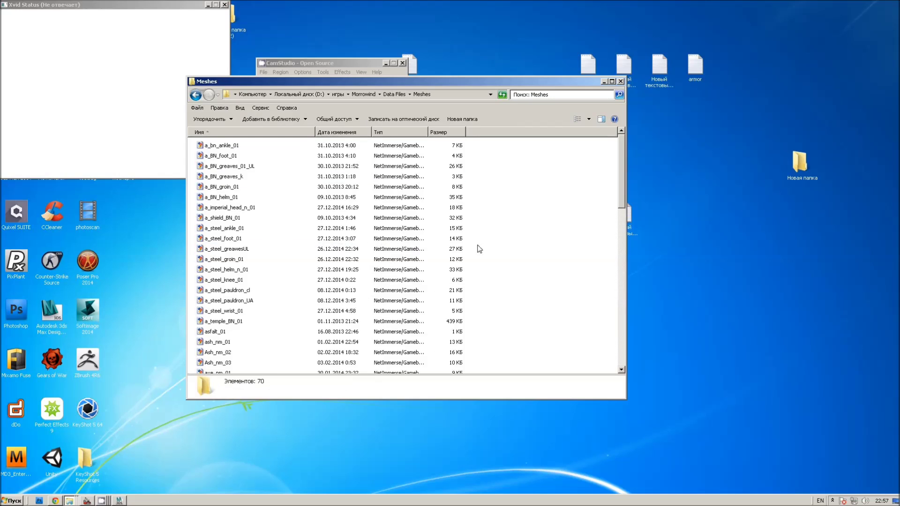
{"action": "right_click", "coordinate": [523, 240]}
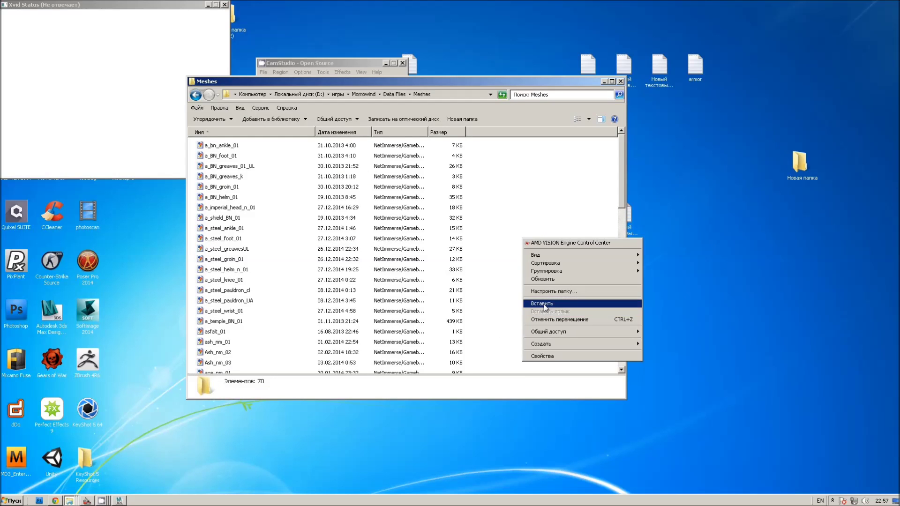
{"action": "left_click", "coordinate": [532, 303]}
{"action": "left_click", "coordinate": [87, 501]}
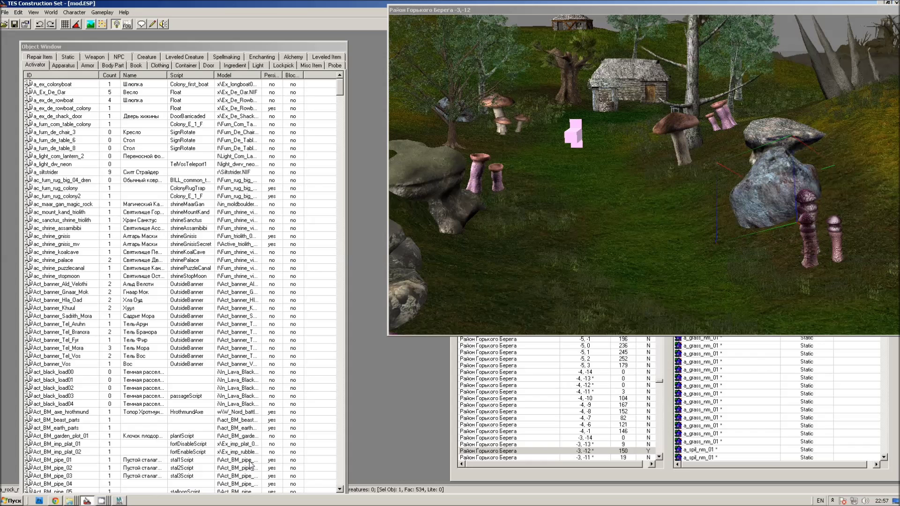
Orbit around the rock and open the a_asfalt_01 static as a template.
{"action": "scroll", "coordinate": [598, 199], "scroll_direction": "up", "scroll_amount": 2}
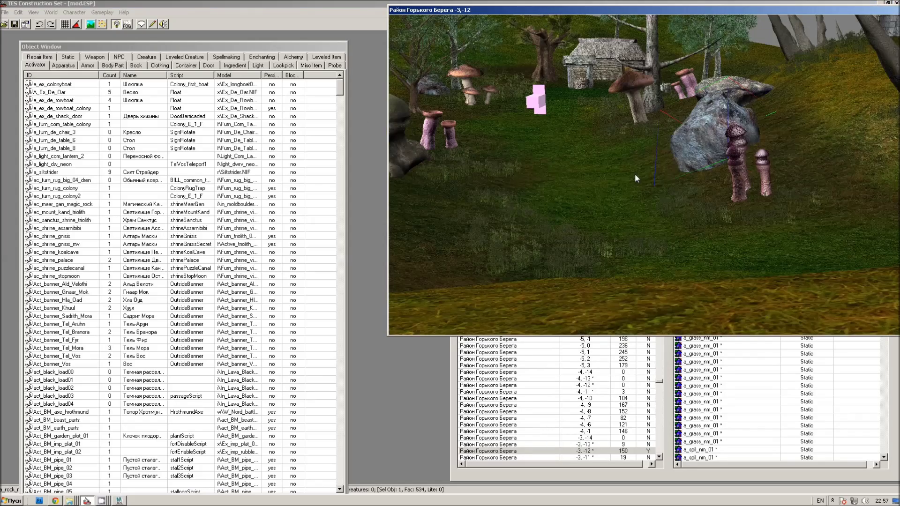
{"action": "middle_click_drag", "start_coordinate": [635, 173], "coordinate": [629, 209], "text": "shift"}
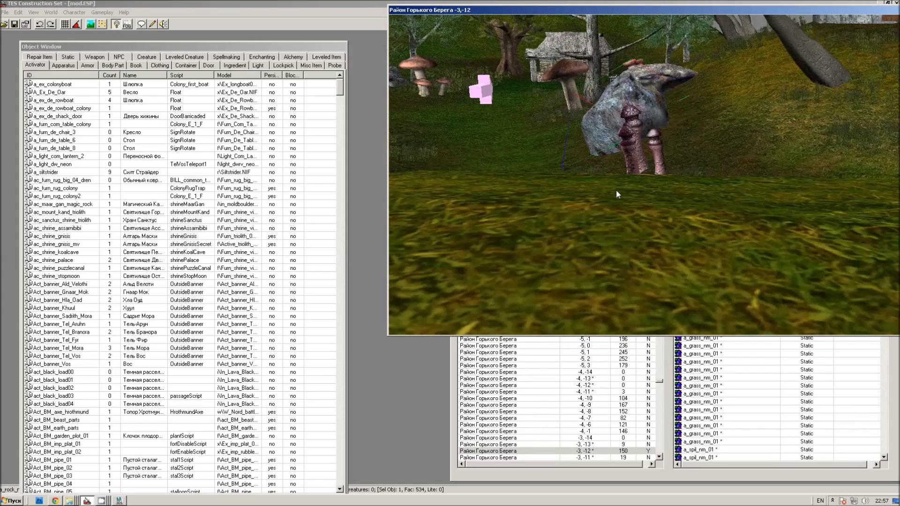
{"action": "scroll", "coordinate": [629, 210], "scroll_direction": "up", "scroll_amount": 2}
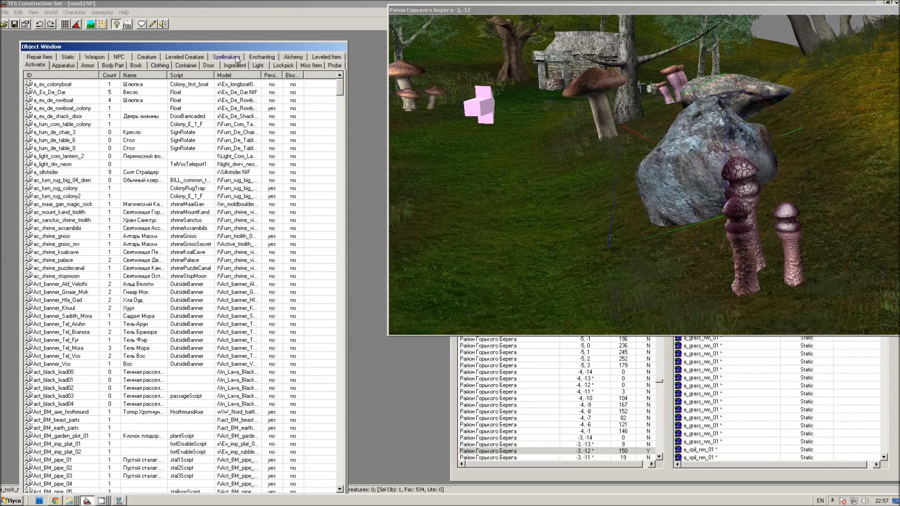
{"action": "left_click", "coordinate": [68, 57]}
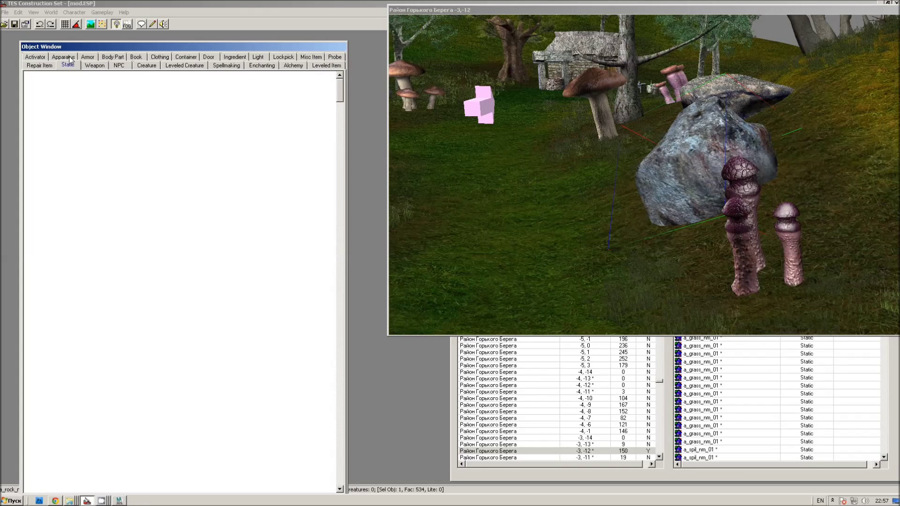
{"action": "double_click", "coordinate": [143, 85]}
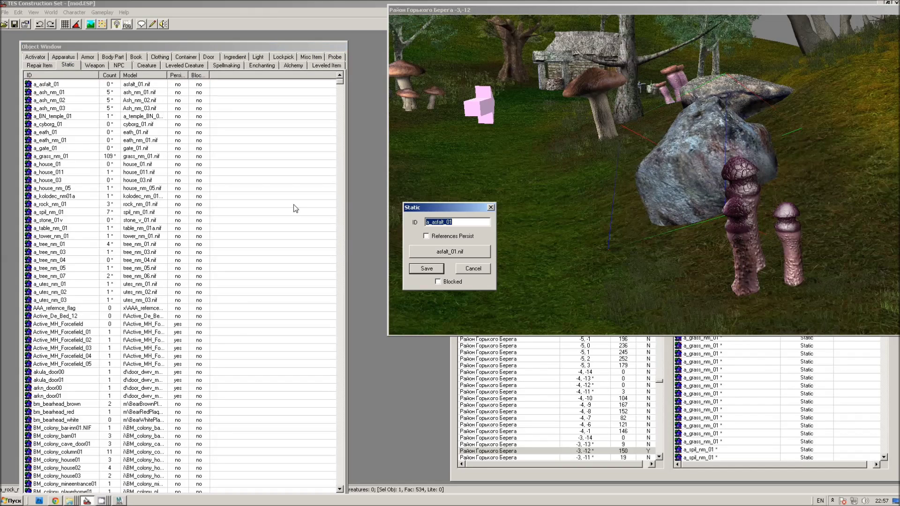
Rename the static to a_mushroom_05, assign the a_mushroom_05 model, and save it as new.
{"action": "type", "text": "a_mushroom_05"}
{"action": "left_click", "coordinate": [453, 256]}
{"action": "scroll", "coordinate": [447, 272], "scroll_direction": "down", "scroll_amount": 1}
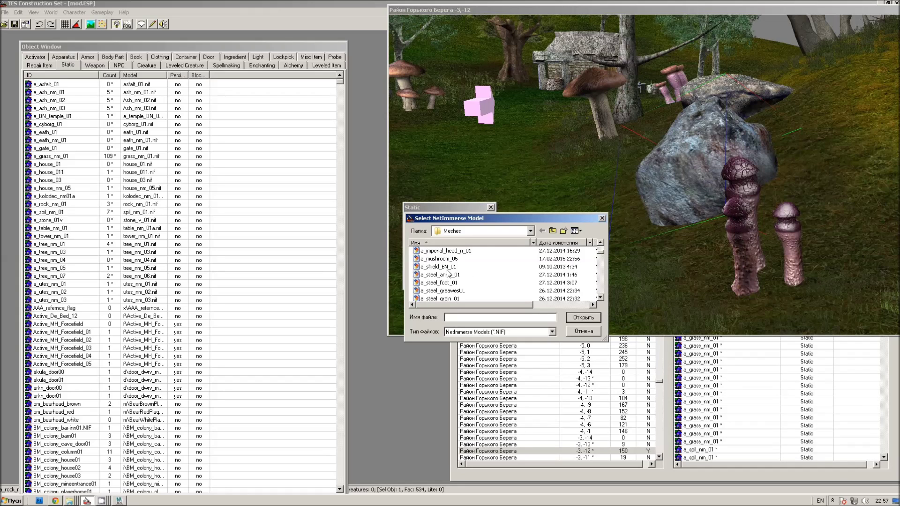
{"action": "left_click", "coordinate": [447, 259]}
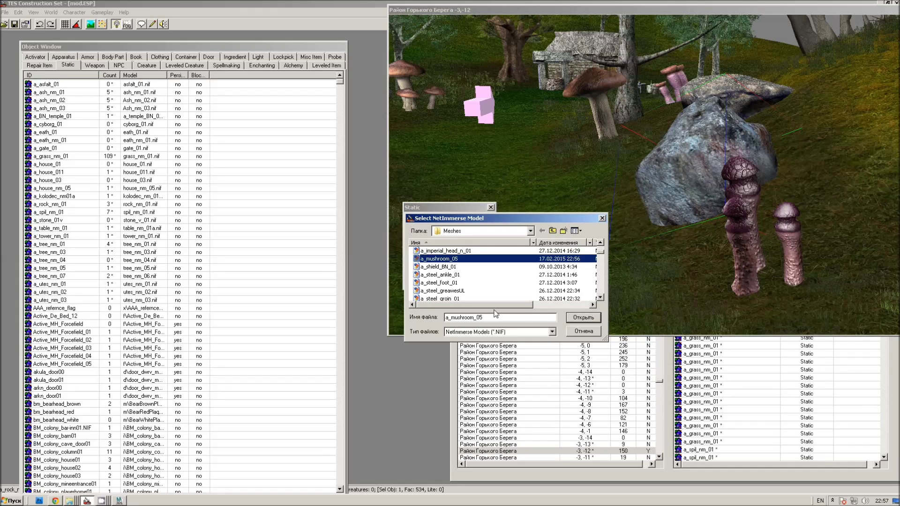
{"action": "left_click", "coordinate": [579, 319]}
{"action": "left_click", "coordinate": [427, 278]}
{"action": "left_click", "coordinate": [454, 284]}
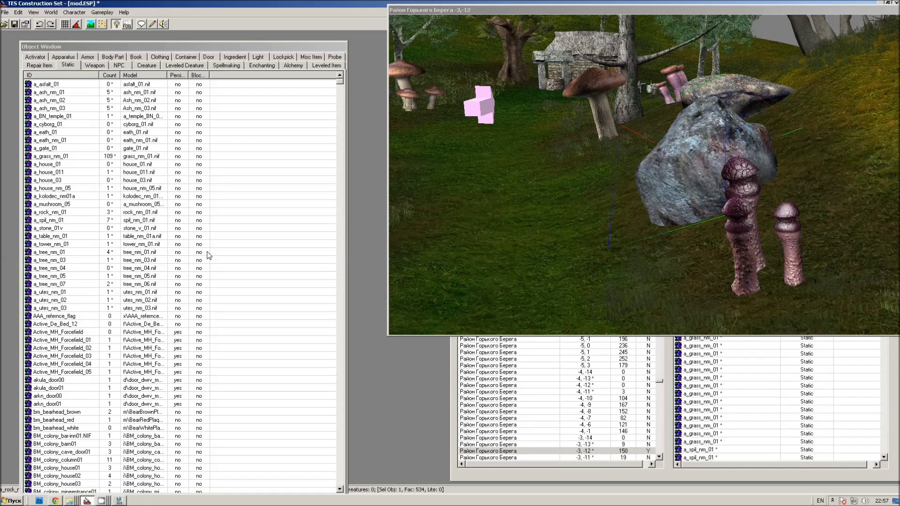
Drag a_mushroom_05 into the scene near the rock, in front of the pink mushrooms.
{"action": "mouse_move", "coordinate": [137, 206]}
{"action": "left_mouse_down"}
{"action": "mouse_move", "coordinate": [591, 235]}
{"action": "mouse_move", "coordinate": [595, 207]}
{"action": "left_mouse_up"}
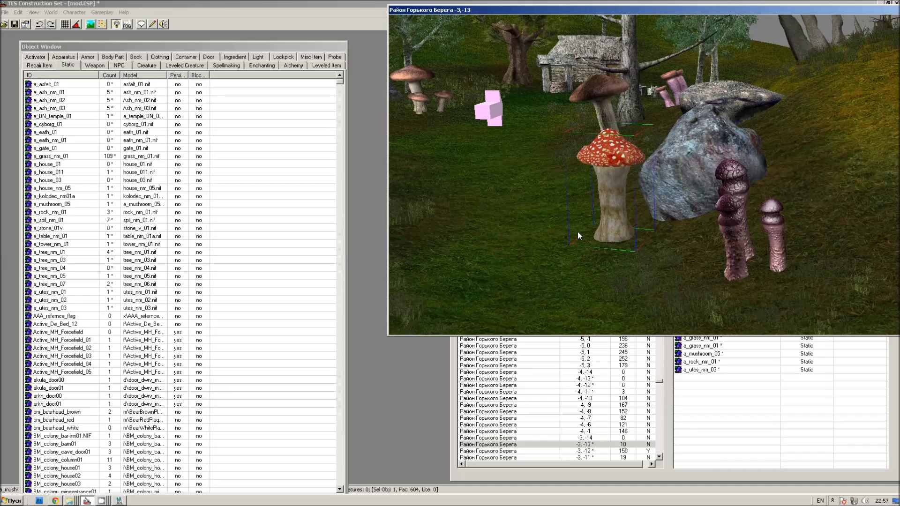
{"action": "scroll", "coordinate": [595, 207], "scroll_direction": "down", "scroll_amount": 2}
{"action": "scroll", "coordinate": [597, 211], "scroll_direction": "down", "scroll_amount": 2}
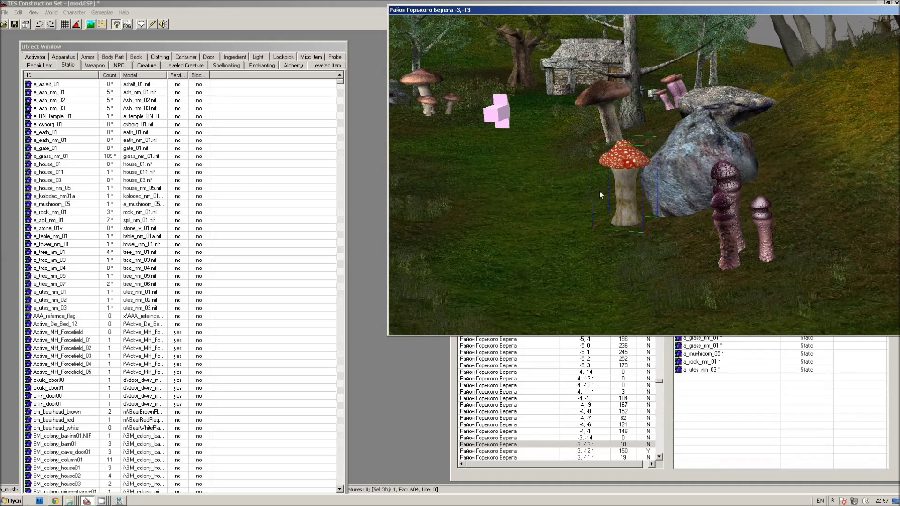
{"action": "mouse_move", "coordinate": [606, 186]}
{"action": "middle_mouse_down"}
{"action": "mouse_move", "coordinate": [632, 226]}
{"action": "mouse_move", "coordinate": [673, 217]}
{"action": "middle_mouse_up"}
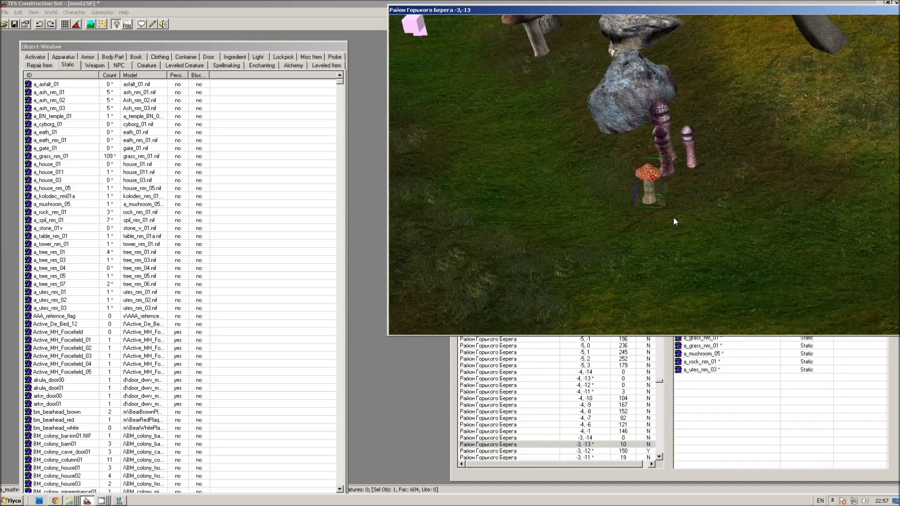
{"action": "scroll", "coordinate": [561, 189], "scroll_direction": "up", "scroll_amount": 3}
{"action": "scroll", "coordinate": [585, 170], "scroll_direction": "down", "scroll_amount": 3}
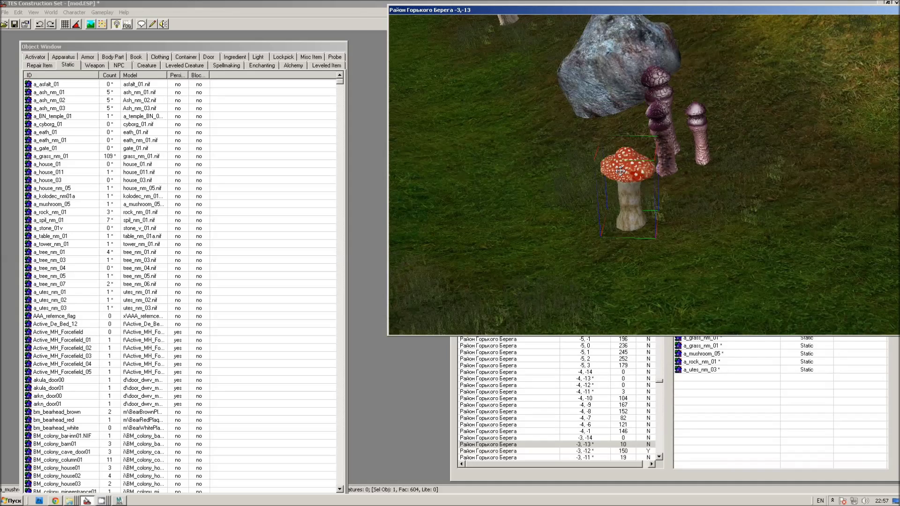
{"action": "mouse_move", "coordinate": [634, 165]}
{"action": "left_mouse_down"}
{"action": "mouse_move", "coordinate": [508, 139]}
{"action": "mouse_move", "coordinate": [578, 246]}
{"action": "mouse_move", "coordinate": [665, 296]}
{"action": "left_mouse_up"}
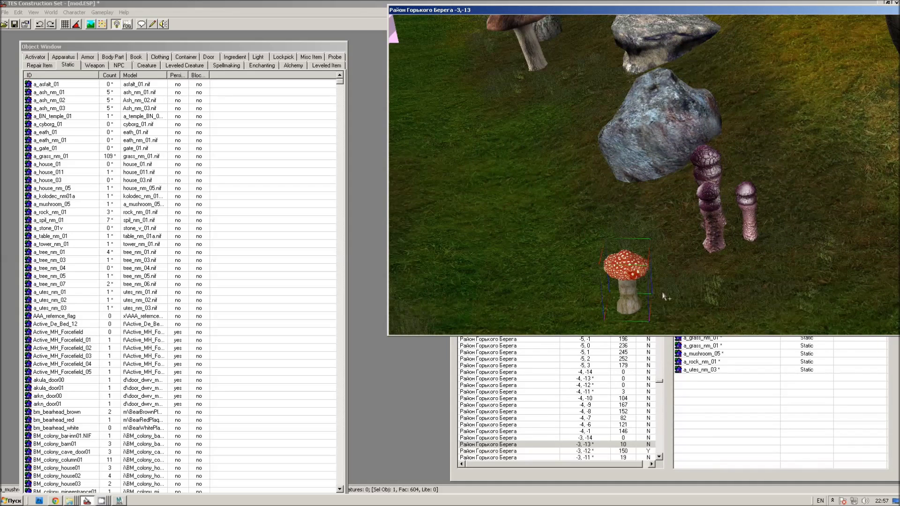
{"action": "left_click_drag", "start_coordinate": [616, 240], "coordinate": [454, 4]}
Move the red mushroom to the rock's right, checking it from several angles.
{"action": "scroll", "coordinate": [549, 146], "scroll_direction": "down", "scroll_amount": 3}
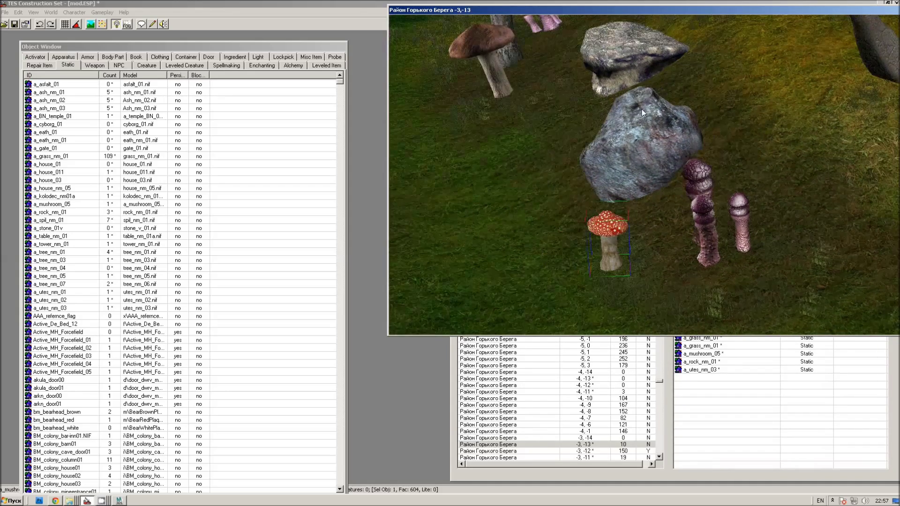
{"action": "scroll", "coordinate": [646, 74], "scroll_direction": "down", "scroll_amount": 3}
{"action": "middle_click_drag", "start_coordinate": [584, 162], "coordinate": [663, 218]}
{"action": "mouse_move", "coordinate": [636, 201]}
{"action": "left_mouse_down"}
{"action": "mouse_move", "coordinate": [706, 173]}
{"action": "mouse_move", "coordinate": [677, 153]}
{"action": "mouse_move", "coordinate": [677, 136]}
{"action": "mouse_move", "coordinate": [674, 183]}
{"action": "left_mouse_up"}
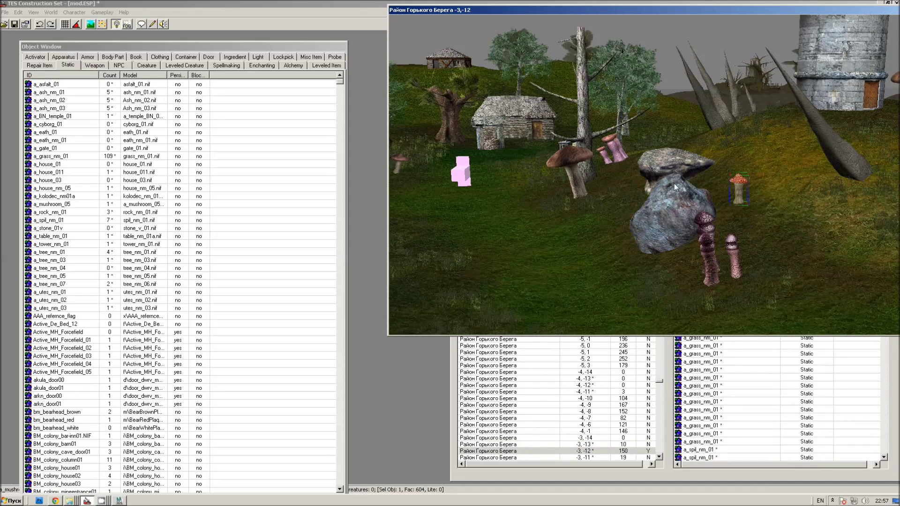
{"action": "mouse_move", "coordinate": [715, 211]}
{"action": "middle_mouse_down", "text": "shift"}
{"action": "mouse_move", "coordinate": [694, 192]}
{"action": "mouse_move", "coordinate": [687, 210]}
{"action": "mouse_move", "coordinate": [621, 234]}
{"action": "mouse_move", "coordinate": [514, 232]}
{"action": "mouse_move", "coordinate": [640, 138]}
{"action": "middle_mouse_up", "text": "shift"}
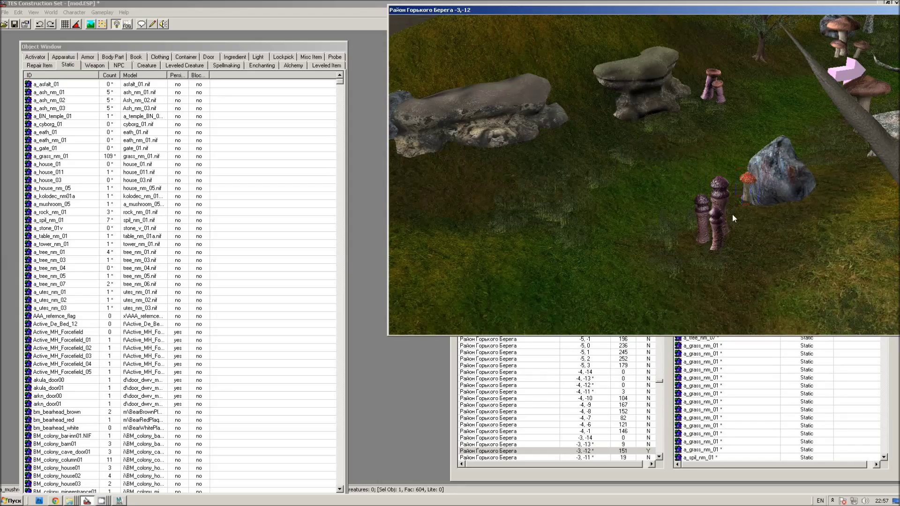
{"action": "mouse_move", "coordinate": [730, 224]}
{"action": "middle_mouse_down", "text": "shift"}
{"action": "mouse_move", "coordinate": [757, 224]}
{"action": "mouse_move", "coordinate": [832, 194]}
{"action": "mouse_move", "coordinate": [803, 218]}
{"action": "mouse_move", "coordinate": [771, 103]}
{"action": "middle_mouse_up", "text": "shift"}
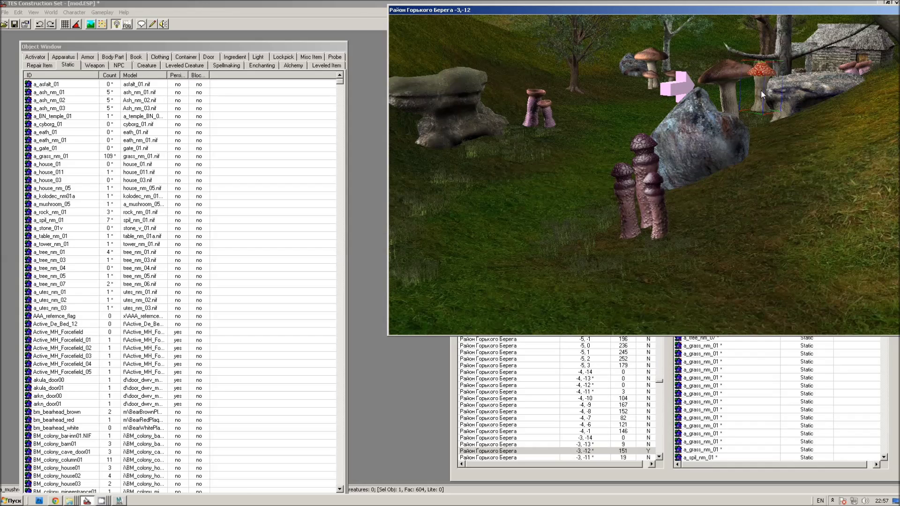
{"action": "double_click", "coordinate": [760, 90]}
Set the mushroom's 3D Scale to 2 and adjust its height.
{"action": "double_click", "coordinate": [532, 309]}
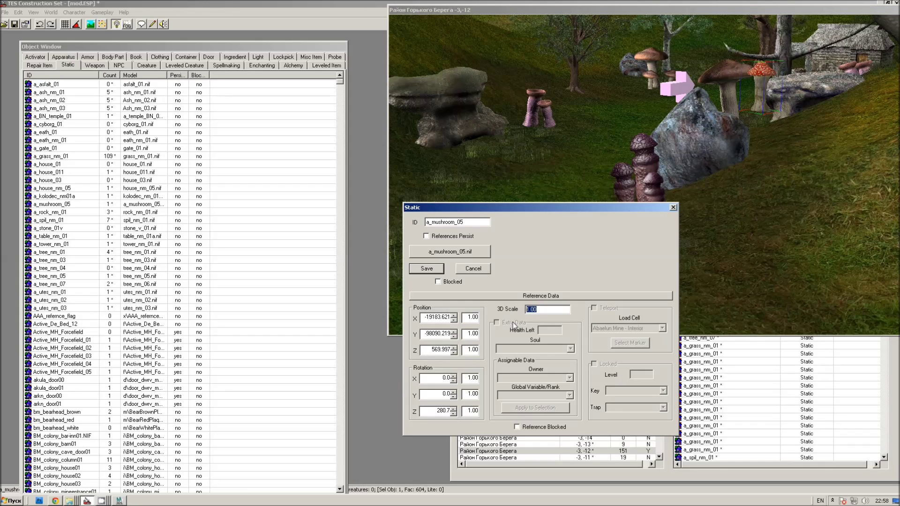
{"action": "type", "text": "2"}
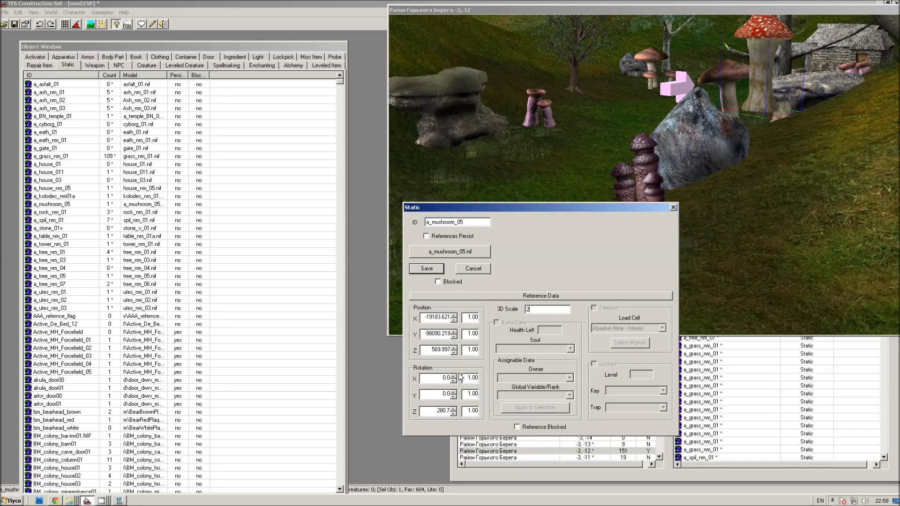
{"action": "left_click", "coordinate": [455, 353]}
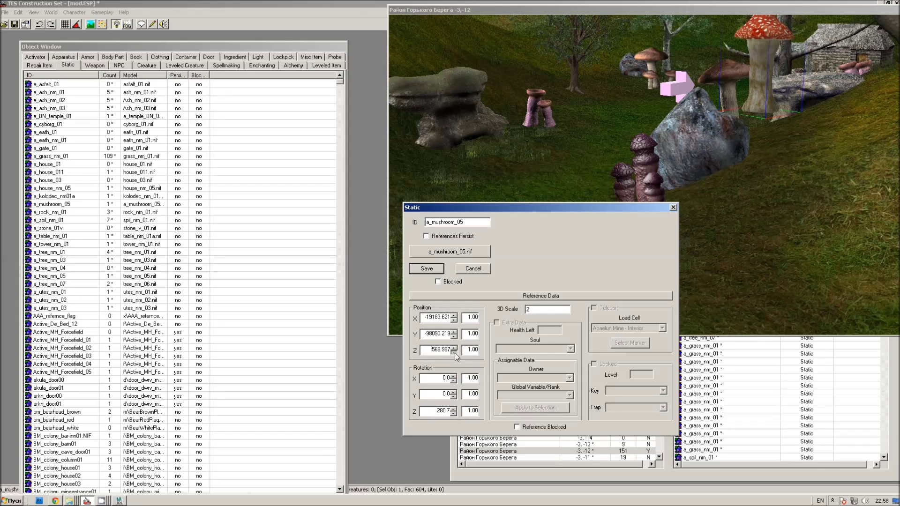
{"action": "left_click_drag", "start_coordinate": [455, 353], "coordinate": [452, 350]}
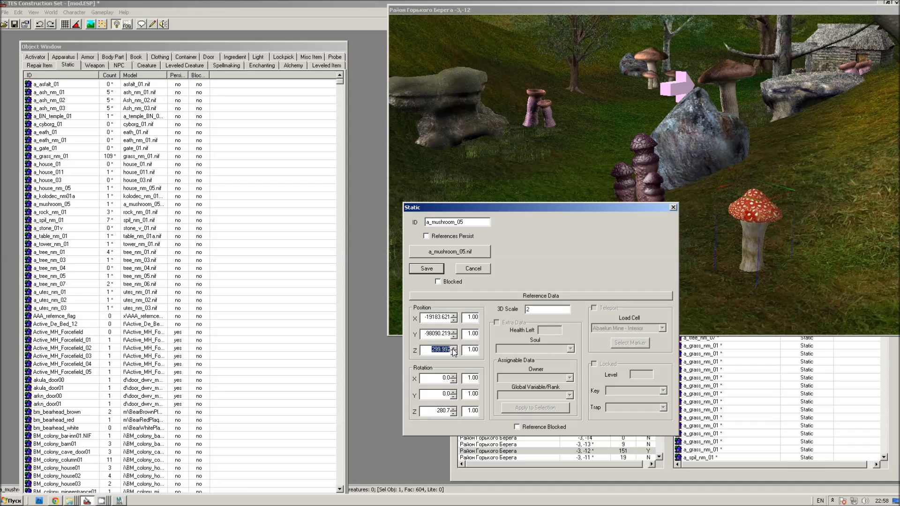
{"action": "left_click_drag", "start_coordinate": [457, 352], "coordinate": [456, 350]}
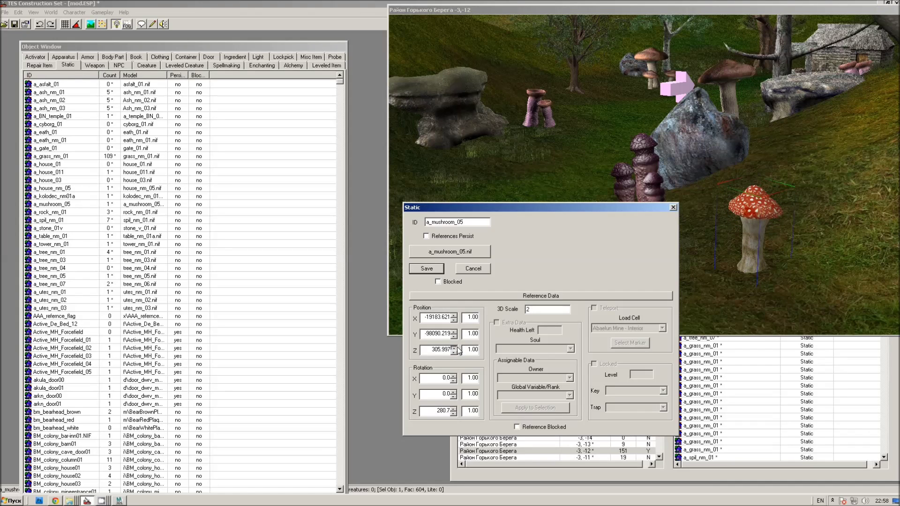
{"action": "left_click", "coordinate": [426, 270]}
Tilt the red mushroom a few degrees around the X axis.
{"action": "double_click", "coordinate": [761, 209]}
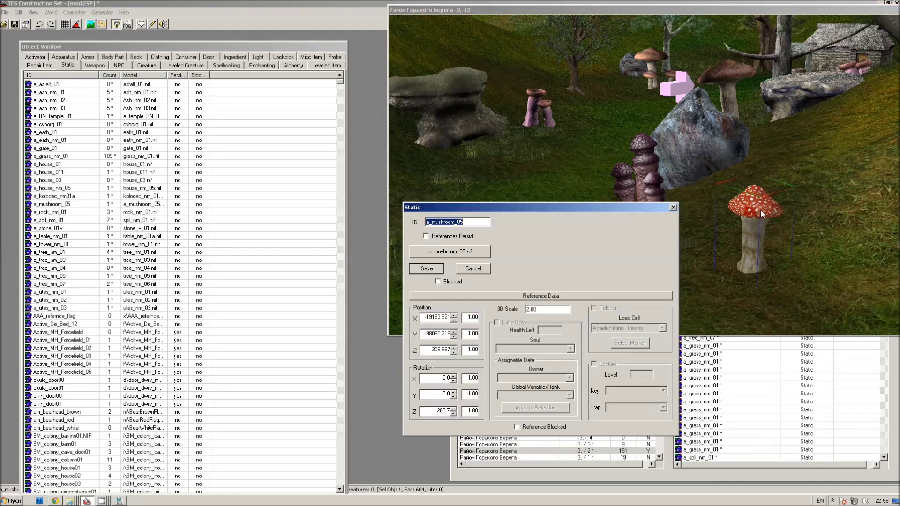
{"action": "left_click", "coordinate": [453, 377]}
{"action": "left_click", "coordinate": [454, 379]}
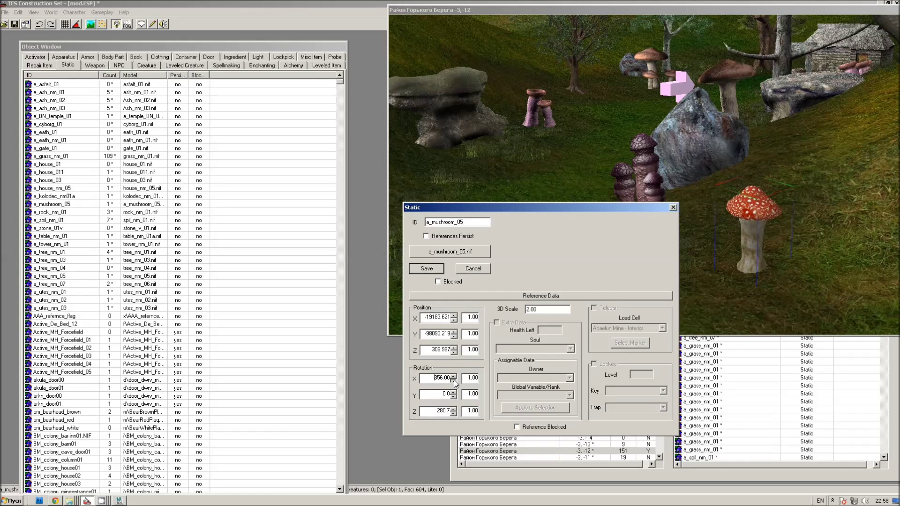
{"action": "left_click", "coordinate": [454, 381]}
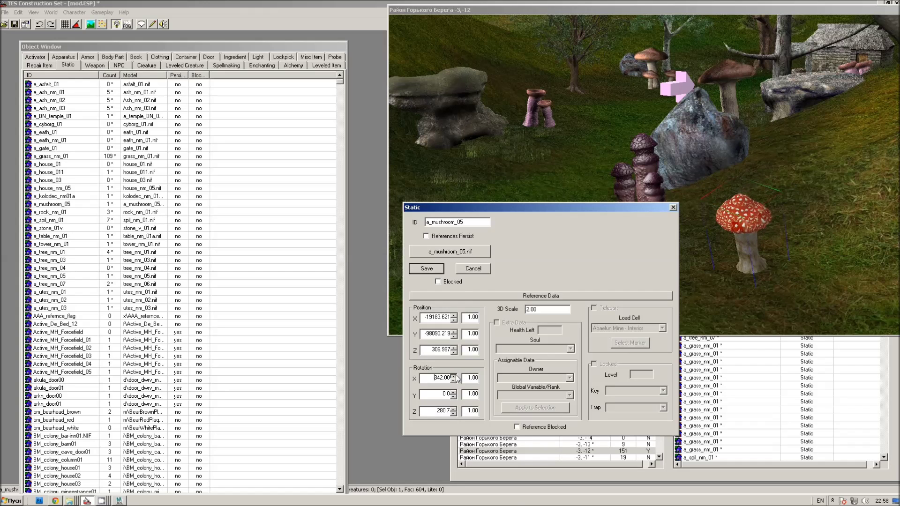
{"action": "left_click", "coordinate": [426, 268]}
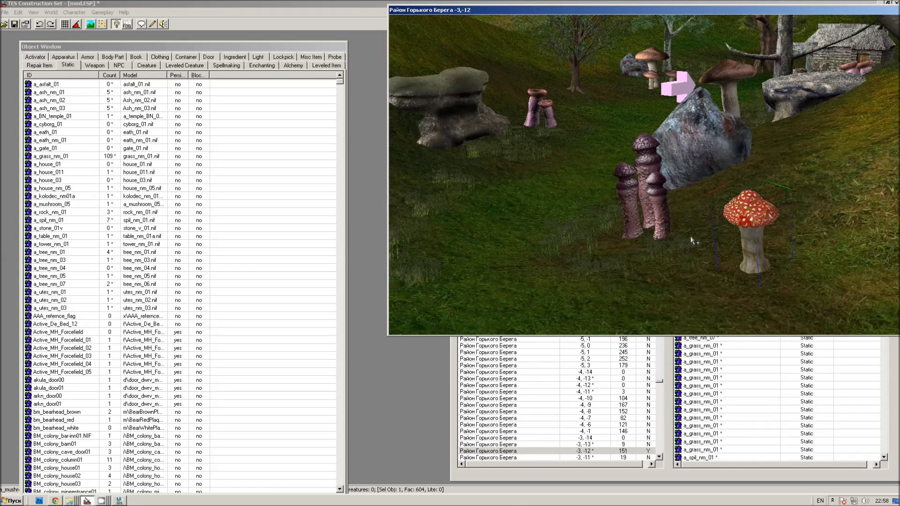
Raise the red mushroom slightly higher and save its placement.
{"action": "middle_click_drag", "start_coordinate": [595, 266], "coordinate": [733, 255], "text": "shift"}
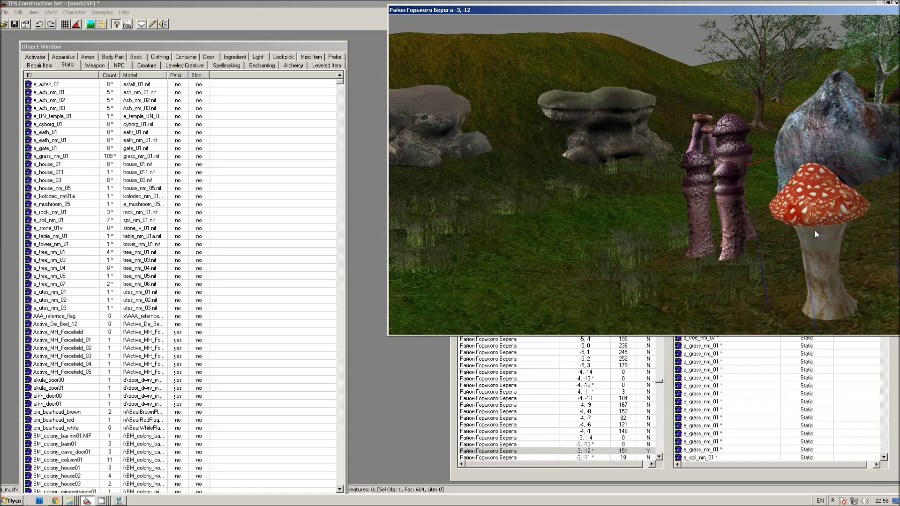
{"action": "double_click", "coordinate": [814, 230]}
{"action": "left_click", "coordinate": [454, 348]}
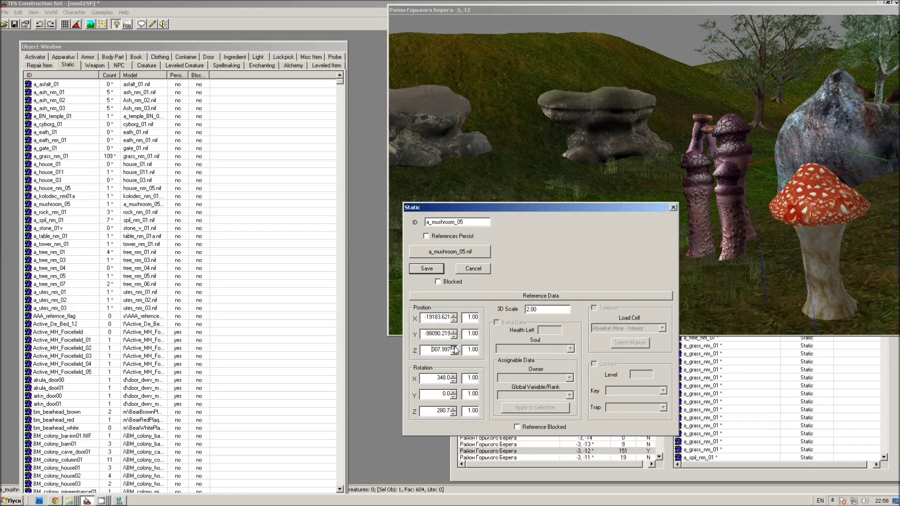
{"action": "left_click", "coordinate": [453, 348]}
{"action": "left_click", "coordinate": [427, 269]}
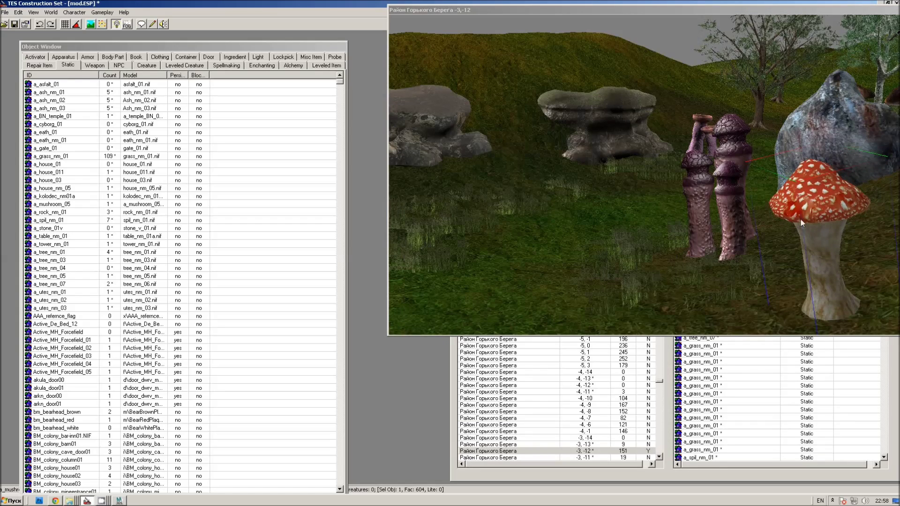
{"action": "mouse_move", "coordinate": [800, 218]}
{"action": "middle_mouse_down", "text": "shift"}
{"action": "mouse_move", "coordinate": [787, 221]}
{"action": "mouse_move", "coordinate": [820, 237]}
{"action": "mouse_move", "coordinate": [852, 209]}
{"action": "mouse_move", "coordinate": [839, 243]}
{"action": "middle_mouse_up", "text": "shift"}
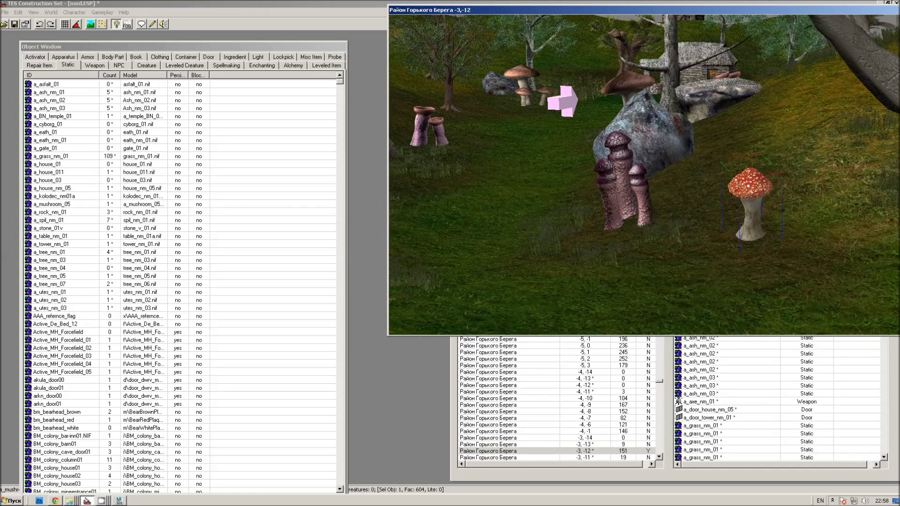
Save the mod plugin and close the Construction Set.
{"action": "left_click", "coordinate": [7, 13]}
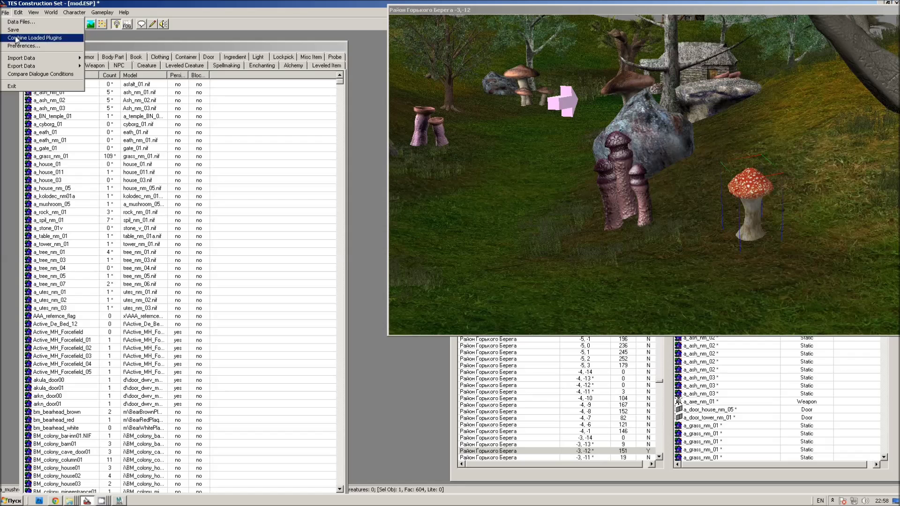
{"action": "left_click", "coordinate": [18, 30]}
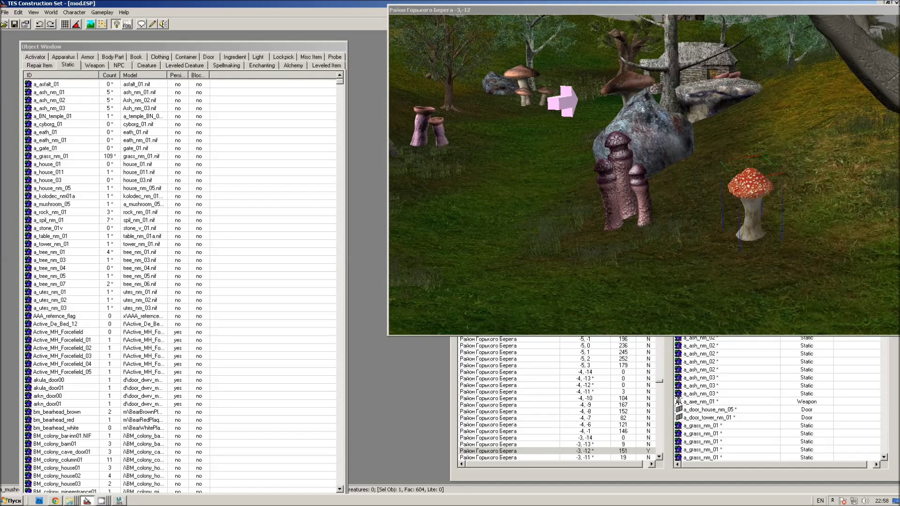
{"action": "left_click", "coordinate": [896, 3]}
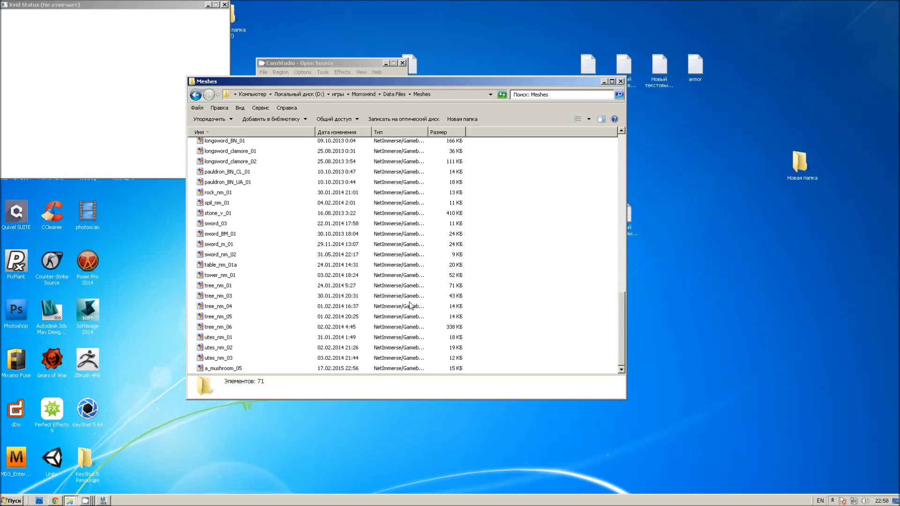
Refresh the desktop and select mushroom_05.dds in D:\игры\Morrowind\Data Files\Textures\mod.
{"action": "right_click", "coordinate": [716, 160]}
{"action": "left_click", "coordinate": [738, 191]}
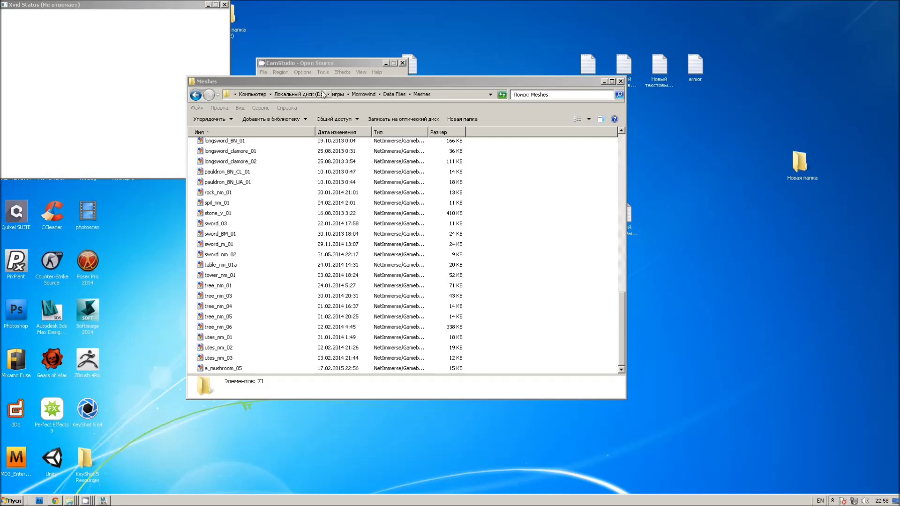
{"action": "left_click", "coordinate": [300, 95]}
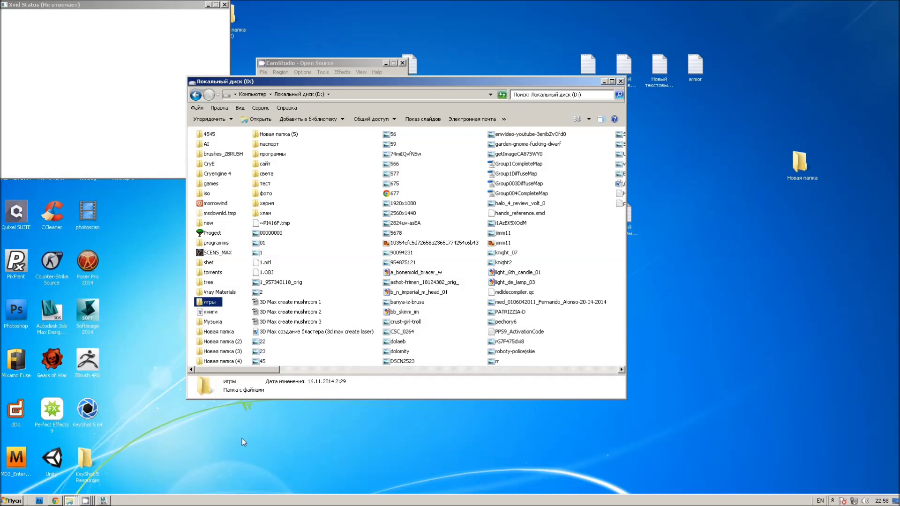
{"action": "double_click", "coordinate": [206, 303]}
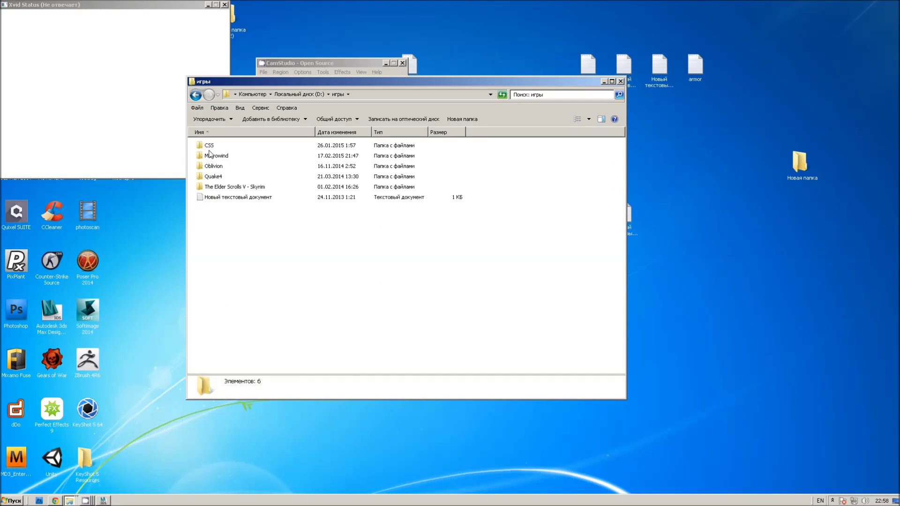
{"action": "double_click", "coordinate": [211, 159]}
{"action": "double_click", "coordinate": [215, 146]}
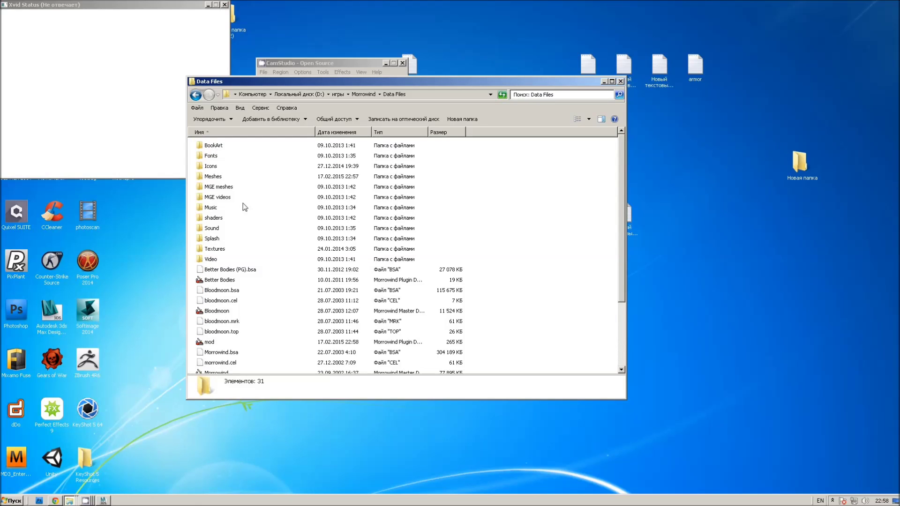
{"action": "double_click", "coordinate": [214, 249]}
{"action": "left_click", "coordinate": [213, 168]}
{"action": "double_click", "coordinate": [213, 158]}
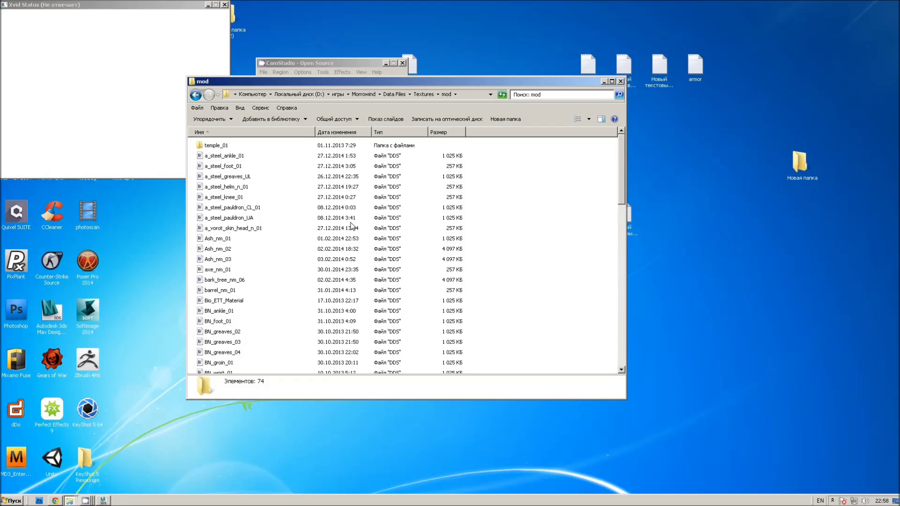
{"action": "scroll", "coordinate": [300, 300], "scroll_direction": "down", "scroll_amount": 5}
{"action": "scroll", "coordinate": [272, 305], "scroll_direction": "down", "scroll_amount": 4}
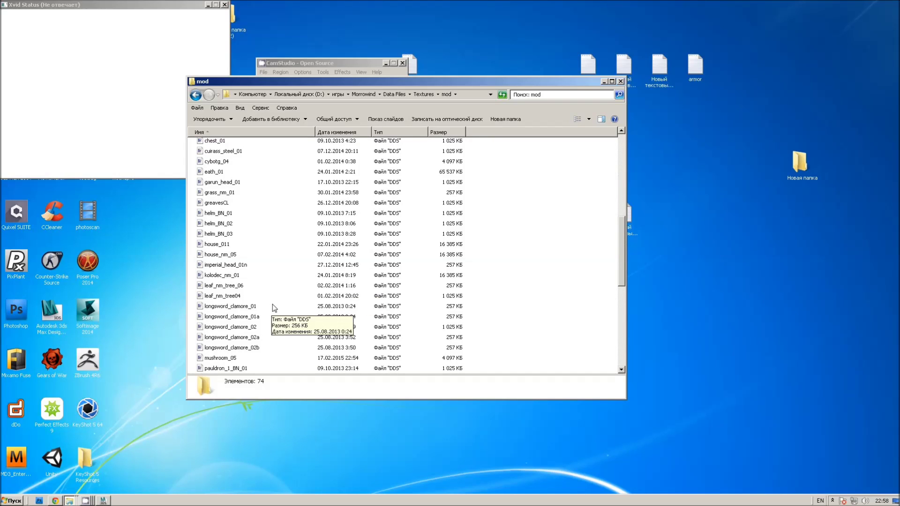
{"action": "left_click", "coordinate": [233, 358]}
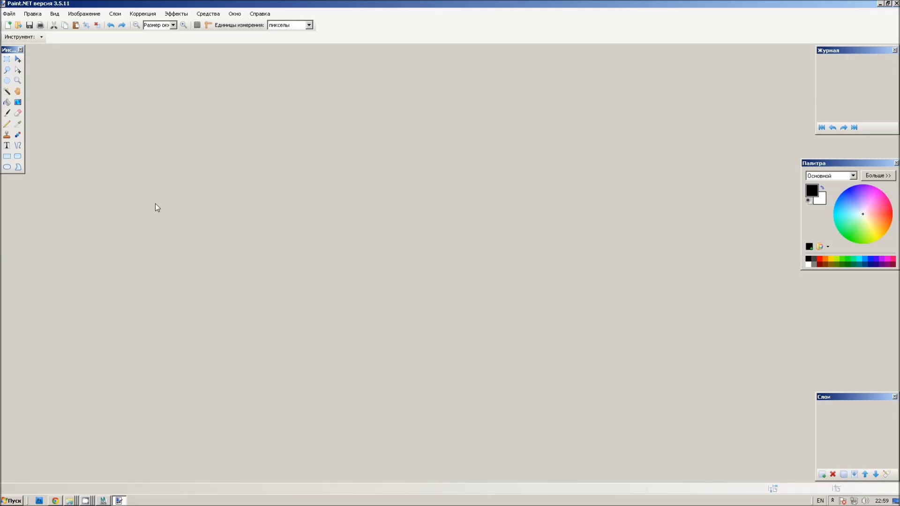
Save the mushroom_05 texture as a JPEG in the mod folder, accepting the quality settings.
{"action": "left_click", "coordinate": [9, 14]}
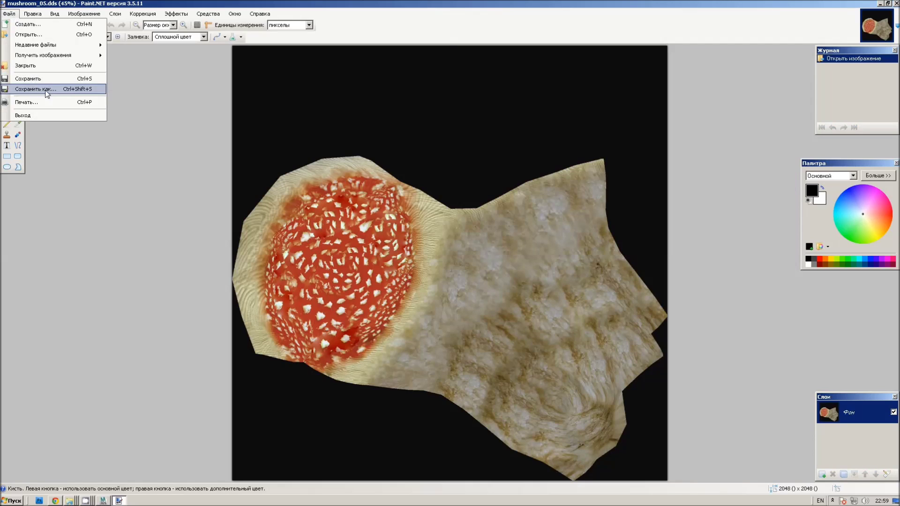
{"action": "left_click", "coordinate": [47, 89]}
{"action": "left_click", "coordinate": [263, 226]}
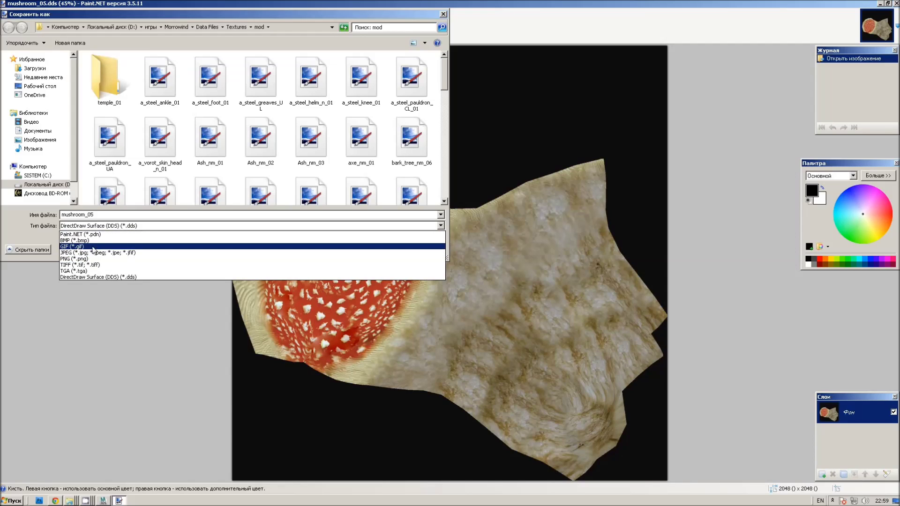
{"action": "left_click", "coordinate": [249, 253]}
{"action": "left_click", "coordinate": [369, 250]}
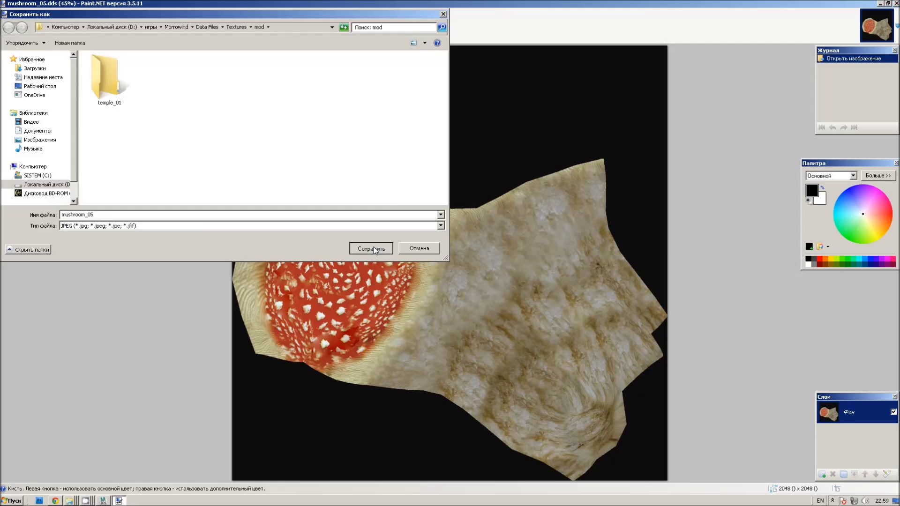
{"action": "left_click", "coordinate": [300, 255]}
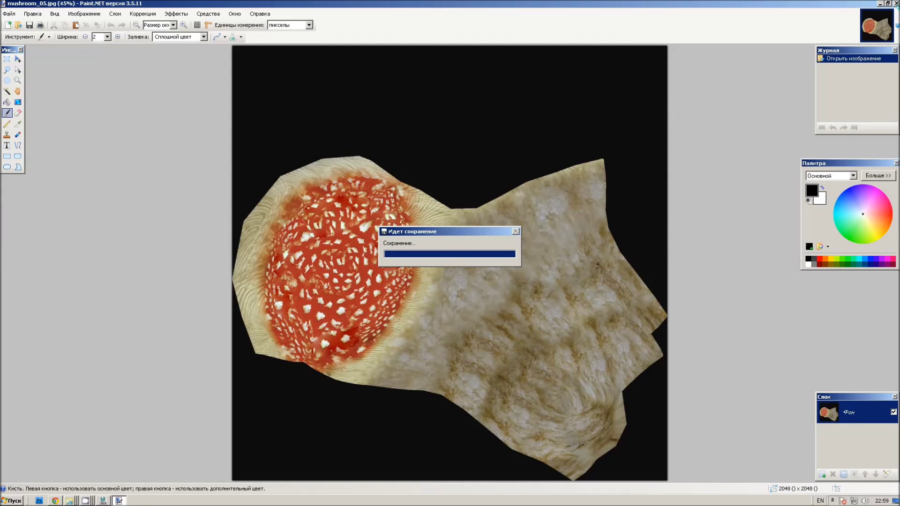
{"action": "scroll", "coordinate": [259, 367], "scroll_direction": "down", "scroll_amount": 5}
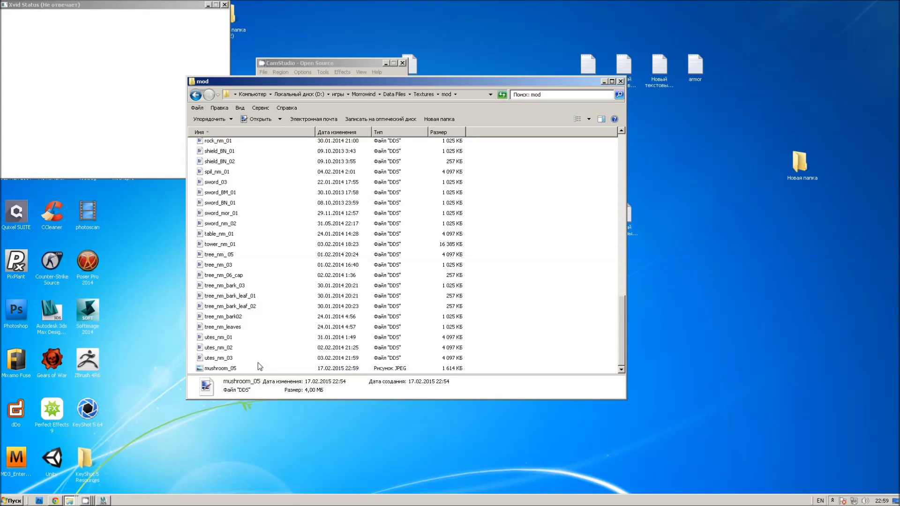
Select mushroom_05.jpg at the bottom of the mod textures folder.
{"action": "left_click", "coordinate": [234, 369]}
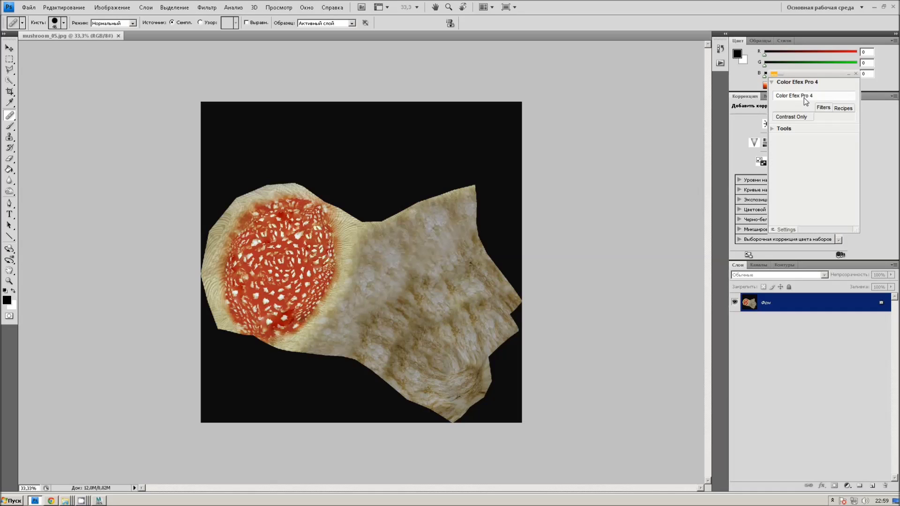
Apply Color Efex Pro Bleach Bypass: brightness -25%, contrast 25%, local contrast 15%, saturation 4%.
{"action": "left_click", "coordinate": [795, 96]}
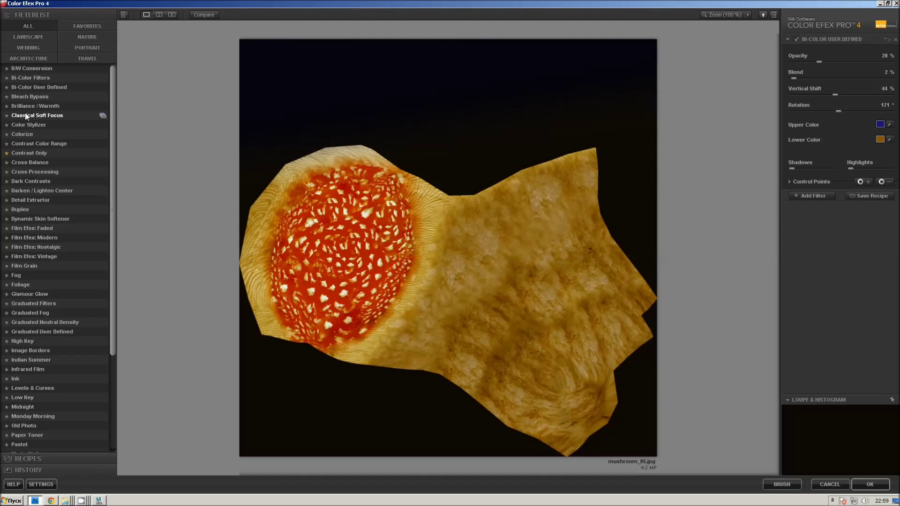
{"action": "left_click", "coordinate": [29, 97]}
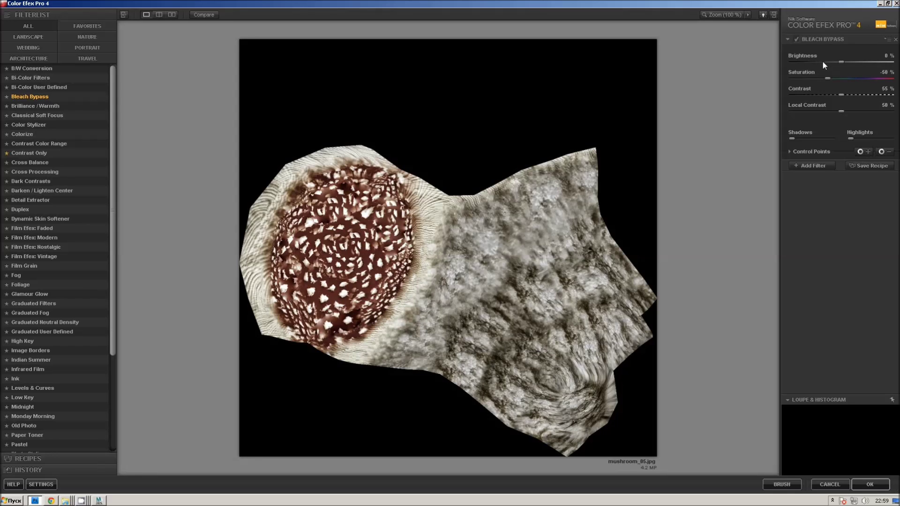
{"action": "left_click", "coordinate": [816, 61]}
{"action": "left_click", "coordinate": [807, 94]}
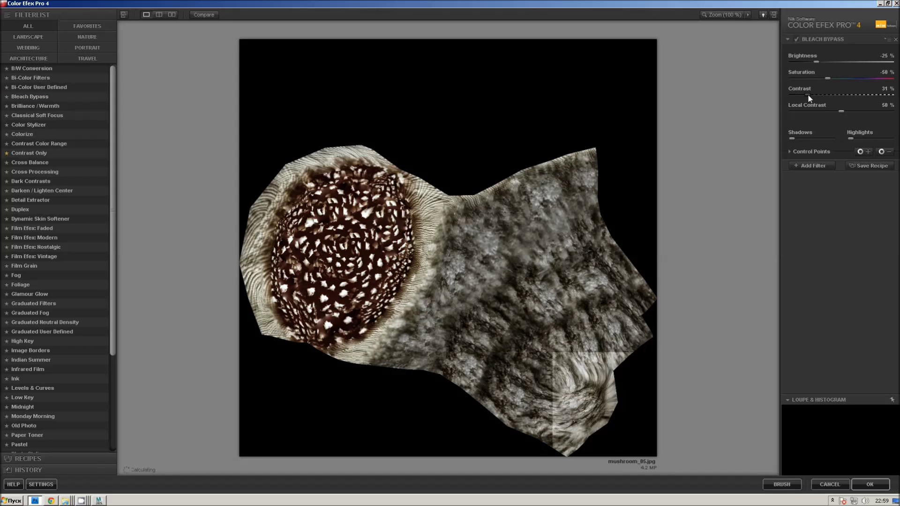
{"action": "left_click", "coordinate": [807, 111]}
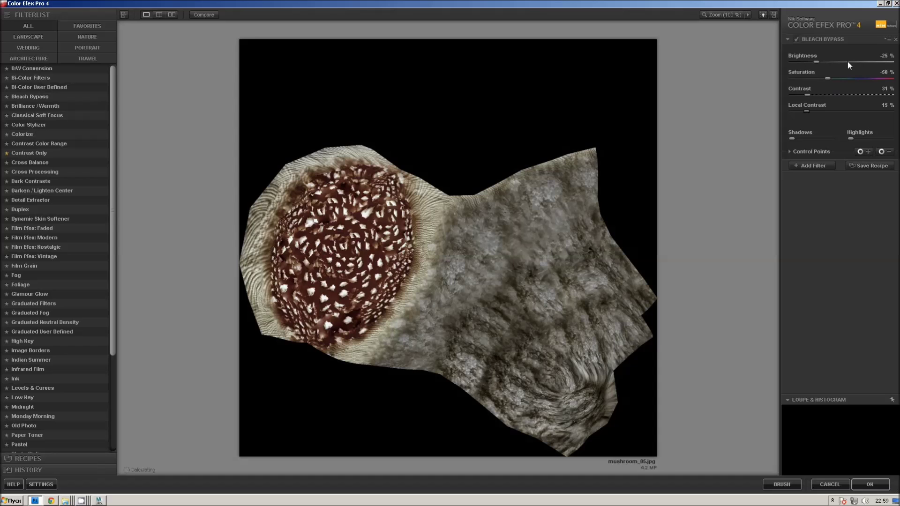
{"action": "left_click", "coordinate": [875, 76]}
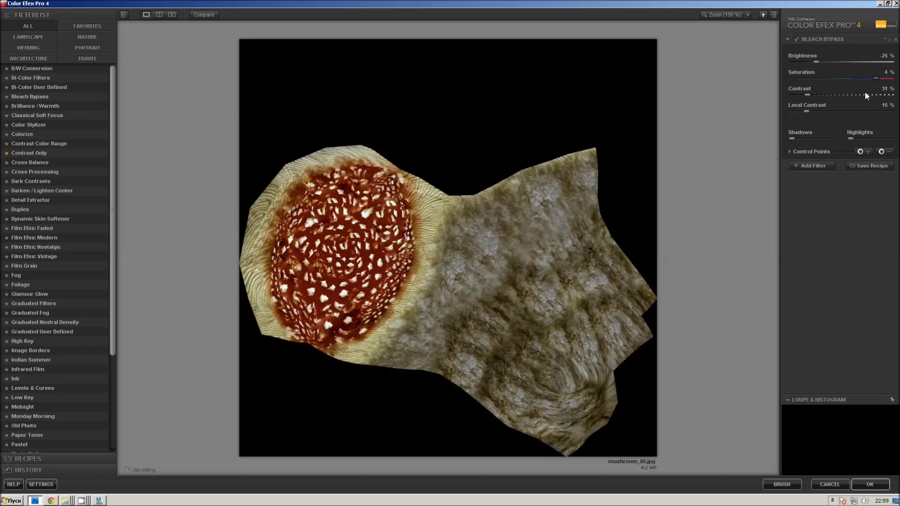
{"action": "left_click_drag", "start_coordinate": [808, 95], "coordinate": [797, 95]}
{"action": "left_click", "coordinate": [875, 488]}
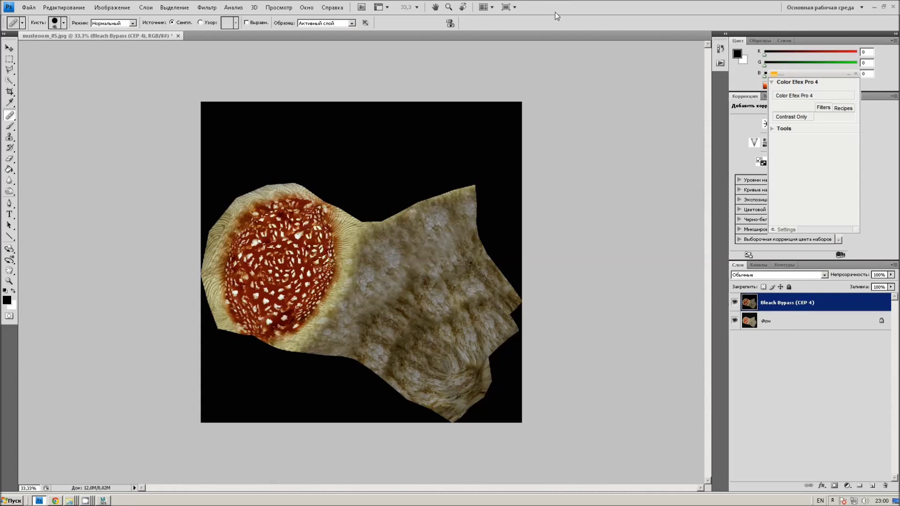
Save the image as JPEG, replacing mushroom_05.jpg, then quit Photoshop.
{"action": "left_click", "coordinate": [28, 7]}
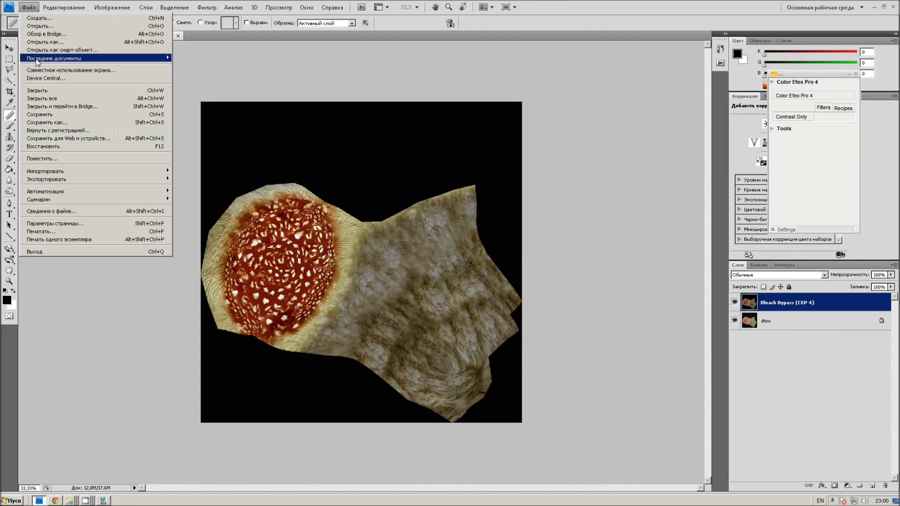
{"action": "left_click", "coordinate": [65, 122]}
{"action": "left_click", "coordinate": [438, 254]}
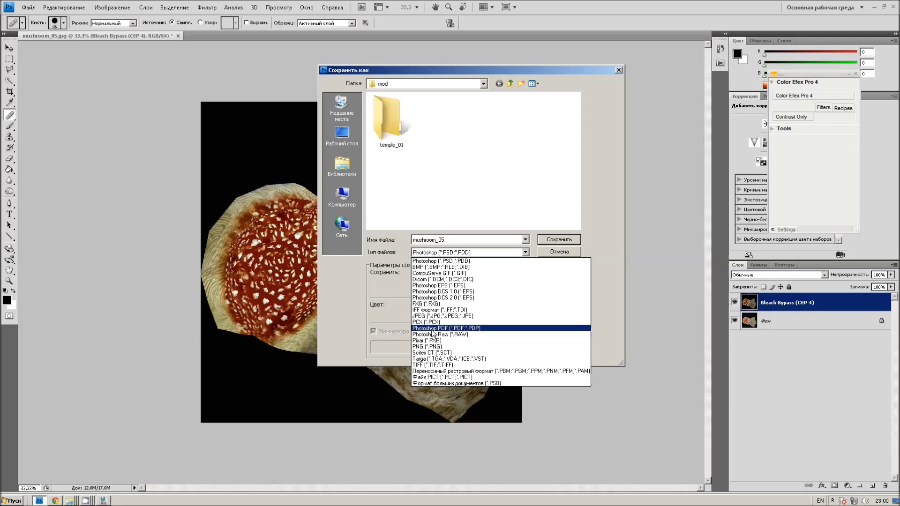
{"action": "left_click", "coordinate": [469, 317]}
{"action": "left_click", "coordinate": [557, 240]}
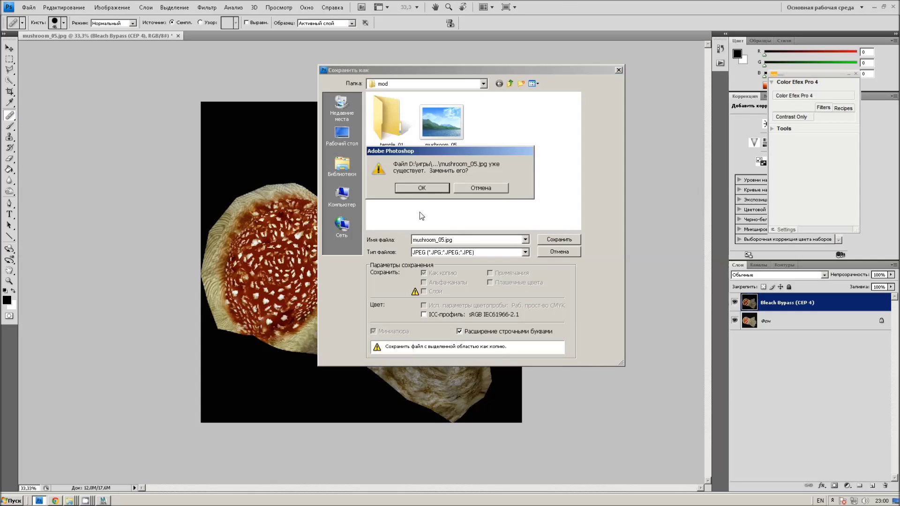
{"action": "left_click", "coordinate": [419, 188]}
{"action": "left_click", "coordinate": [248, 103]}
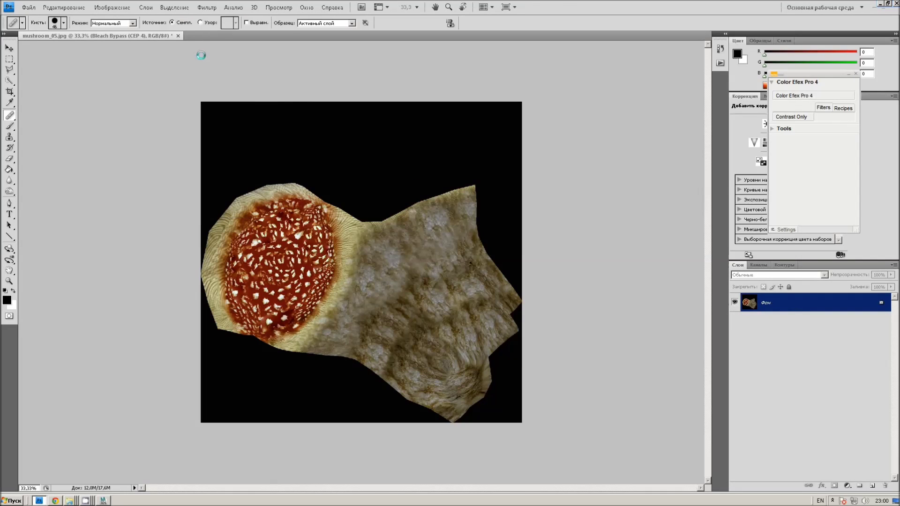
{"action": "left_click", "coordinate": [179, 36]}
{"action": "left_click", "coordinate": [486, 187]}
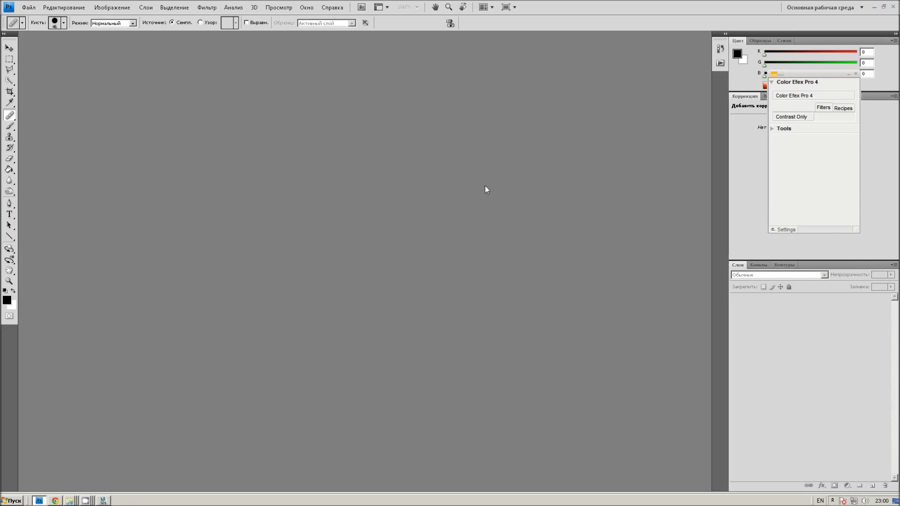
{"action": "left_click", "coordinate": [891, 7]}
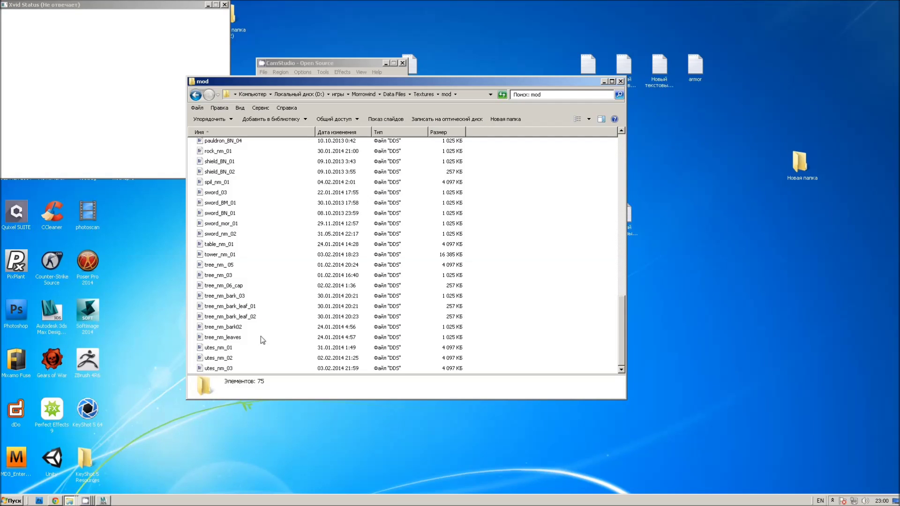
Open mushroom_05.jpg from the mod textures folder in Paint.NET using Open With.
{"action": "mouse_move", "coordinate": [620, 333]}
{"action": "left_mouse_down"}
{"action": "mouse_move", "coordinate": [647, 188]}
{"action": "mouse_move", "coordinate": [624, 333]}
{"action": "mouse_move", "coordinate": [424, 235]}
{"action": "left_mouse_up"}
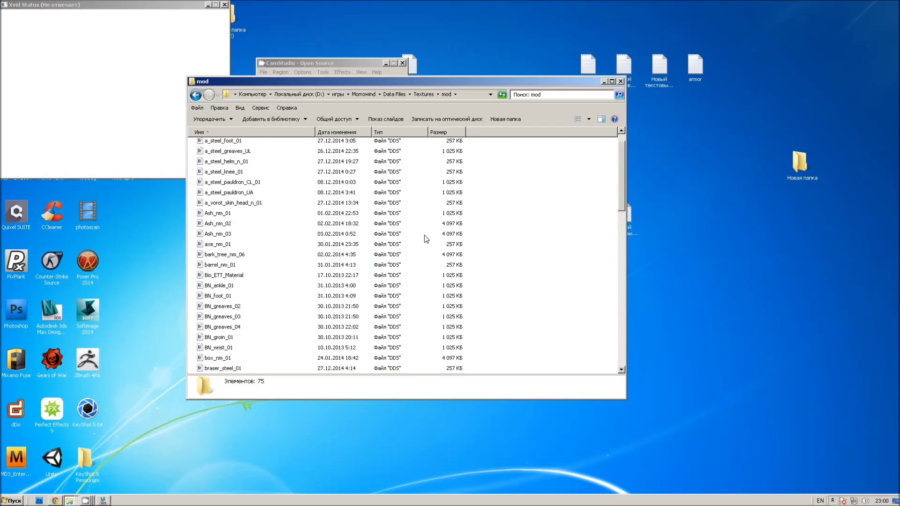
{"action": "scroll", "coordinate": [307, 284], "scroll_direction": "down", "scroll_amount": 5}
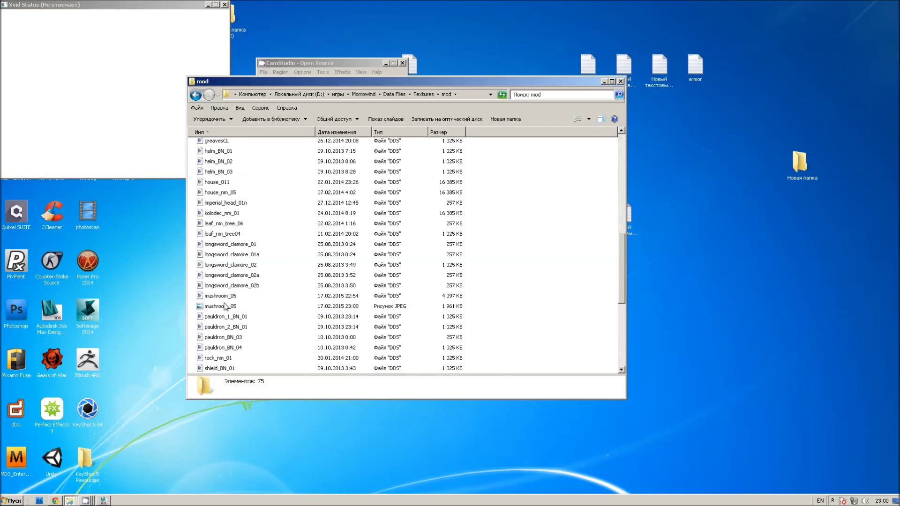
{"action": "left_click", "coordinate": [214, 307]}
{"action": "right_click", "coordinate": [213, 307]}
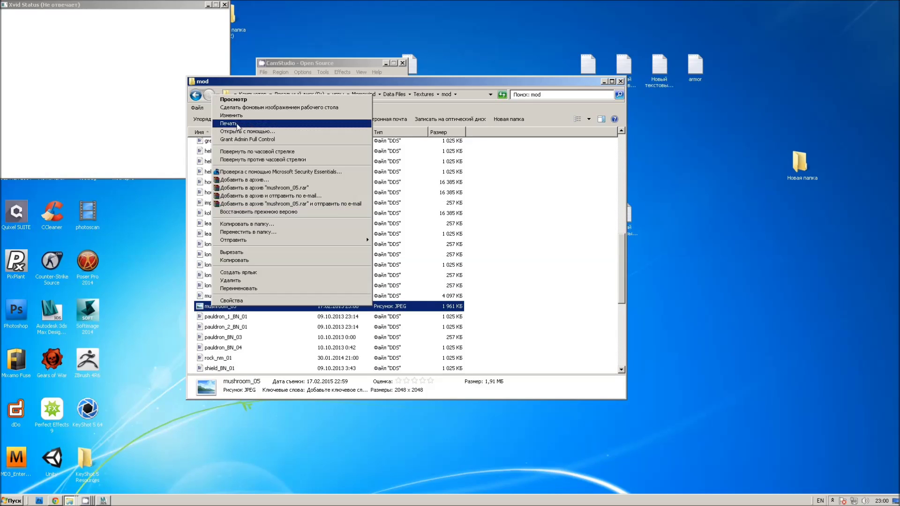
{"action": "left_click", "coordinate": [251, 131]}
{"action": "left_click", "coordinate": [530, 344]}
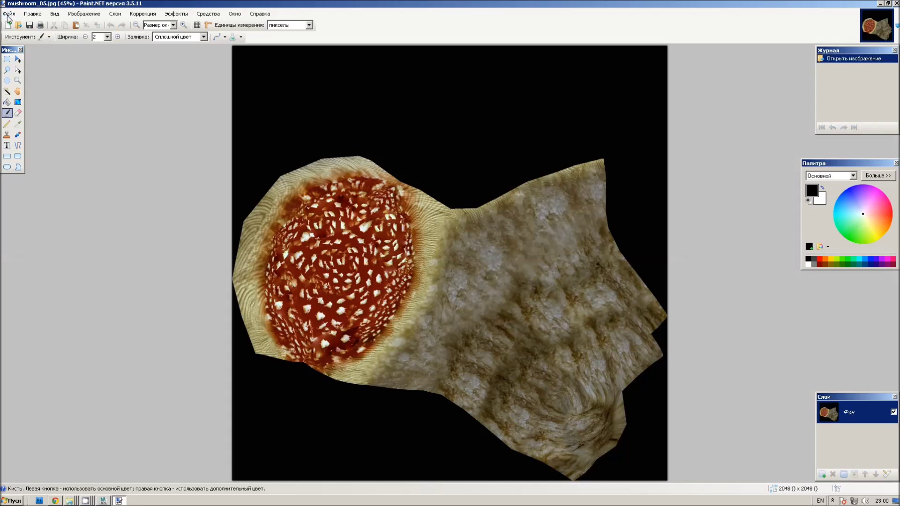
Save the texture over mushroom_05.dds as a DXT3 DirectDraw Surface, then exit Paint.NET.
{"action": "left_click", "coordinate": [9, 14]}
{"action": "left_click", "coordinate": [46, 89]}
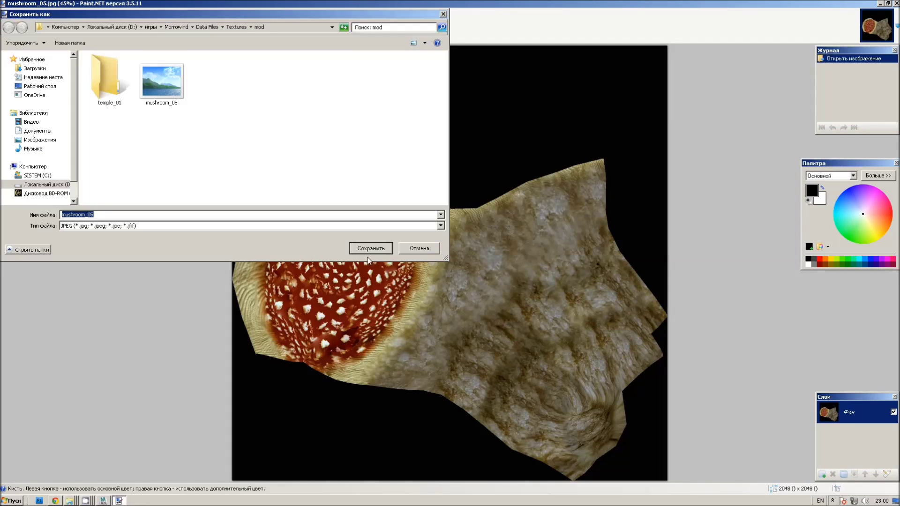
{"action": "left_click", "coordinate": [313, 226]}
{"action": "left_click", "coordinate": [173, 279]}
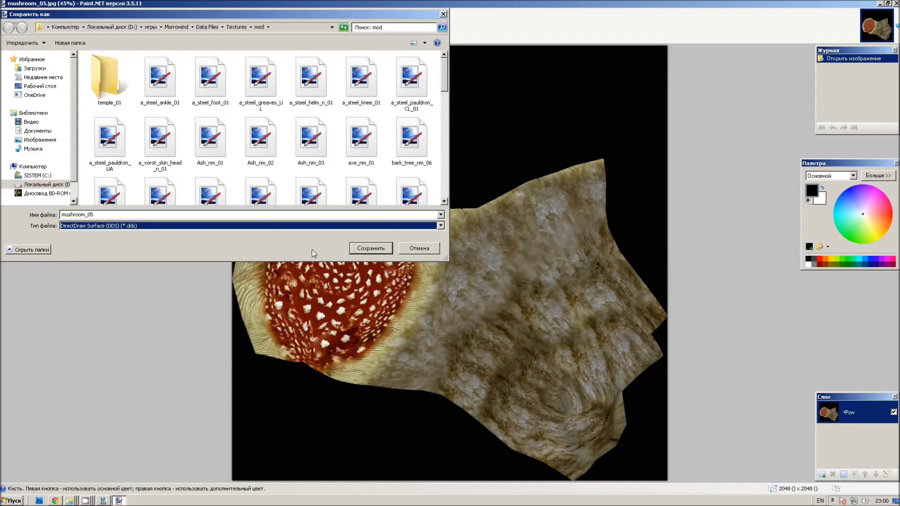
{"action": "left_click", "coordinate": [353, 252]}
{"action": "left_click", "coordinate": [471, 254]}
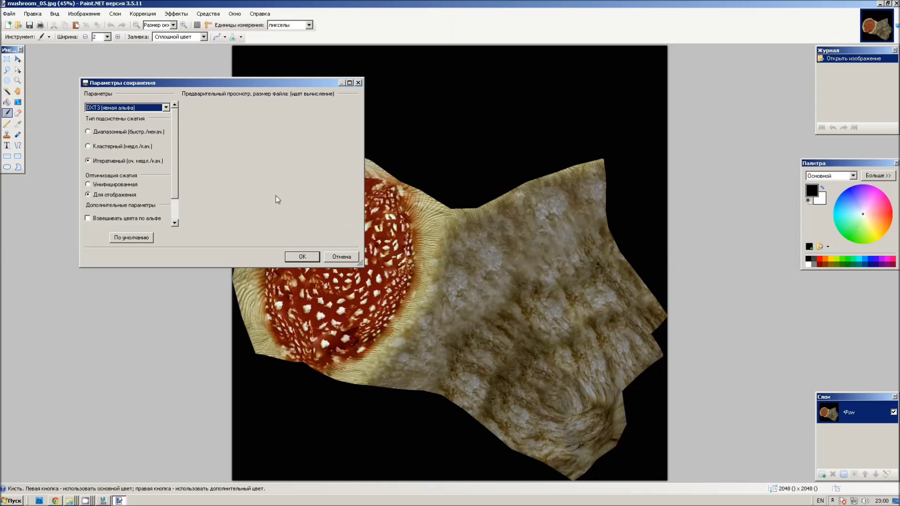
{"action": "left_click", "coordinate": [307, 258]}
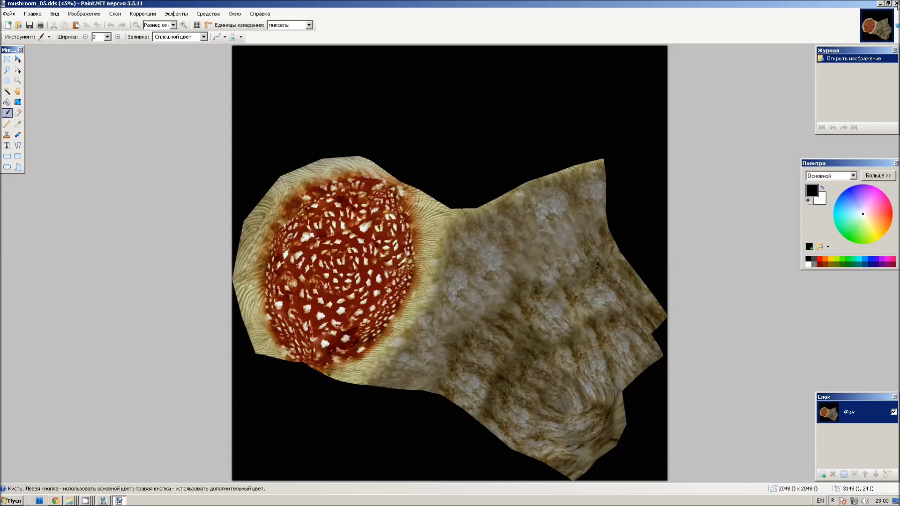
{"action": "key", "text": "alt+F4"}
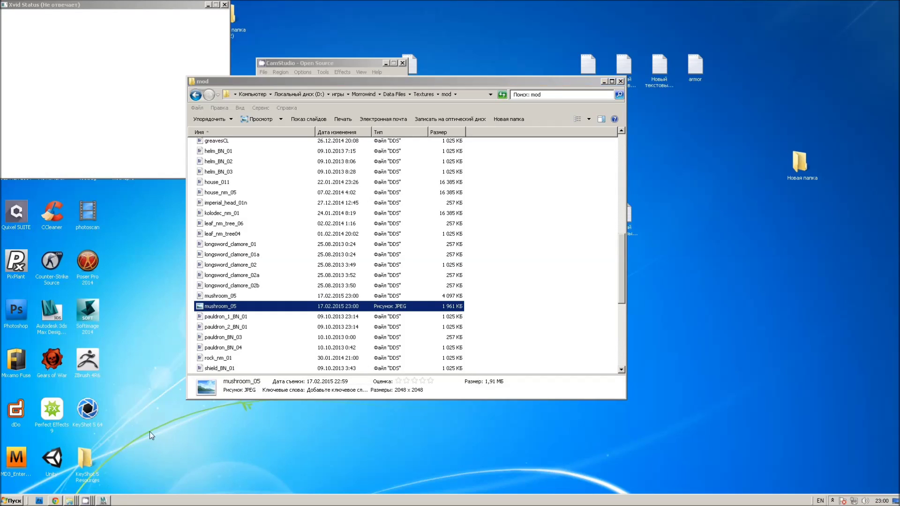
Switch to 3ds Max and zoom and orbit to inspect the red spotted mushroom cap.
{"action": "right_click", "coordinate": [149, 322]}
{"action": "right_click", "coordinate": [137, 377]}
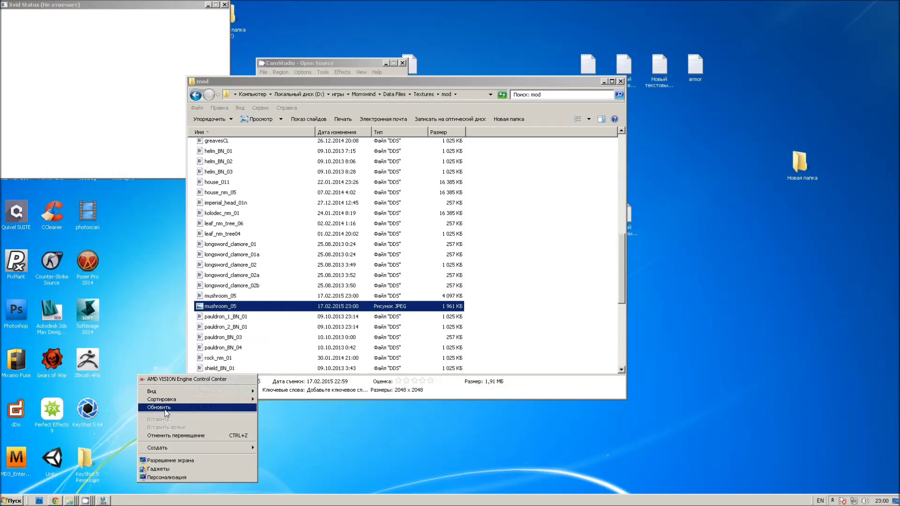
{"action": "key", "text": "alt+Tab"}
{"action": "scroll", "coordinate": [642, 369], "scroll_direction": "up", "scroll_amount": 3}
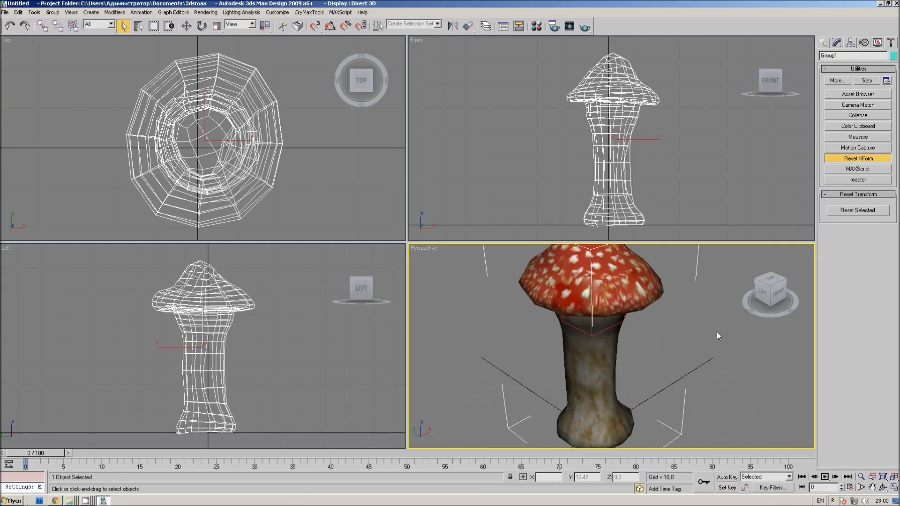
{"action": "mouse_move", "coordinate": [716, 332]}
{"action": "middle_mouse_down", "text": "alt"}
{"action": "mouse_move", "coordinate": [707, 277]}
{"action": "mouse_move", "coordinate": [706, 293]}
{"action": "mouse_move", "coordinate": [792, 288]}
{"action": "mouse_move", "coordinate": [809, 271]}
{"action": "mouse_move", "coordinate": [416, 306]}
{"action": "middle_mouse_up", "text": "alt"}
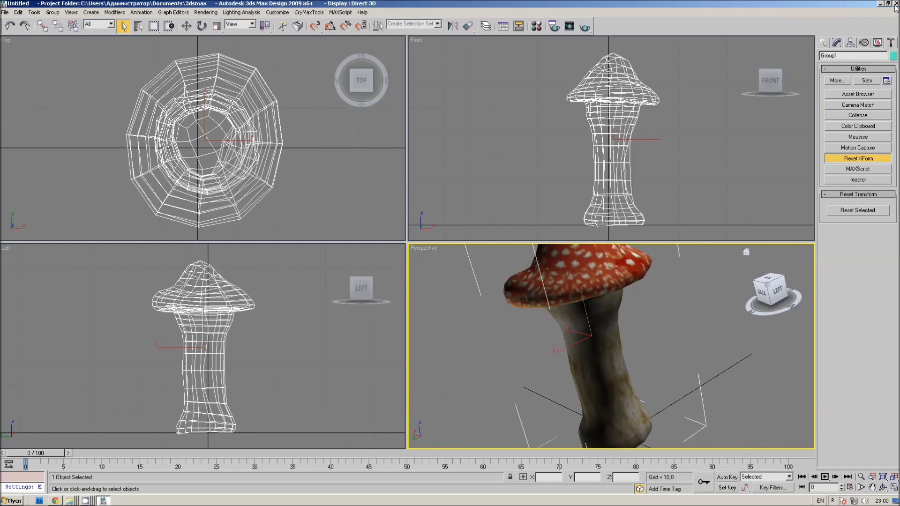
Exit 3ds Max without saving the scene, then bring the Xvid Status window forward.
{"action": "left_click", "coordinate": [895, 3]}
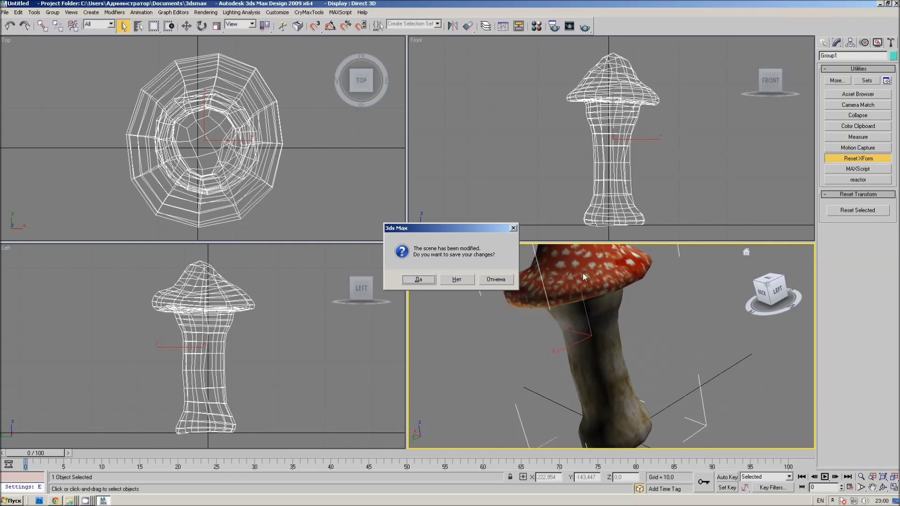
{"action": "left_click", "coordinate": [450, 282]}
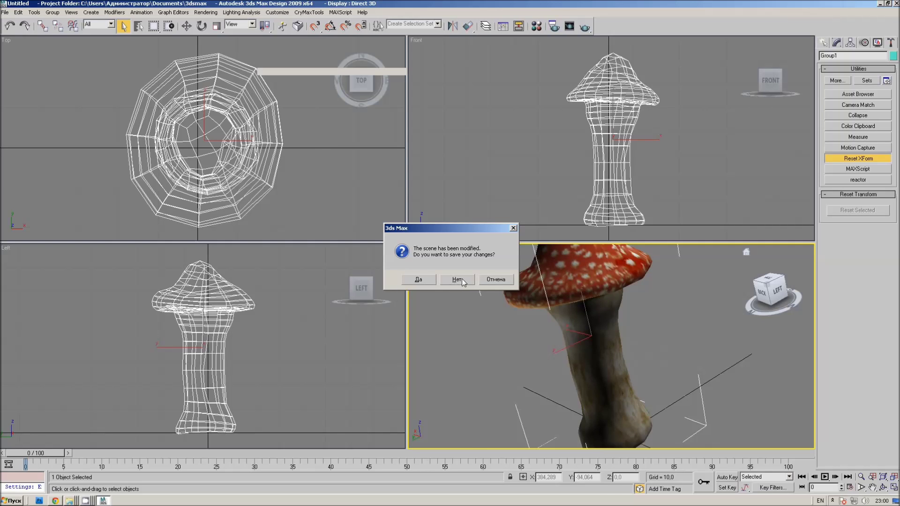
{"action": "right_click", "coordinate": [134, 361]}
{"action": "left_click", "coordinate": [157, 399]}
{"action": "left_click", "coordinate": [167, 8]}
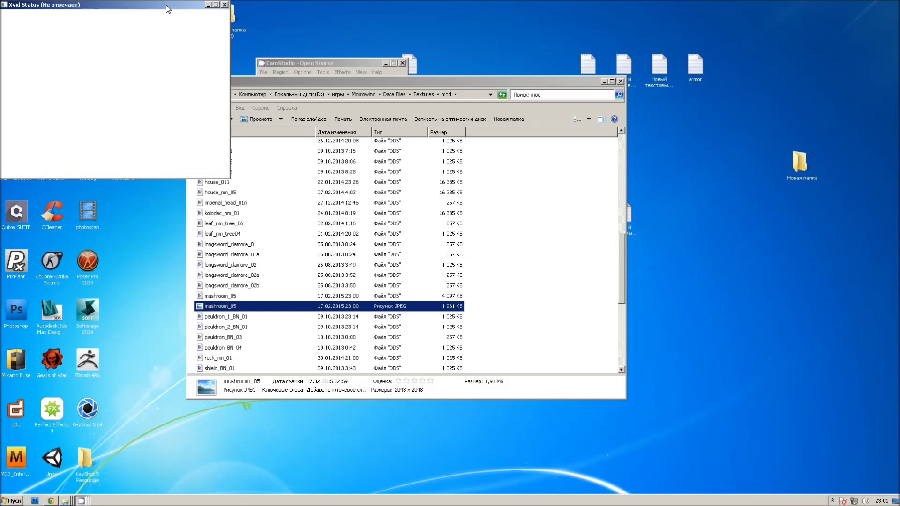
Move the Explorer window to the right and dismiss a desktop context menu.
{"action": "left_click_drag", "start_coordinate": [310, 79], "coordinate": [539, 80]}
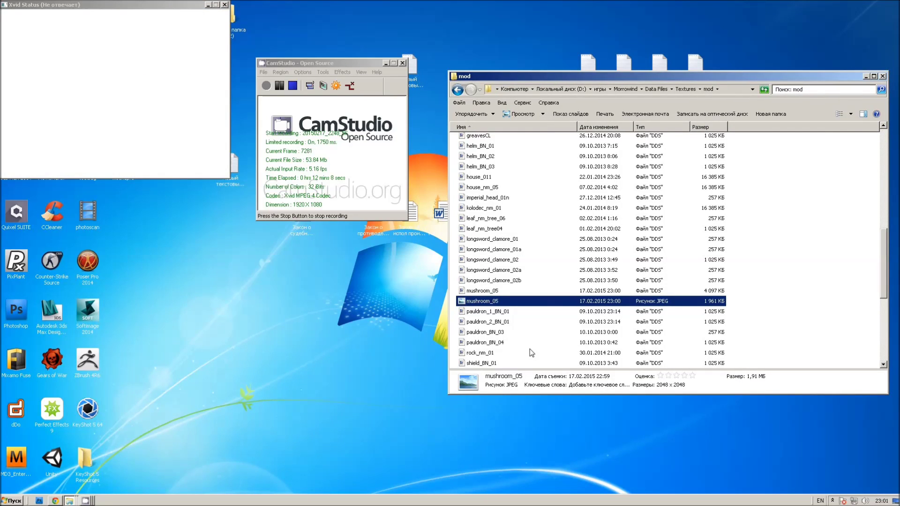
{"action": "right_click", "coordinate": [320, 328]}
{"action": "left_click", "coordinate": [329, 388]}
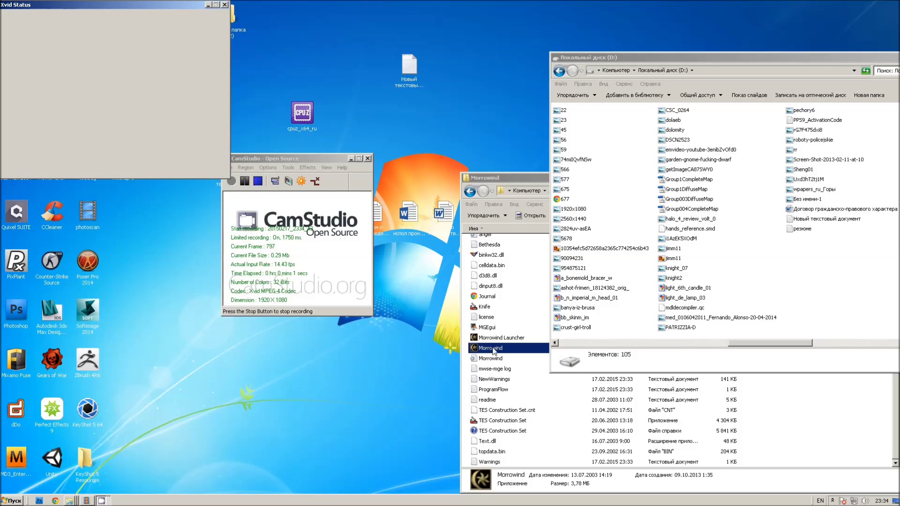
Set the MGE global screen resolution to 1920*1080, close MGEgui, and launch Morrowind.
{"action": "double_click", "coordinate": [487, 328]}
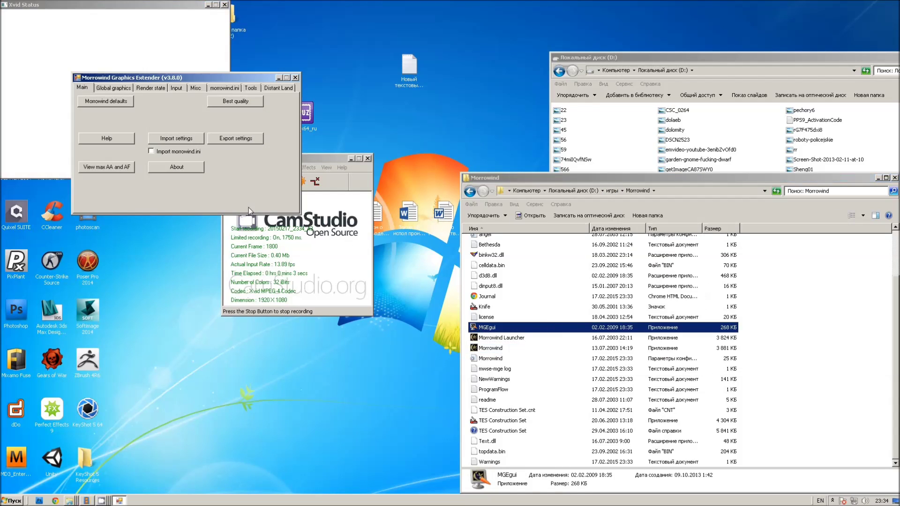
{"action": "left_click", "coordinate": [112, 88]}
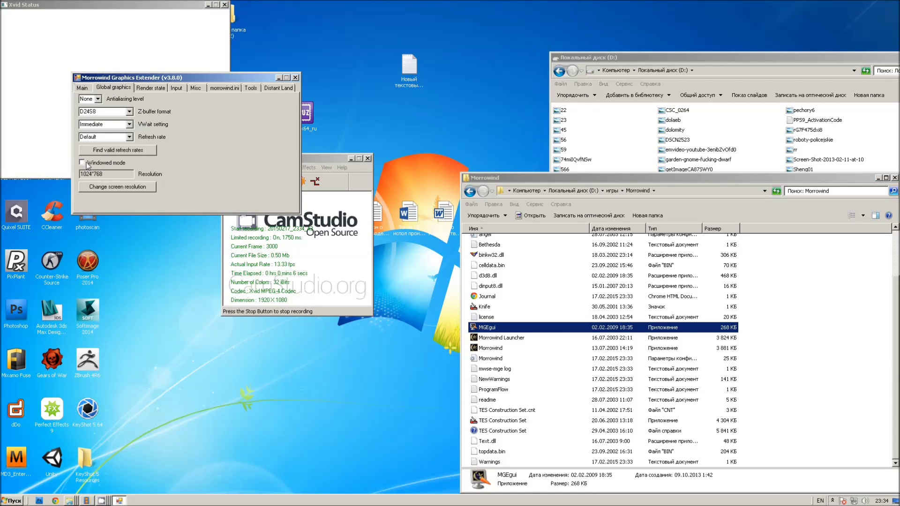
{"action": "left_click", "coordinate": [136, 186]}
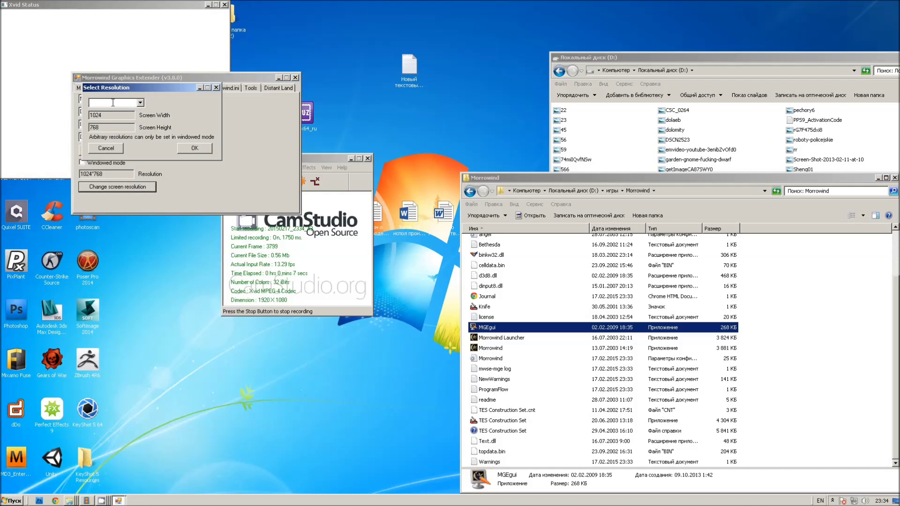
{"action": "left_click", "coordinate": [140, 103]}
{"action": "left_click", "coordinate": [115, 223]}
{"action": "left_click", "coordinate": [194, 148]}
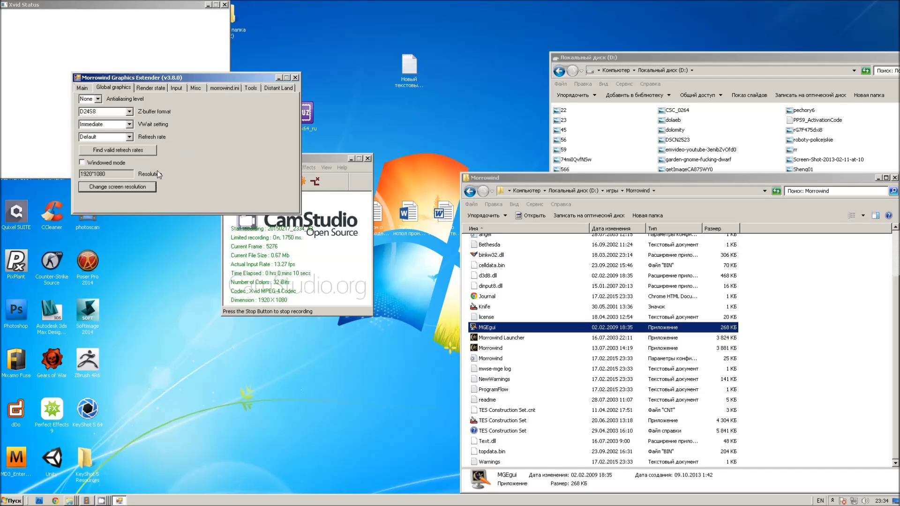
{"action": "left_click", "coordinate": [296, 77]}
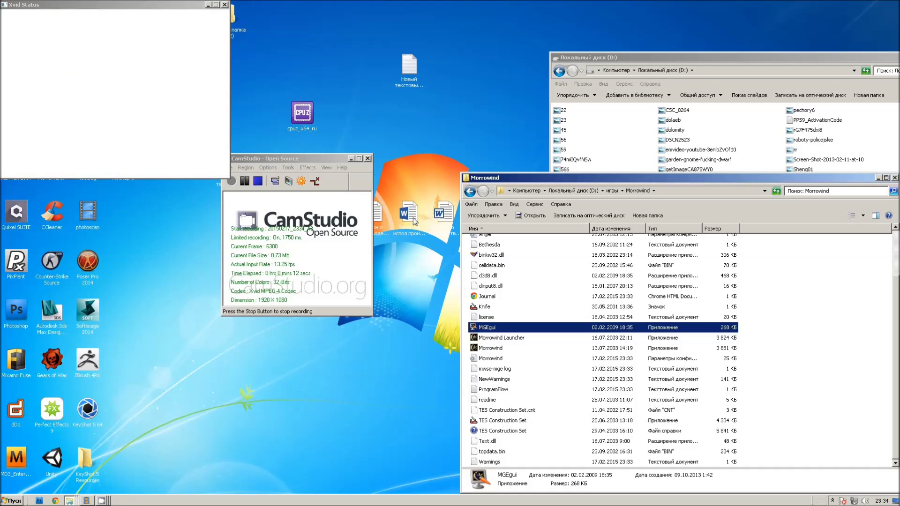
{"action": "left_click", "coordinate": [496, 349]}
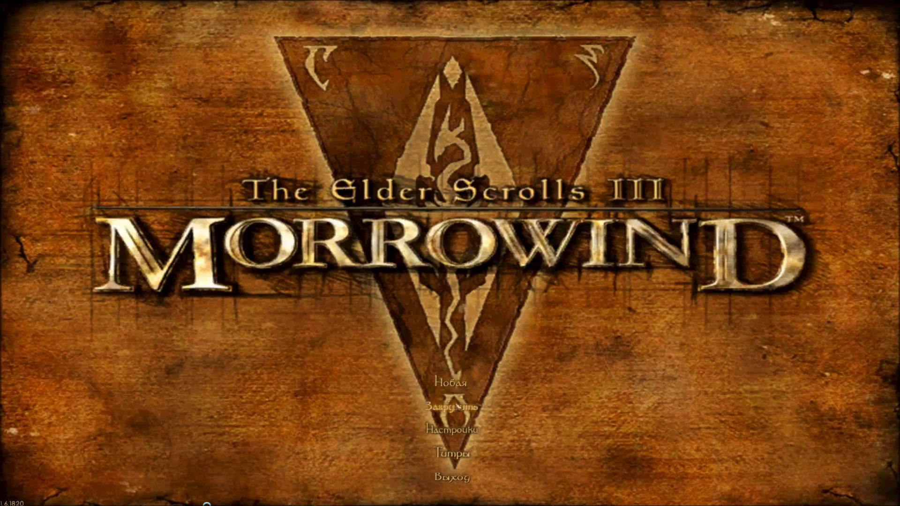
Load the saved game and walk toward the mushrooms, toggling first- and third-person view.
{"action": "left_click", "coordinate": [451, 407]}
{"action": "left_click", "coordinate": [398, 190]}
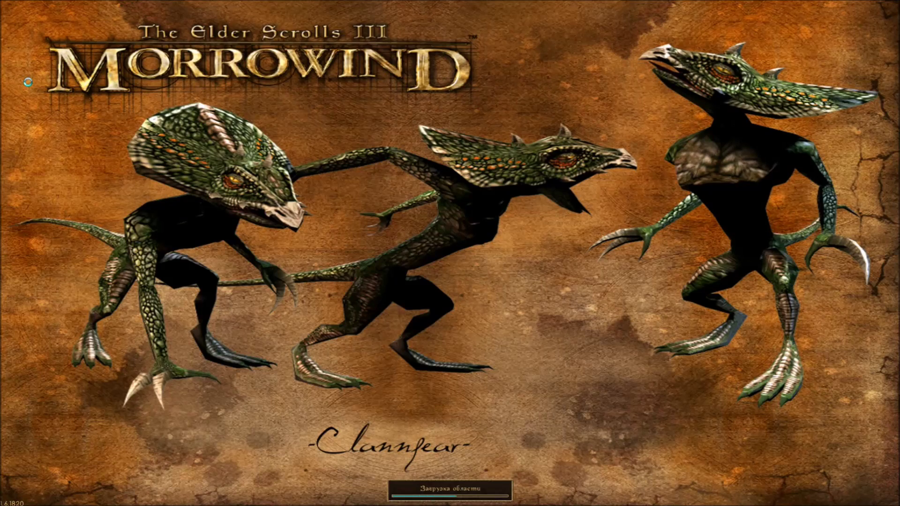
{"action": "key", "text": "w"}
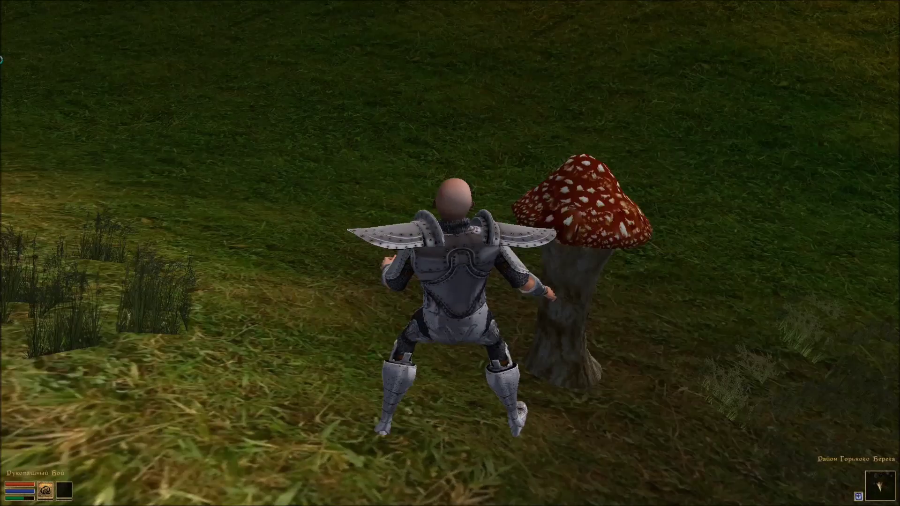
{"action": "key", "text": "w"}
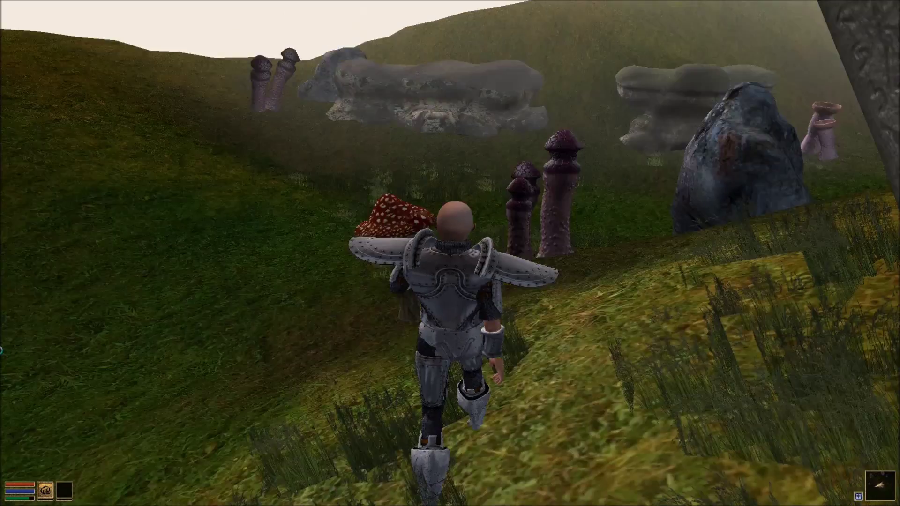
{"action": "key", "text": "Tab"}
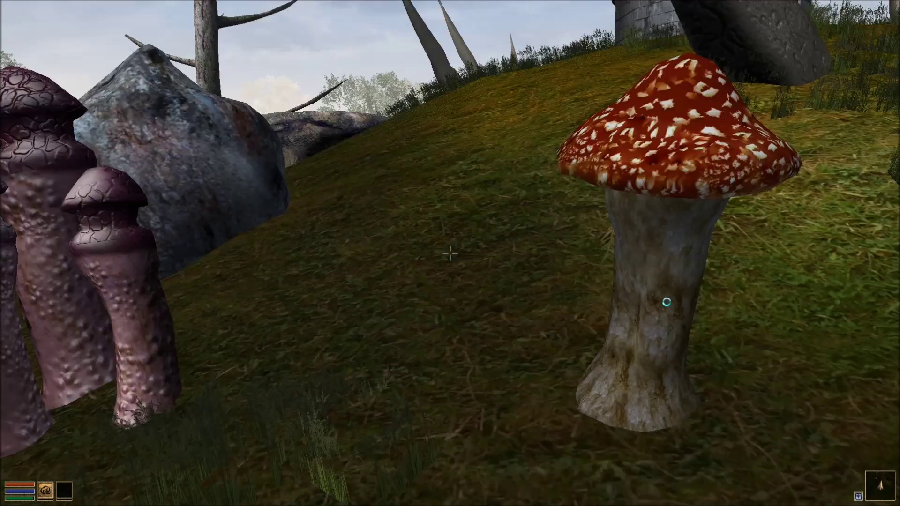
{"action": "key", "text": "Tab"}
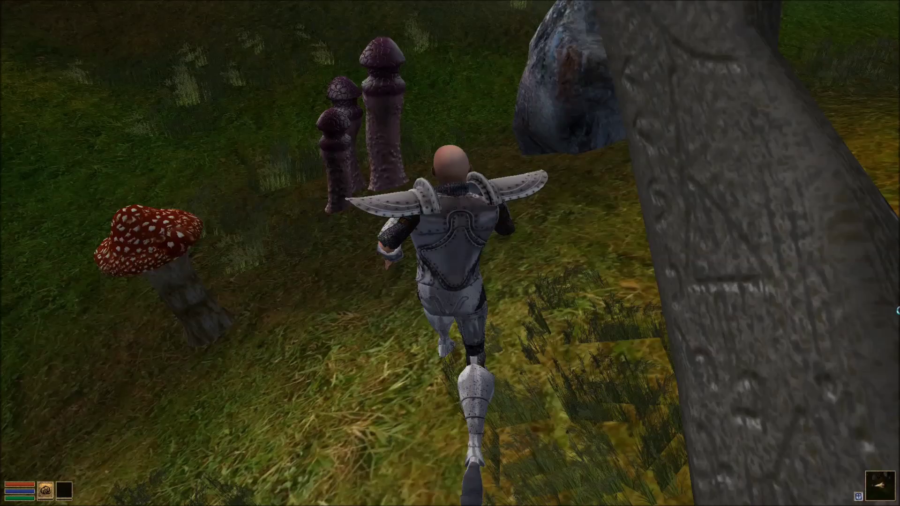
{"action": "key", "text": "Tab"}
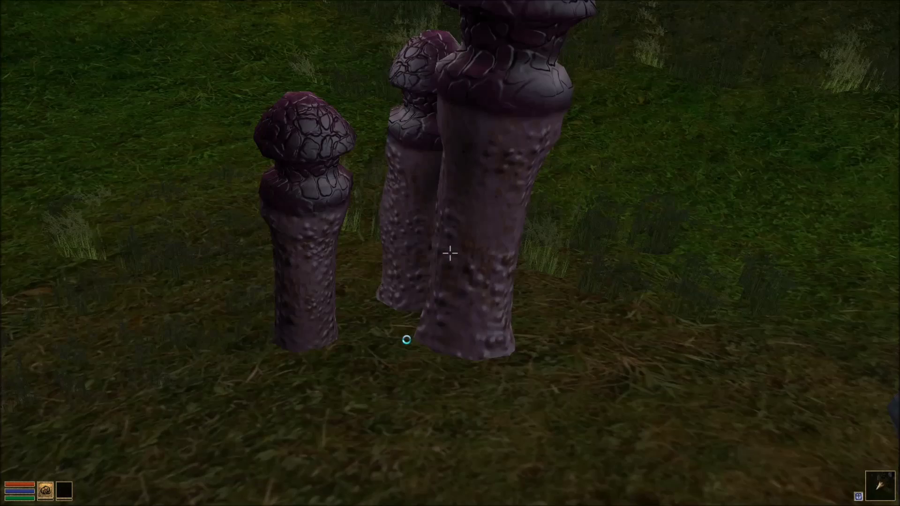
{"action": "key", "text": "Tab"}
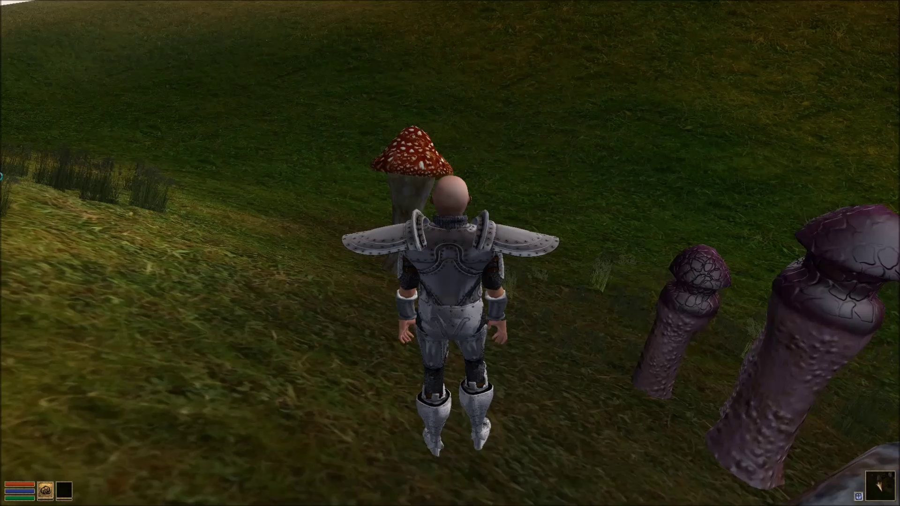
Circle the red mushroom and the purple mushrooms, then bring up the in-game menu.
{"action": "key", "text": "w"}
{"action": "key", "text": "w"}
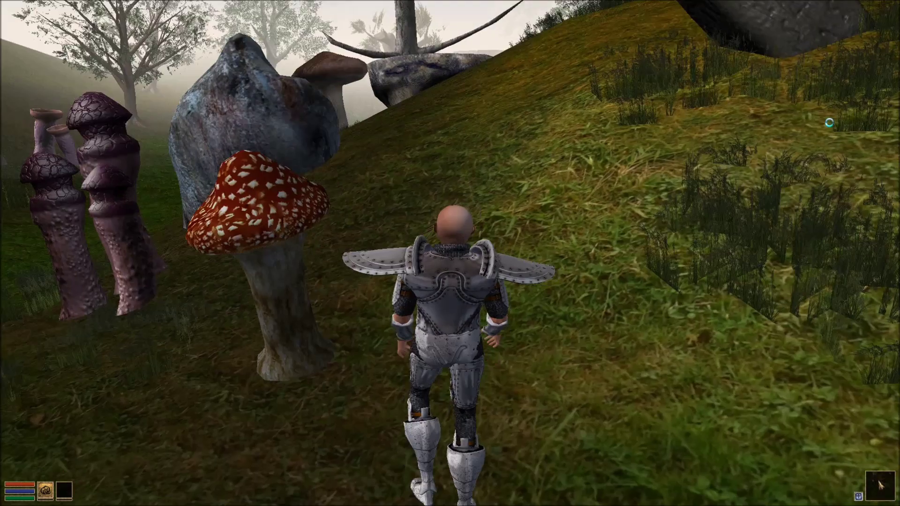
{"action": "key", "text": "w"}
{"action": "key", "text": "w"}
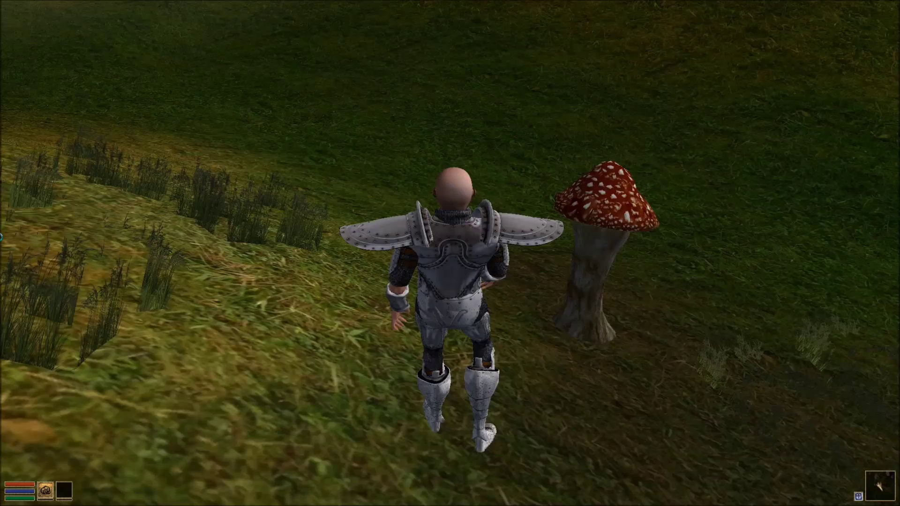
{"action": "key", "text": "w"}
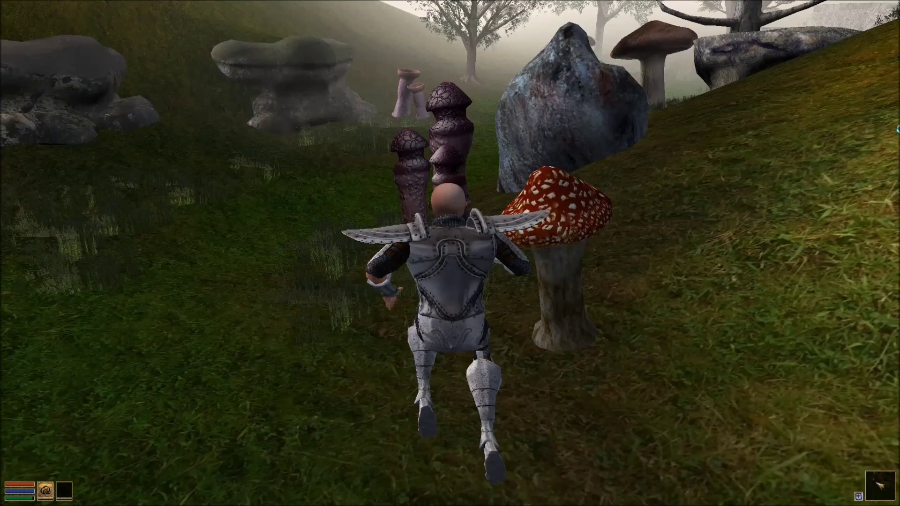
{"action": "key", "text": "w"}
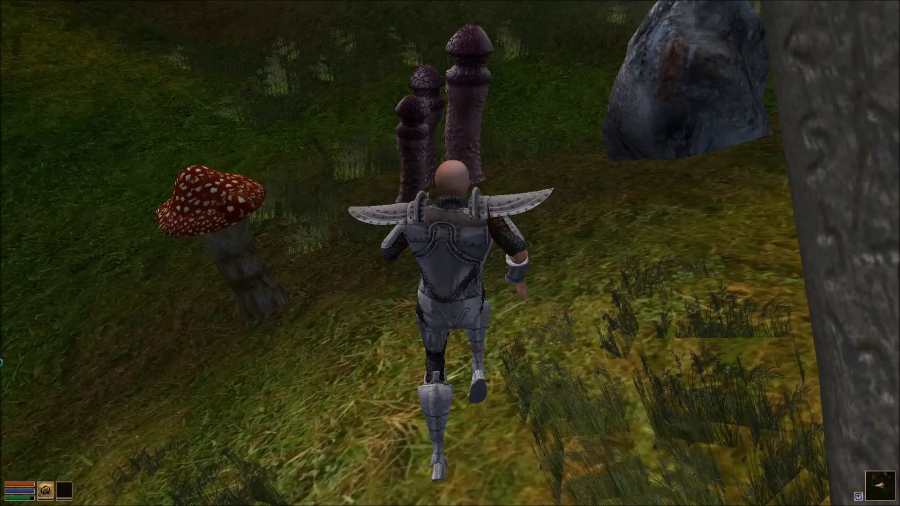
{"action": "key", "text": "w"}
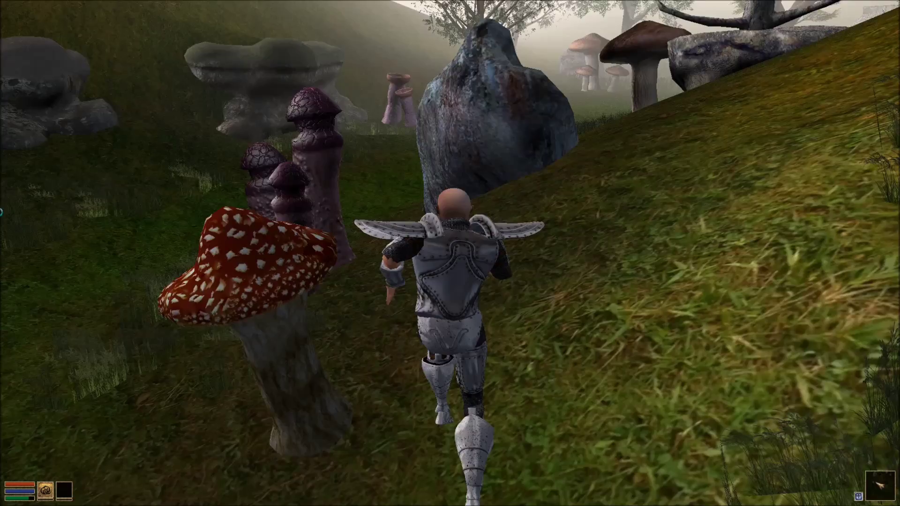
{"action": "key", "text": "Tab"}
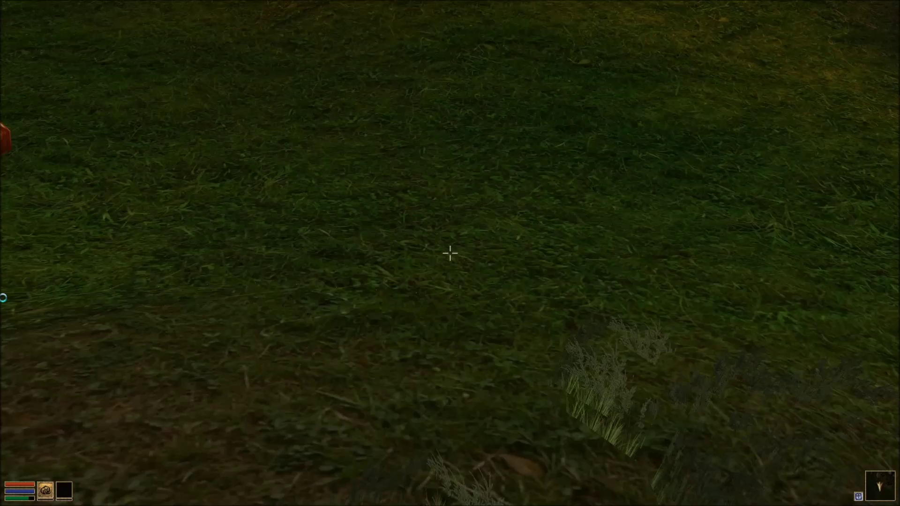
{"action": "key", "text": "Tab"}
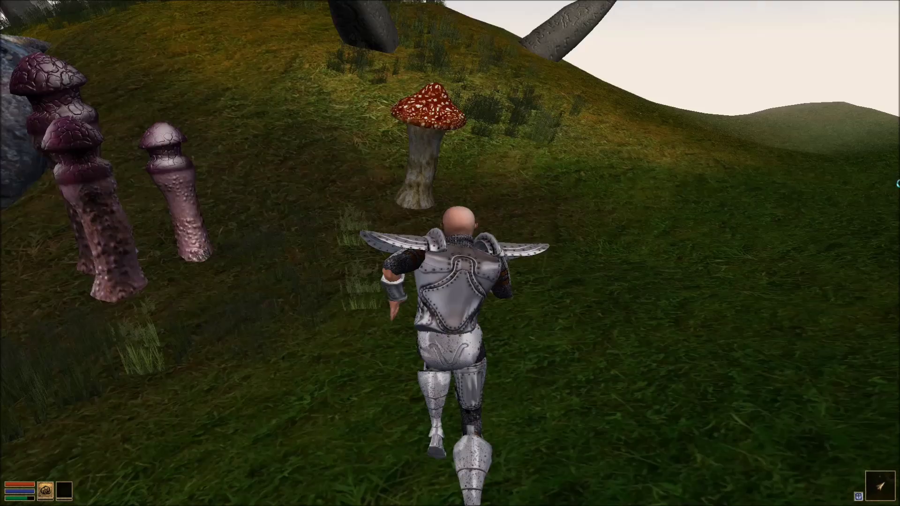
{"action": "key", "text": "w"}
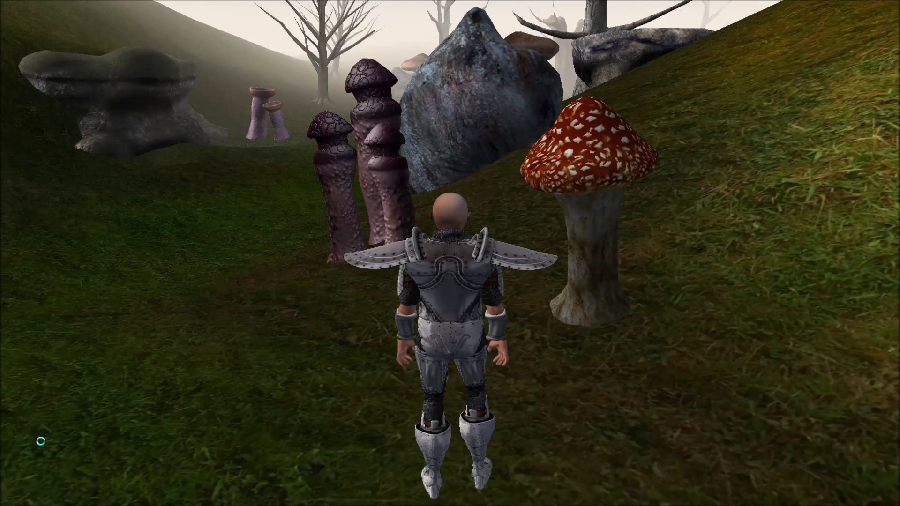
{"action": "key", "text": "Escape"}
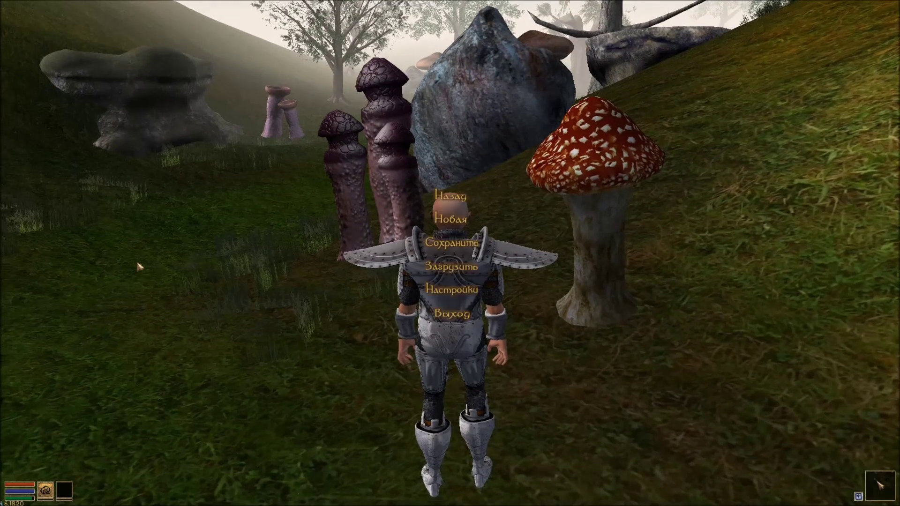